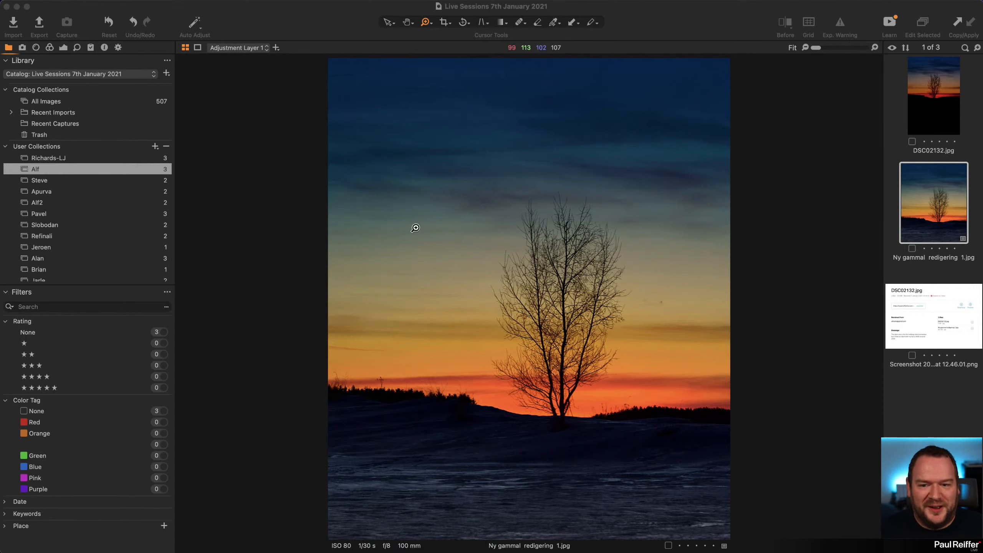
- Open the user collection containing the coastal photo _MG_9229.CR3 and show its lens correction settings
click(58, 182)
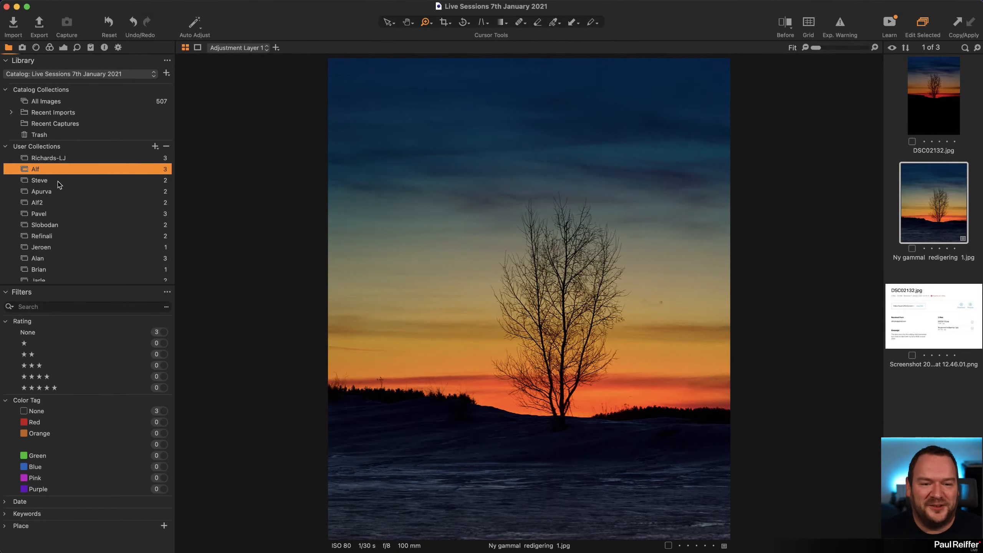
click(65, 181)
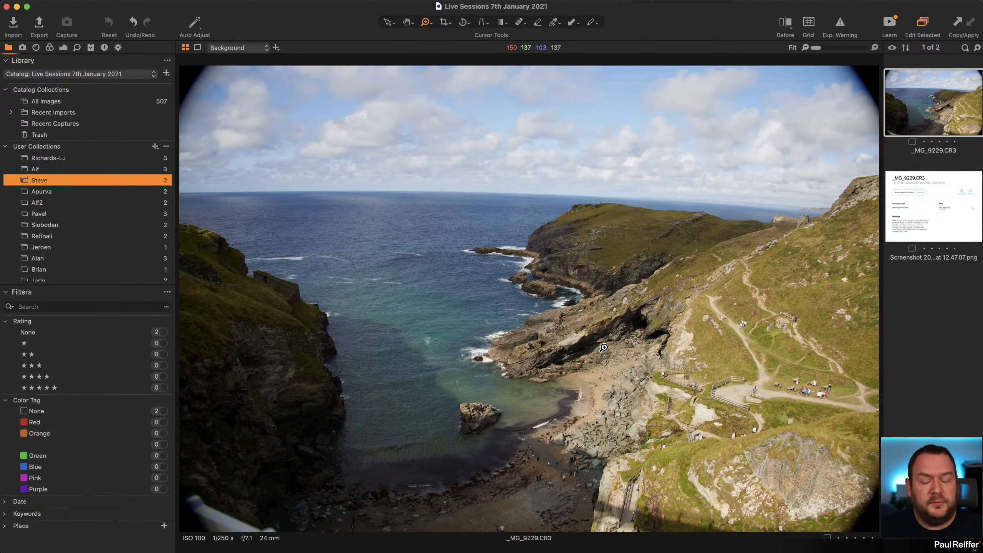
click(36, 48)
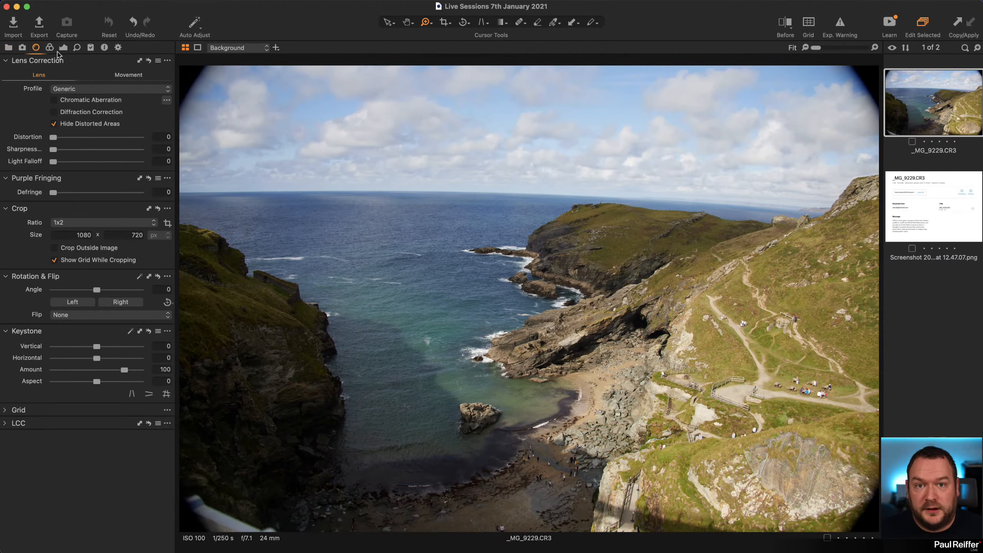
- Review the lens profiles offered for the coastal photo without choosing a different one
click(82, 89)
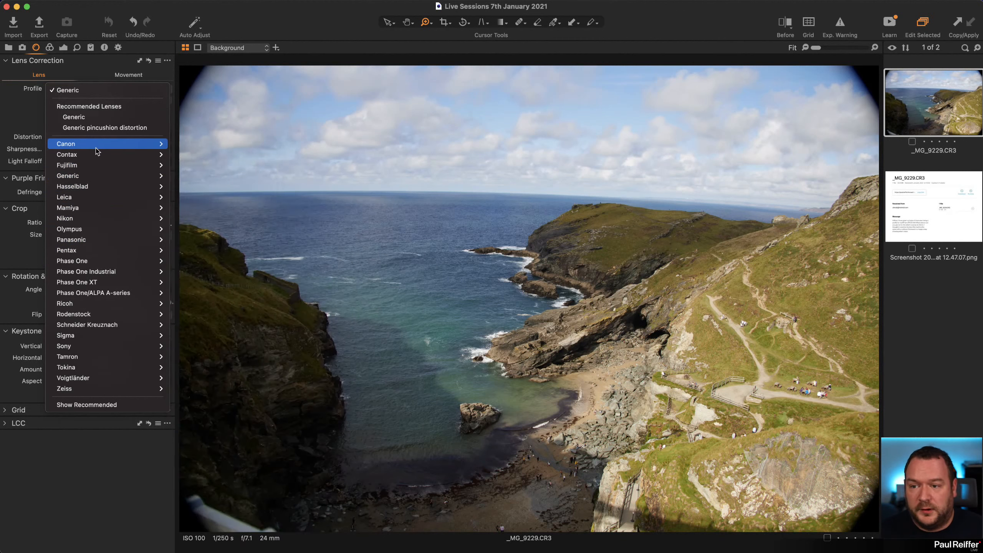
mouse_move(96, 147)
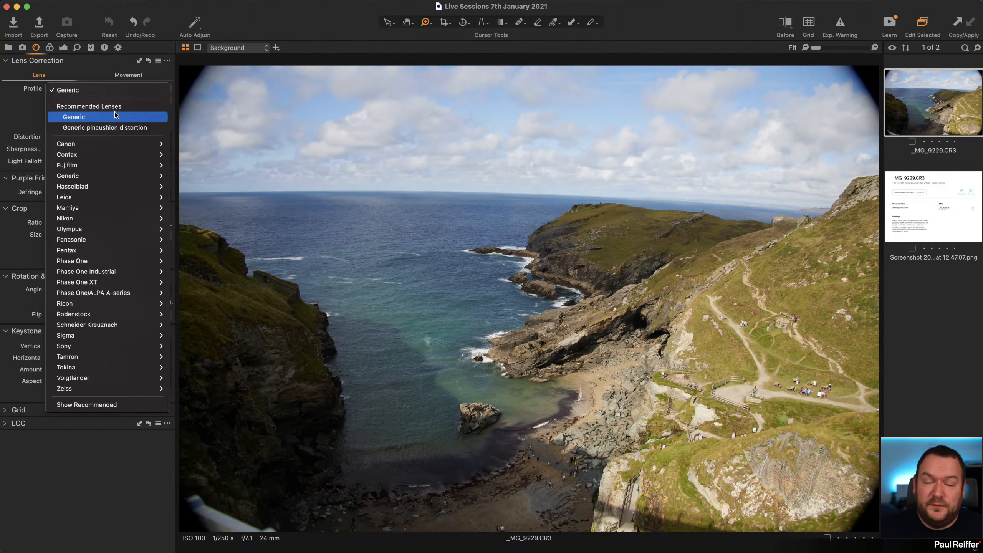
click(16, 109)
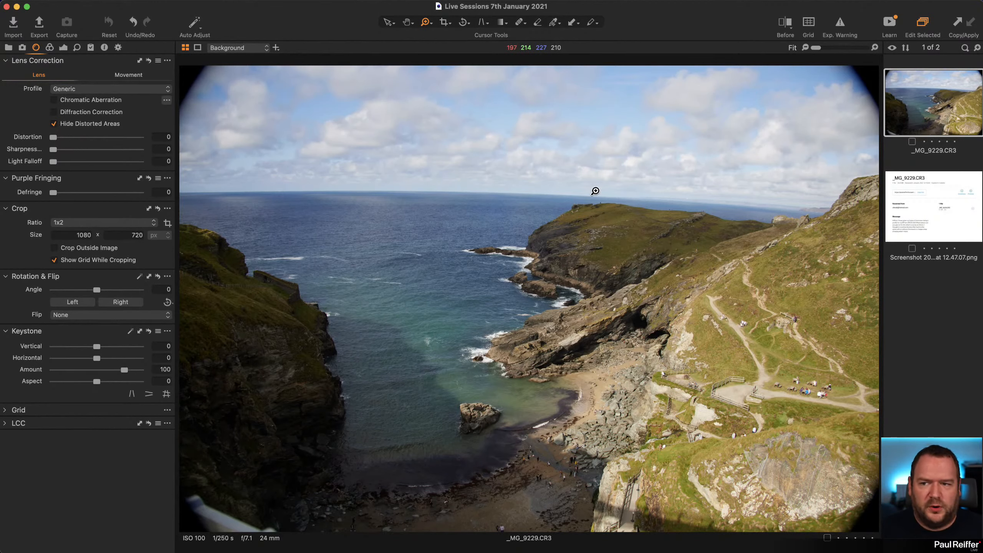
click(9, 47)
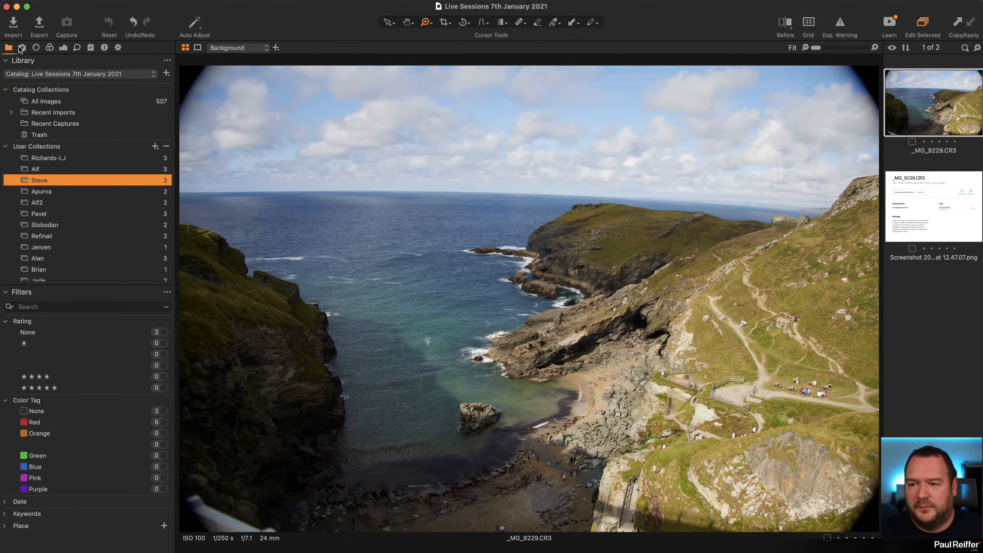
click(36, 47)
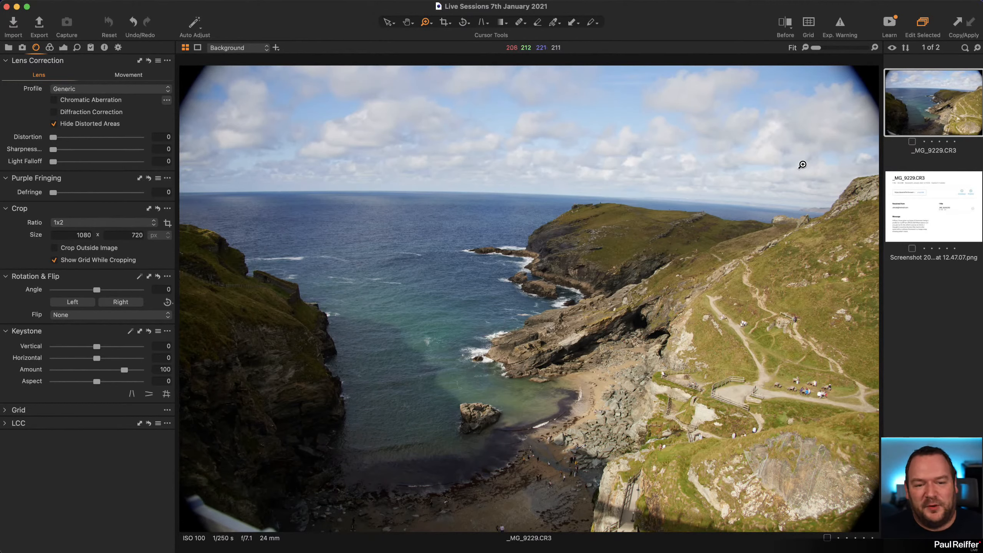
- Examine the rocky ridge against the sky at 300% for colour fringing, and return to the full photo
drag(811, 159, 929, 270)
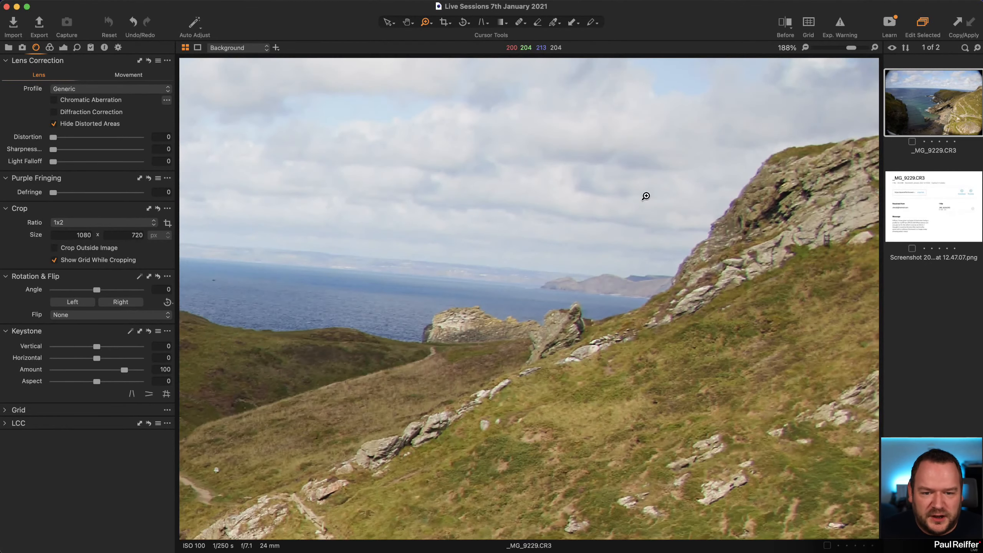
click(702, 182)
click(712, 339)
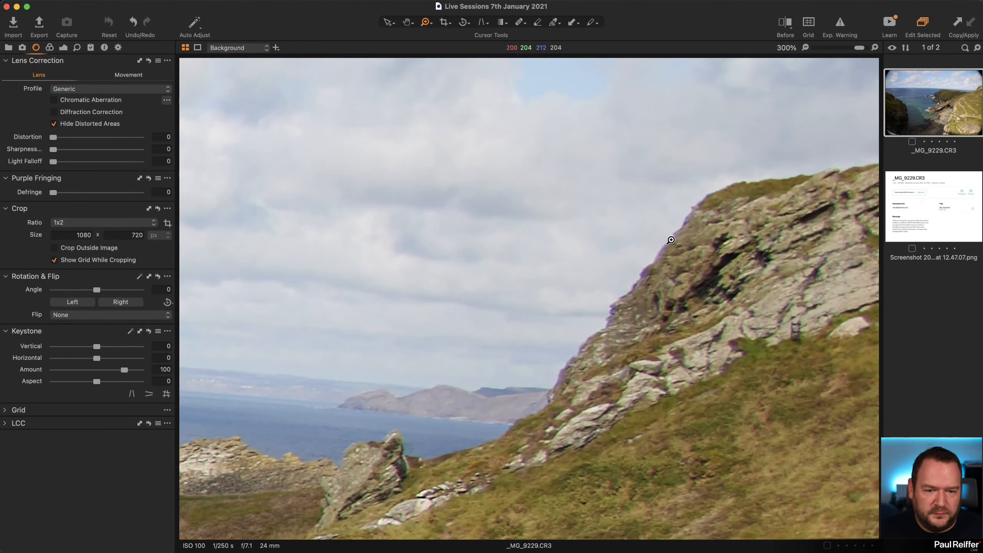
drag(662, 316, 658, 251)
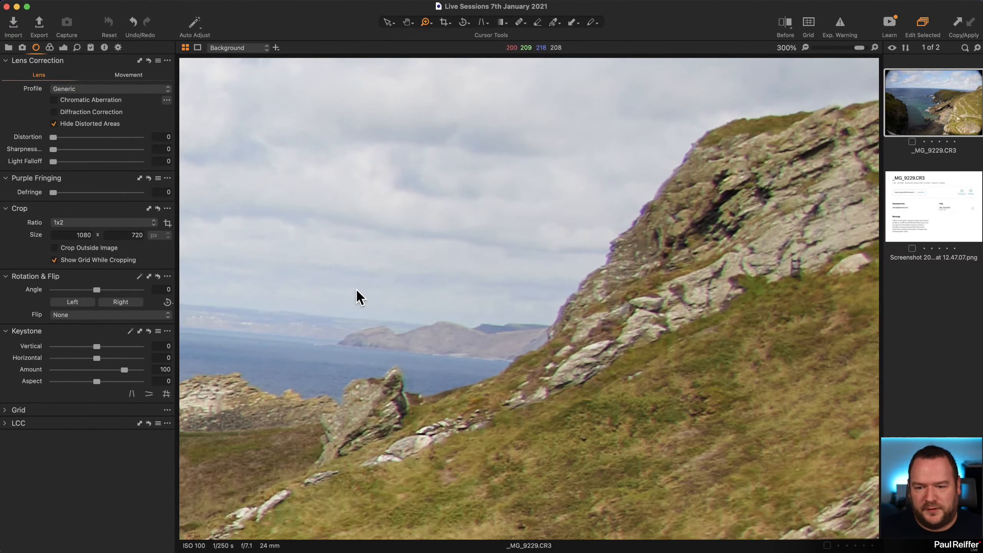
alt+click(412, 278)
alt+click(441, 291)
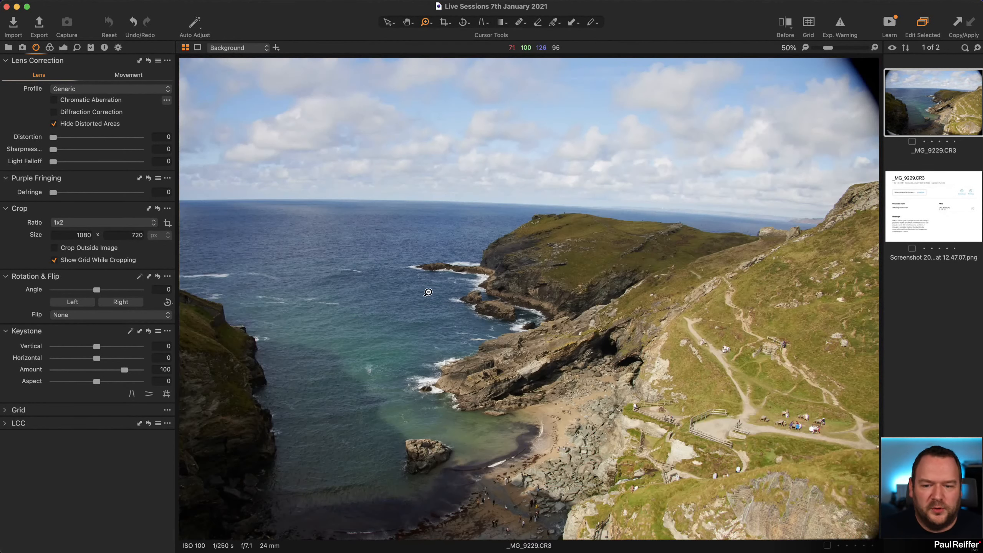
alt+click(427, 293)
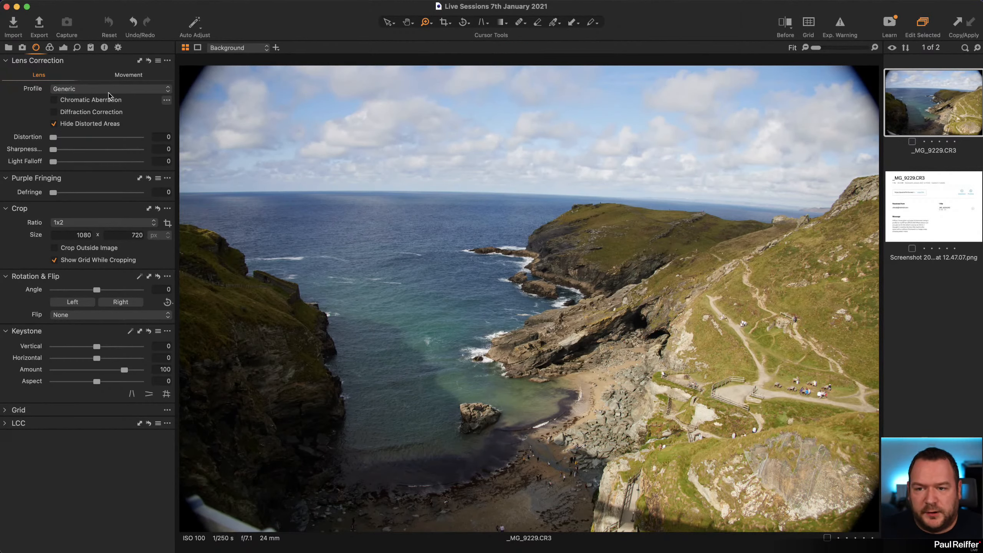
- Try the Generic pincushion distortion lens profile and switch back to the Generic profile
click(151, 89)
click(114, 127)
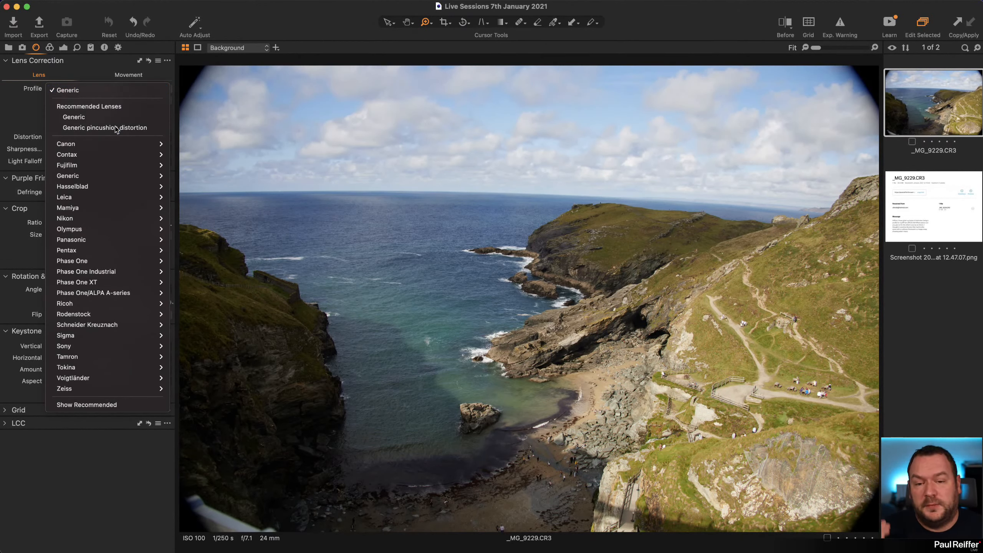
mouse_move(54, 144)
mouse_down()
mouse_move(143, 149)
mouse_move(57, 141)
mouse_up()
click(116, 89)
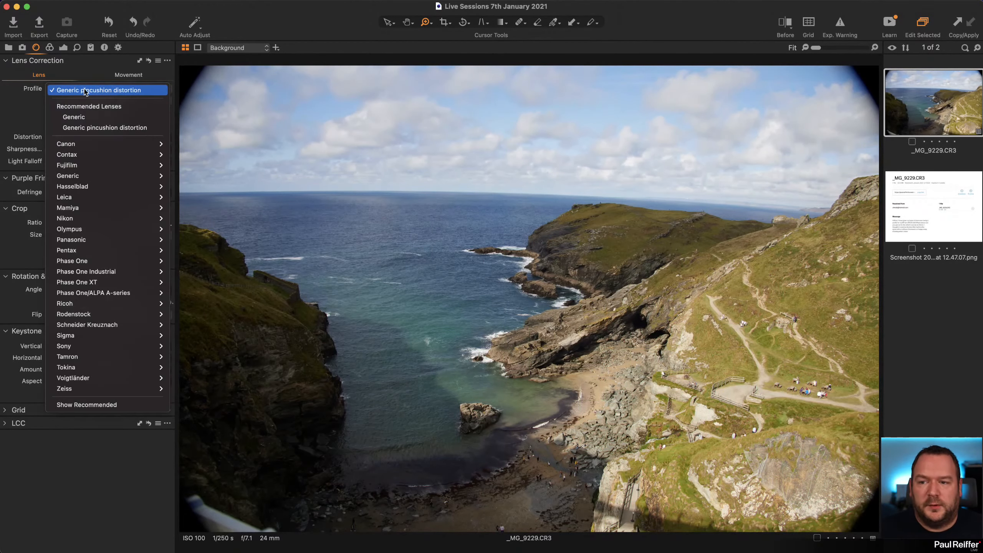
click(100, 116)
drag(55, 141, 33, 142)
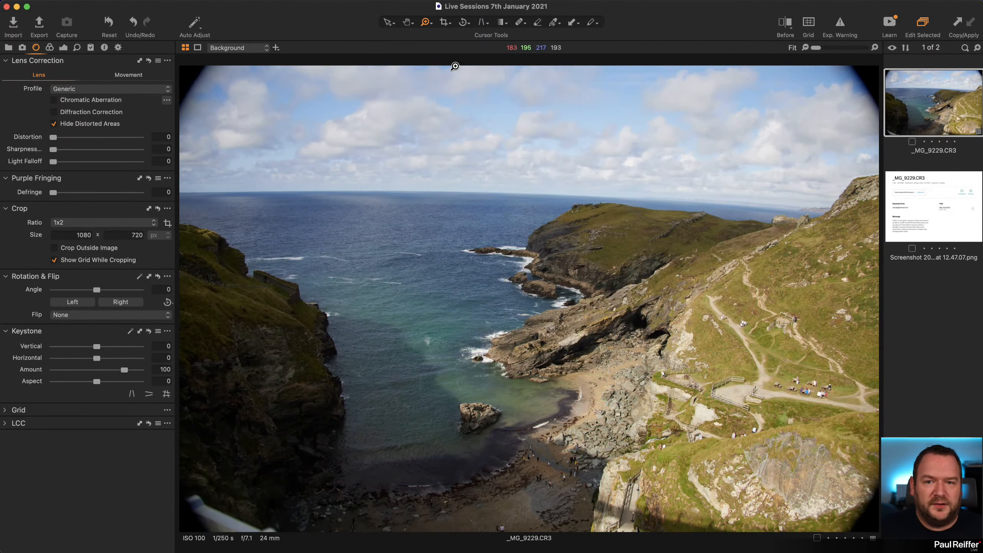
- Straighten the photo along the sea horizon by about -1.6° and set the lens distortion correction to 96
click(463, 23)
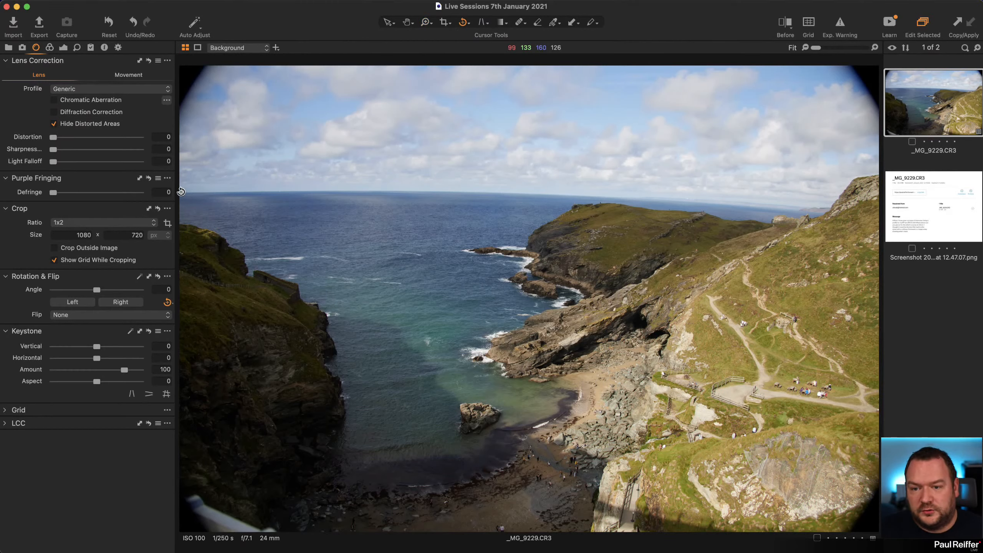
drag(181, 192, 872, 214)
drag(883, 209, 879, 212)
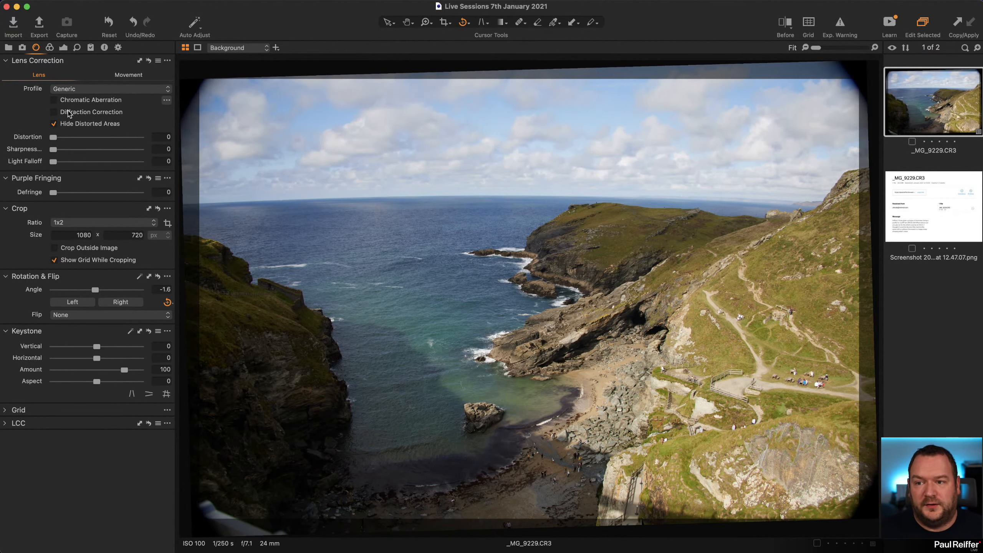
drag(53, 137, 122, 148)
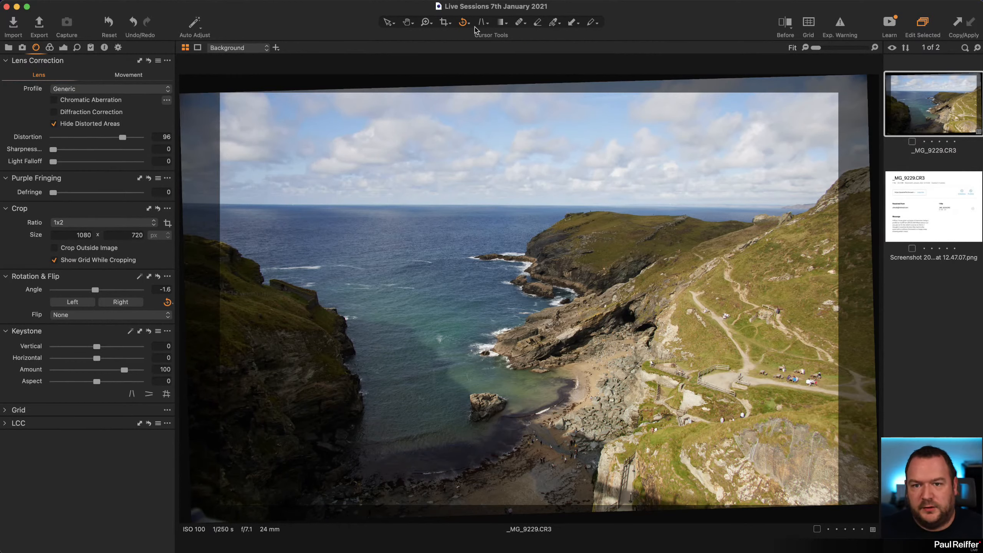
- Crop with an unconstrained ratio, widening the frame on both sides to a size of 1080 × 655 px, and apply it
click(446, 24)
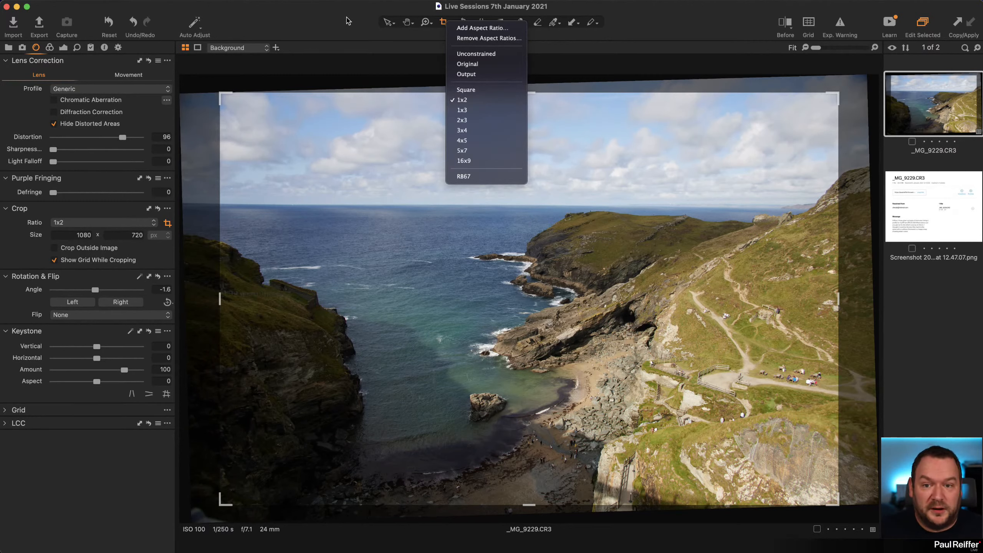
click(477, 53)
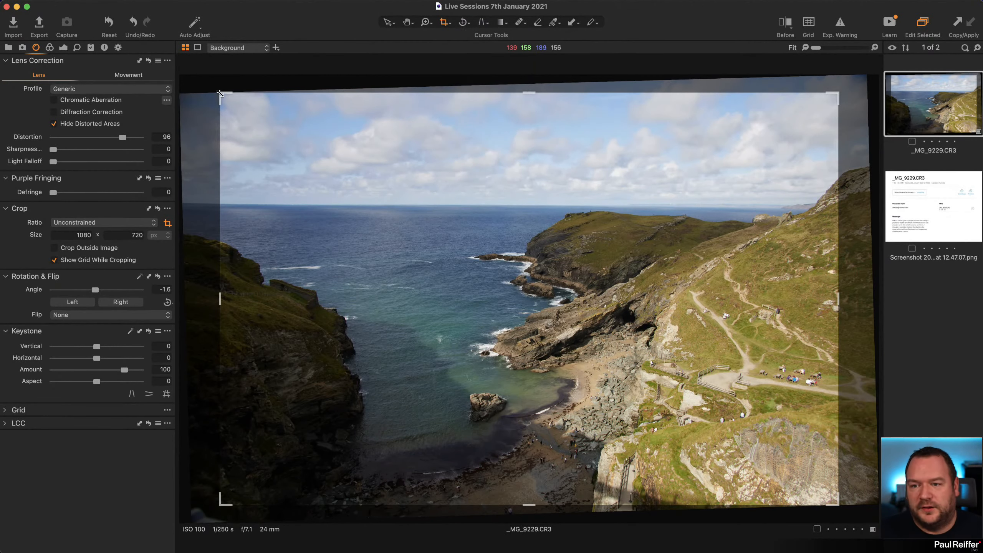
drag(219, 94, 190, 94)
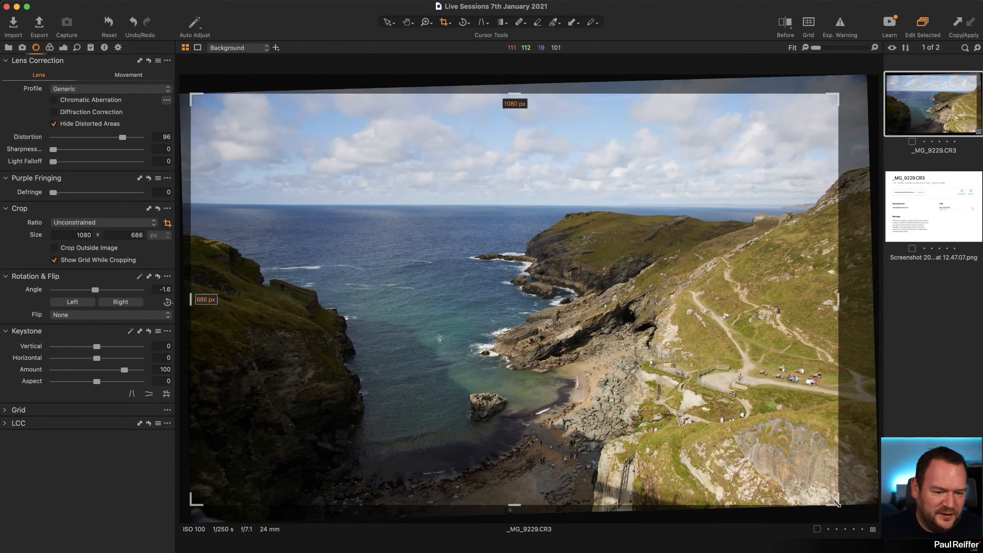
drag(836, 503, 866, 503)
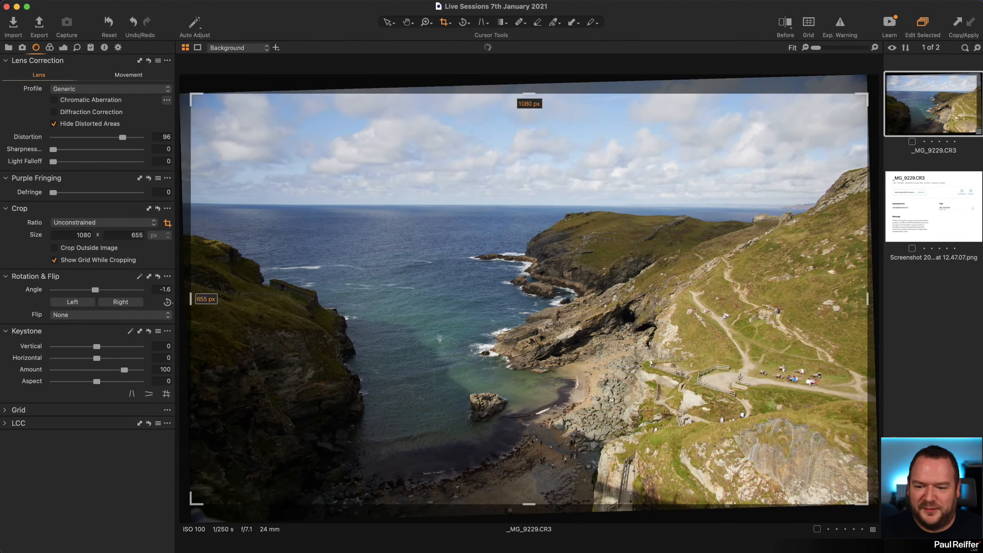
click(386, 23)
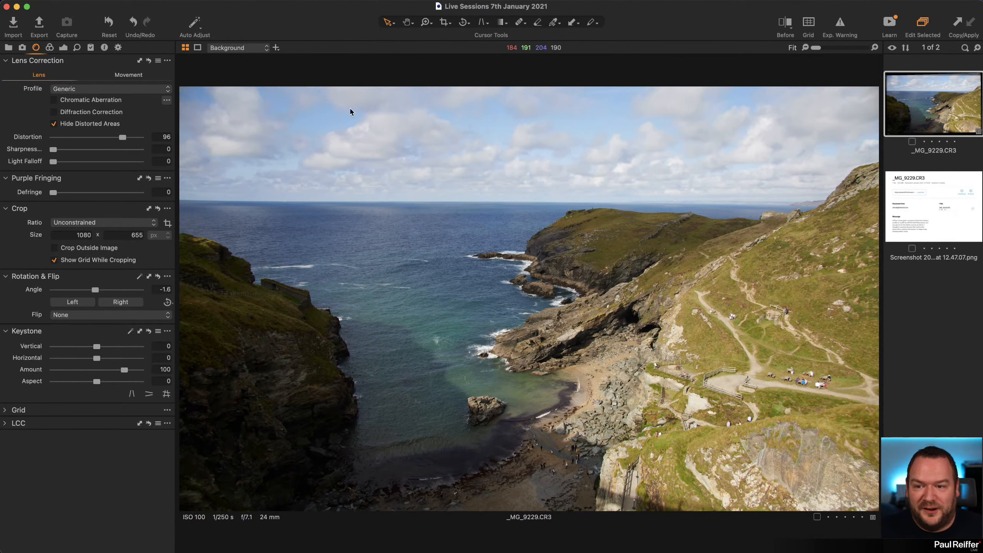
- Enable chromatic aberration correction for the photo and analyze the image to build the correction
key(z)
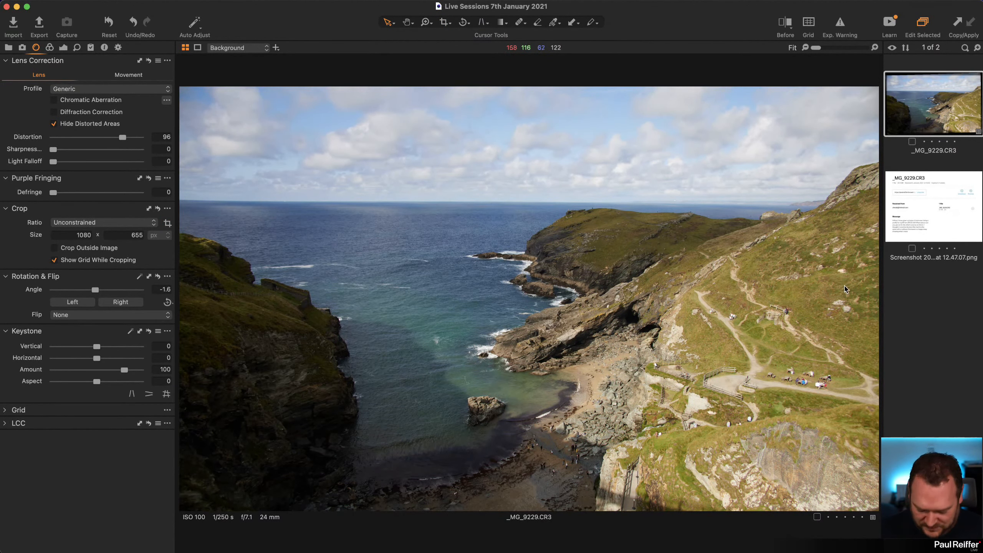
click(817, 186)
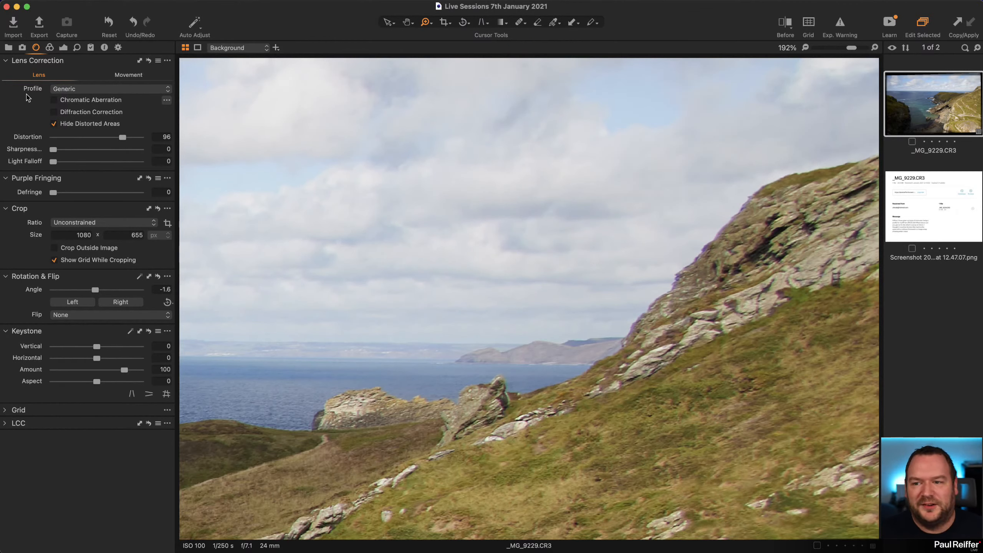
click(53, 100)
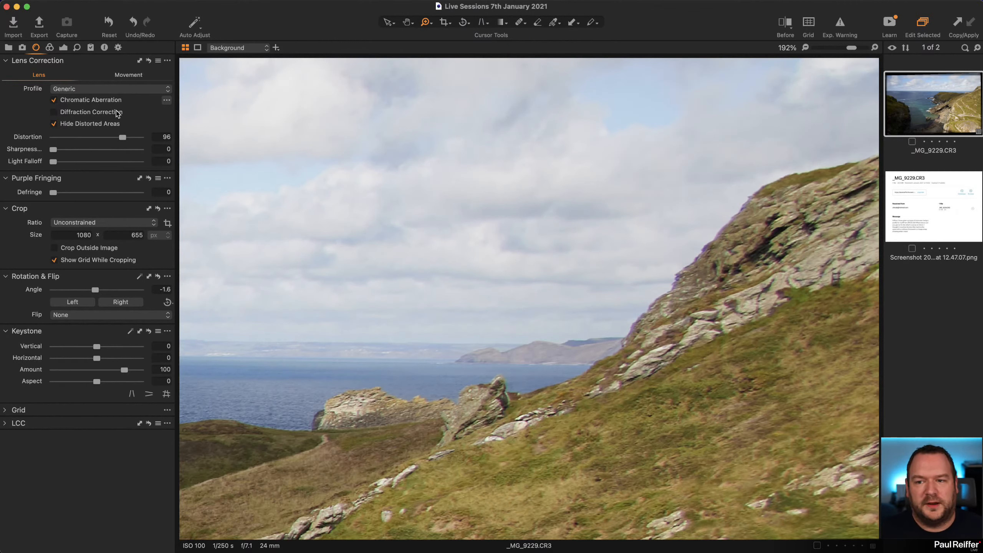
click(167, 101)
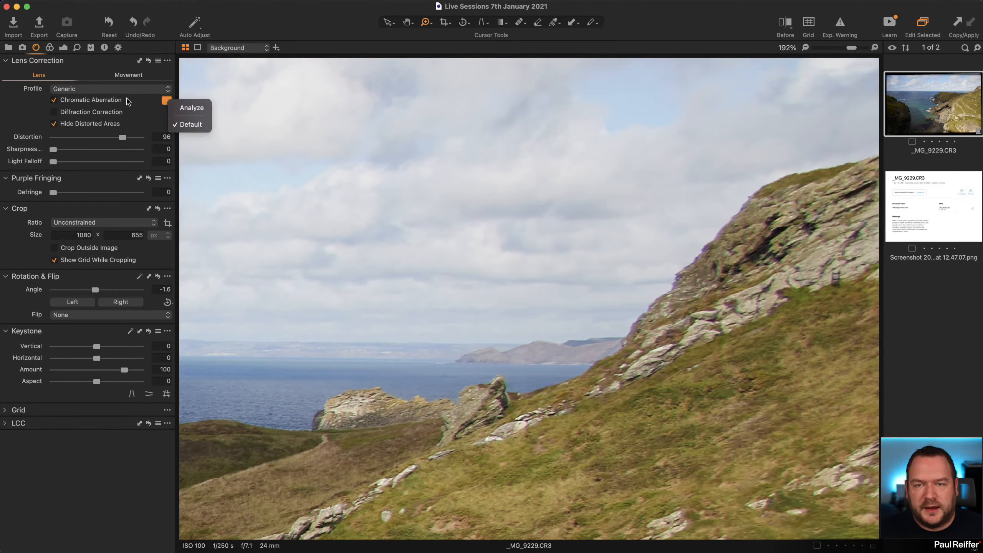
click(197, 111)
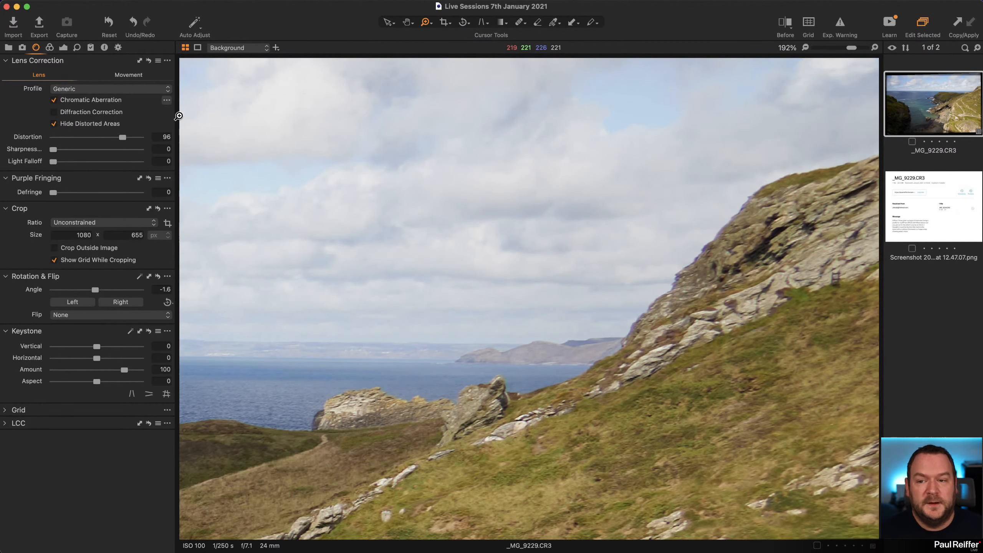
- Compare the rocky ridge edge at 400% without and with the _MG_9229.CR3 chromatic aberration correction, leaving it enabled
click(166, 101)
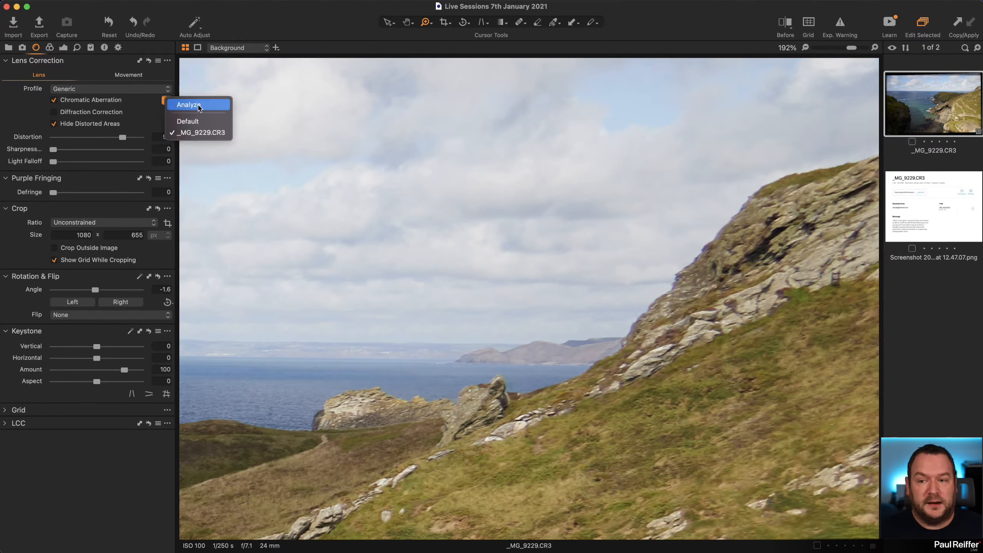
click(206, 134)
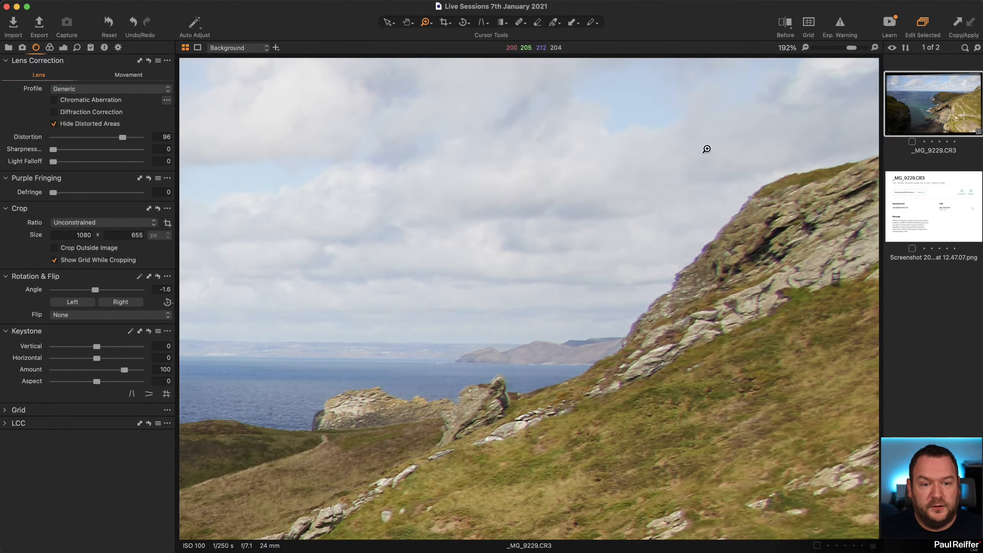
drag(705, 212, 753, 263)
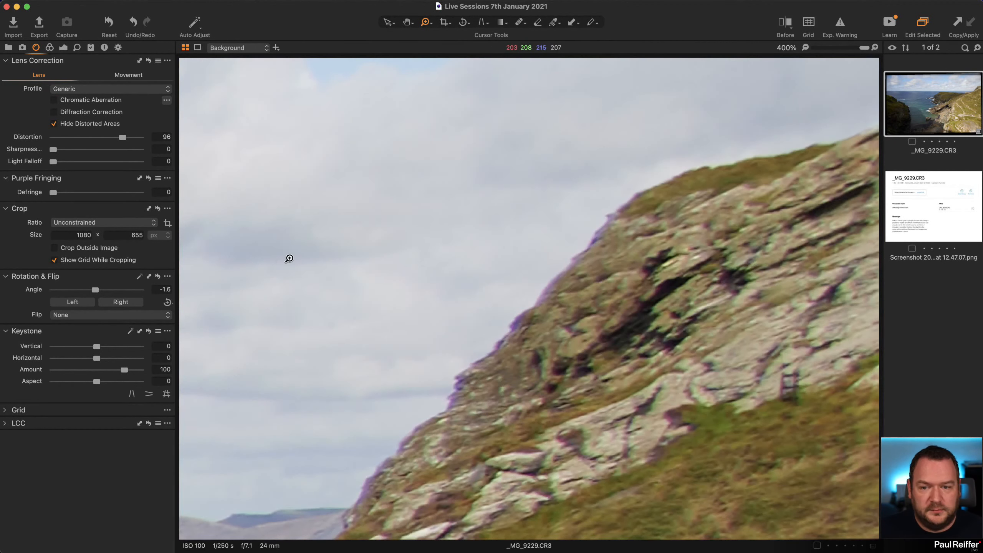
click(54, 100)
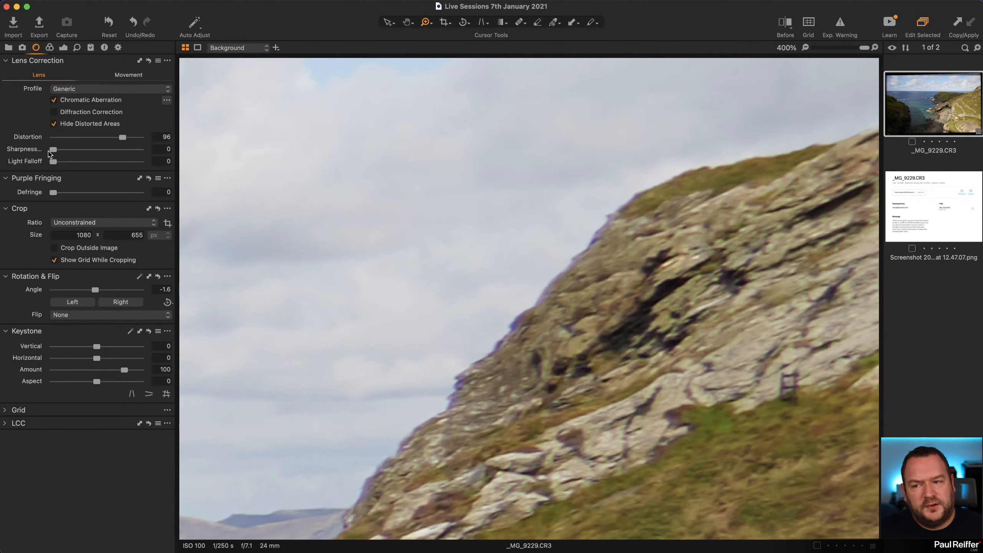
- Set the purple fringing Defringe amount to 73 and enable diffraction correction
drag(55, 195, 116, 197)
click(592, 304)
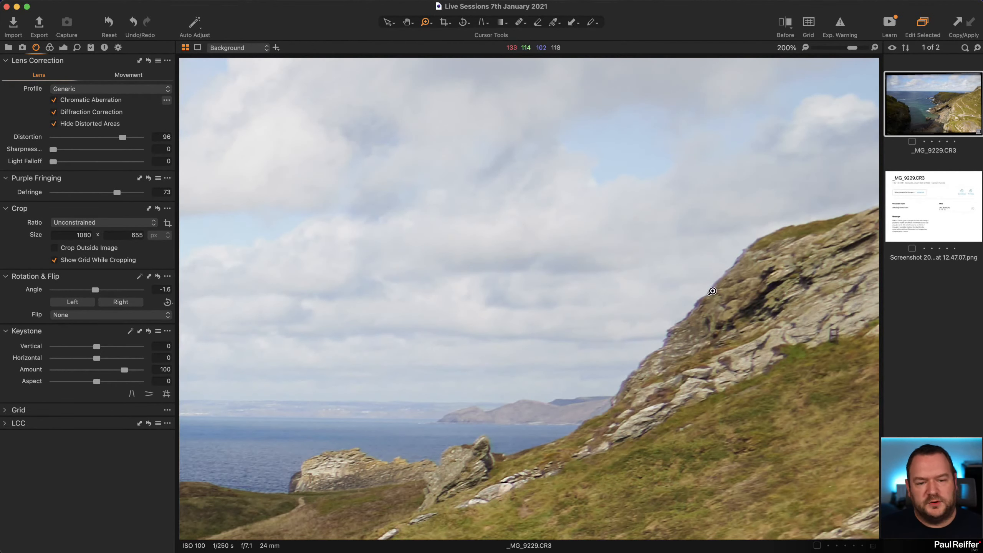
click(661, 289)
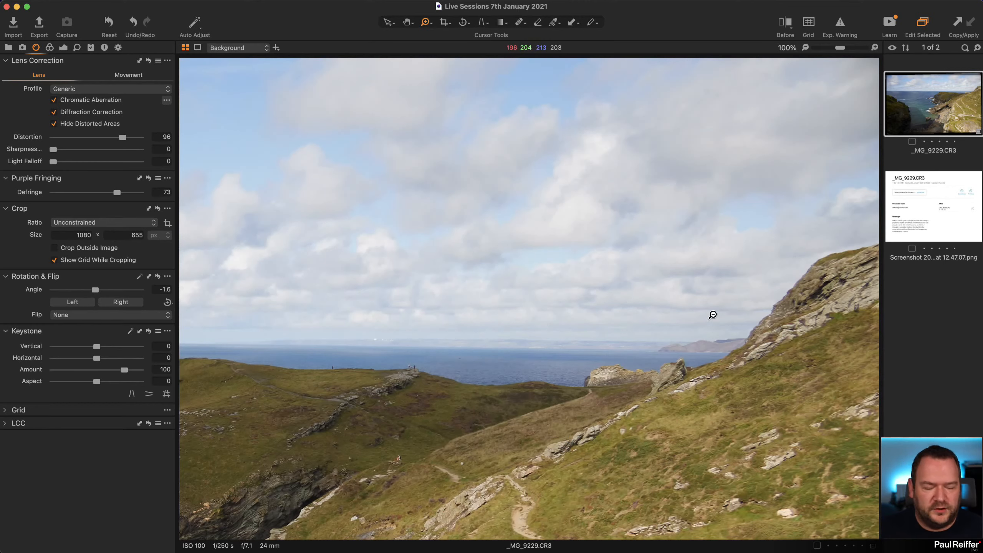
- Straighten the photo along the sea horizon, bringing the rotation angle to -2.03
alt+click(692, 309)
alt+double_click(477, 270)
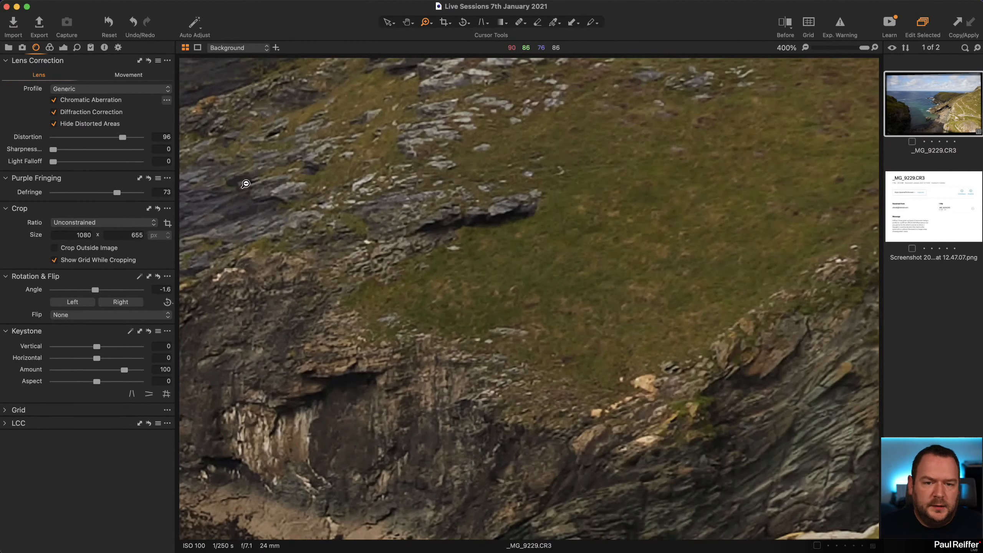
click(805, 48)
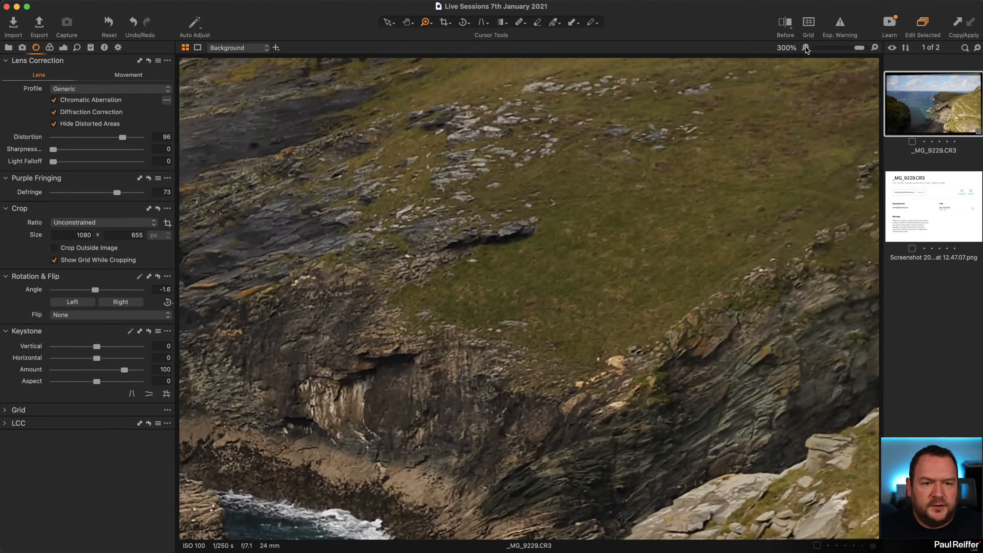
click(805, 48)
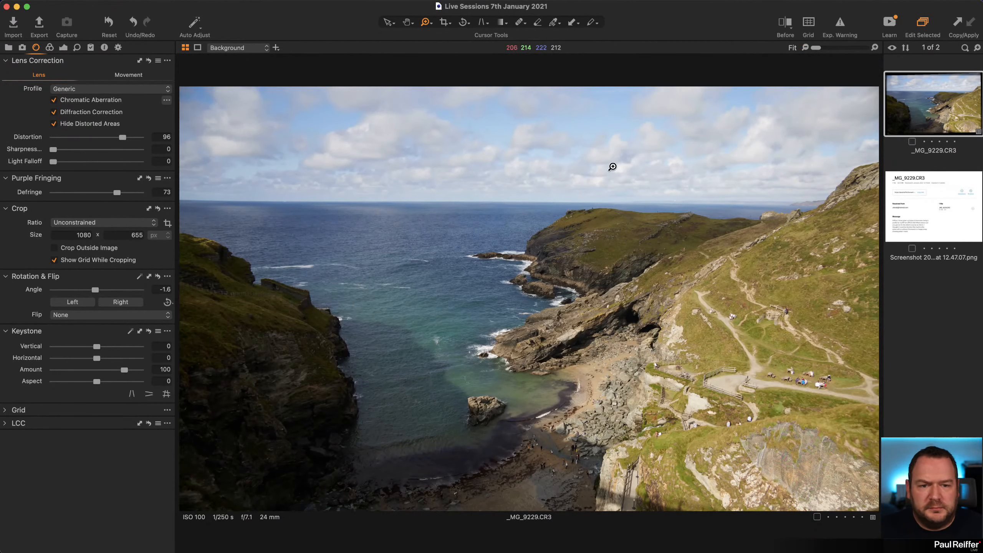
click(463, 24)
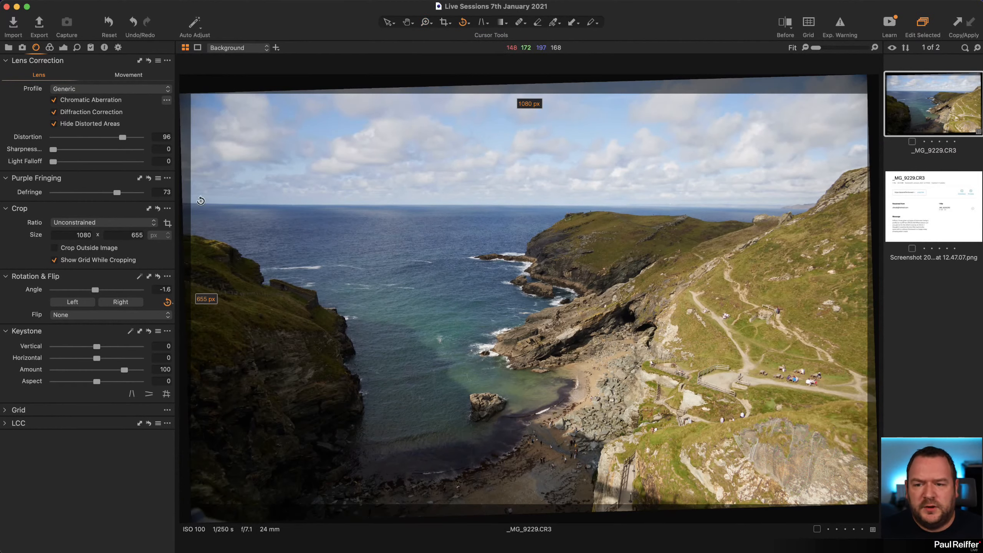
mouse_move(191, 203)
mouse_down()
mouse_move(736, 218)
mouse_move(856, 208)
mouse_up()
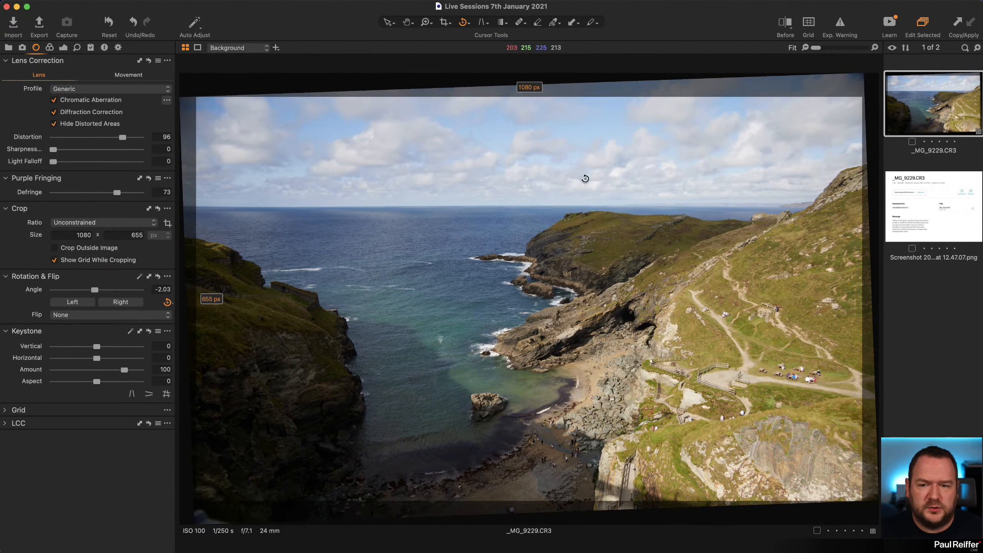
- Adjust the crop frame inside the rotated photo to 1080 × 640 px and apply it
click(444, 24)
drag(324, 214, 314, 219)
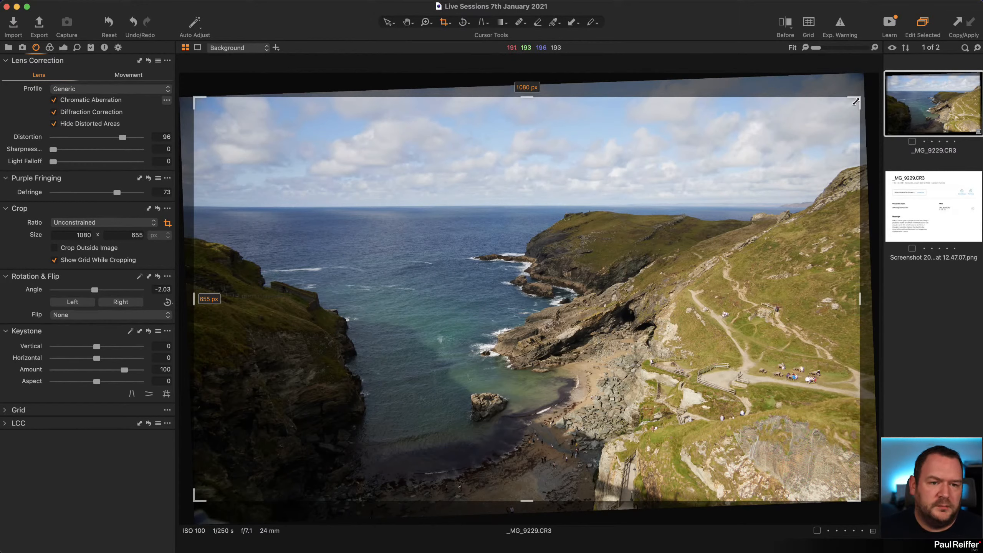
drag(856, 101, 910, 54)
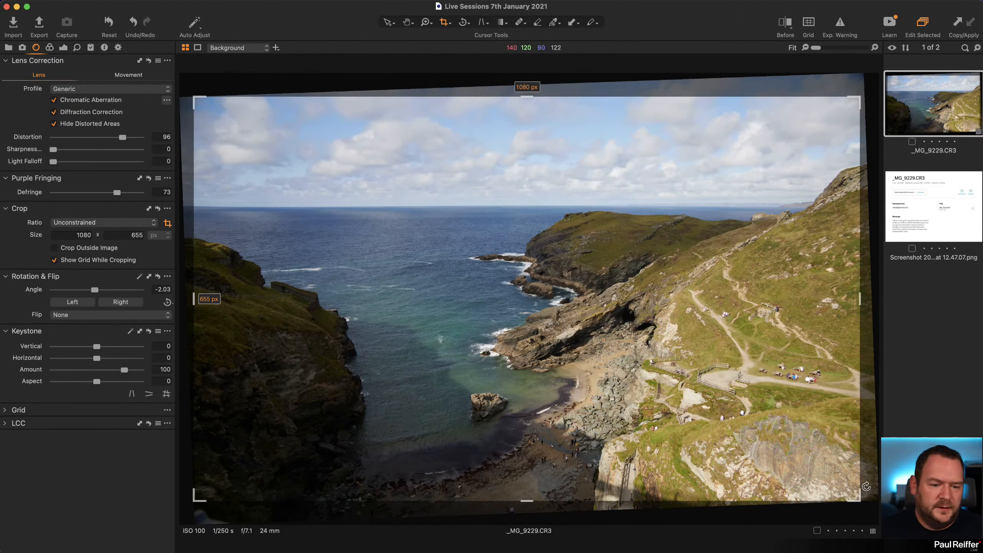
drag(859, 501, 865, 493)
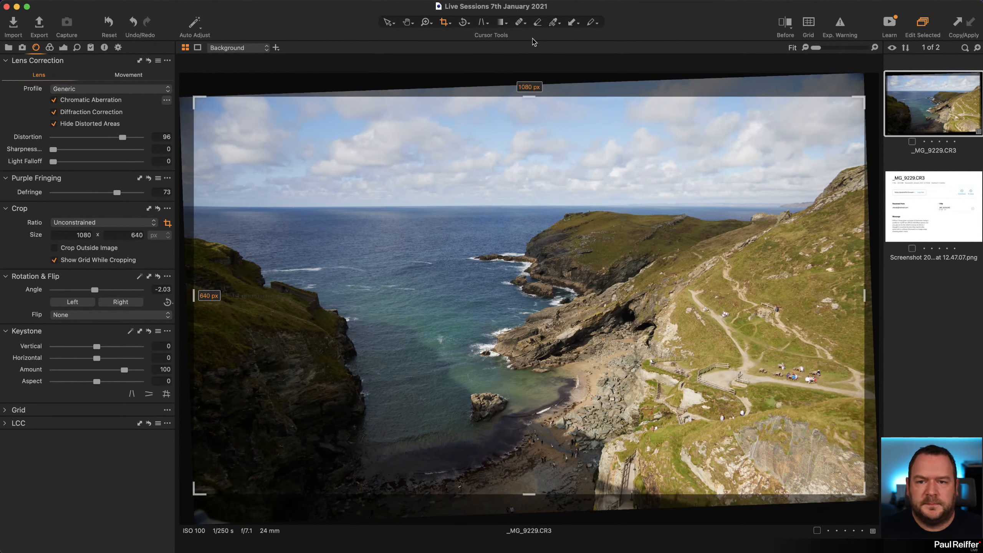
click(387, 22)
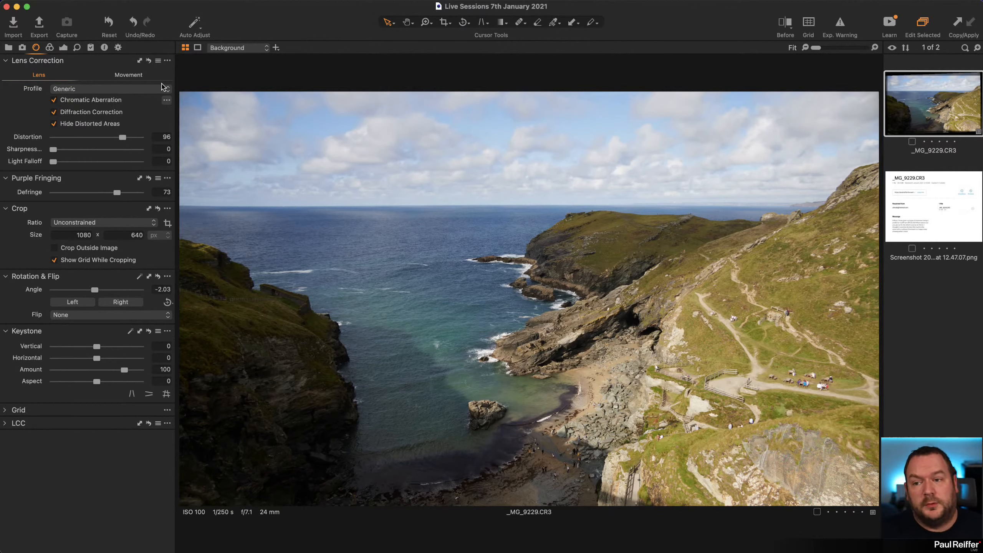
- Check the rocky hillside at 164% and set the lens sharpness falloff correction to 82
click(88, 90)
click(90, 93)
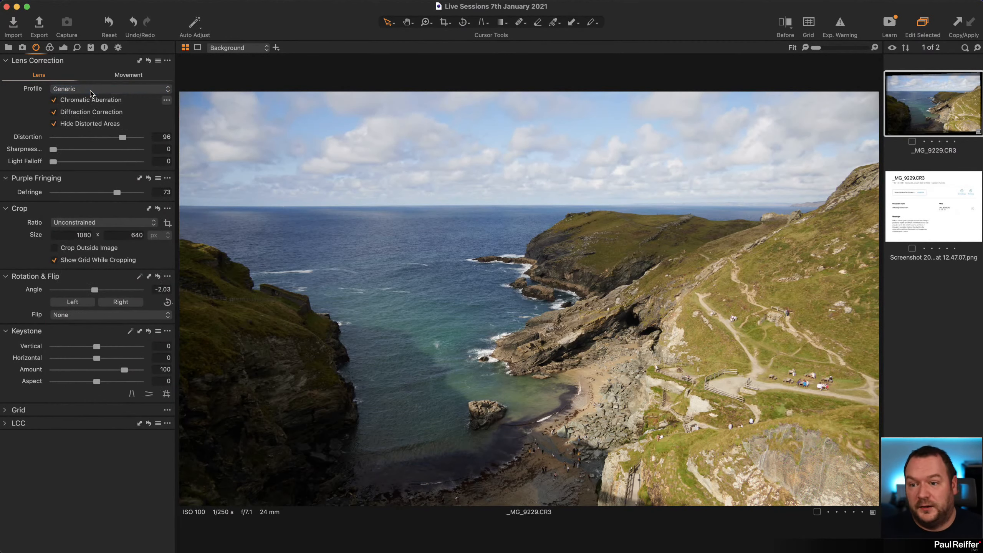
key(z)
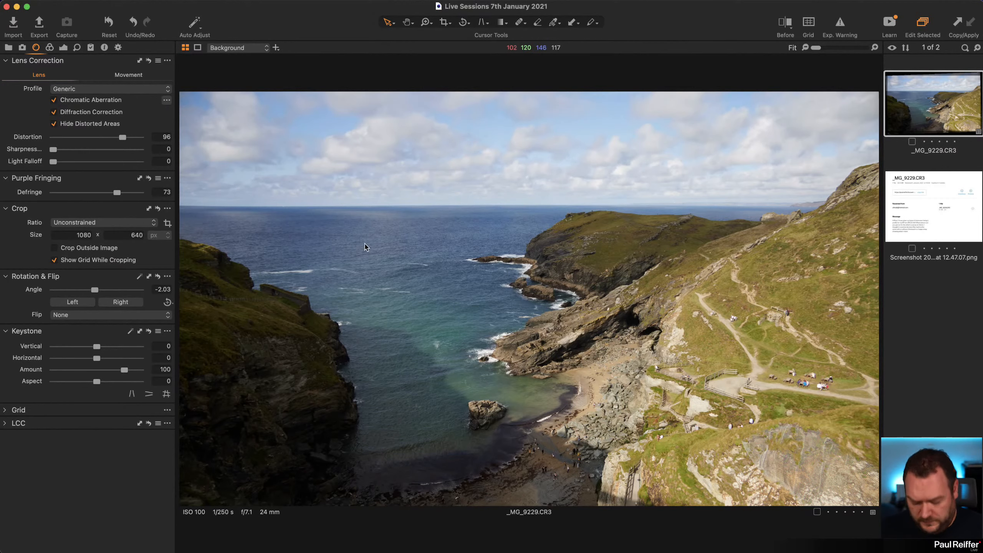
drag(756, 171, 830, 245)
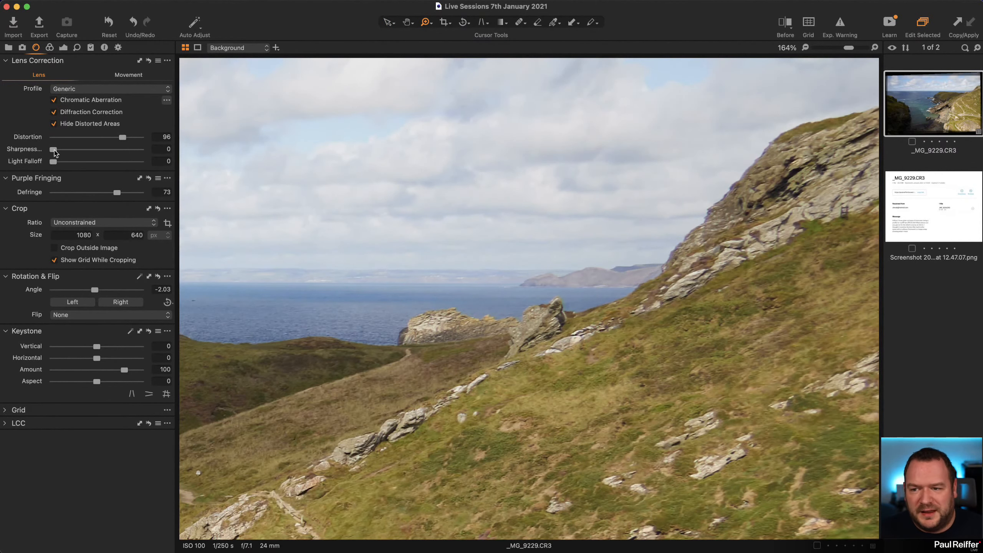
drag(55, 152, 222, 160)
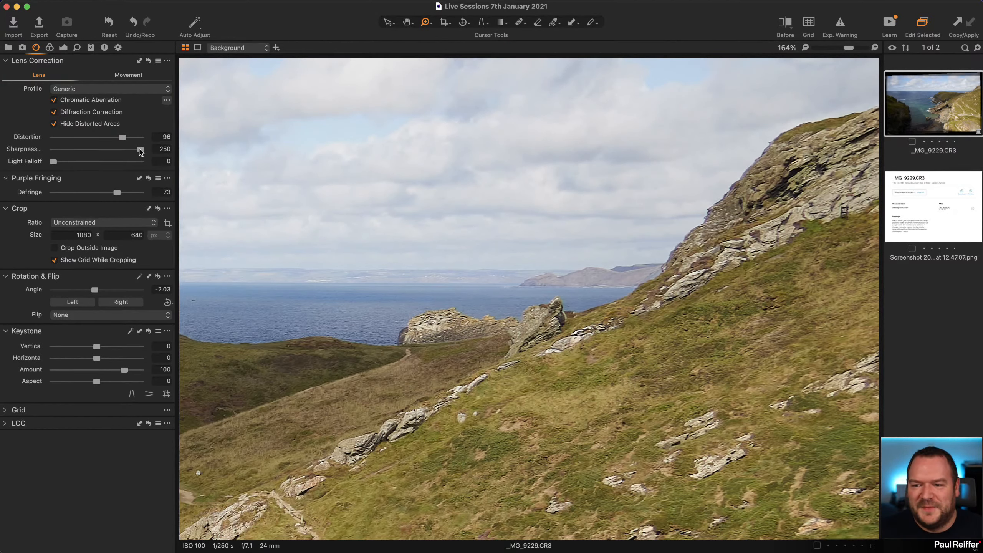
drag(140, 151, 82, 153)
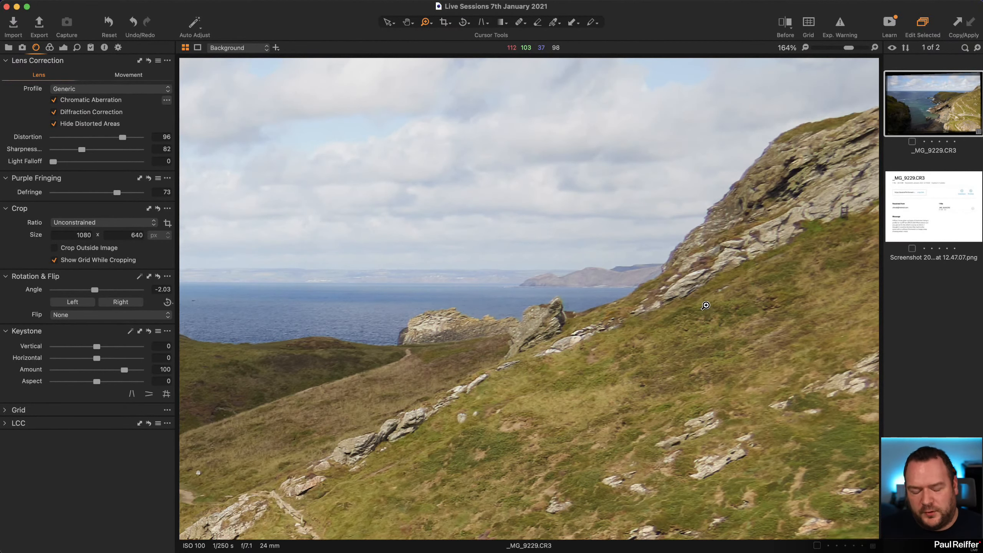
alt+click(608, 275)
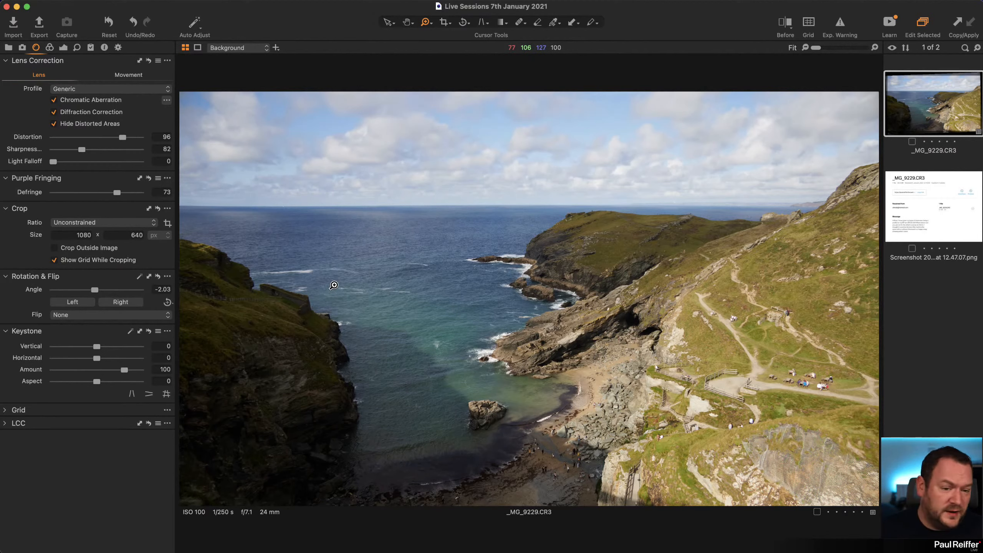
mouse_move(53, 162)
mouse_down()
mouse_move(115, 163)
mouse_move(12, 164)
mouse_move(55, 169)
mouse_up()
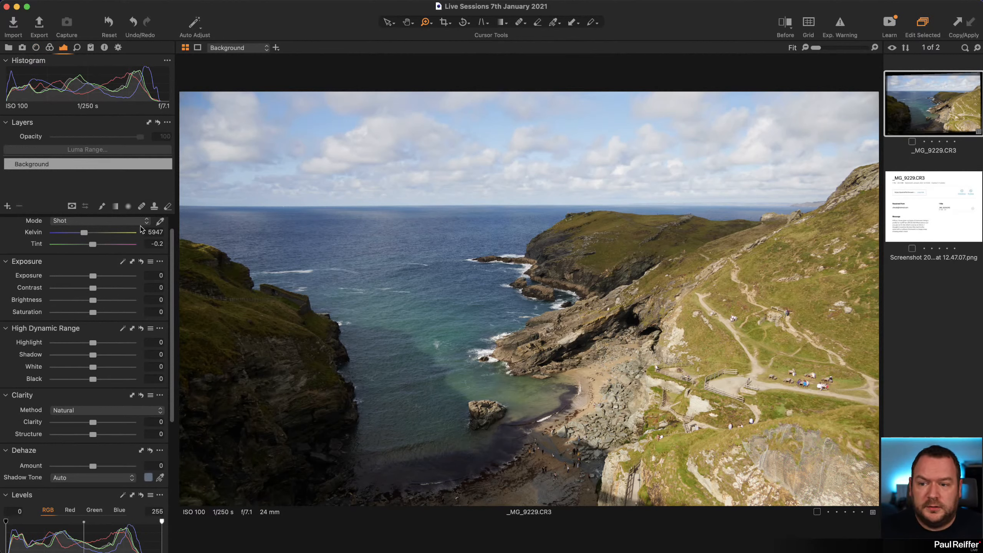
- Draw a diagonal linear gradient mask on a new adjustment layer over the dark cliff and lower bay, and hide the mask overlay
scroll(97, 256, up, 2)
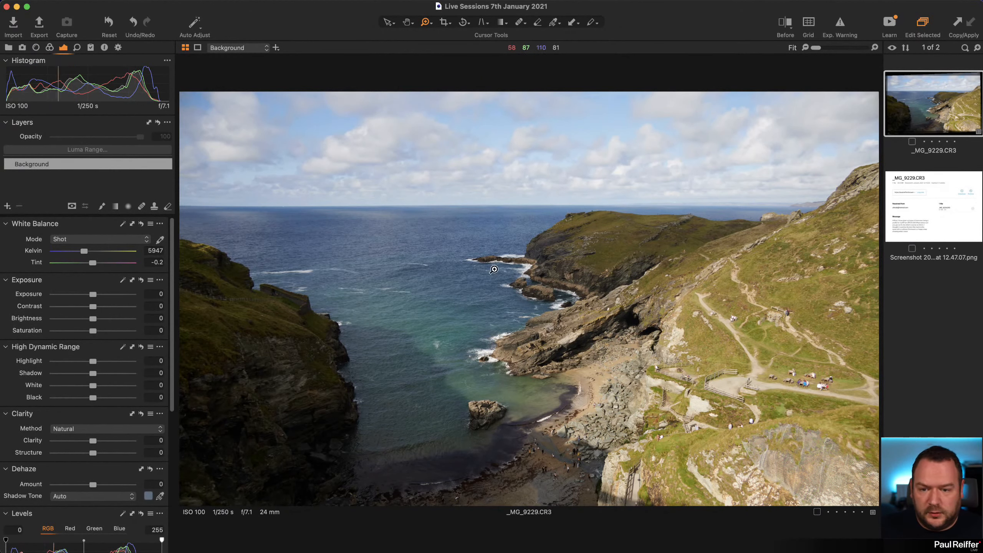
click(115, 206)
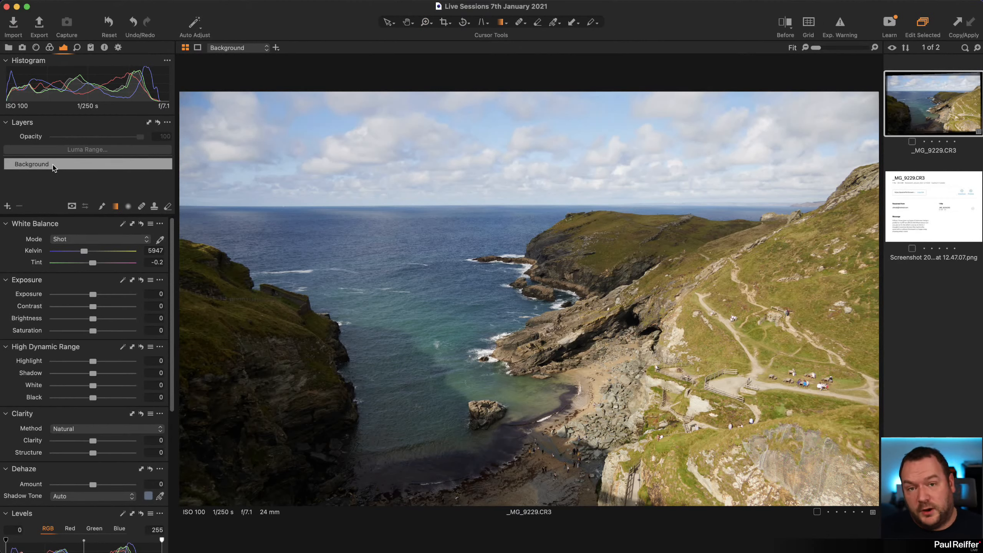
drag(425, 363, 464, 258)
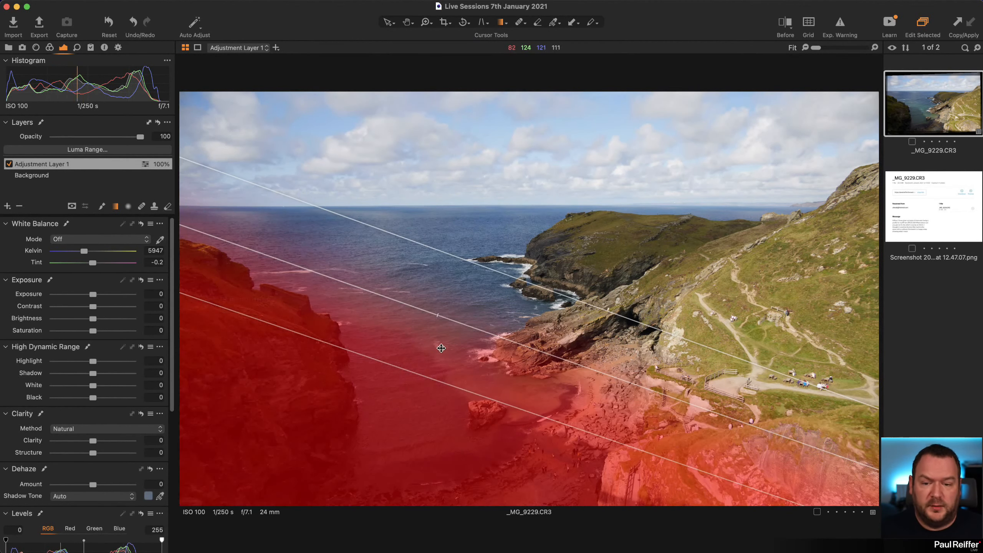
drag(440, 347, 433, 361)
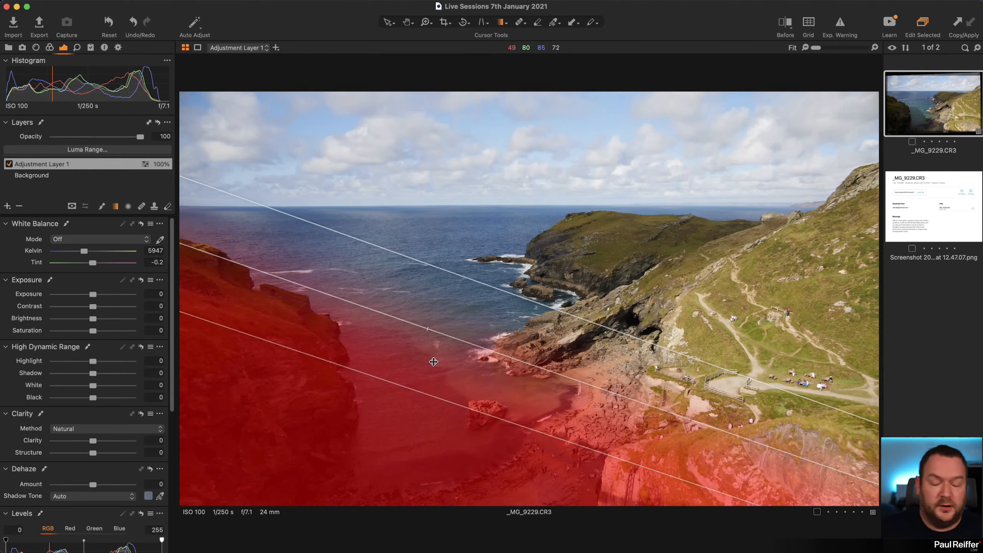
key(m)
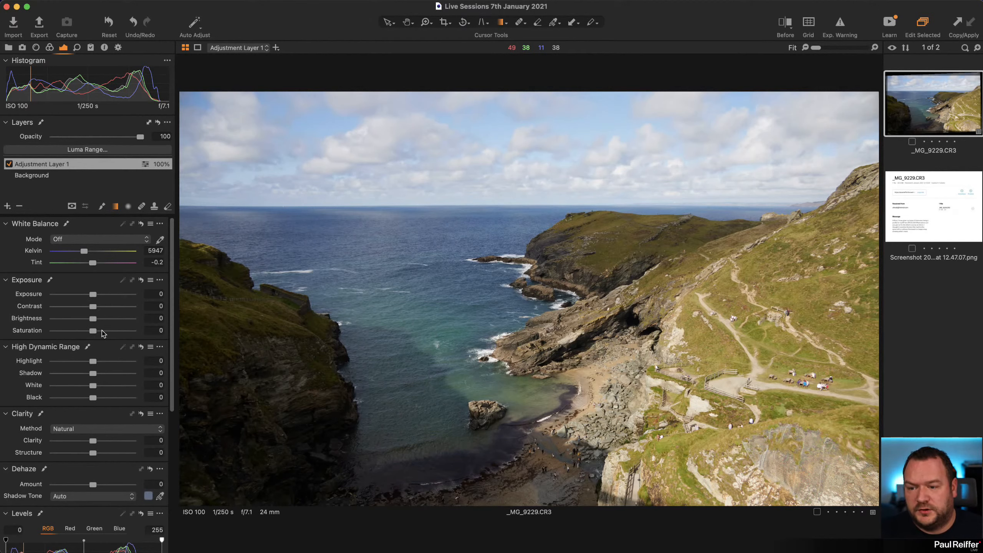
- Set the gradient layer's Shadow to 14 and Black to 6, resetting a trial exposure increase to 0
drag(93, 374, 100, 374)
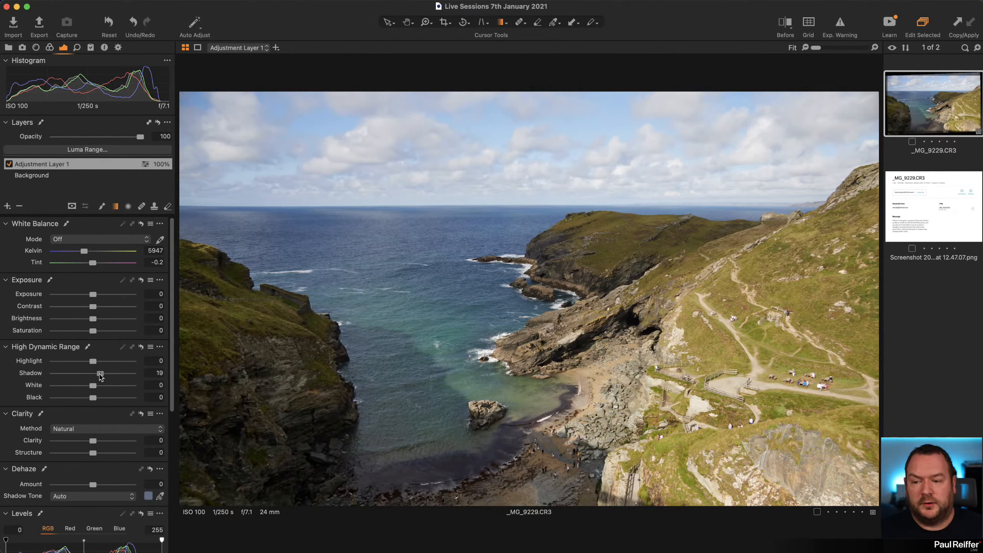
double_click(100, 373)
click(100, 373)
drag(93, 294, 111, 295)
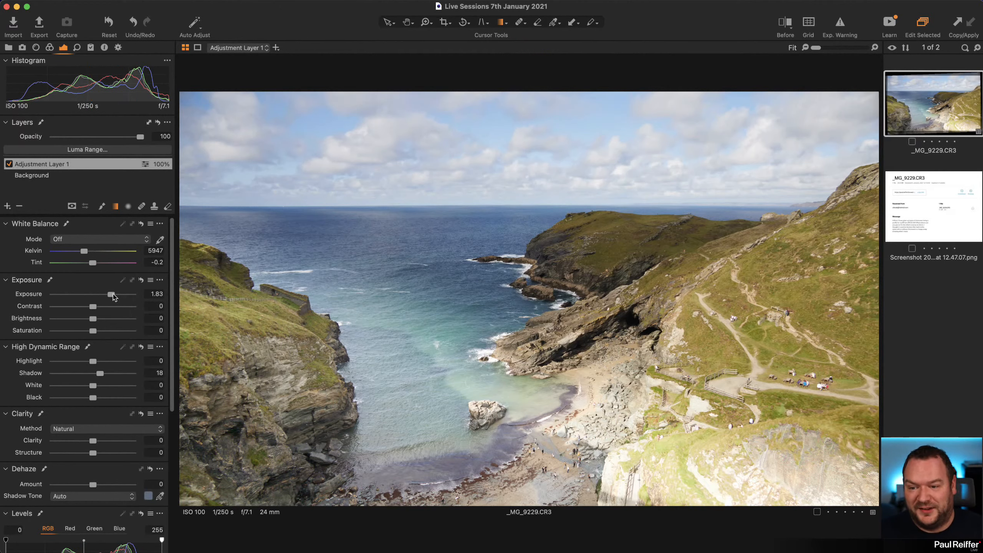
double_click(111, 295)
drag(100, 373, 96, 400)
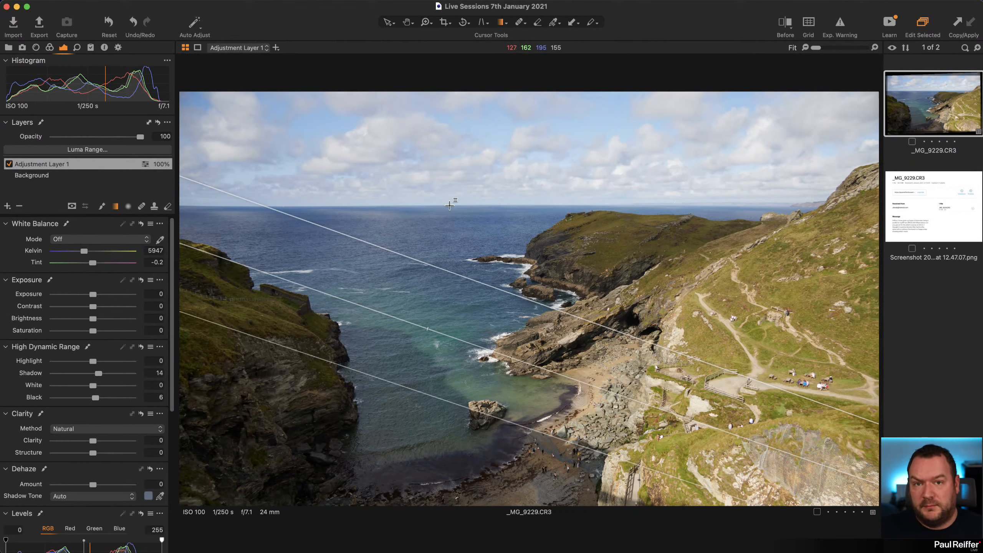
- Try drawing a second linear gradient over the sky on Adjustment Layer 1, and undo it
click(116, 206)
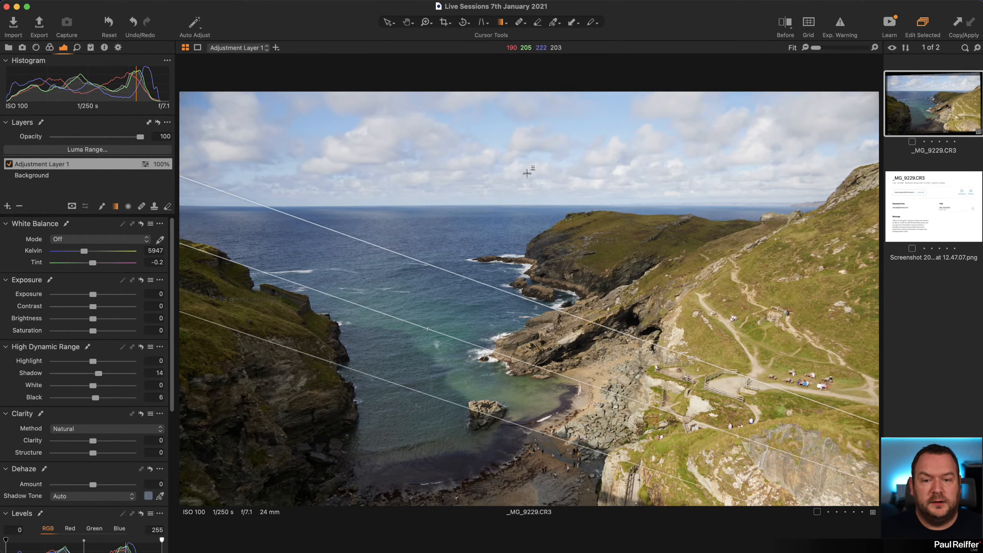
drag(523, 153, 522, 276)
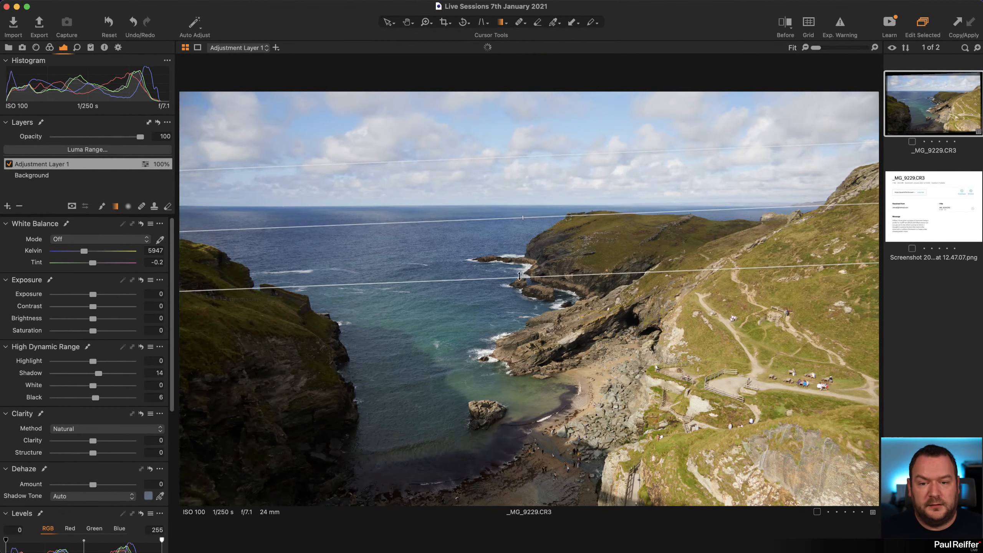
key(m)
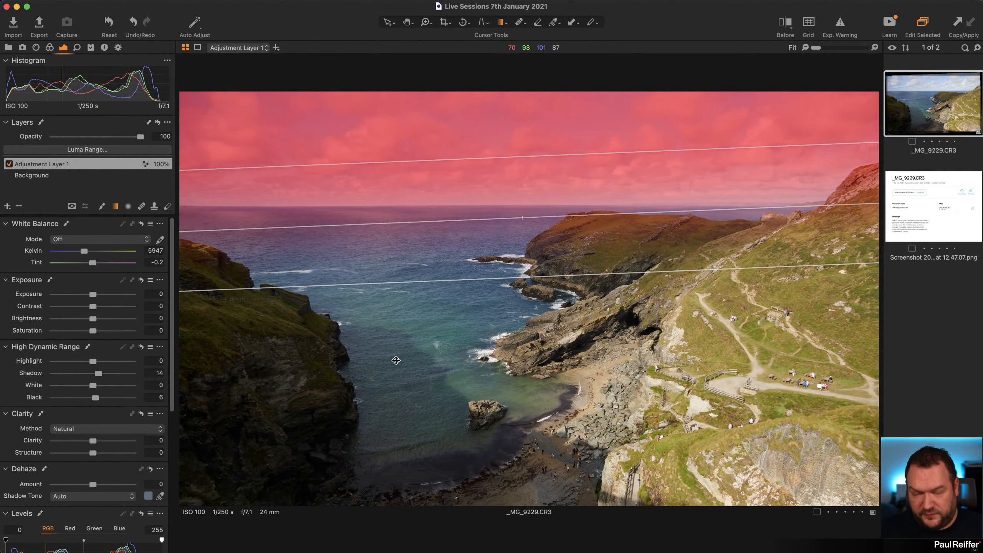
drag(396, 361, 431, 275)
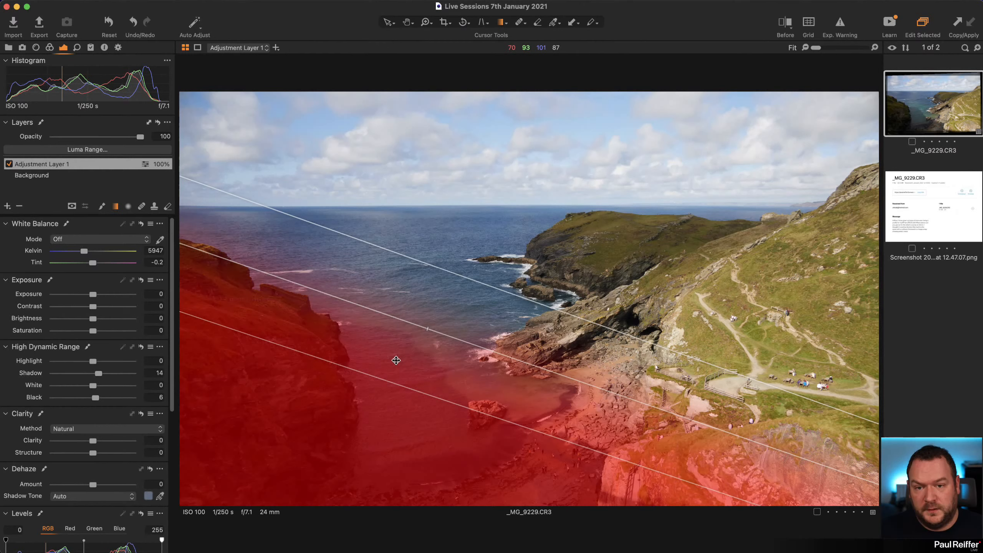
- Add a new adjustment layer and name it Sky
click(8, 206)
double_click(35, 168)
text(Sky)
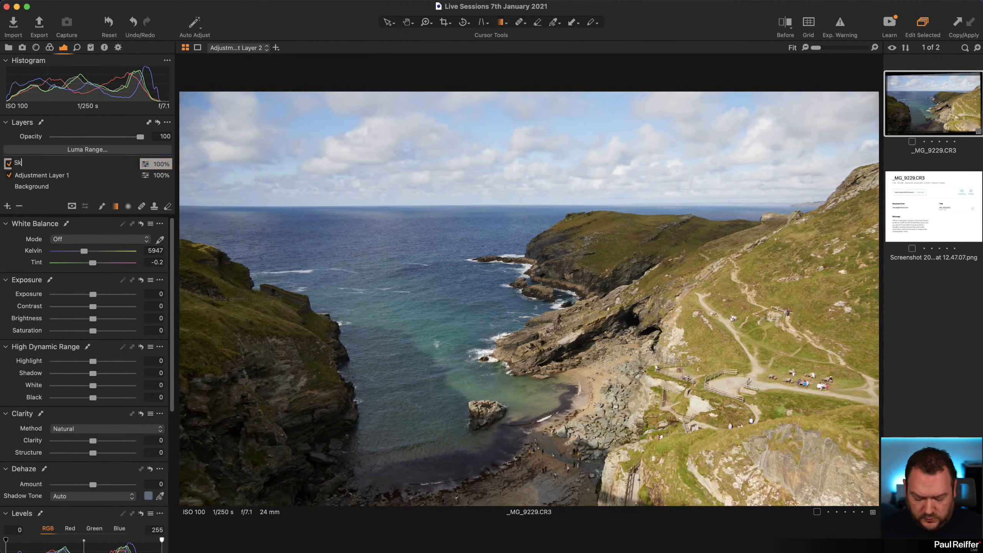
key(Return)
- Mask the sky with a level linear gradient centred on the horizon and set the Sky layer's exposure to -0.71
drag(544, 173, 544, 235)
key(m)
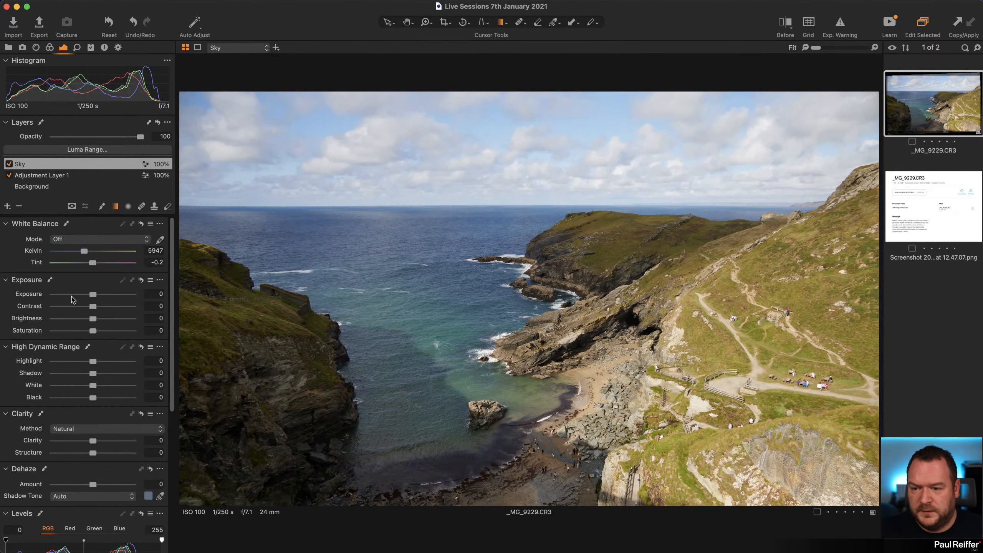
drag(93, 294, 86, 296)
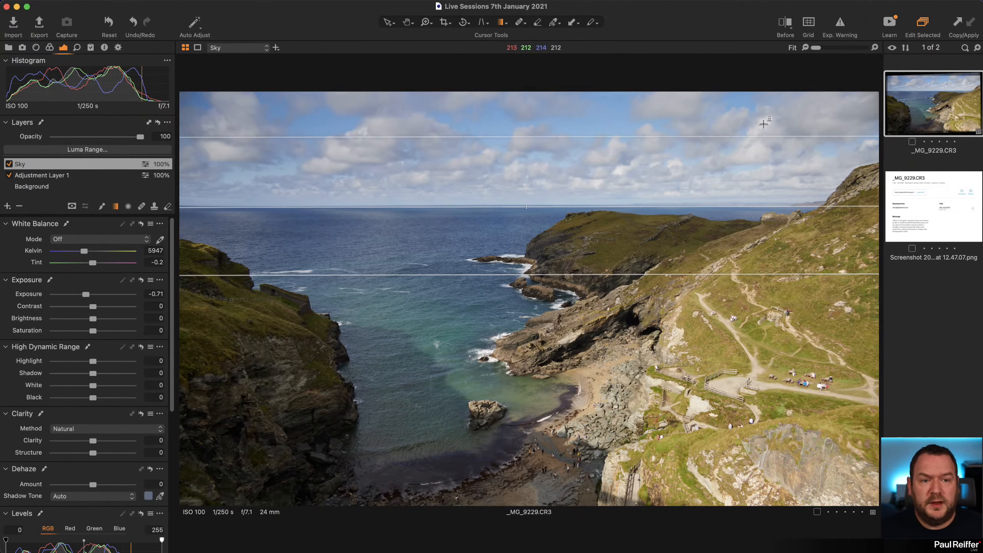
- Create a new unedited variant of _MG_9229.CR3 and compare it with the edited variant, ending on the edited one
right_click(923, 100)
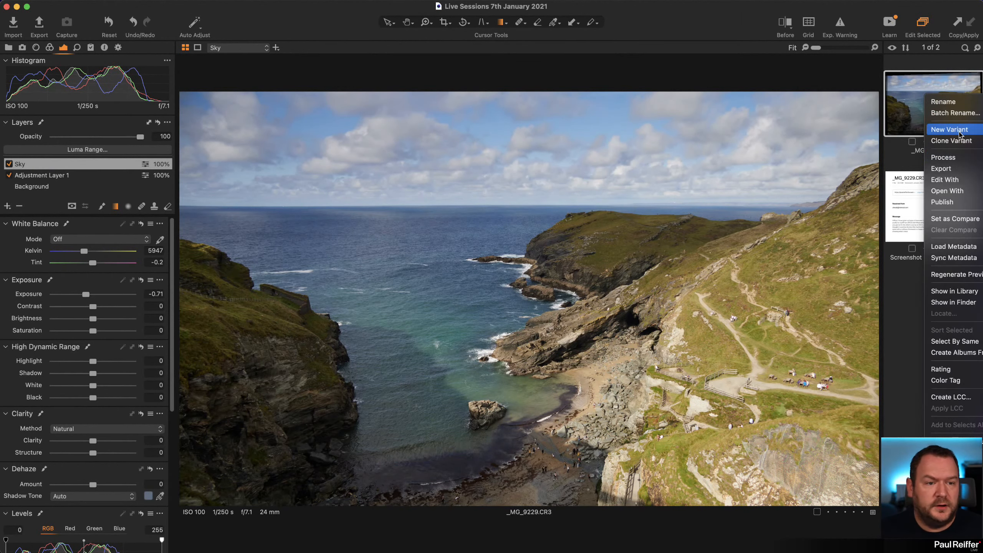
click(955, 130)
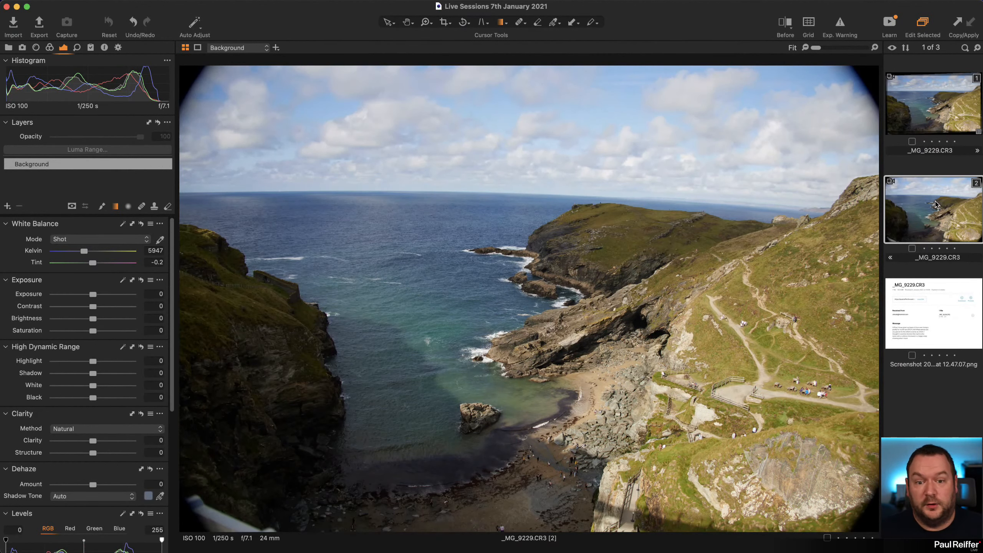
click(931, 113)
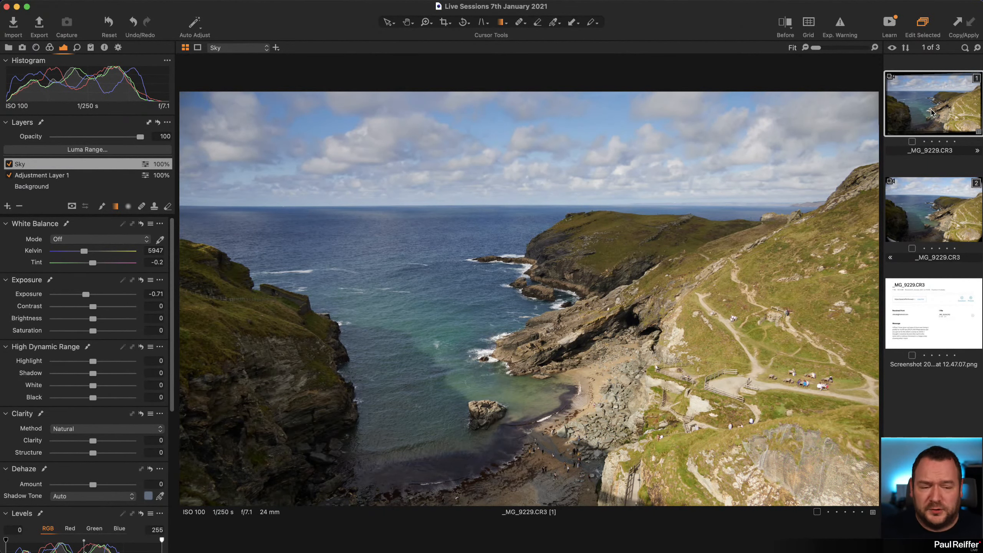
key(Down)
key(Up)
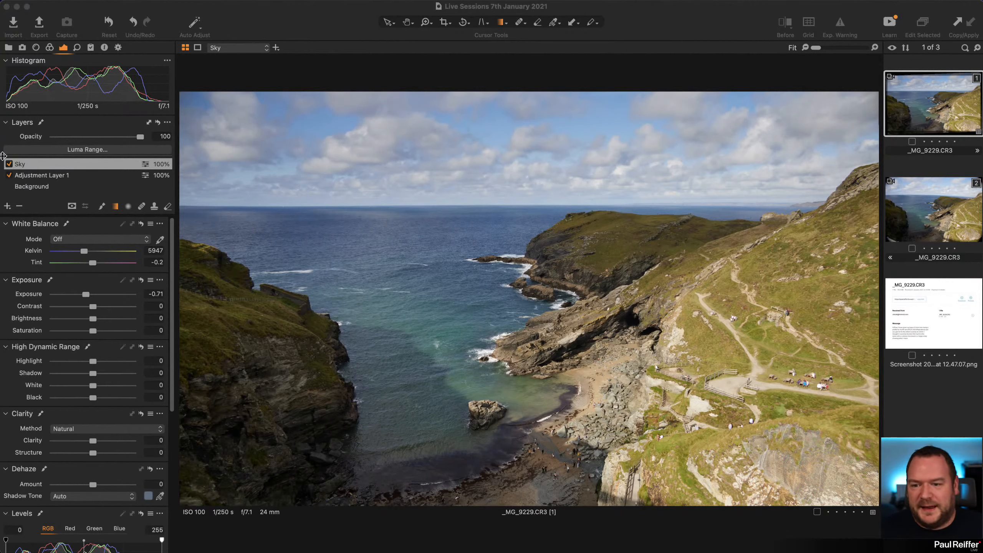
- Open the user collection containing ACM_0879.NEF and show the photo's exposure adjustments
click(8, 47)
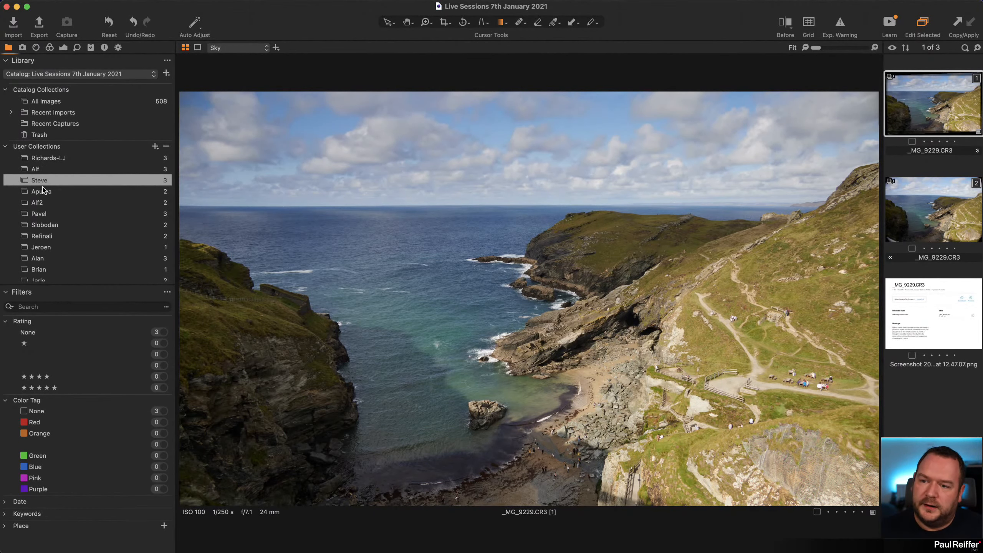
click(58, 191)
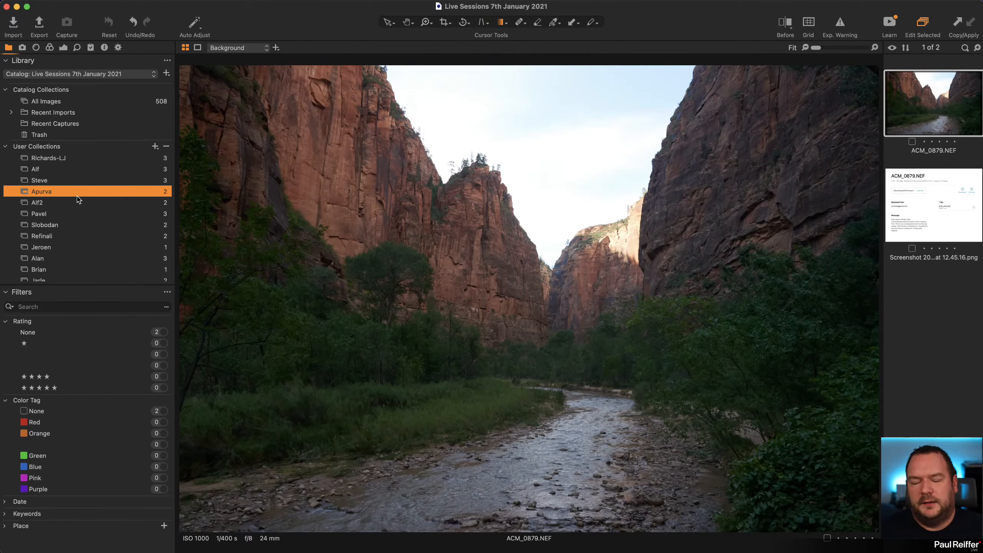
click(63, 48)
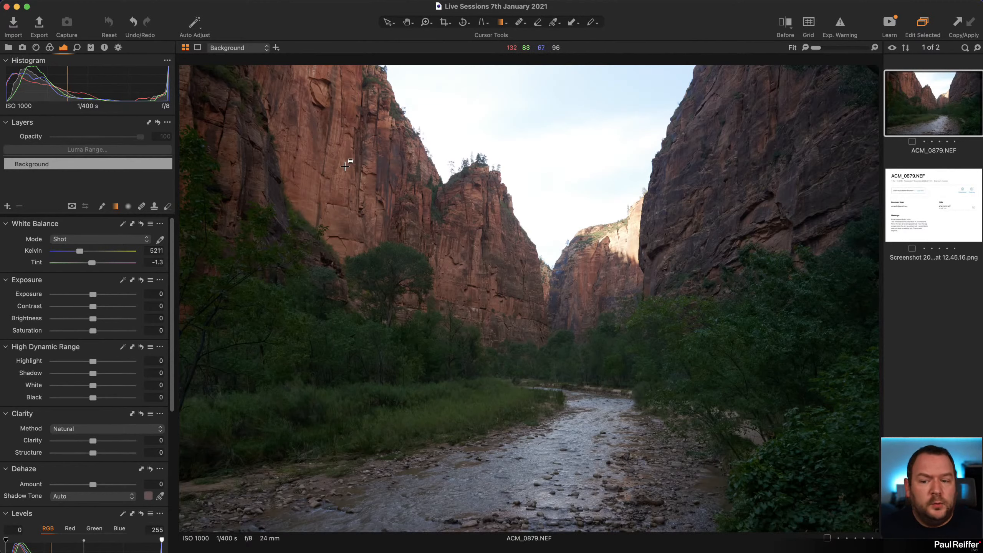
- Check the camera and lens details in the metadata of ACM_0879.NEF
click(104, 47)
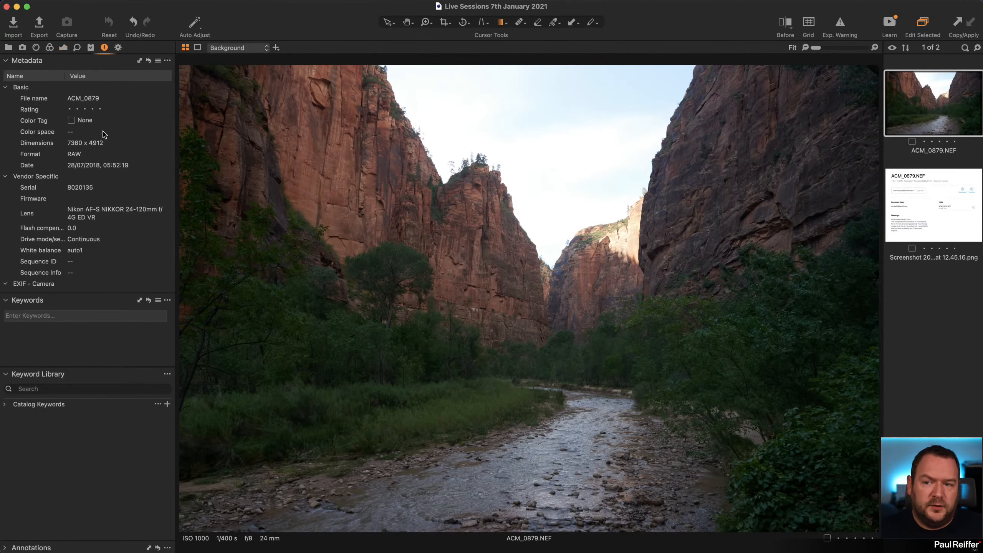
scroll(139, 221, down, 3)
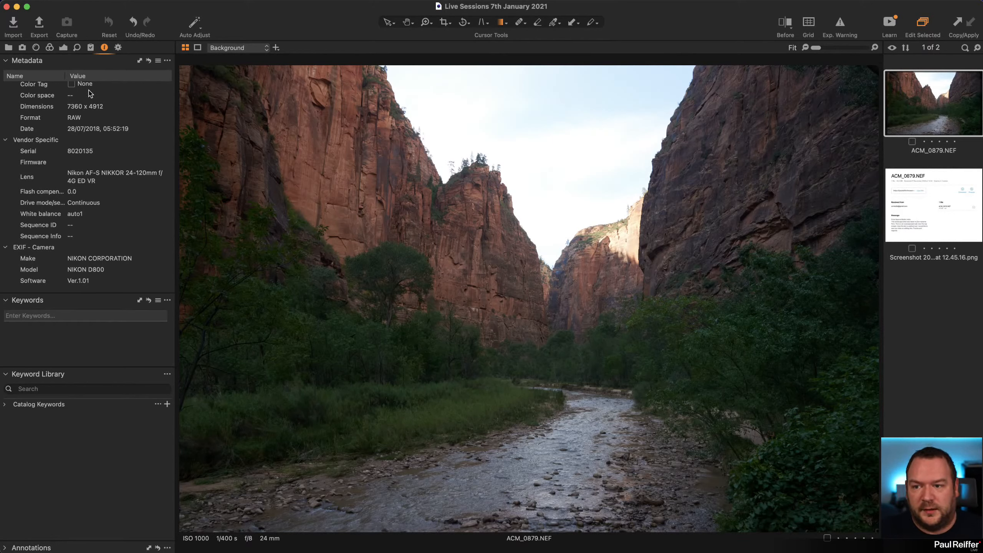
click(63, 48)
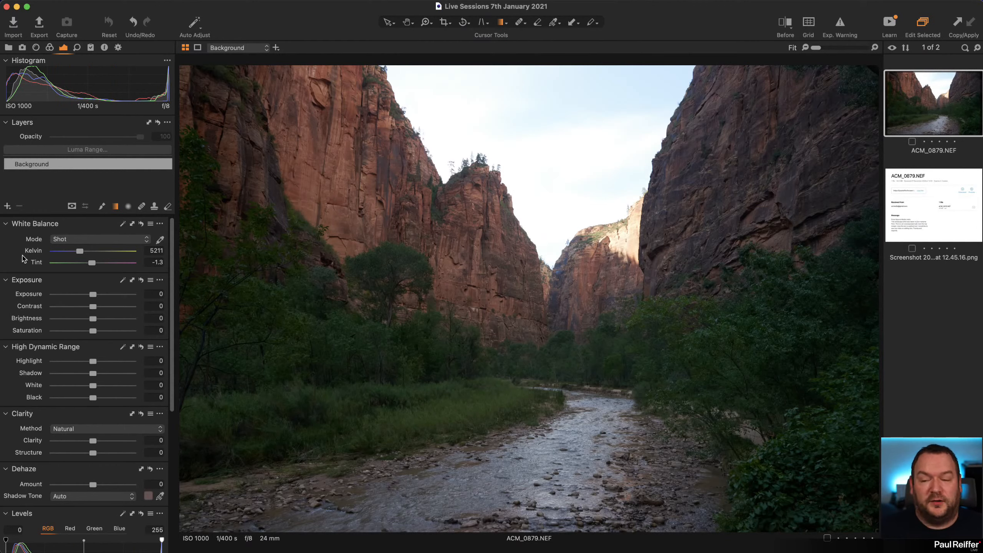
- Review the base characteristics of ACM_0879.NEF and check its sky for clipping with the exposure warning, switching the warning off again
click(50, 47)
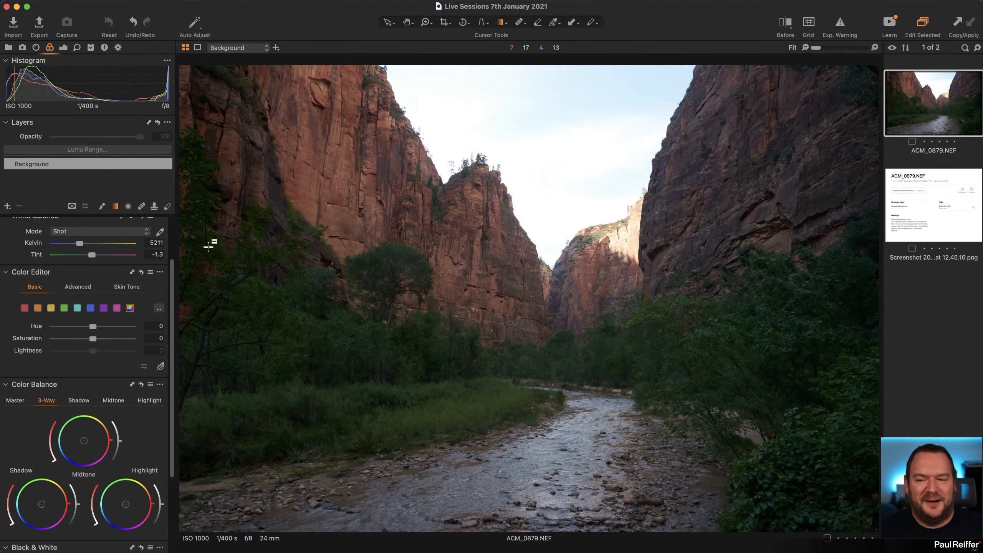
scroll(114, 281, up, 3)
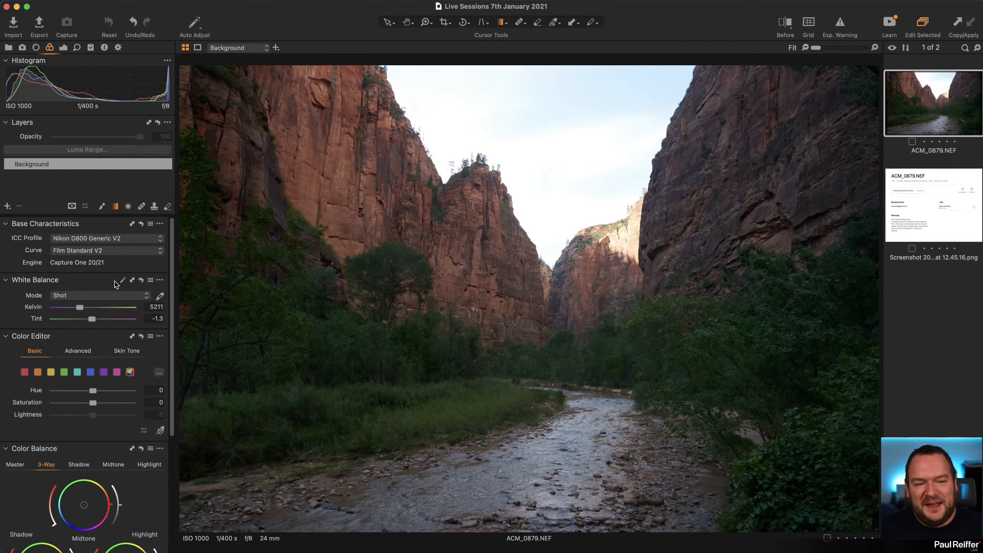
click(122, 280)
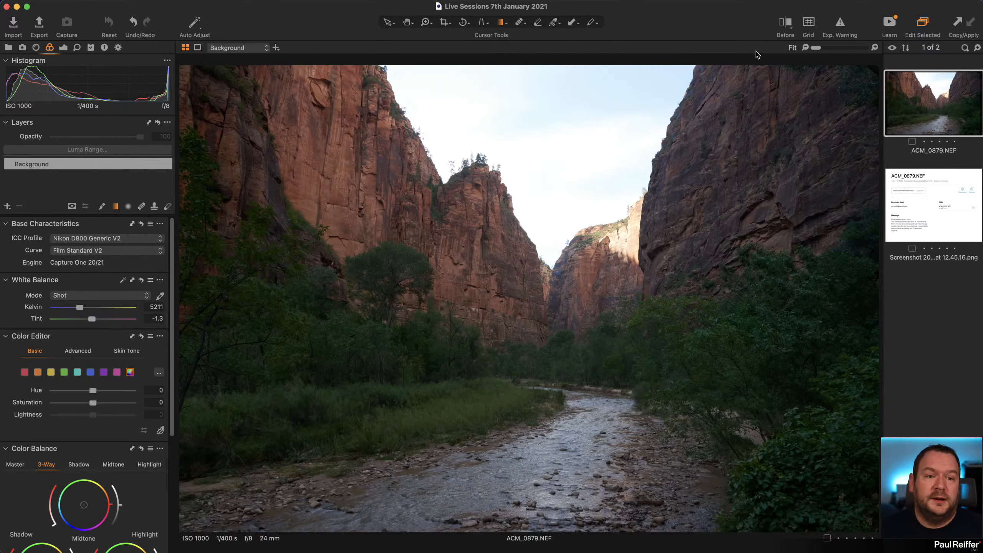
click(843, 24)
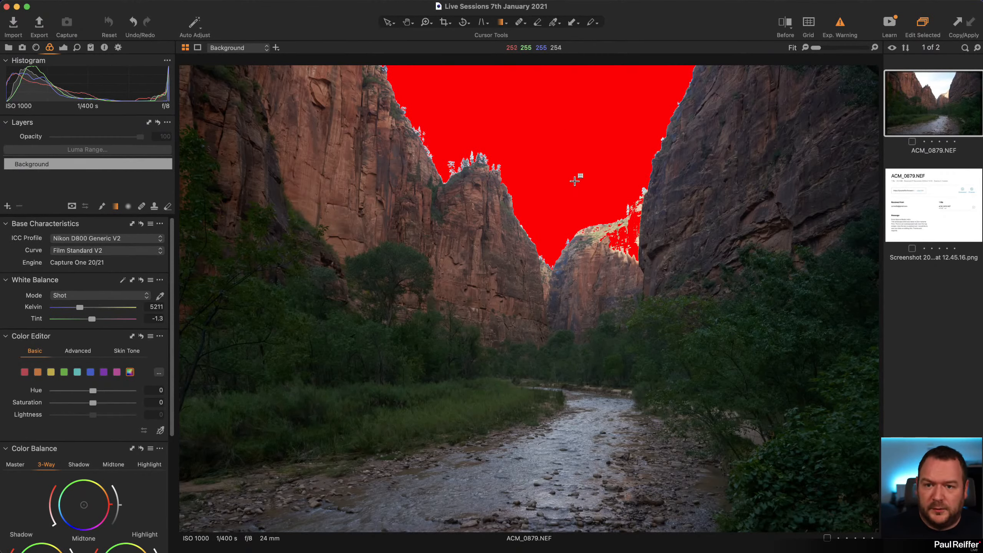
click(833, 30)
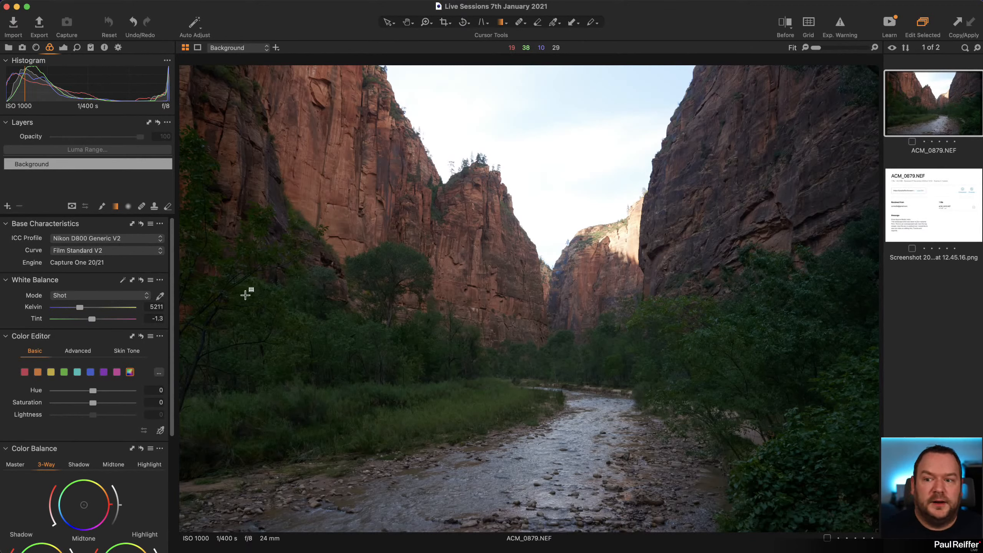
- Try the Linear Response curve on ACM_0879.NEF and inspect the sky between the canyon walls up close
click(113, 252)
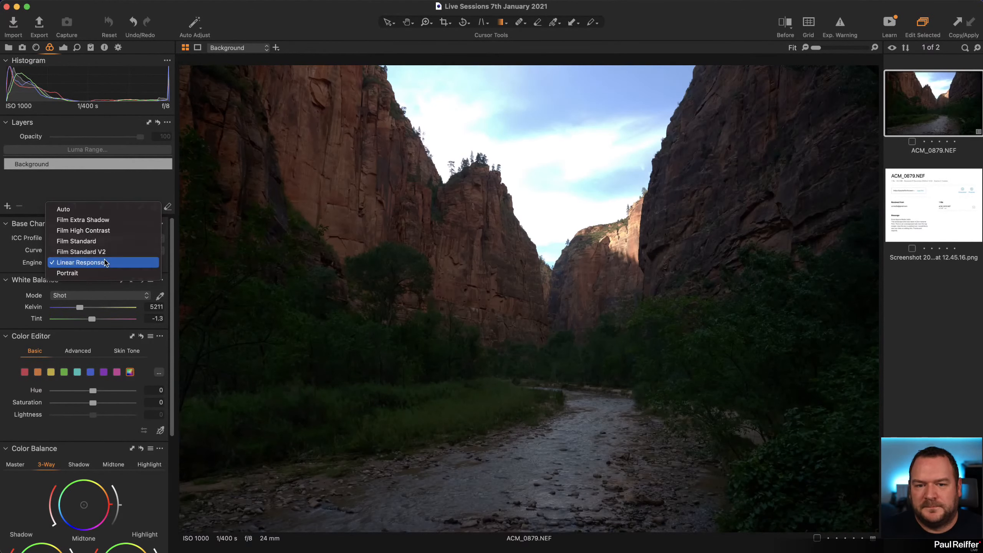
click(105, 262)
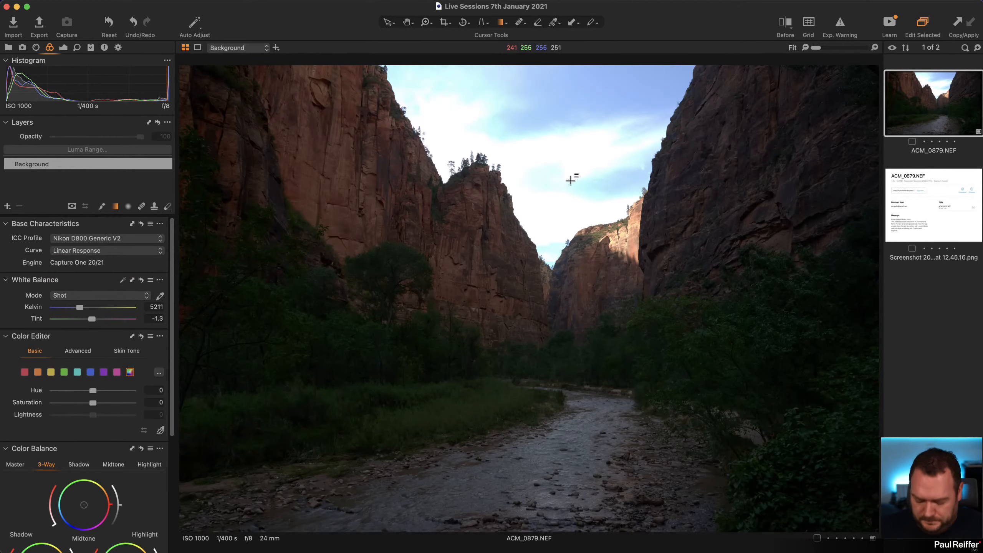
key(z)
drag(413, 83, 756, 287)
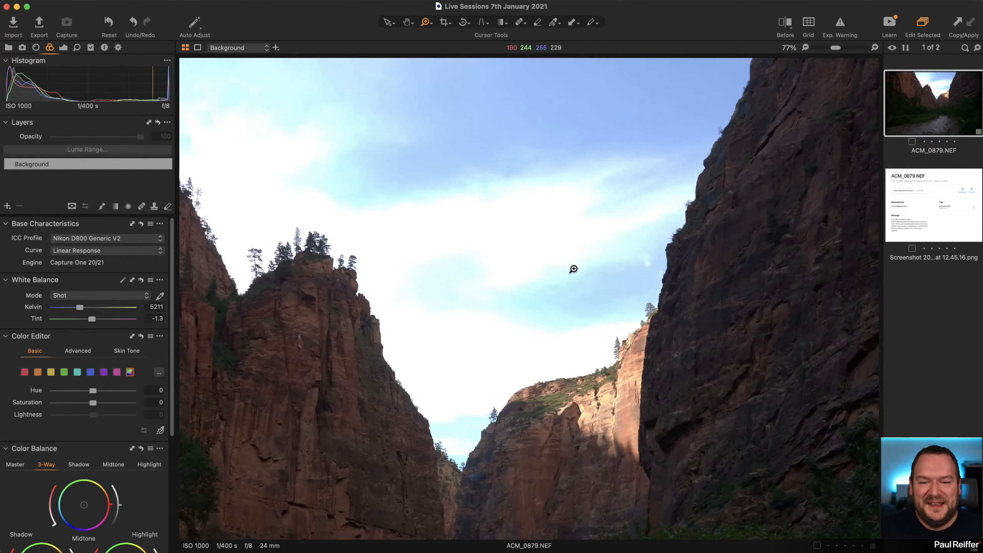
drag(498, 270, 605, 258)
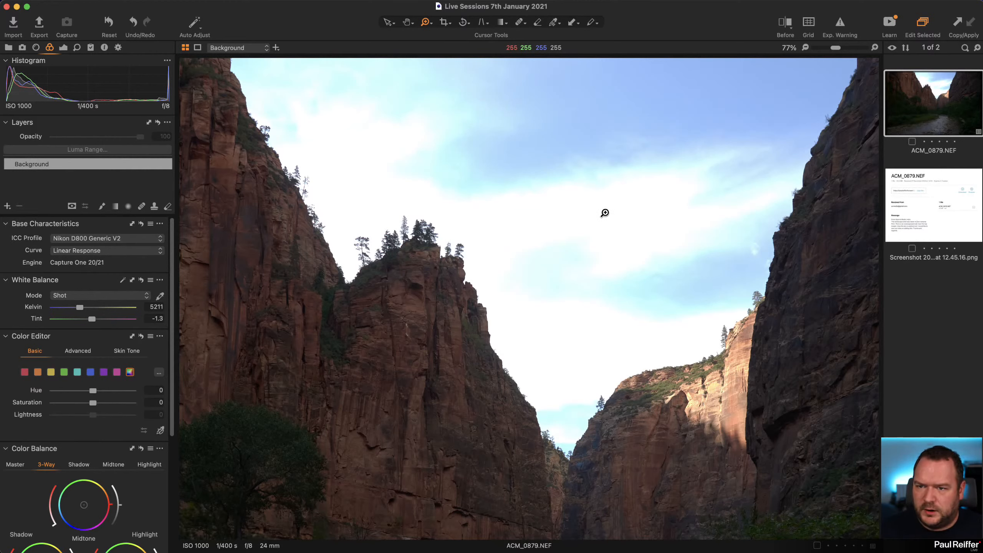
- Try lowering the highlights and whites on the Background layer, and reset both sliders
click(63, 47)
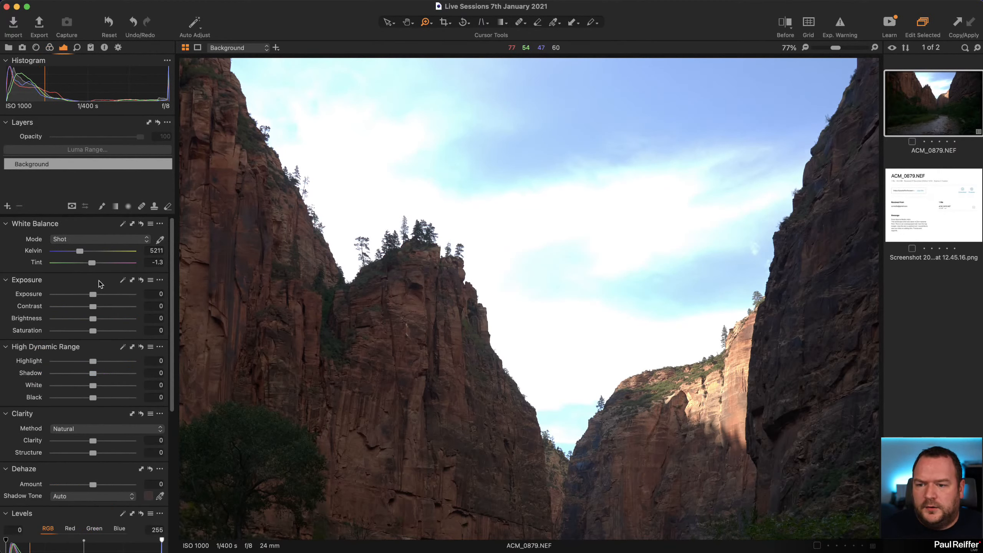
scroll(93, 282, down, 1)
scroll(93, 281, down, 1)
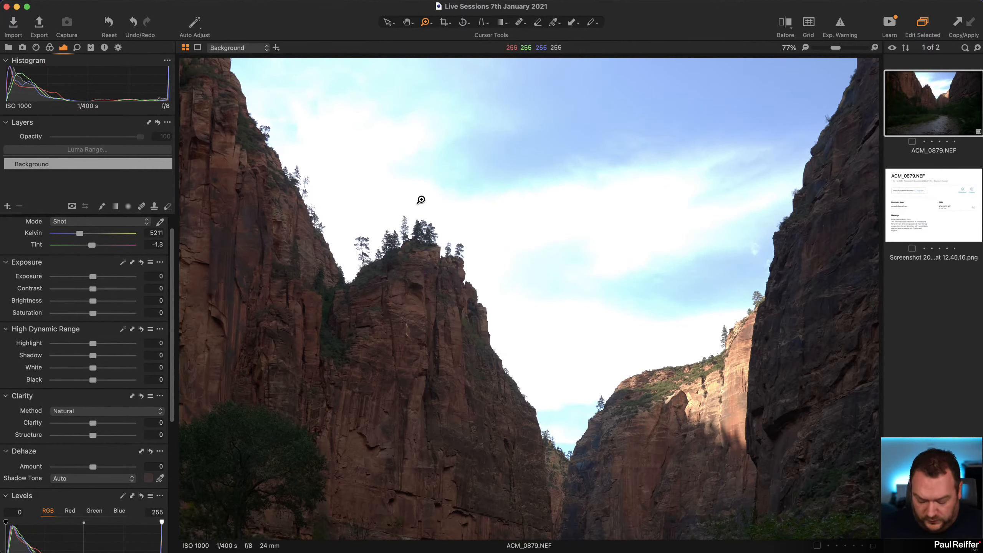
key(v)
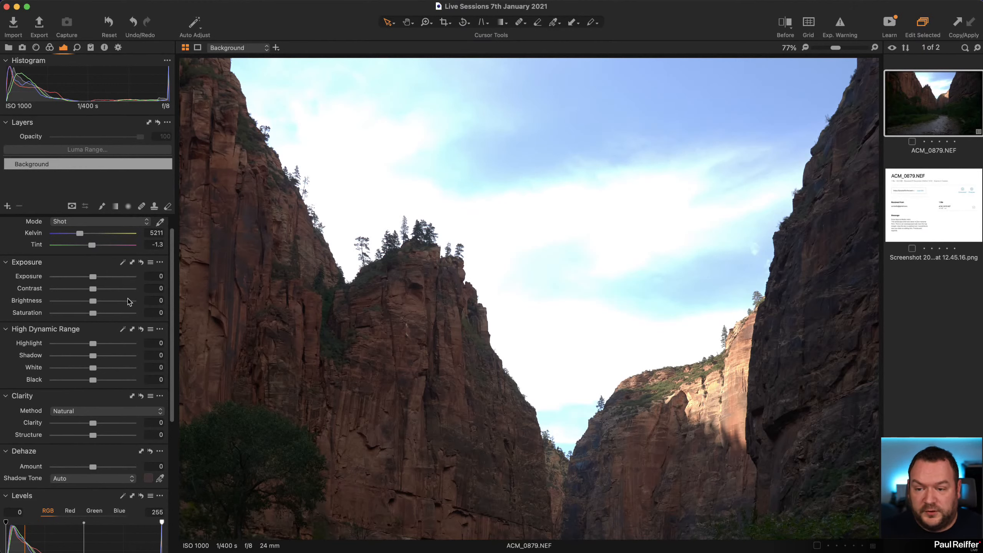
drag(93, 344, 59, 371)
double_click(59, 368)
double_click(66, 343)
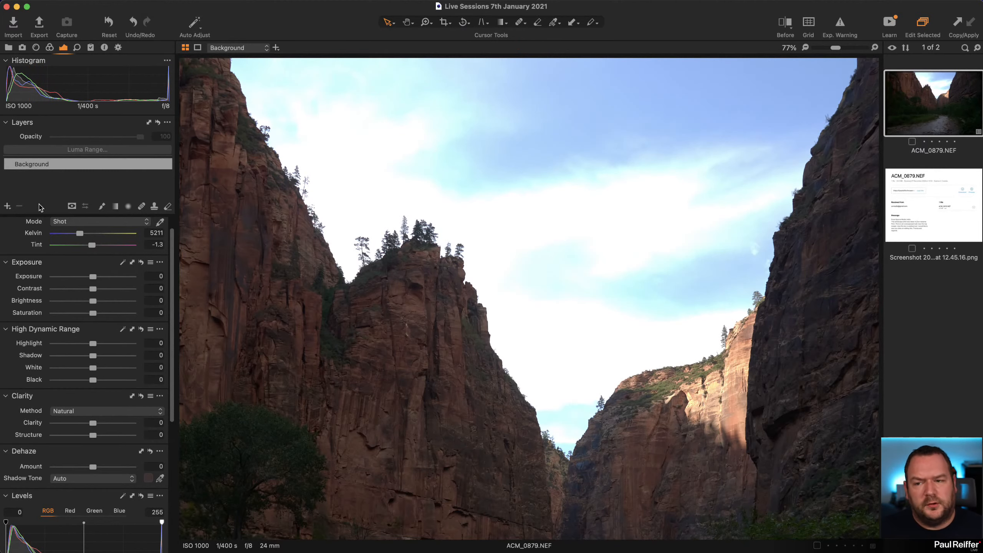
- Set the base curve to Auto and the exposure to -3.08, and view the whole photo to judge the sky detail
click(50, 48)
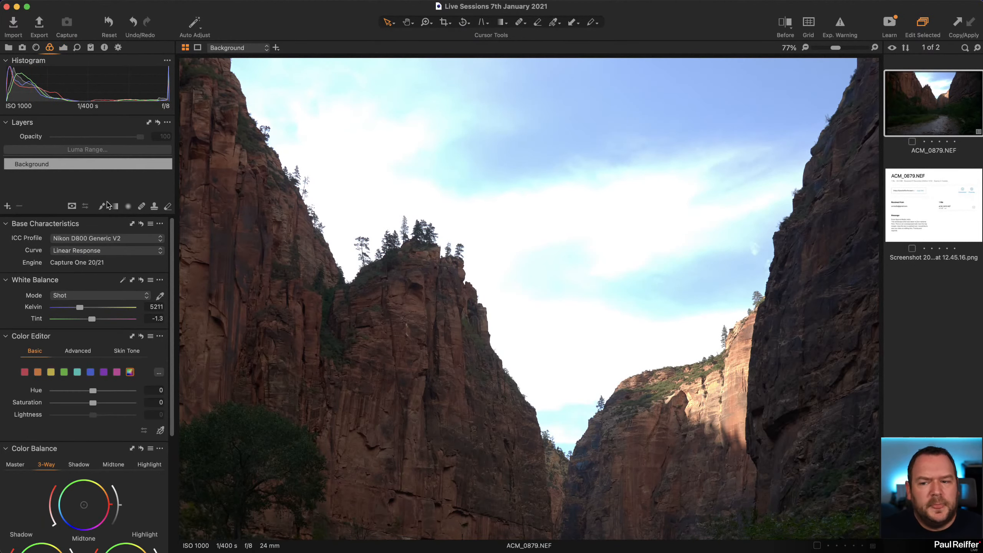
click(94, 255)
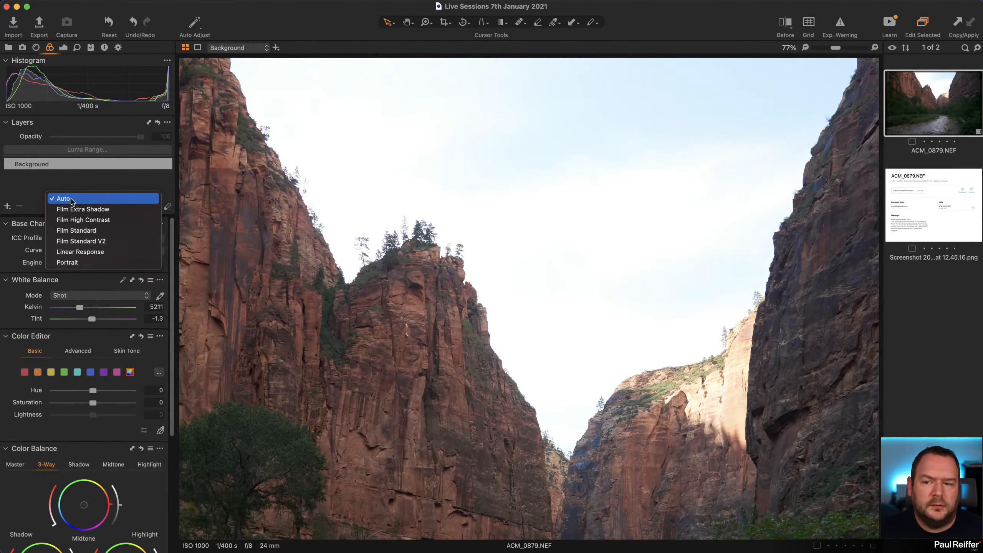
click(71, 200)
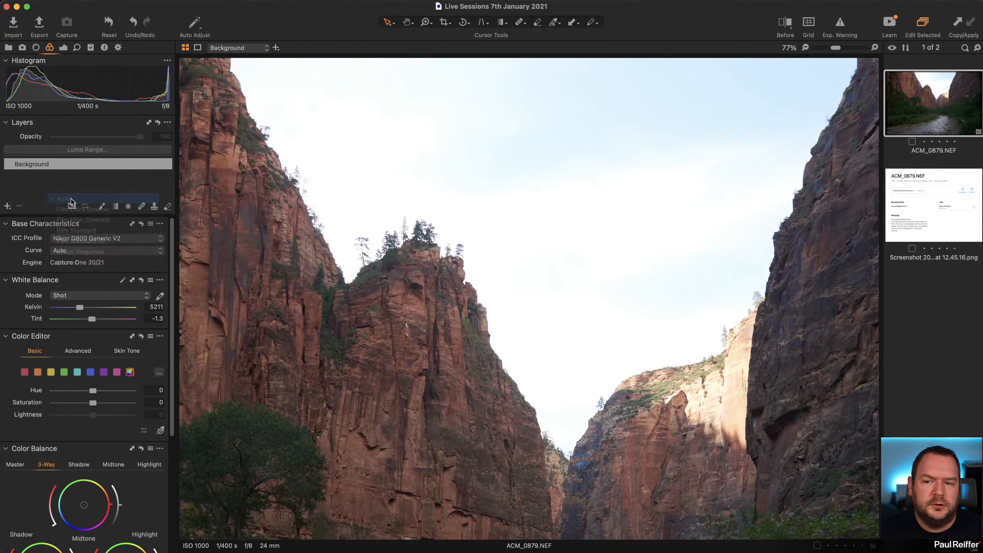
click(62, 47)
drag(93, 276, 62, 278)
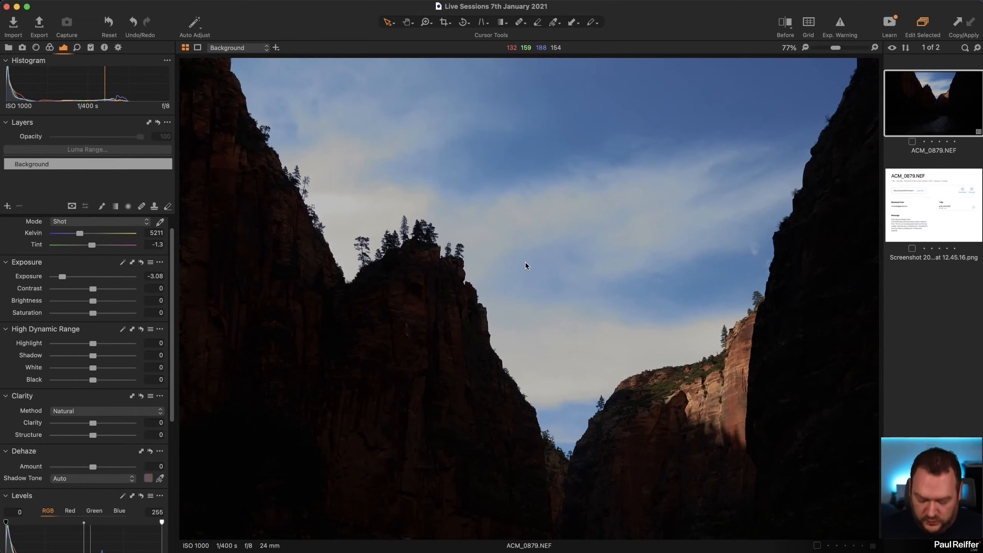
key(z)
double_click(586, 227)
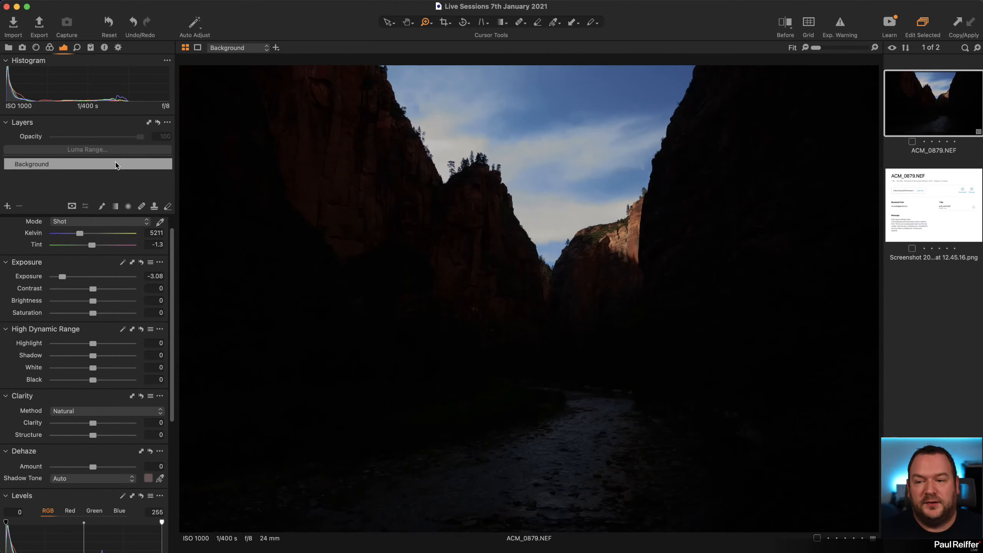
- Compare the darkened photo using the Linear Response curve, and reset the exposure to 0
click(50, 48)
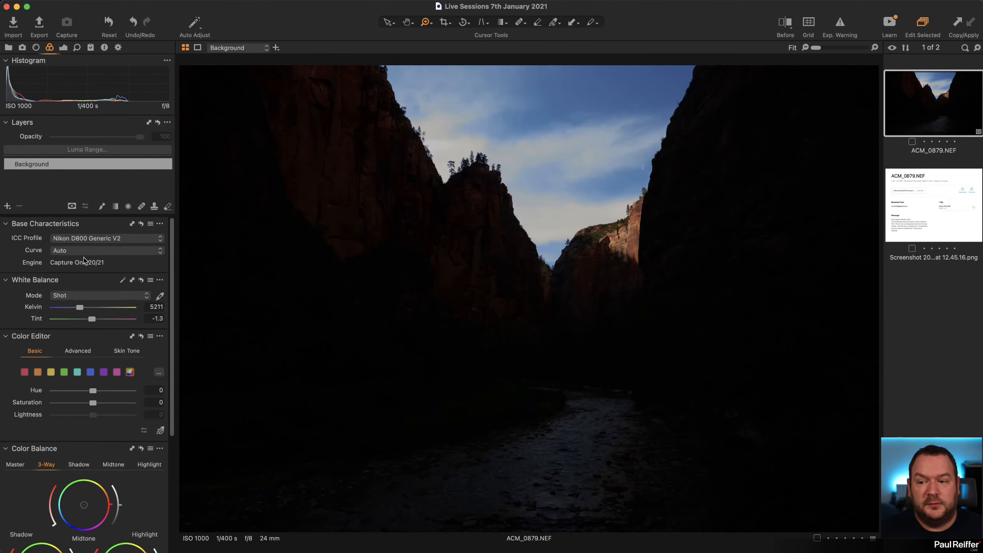
click(80, 249)
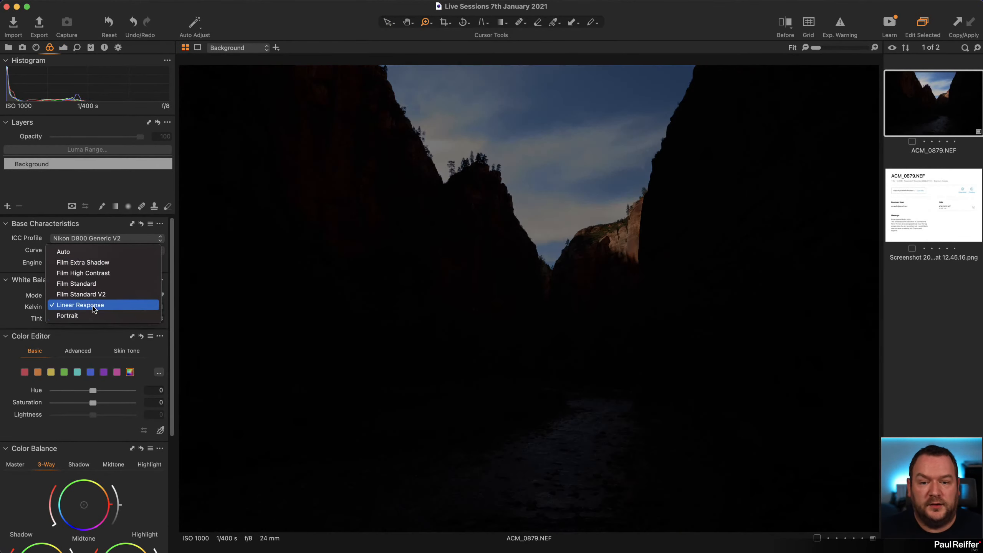
click(93, 305)
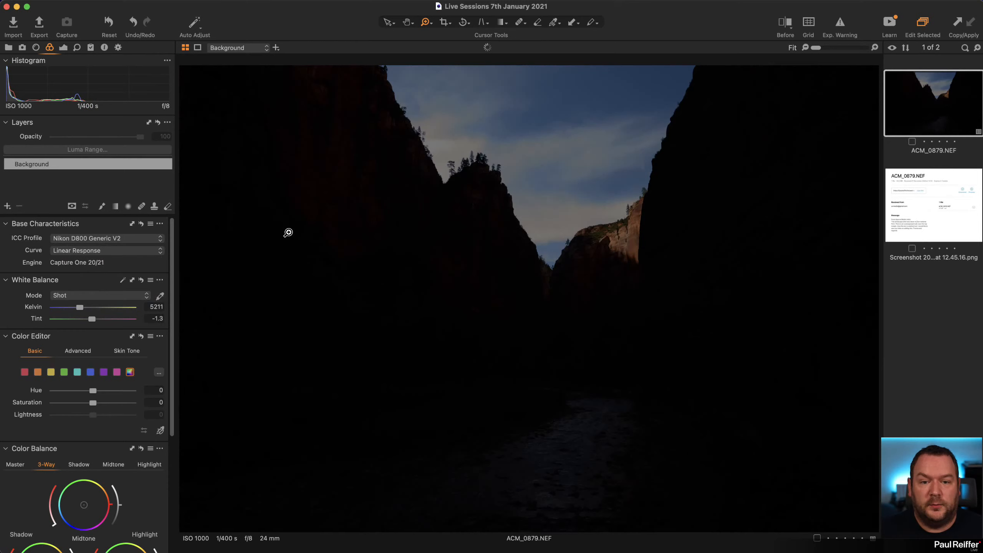
click(63, 47)
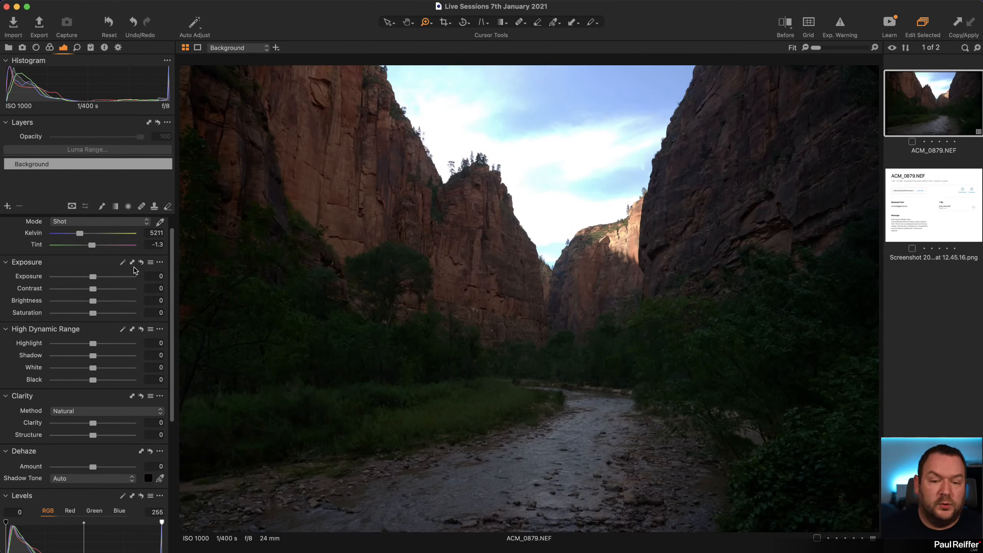
- Set the base curve of ACM_0879.NEF to Auto
click(50, 47)
click(100, 250)
click(70, 198)
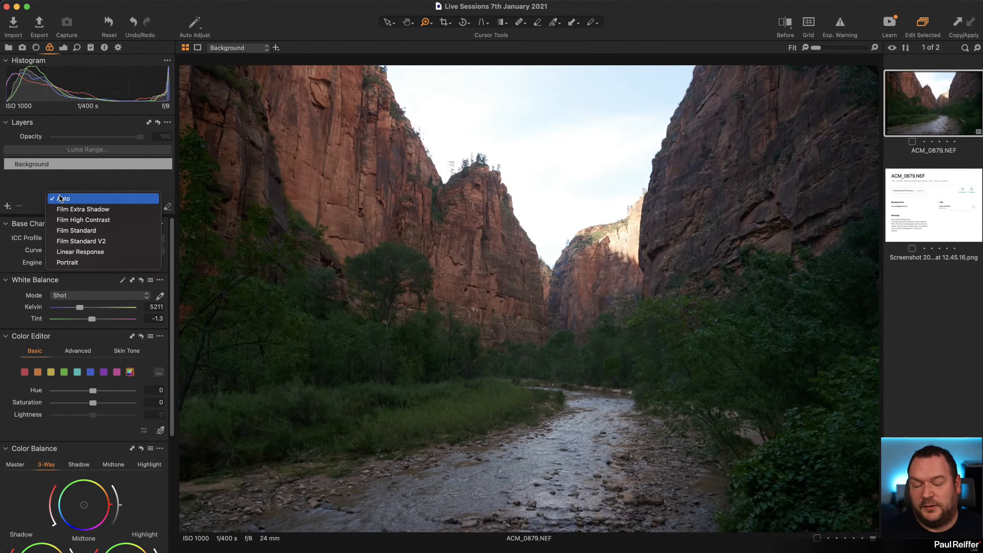
click(72, 199)
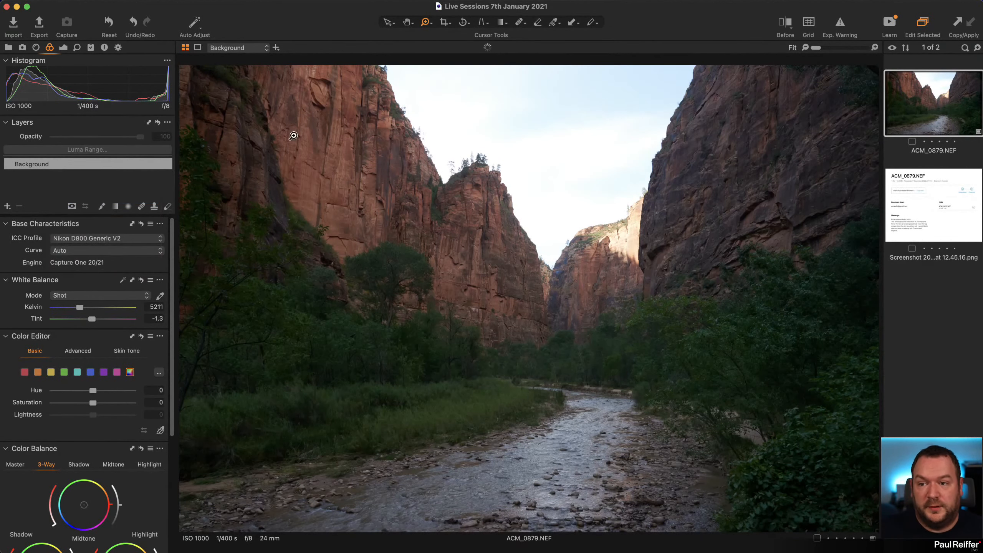
- Set High Dynamic Range Highlight to -64 and White to -100, and inspect the riverbank and canyon cliffs up close
click(64, 47)
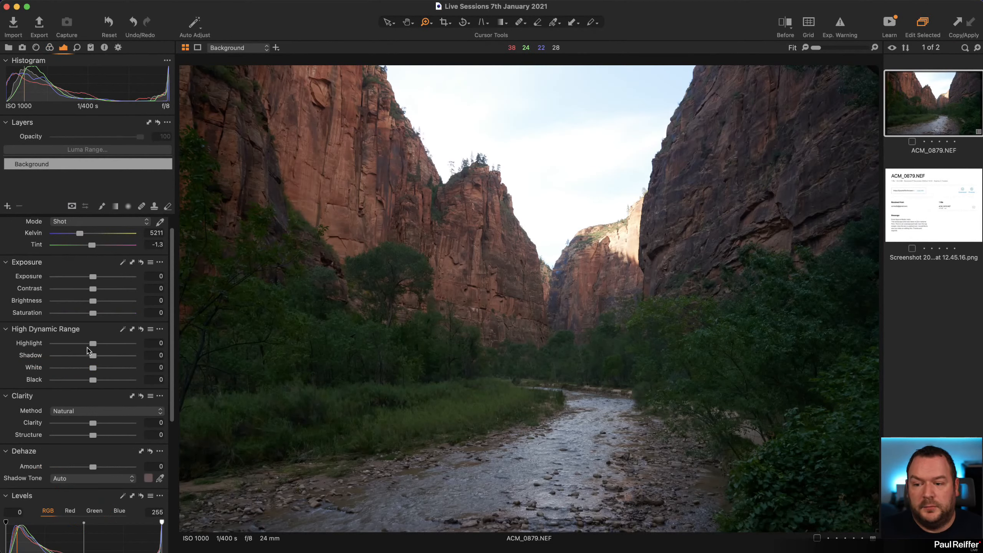
drag(93, 343, 53, 370)
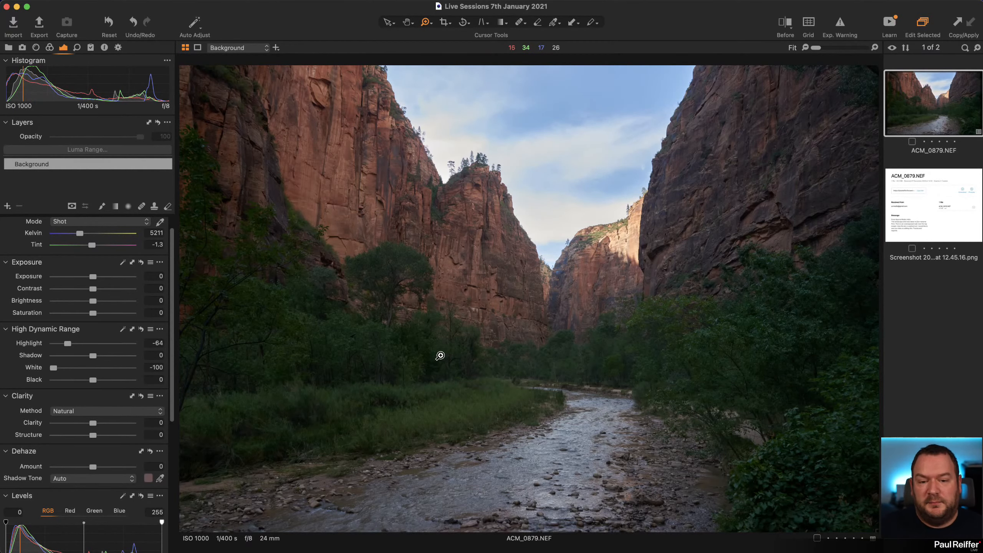
drag(413, 300, 845, 449)
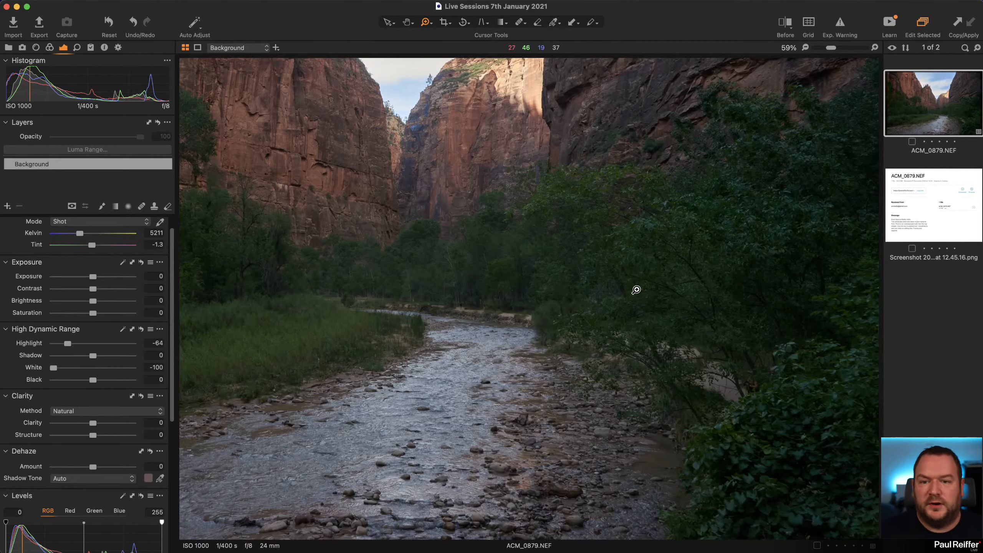
click(511, 170)
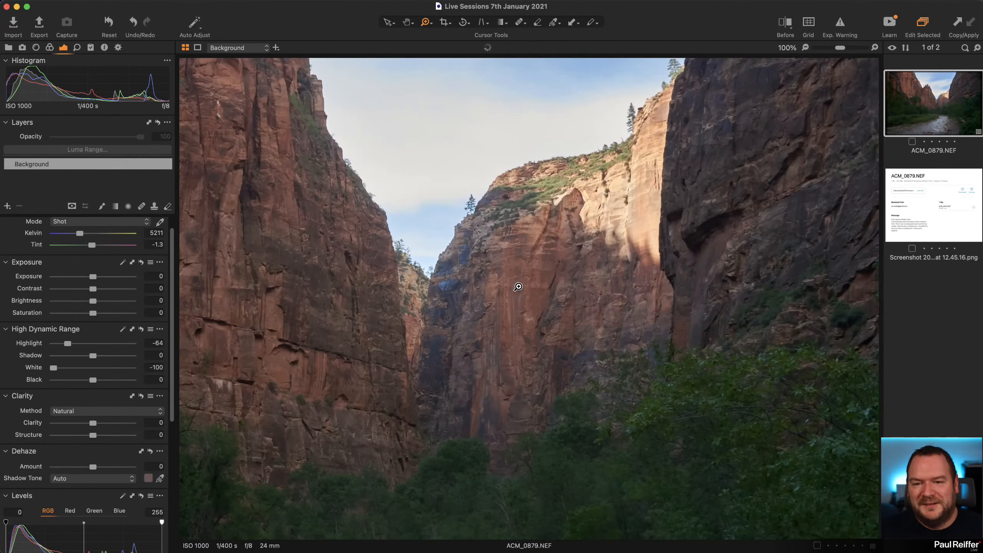
alt+click(616, 243)
alt+click(616, 244)
alt+click(617, 243)
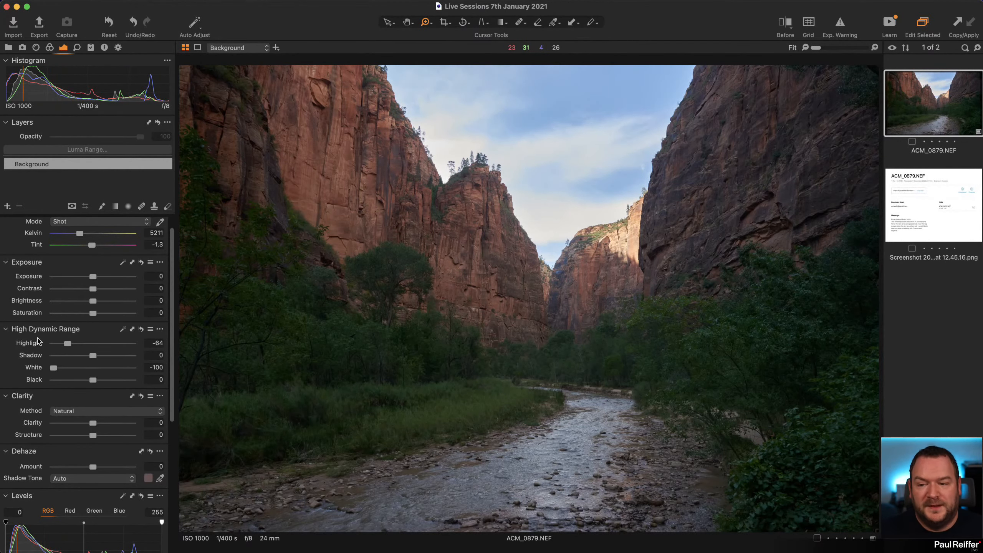
- Set the Background layer's High Dynamic Range Highlight to -100 and its exposure to -0.5
drag(68, 343, 53, 343)
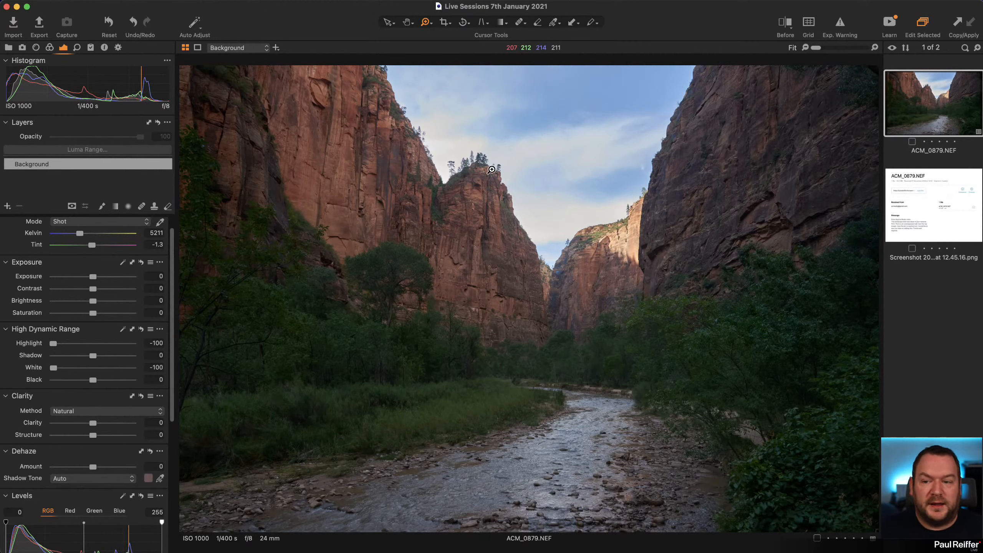
drag(94, 277, 88, 280)
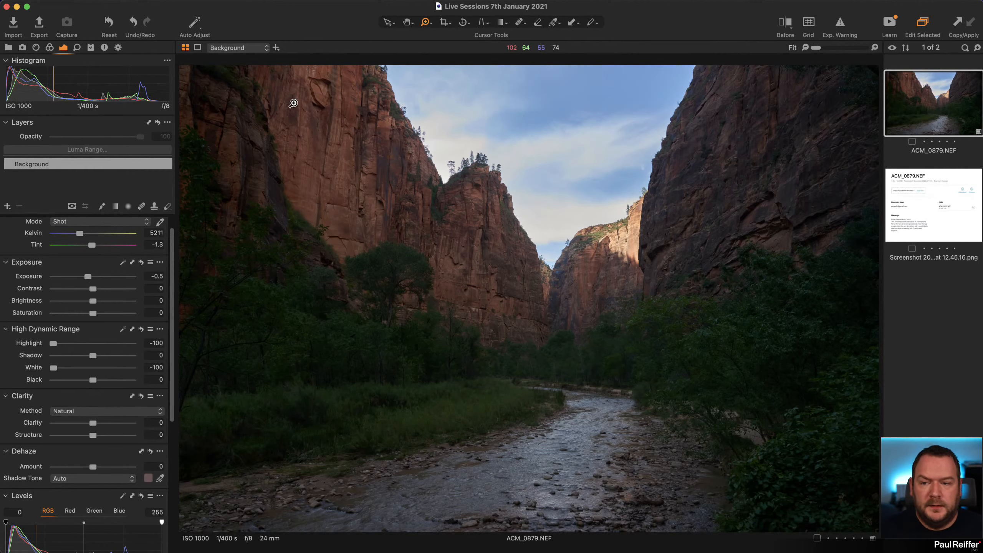
- Draw a slightly tilted linear gradient mask over the lower canyon and river on a new layer, with exposure 0.47 and clarity 38
click(116, 206)
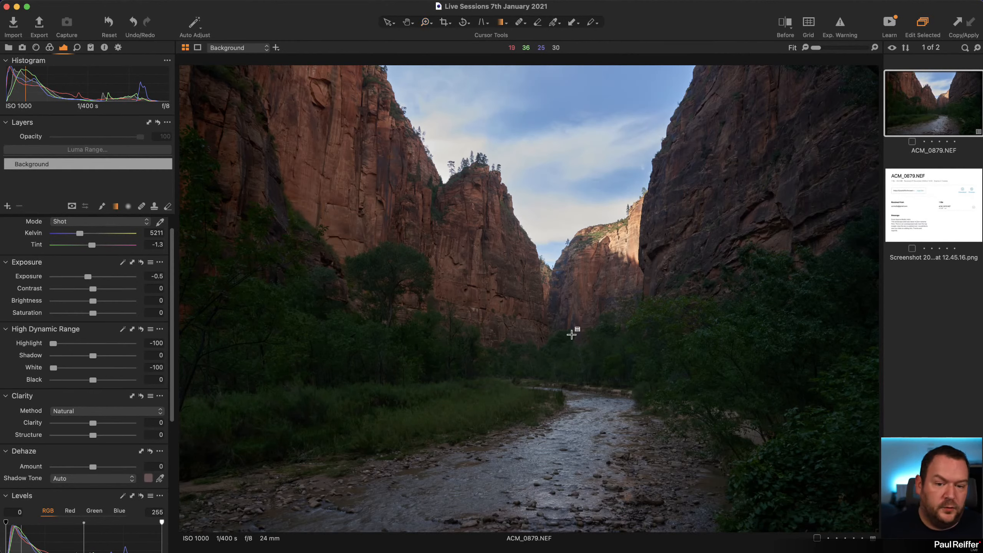
drag(571, 333, 566, 171)
drag(590, 304, 592, 324)
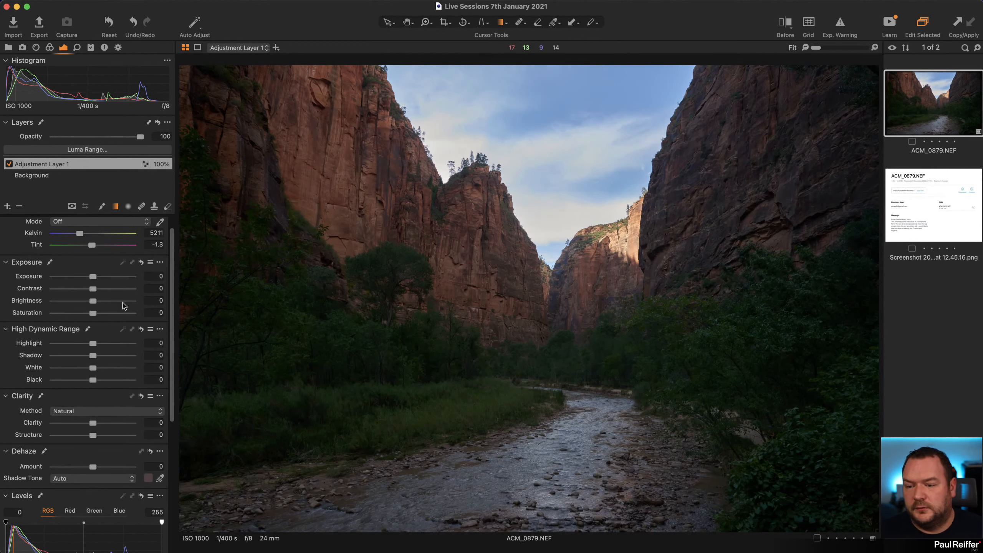
drag(92, 276, 99, 275)
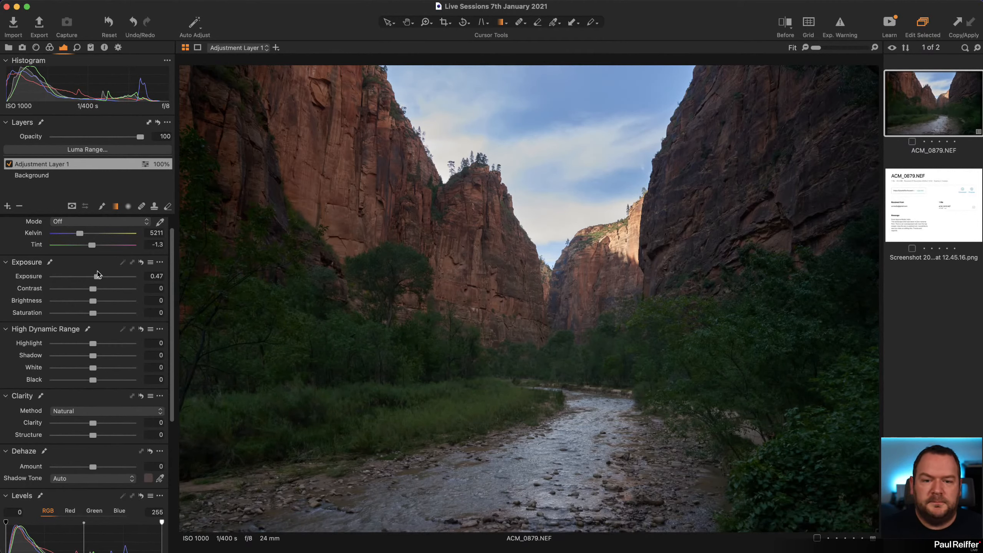
drag(92, 423, 109, 427)
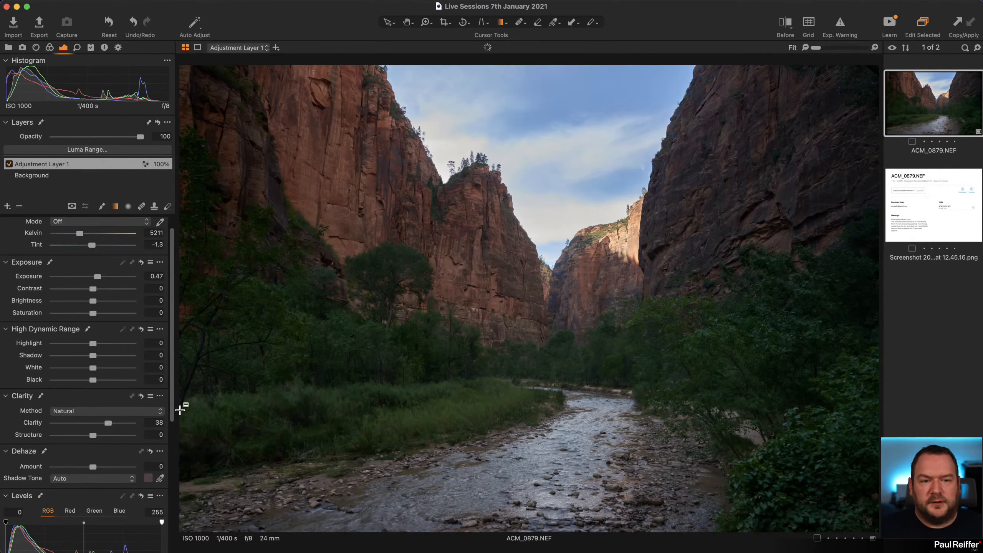
- Compare the photo before and after the edits with the split view, and inspect the trees on the central cliff up close
click(785, 22)
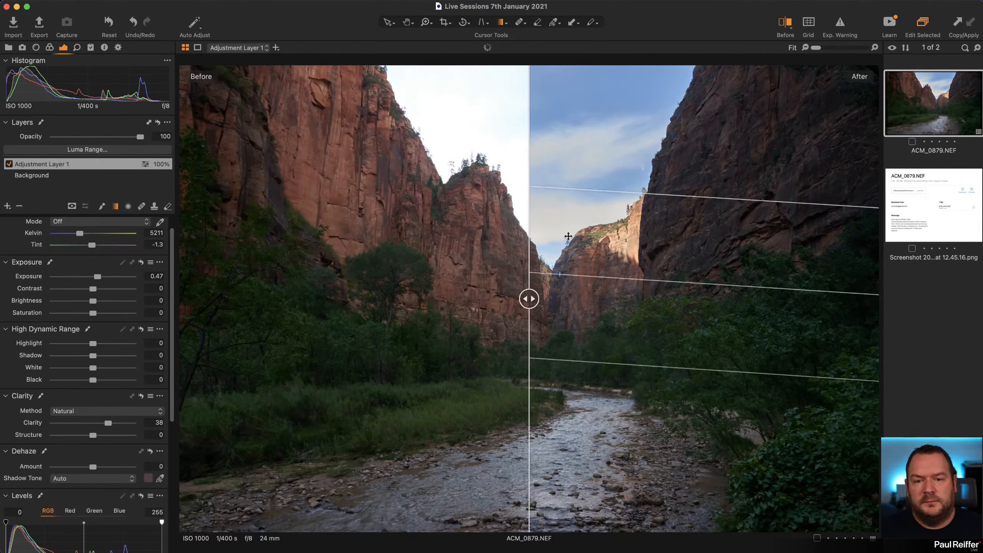
drag(529, 297, 59, 341)
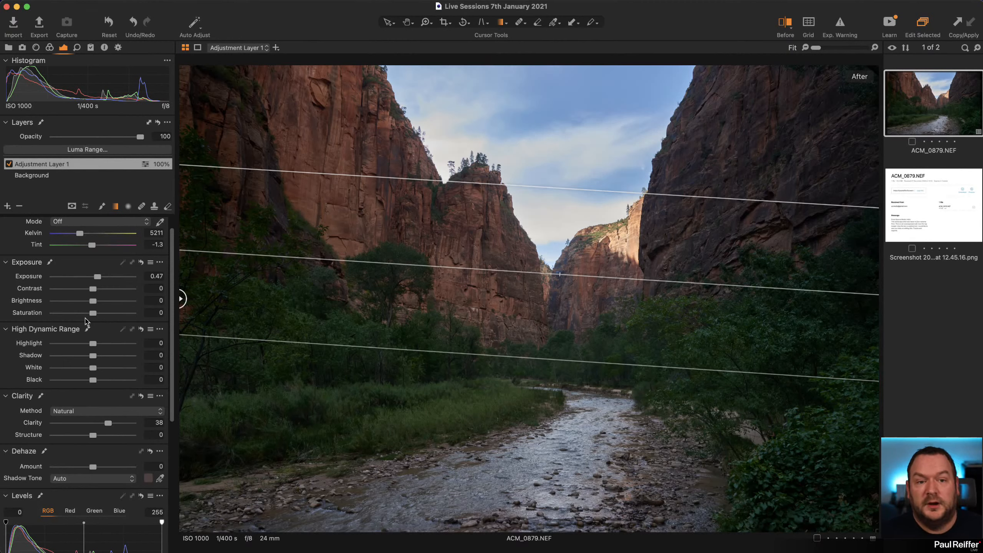
drag(182, 299, 177, 395)
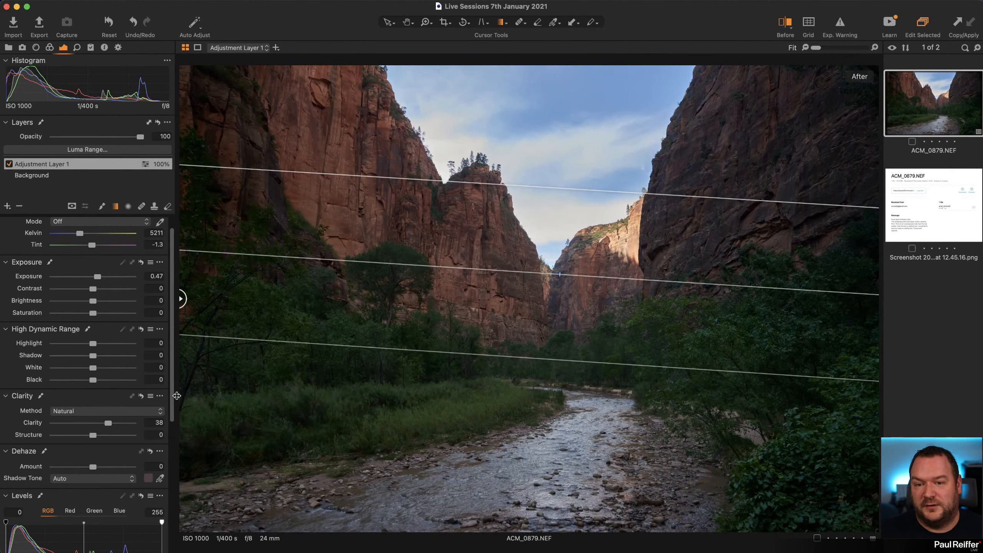
key(z)
drag(397, 116, 574, 264)
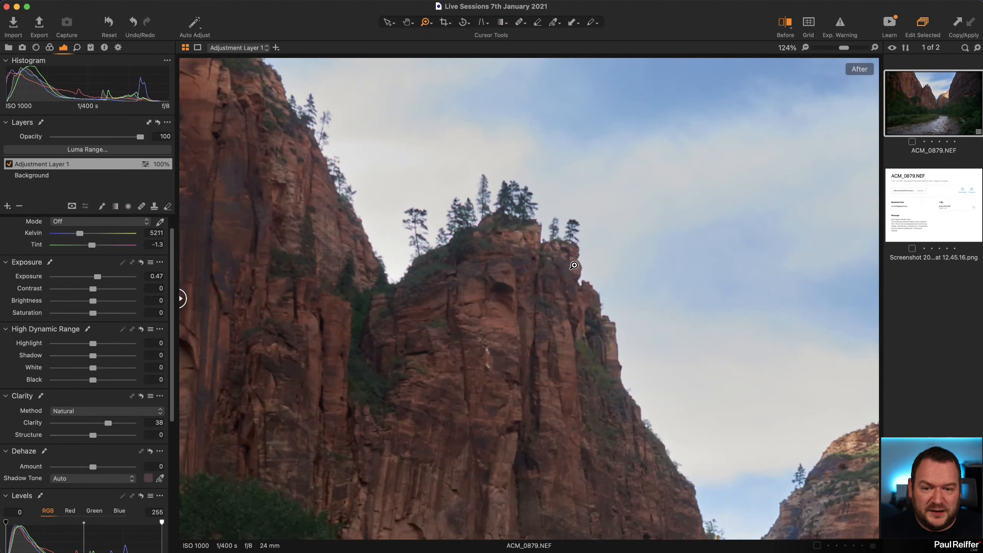
click(488, 234)
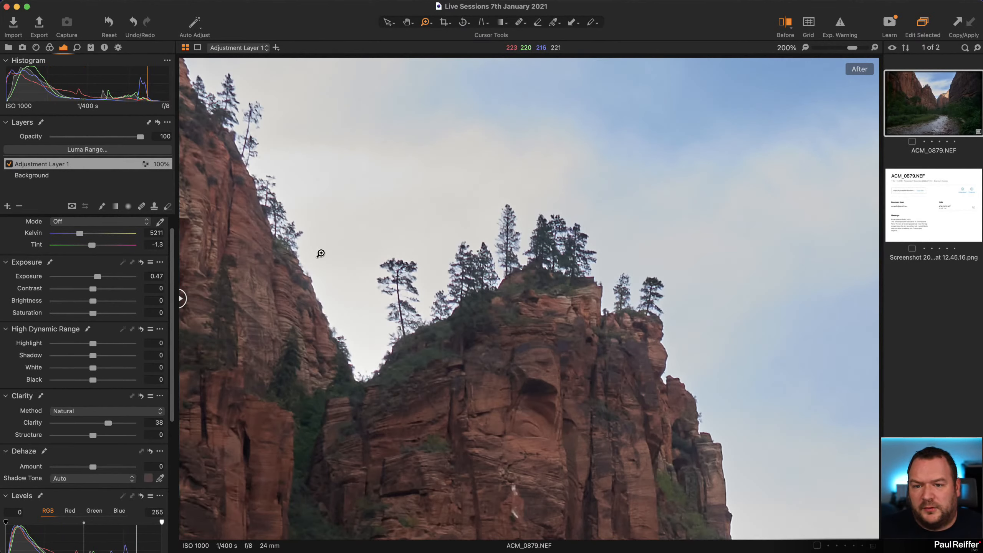
alt+click(528, 246)
alt+click(528, 247)
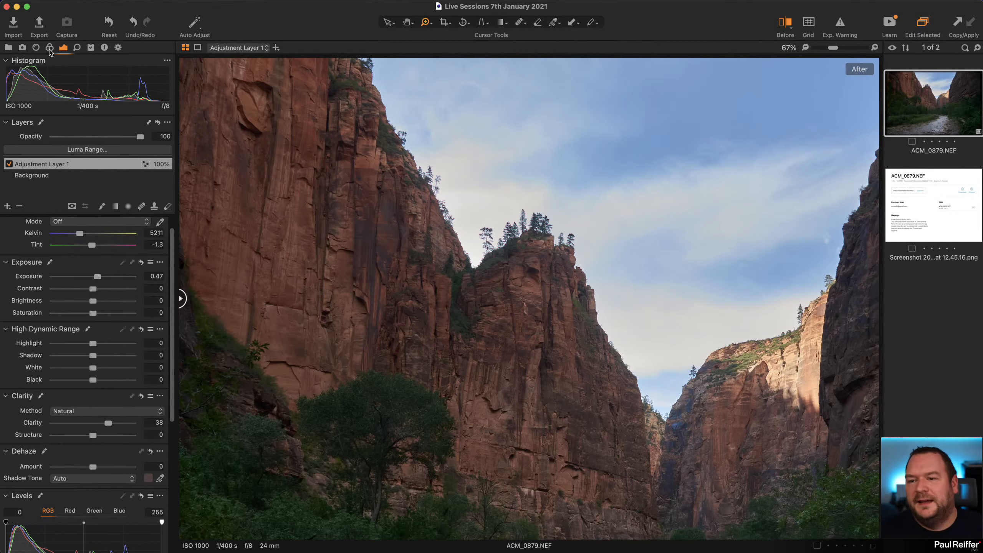
- Enable Diffraction Correction and set Purple Fringing Defringe to 54, checking the clifftop trees up close before viewing the whole photo
click(37, 47)
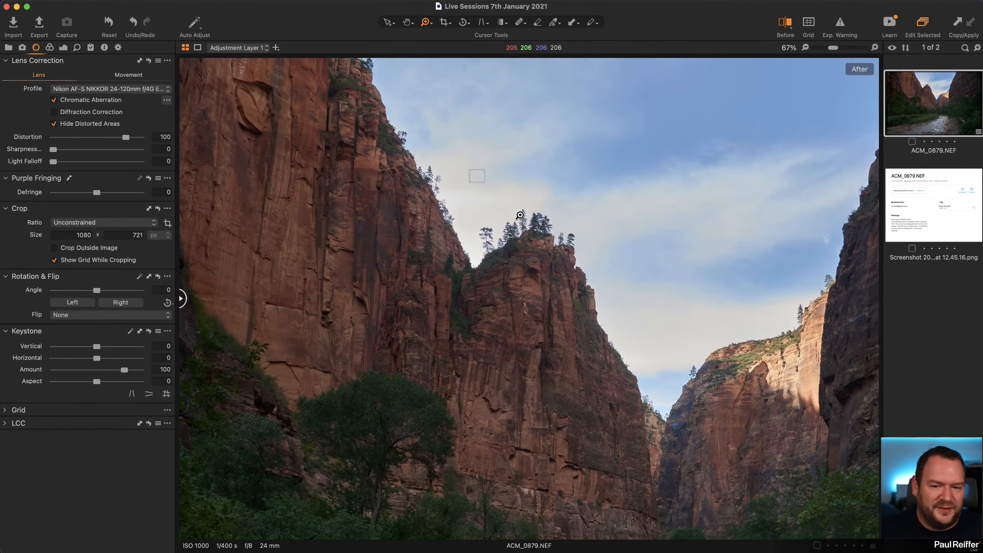
click(521, 232)
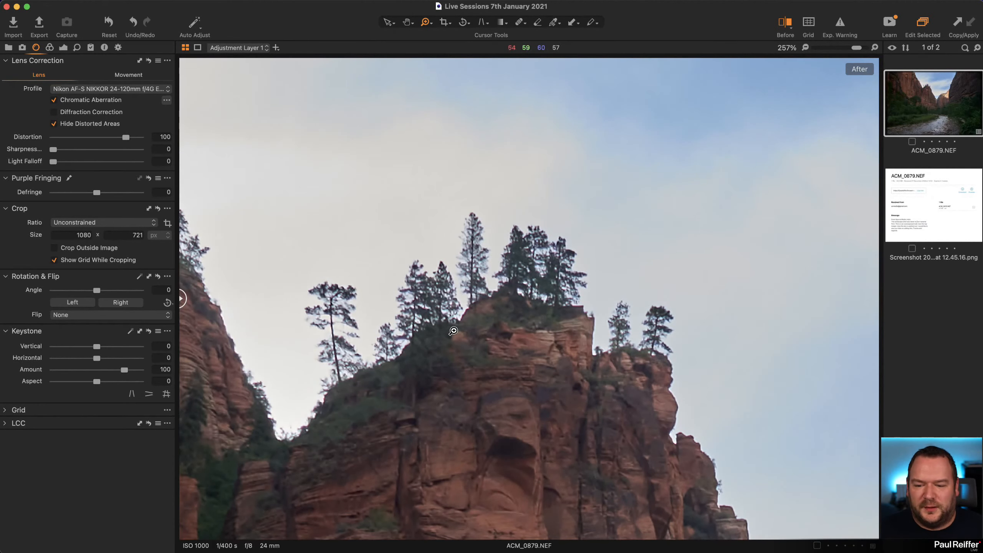
click(54, 112)
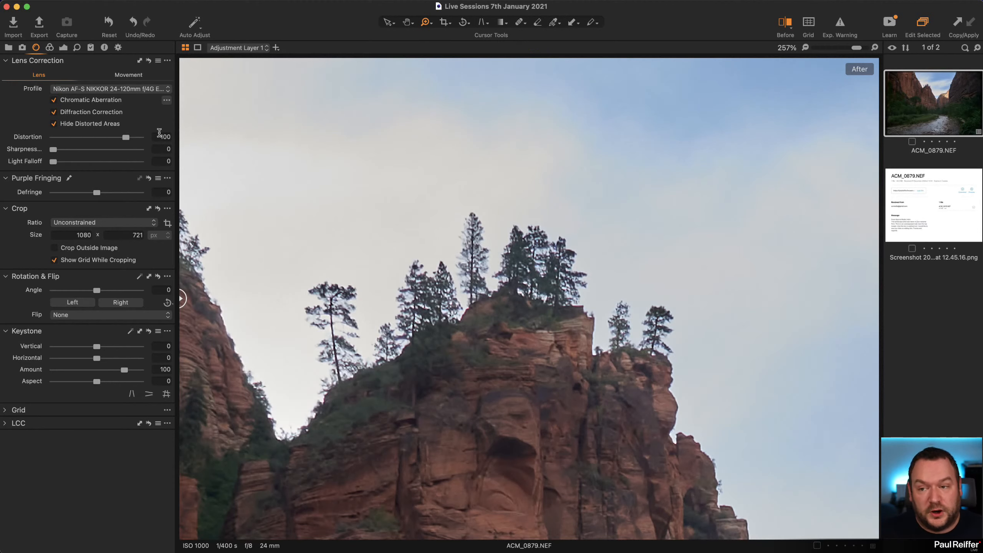
click(54, 112)
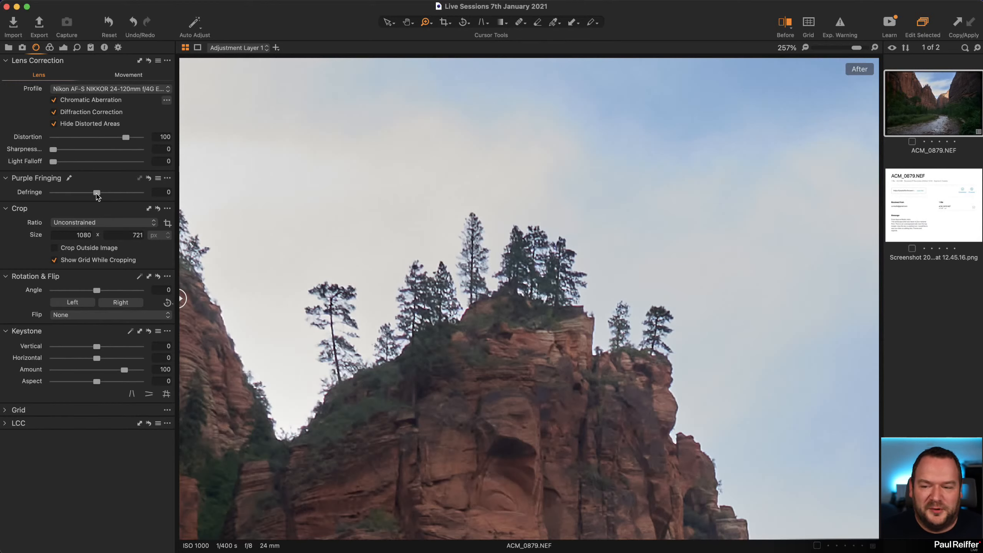
drag(97, 197, 120, 197)
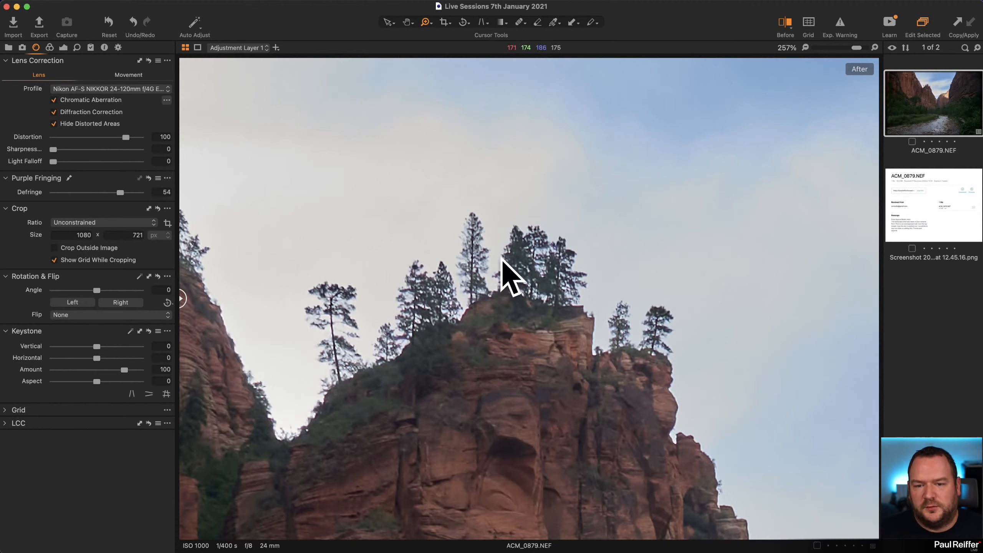
alt+click(486, 257)
alt+click(497, 273)
alt+click(547, 263)
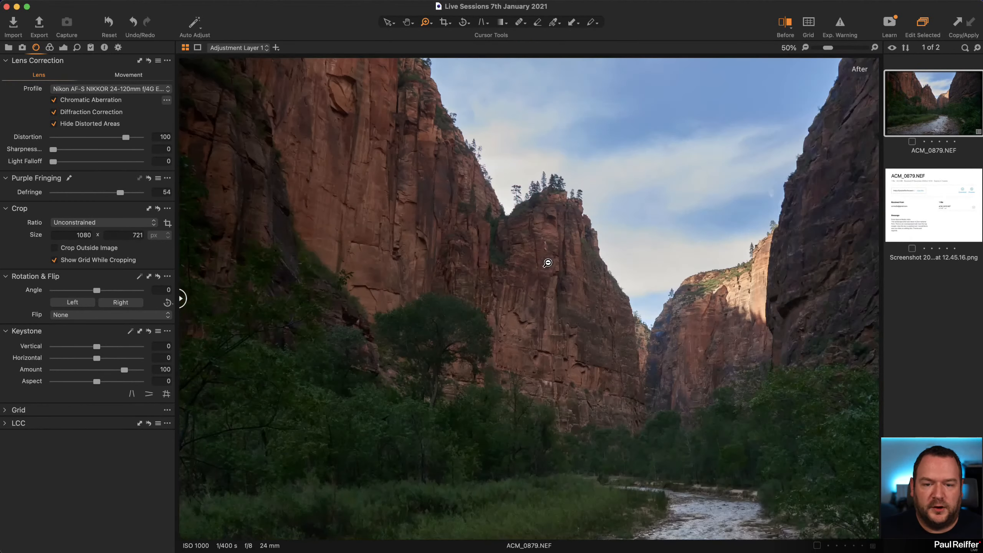
alt+click(547, 264)
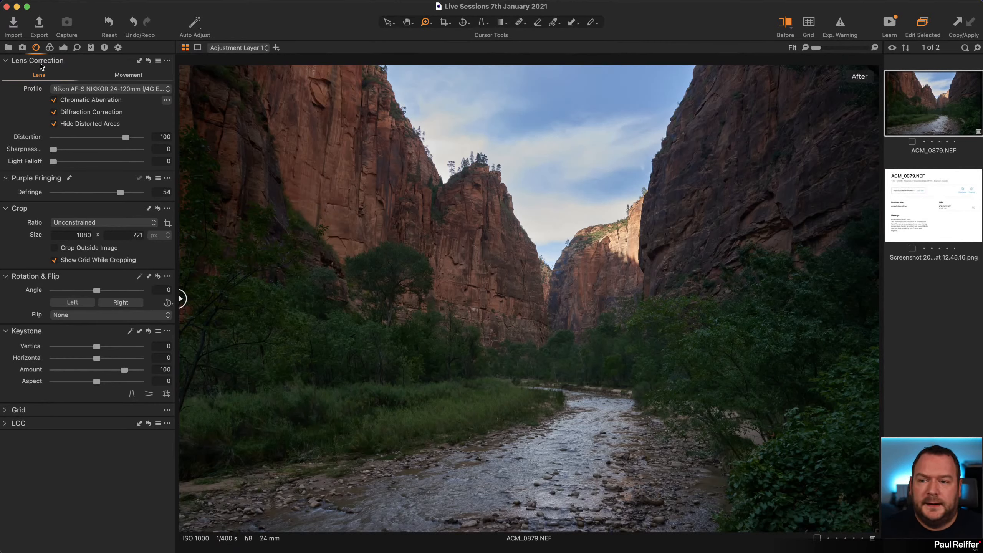
- Warm the Background layer's white balance to 6082 Kelvin
click(50, 48)
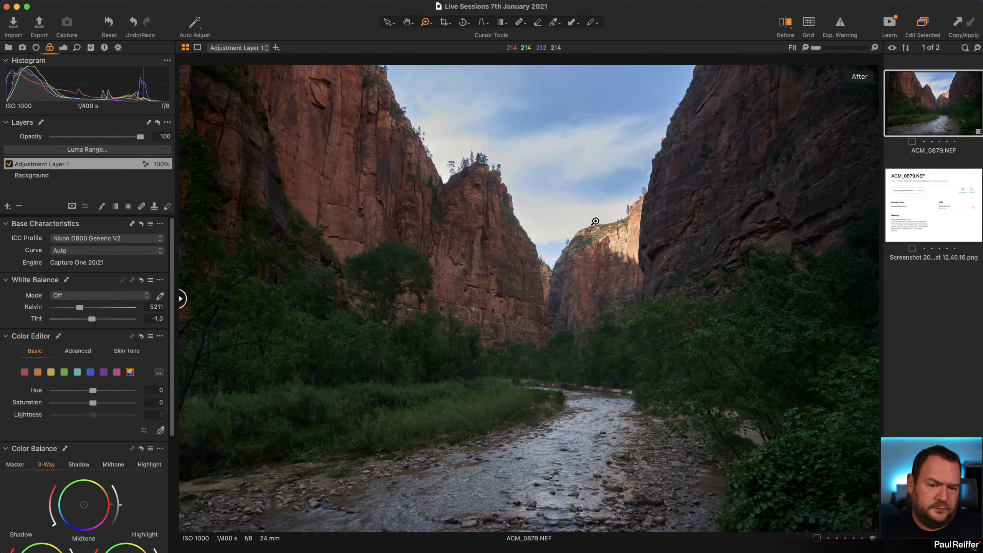
click(42, 175)
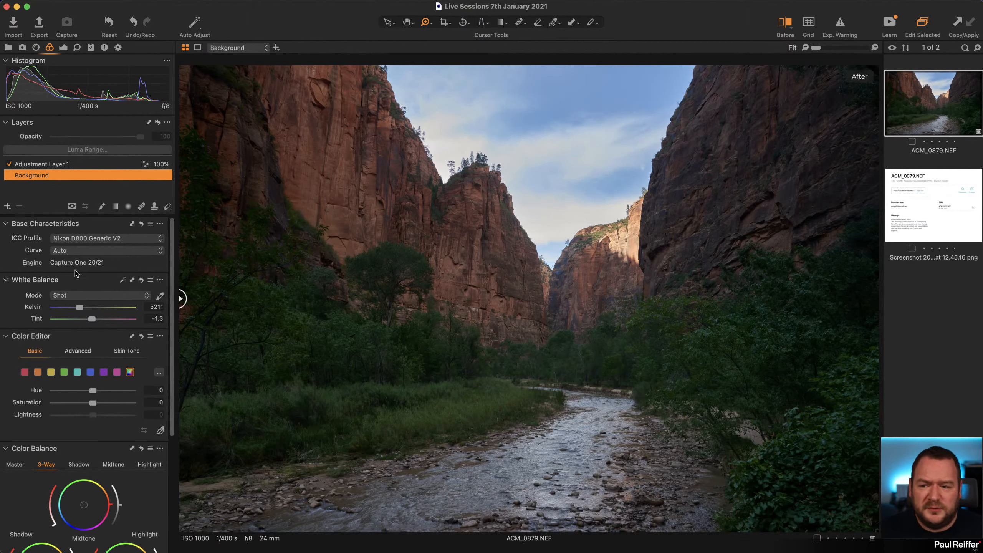
drag(79, 309, 86, 309)
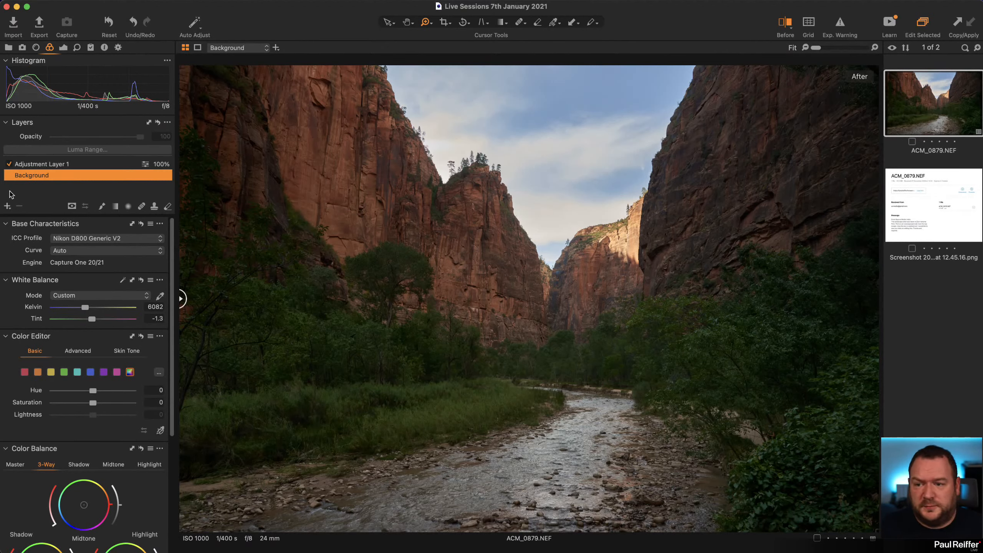
- Add a second adjustment layer with a linear gradient over the riverbed foreground, set its exposure to -0.78, and compare with the original
click(7, 207)
click(117, 209)
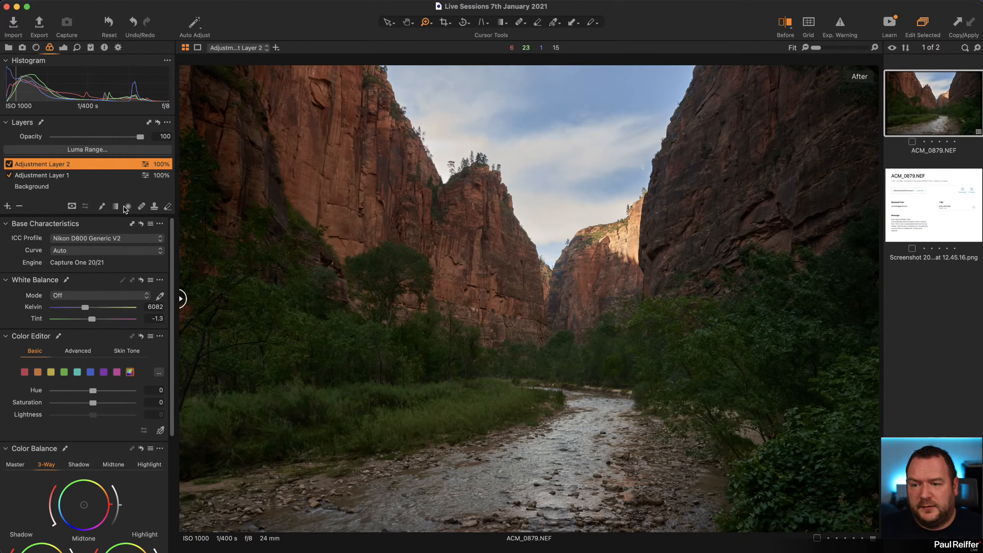
drag(337, 503, 373, 365)
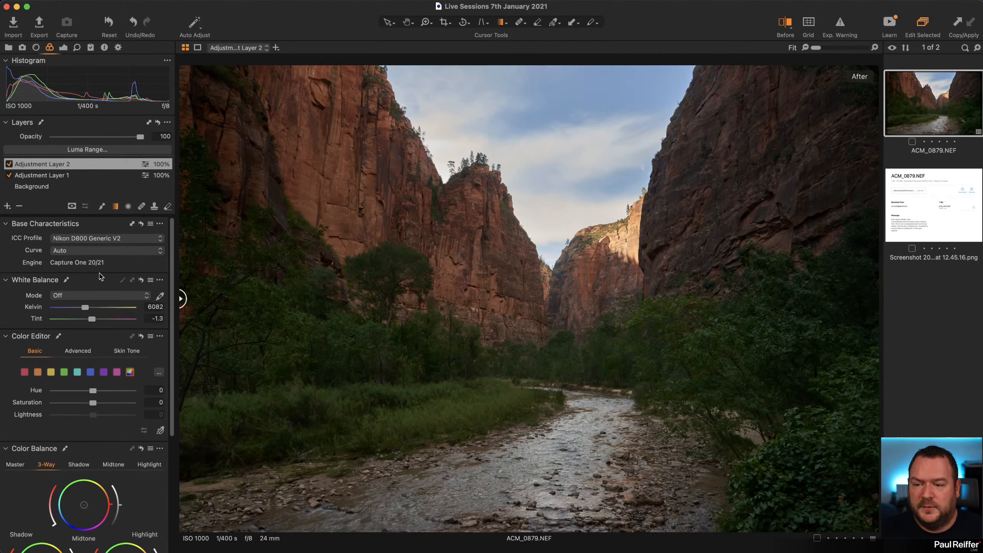
click(63, 47)
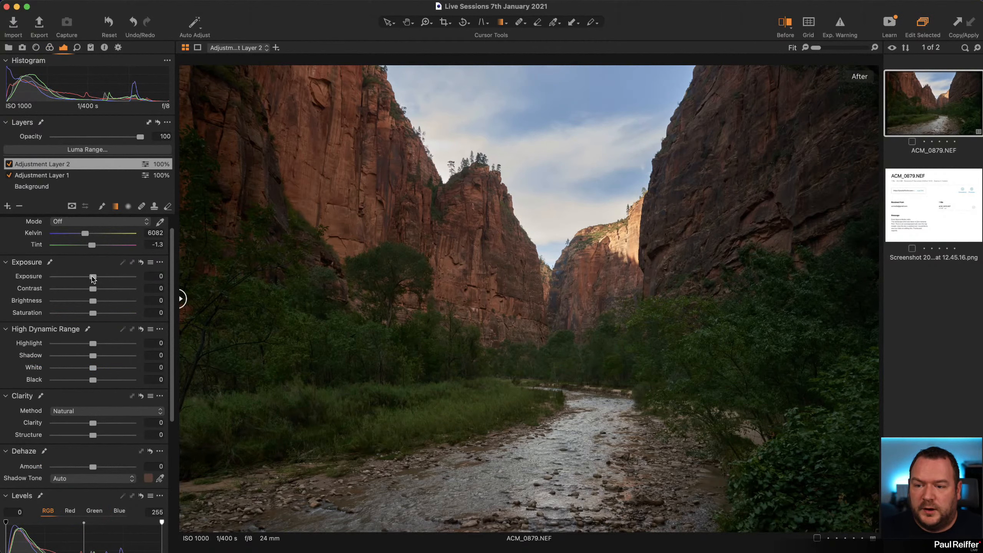
drag(94, 277, 85, 277)
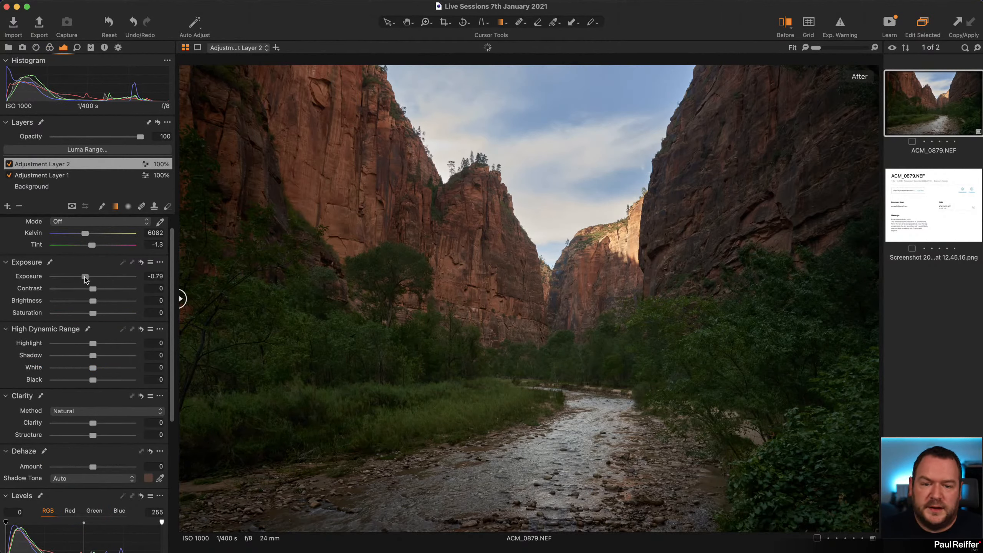
click(785, 23)
drag(529, 298, 177, 307)
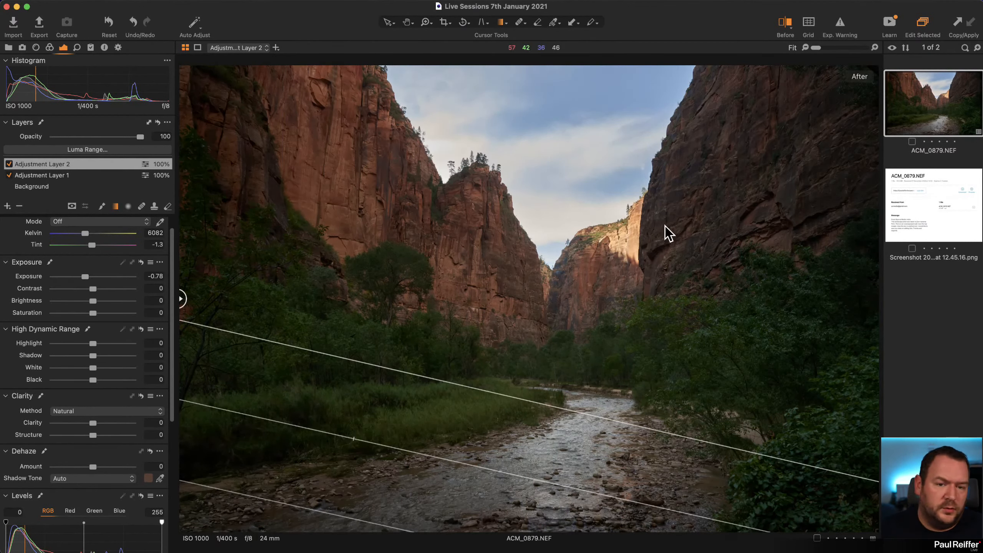
- Set the Background layer's clarity to 11 and structure to 17
click(48, 186)
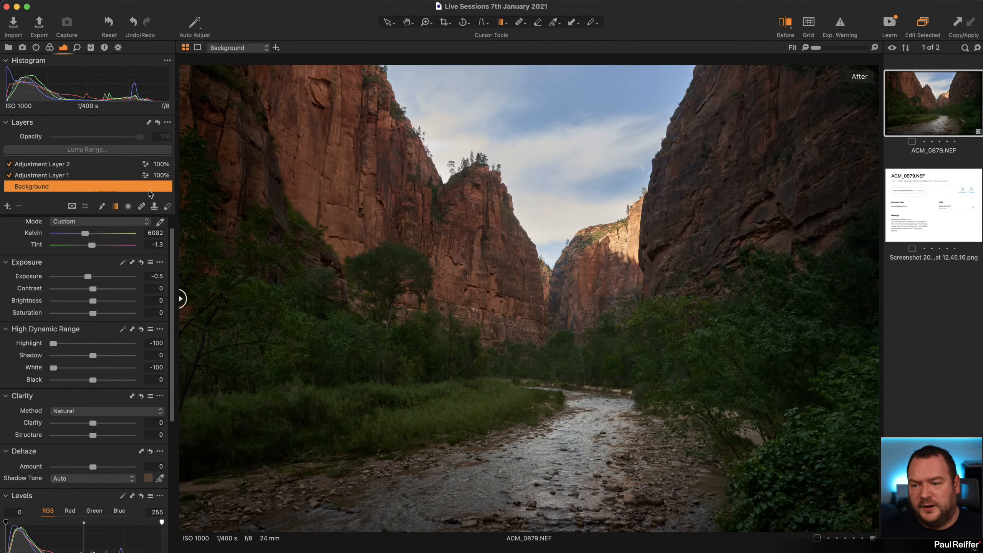
drag(93, 435, 97, 426)
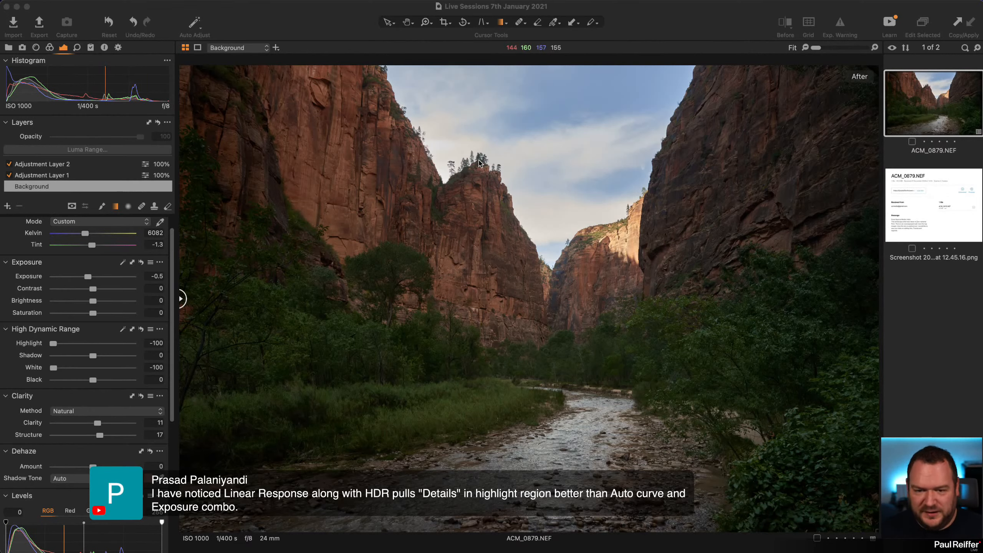
- Inspect the cloud and highlight detail in the sky between the canyon walls up close, and return to the whole photo
drag(478, 160, 621, 314)
key(super+z)
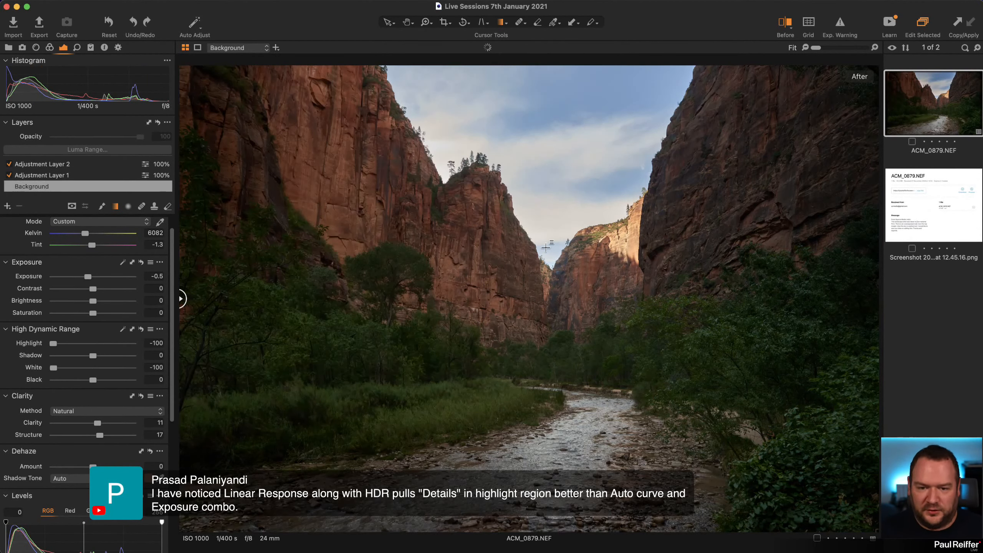
key(z)
click(571, 199)
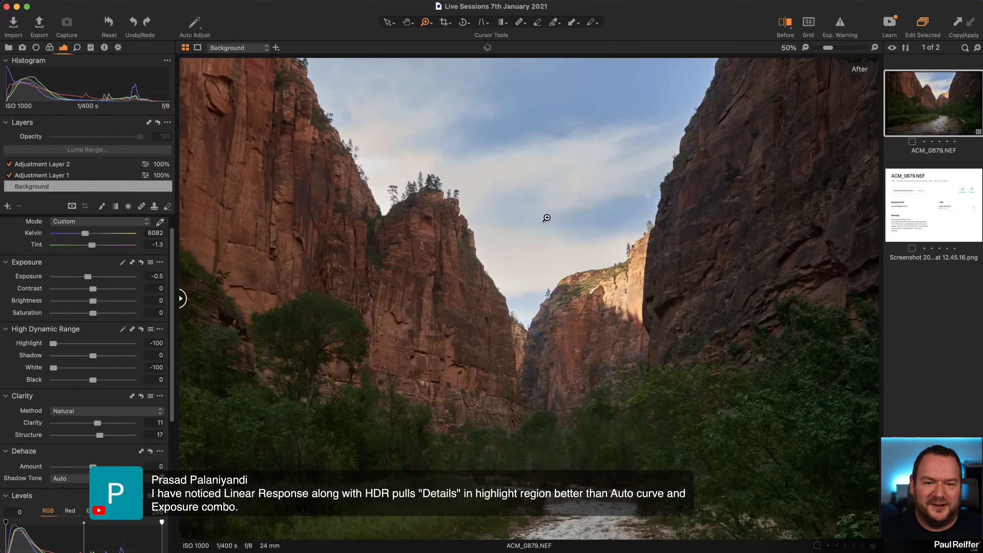
drag(472, 175, 655, 231)
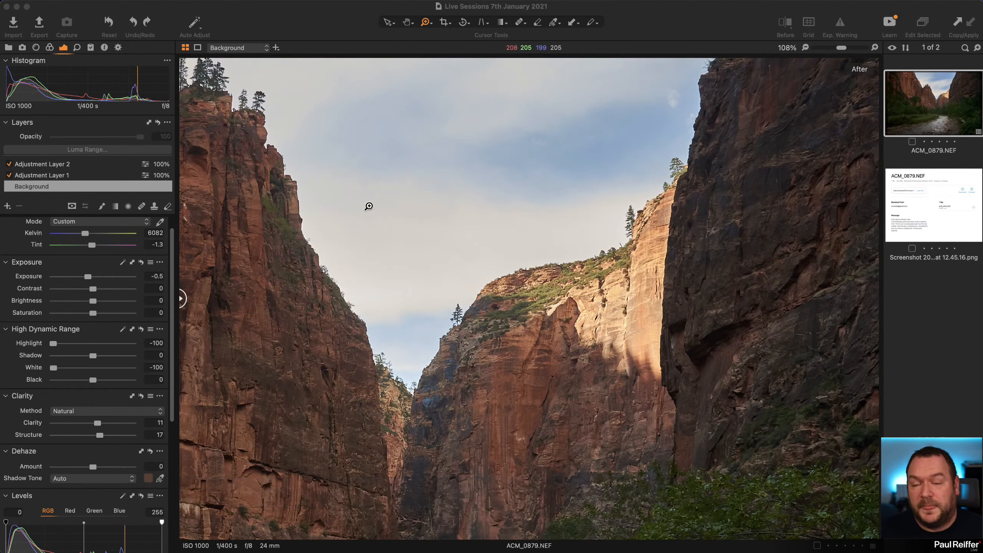
click(445, 192)
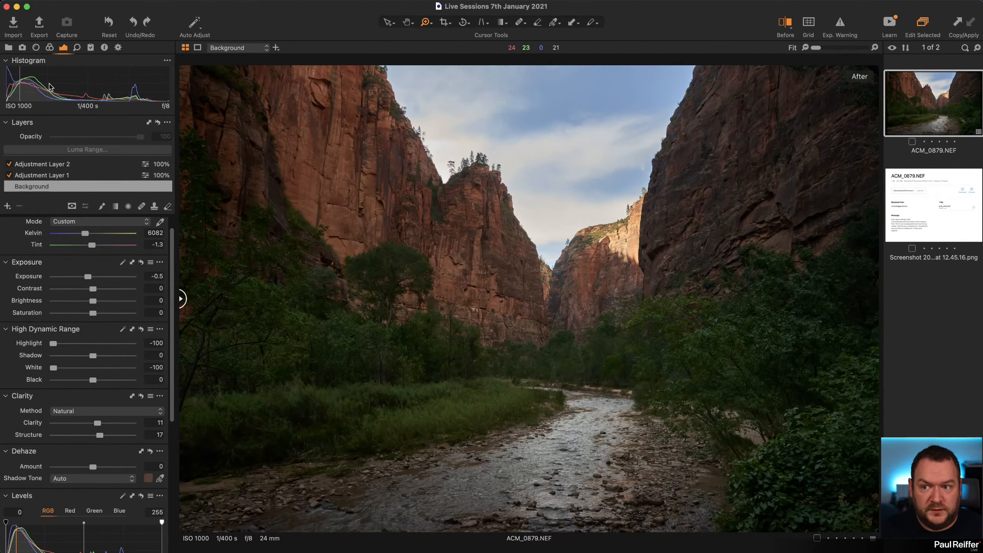
click(36, 48)
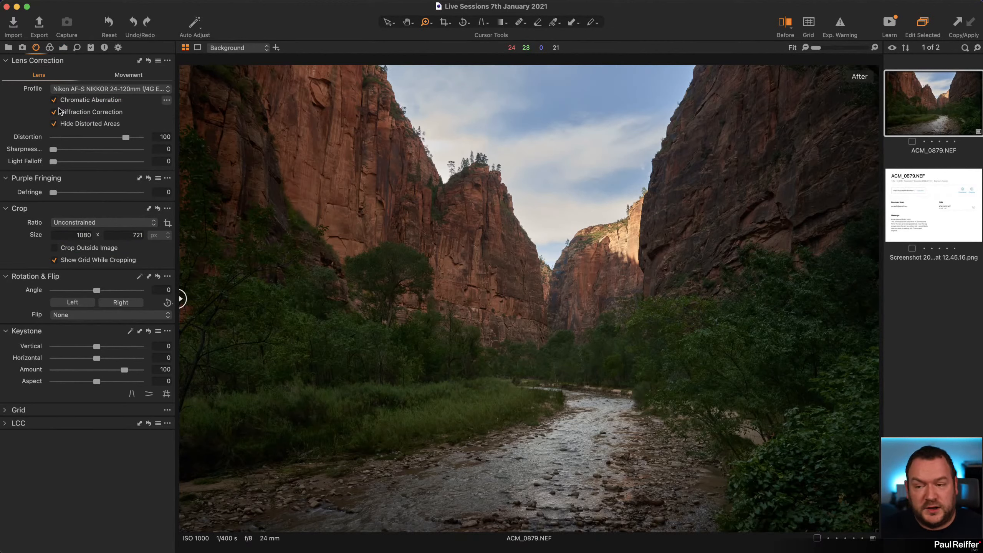
click(49, 48)
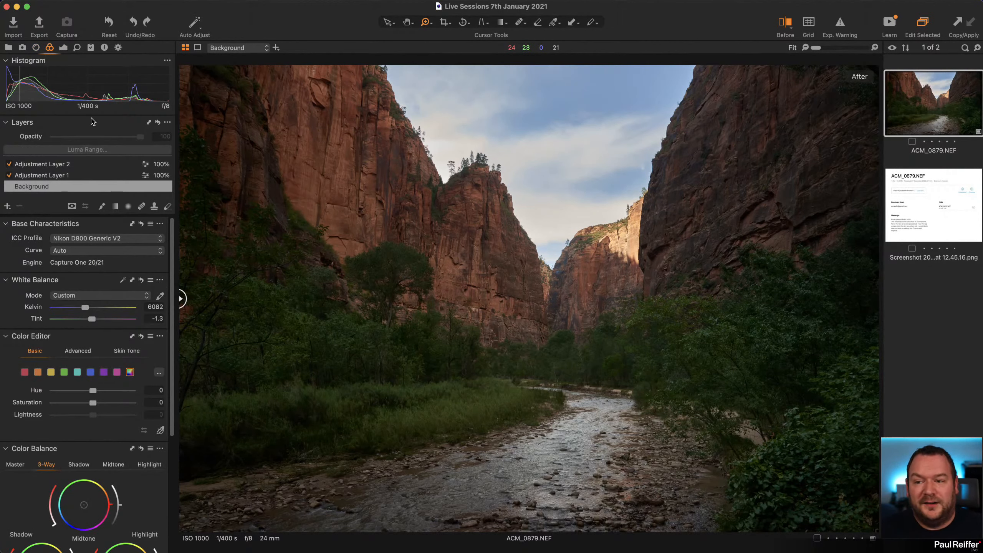
- Examine the film curve options and the ICC profile choices, including the Nikon D800 profiles and the Canon EOS-5D MkIII ProStandard profile
click(96, 252)
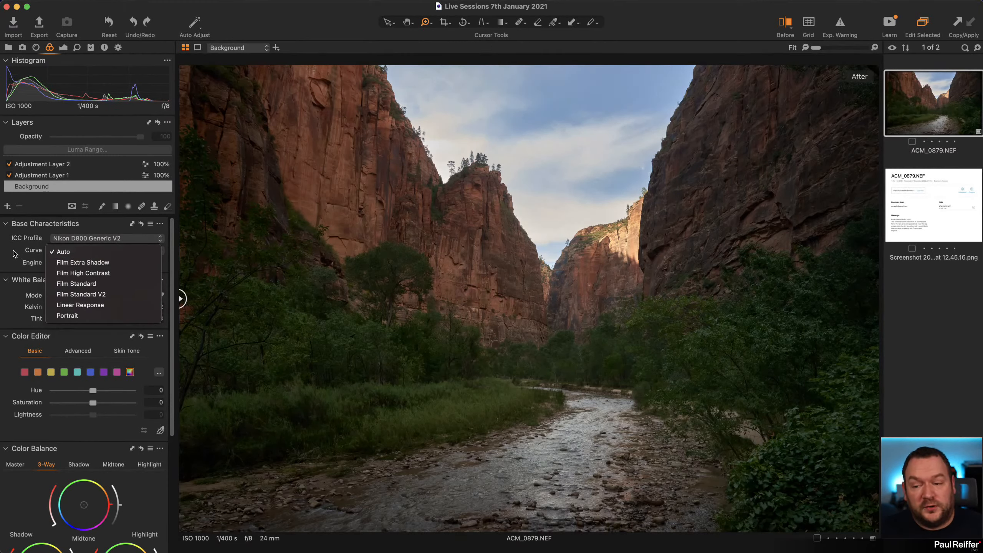
click(102, 240)
click(159, 240)
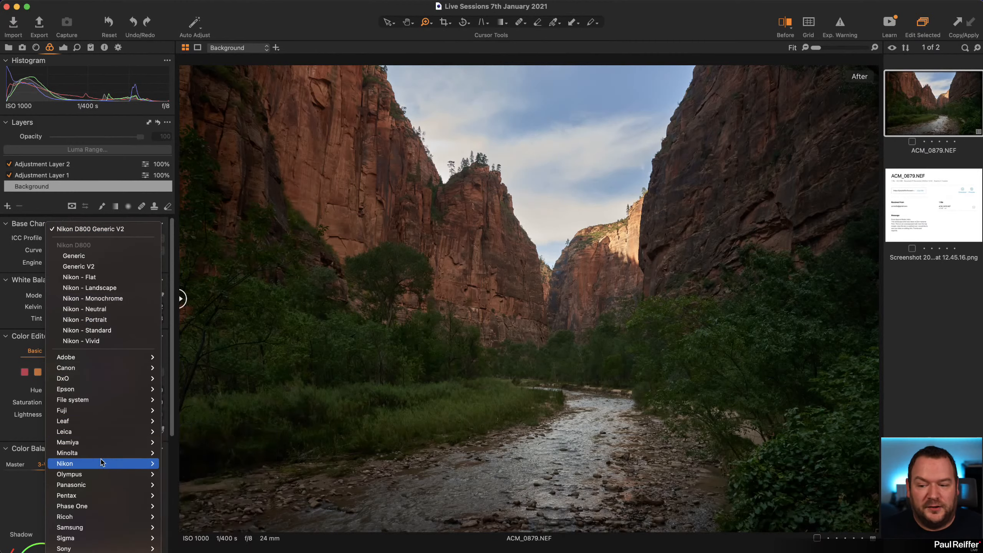
mouse_move(101, 463)
mouse_move(213, 371)
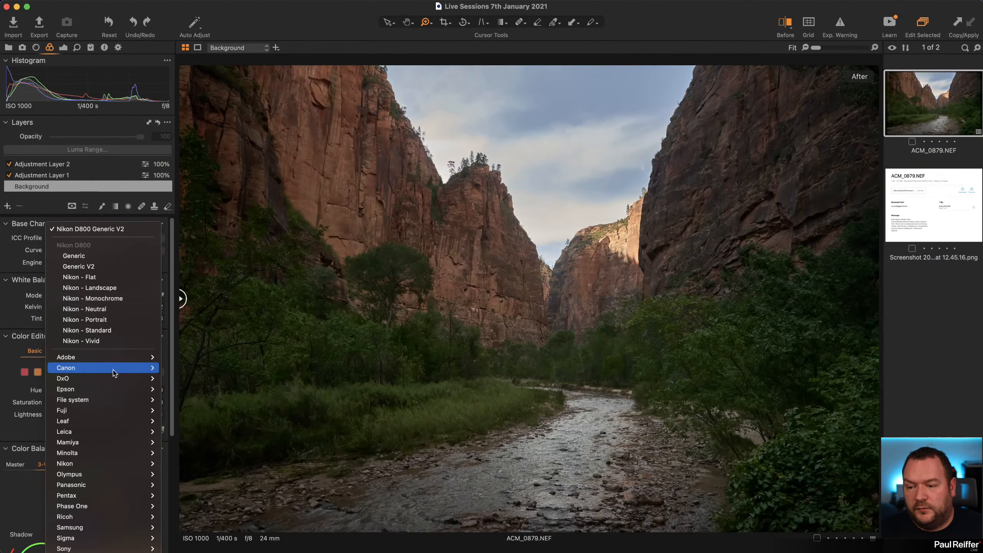
mouse_move(153, 371)
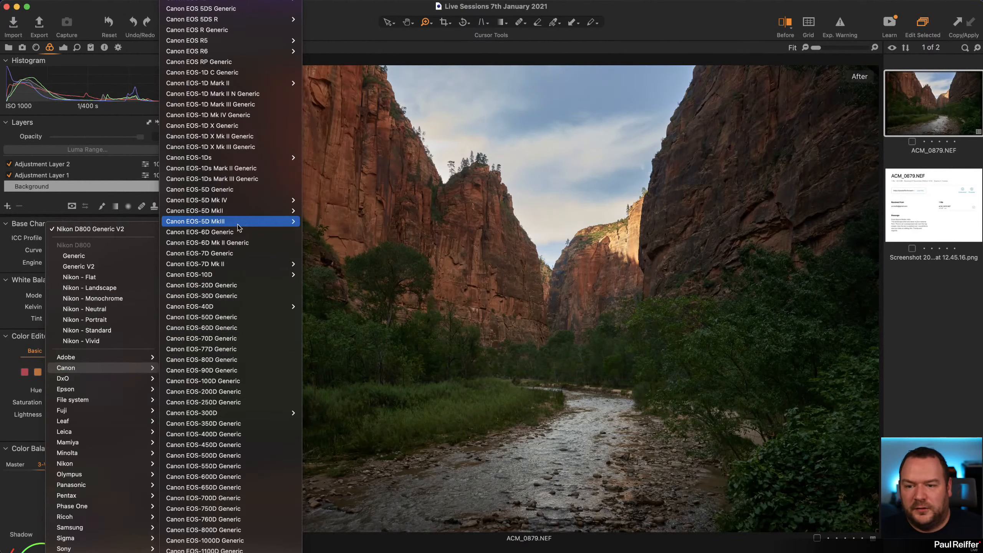
mouse_move(288, 221)
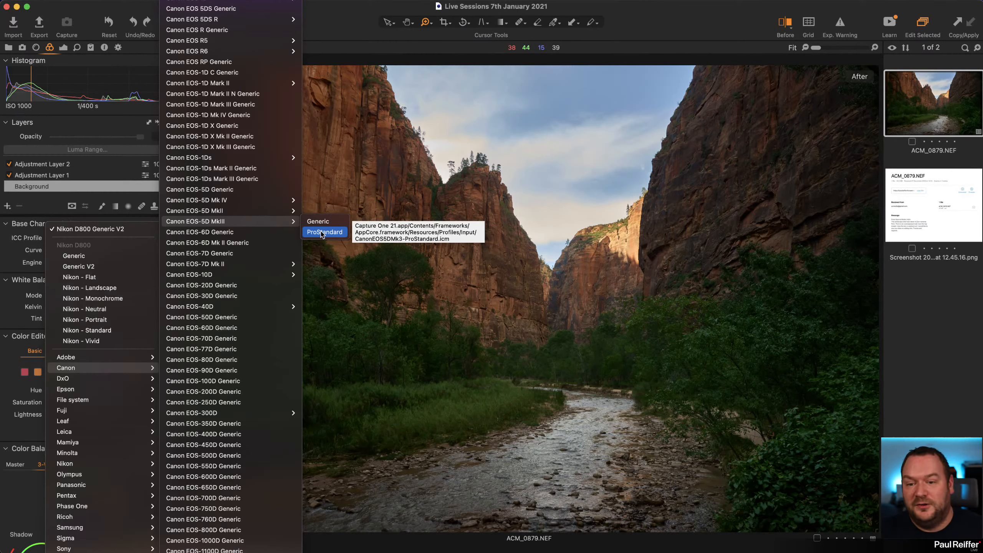
click(359, 15)
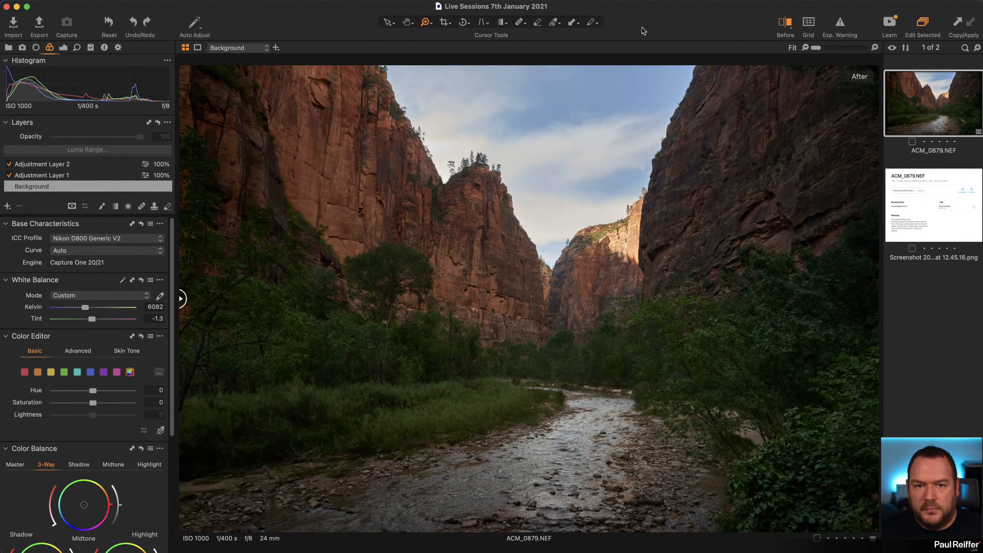
key(super+Tab)
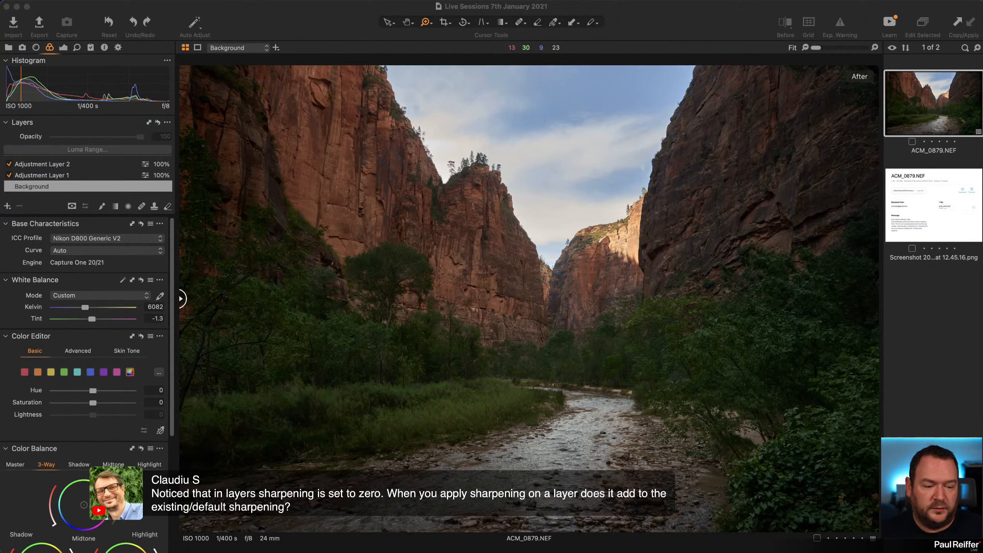
- Clone the edited variant of ACM_0879.NEF with the canyon walls shown at 100%
click(63, 47)
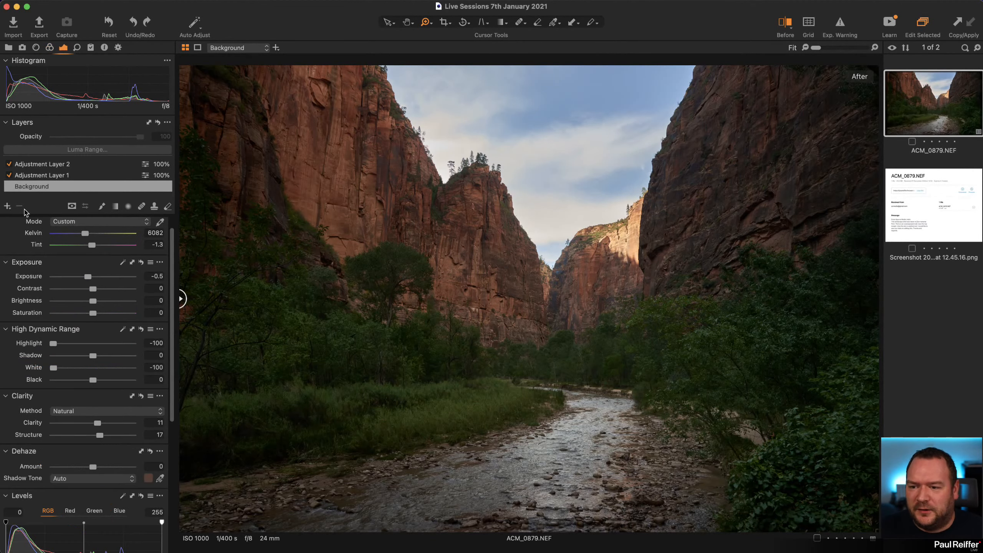
drag(427, 206, 687, 395)
right_click(892, 109)
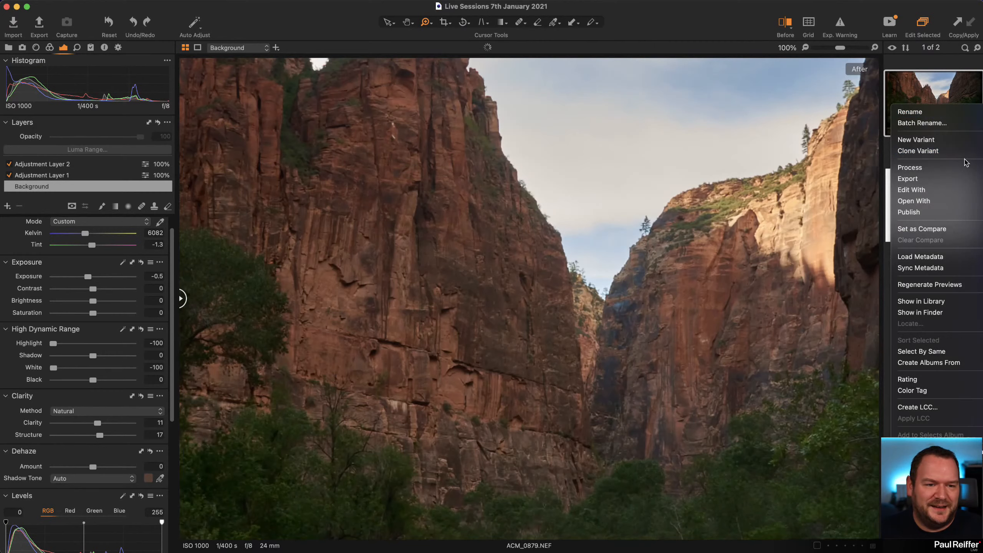
click(942, 153)
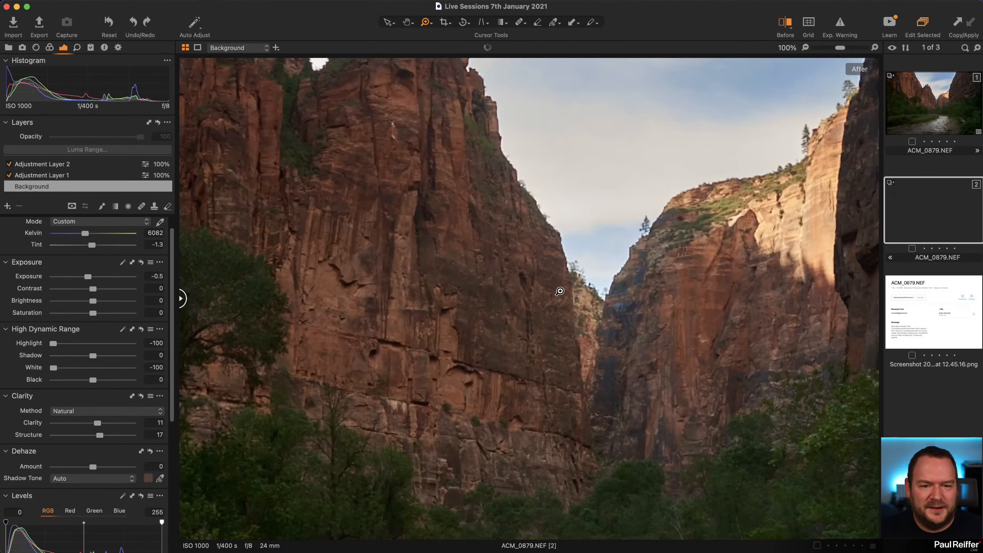
- Raise the cloned variant's Background sharpening amount to 685, checking the rock detail at 200%
click(593, 330)
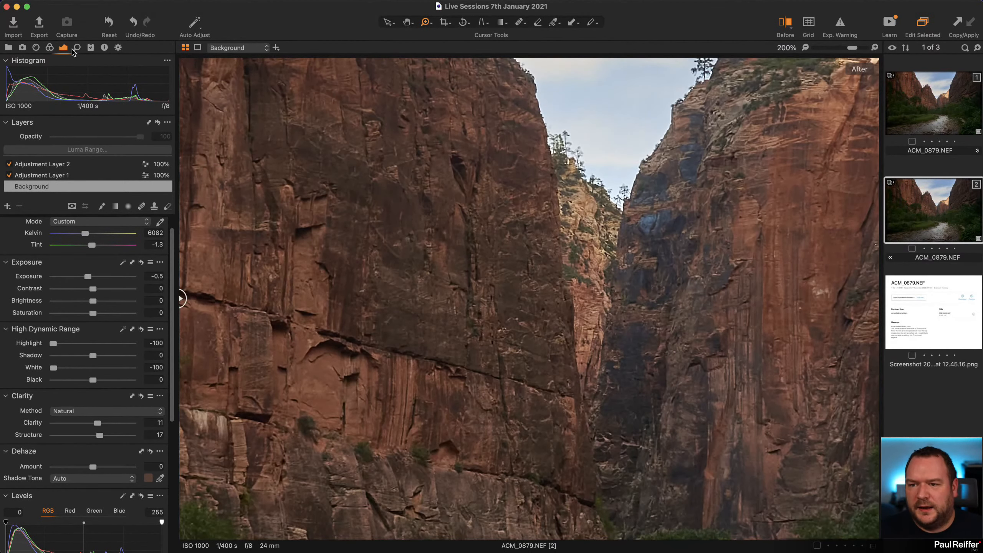
click(77, 47)
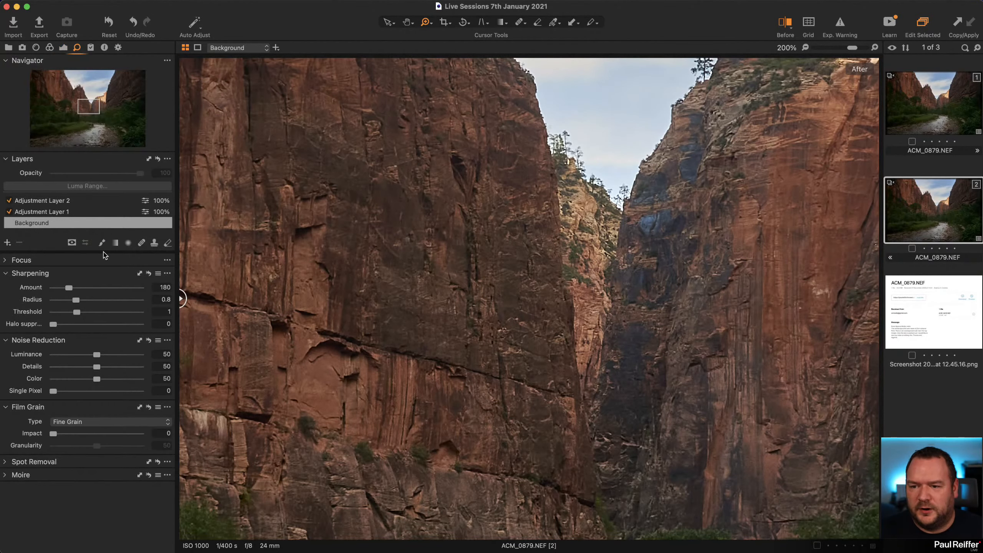
drag(69, 289, 112, 290)
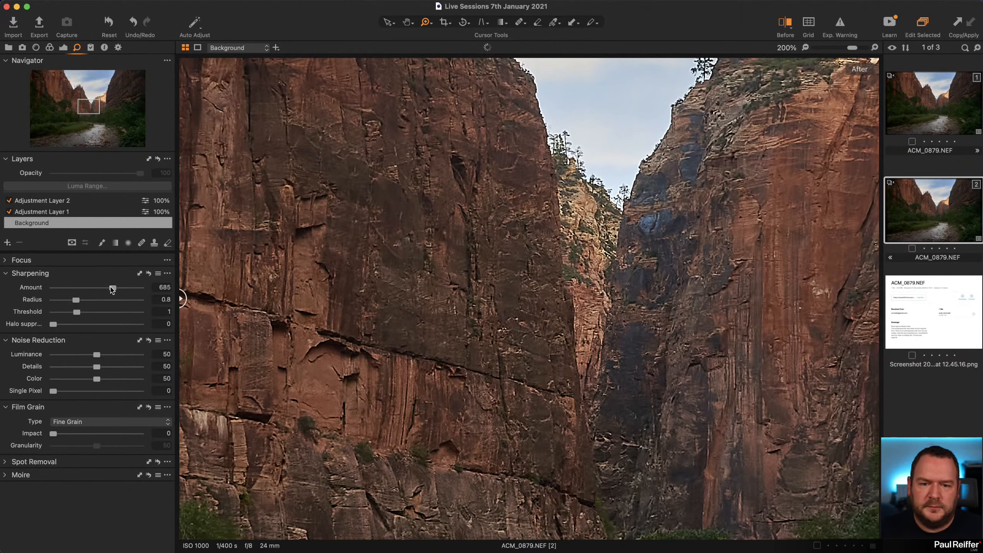
- Clone the sharpened variant and add a filled adjustment layer with a sharpening amount of 271
right_click(899, 203)
click(932, 249)
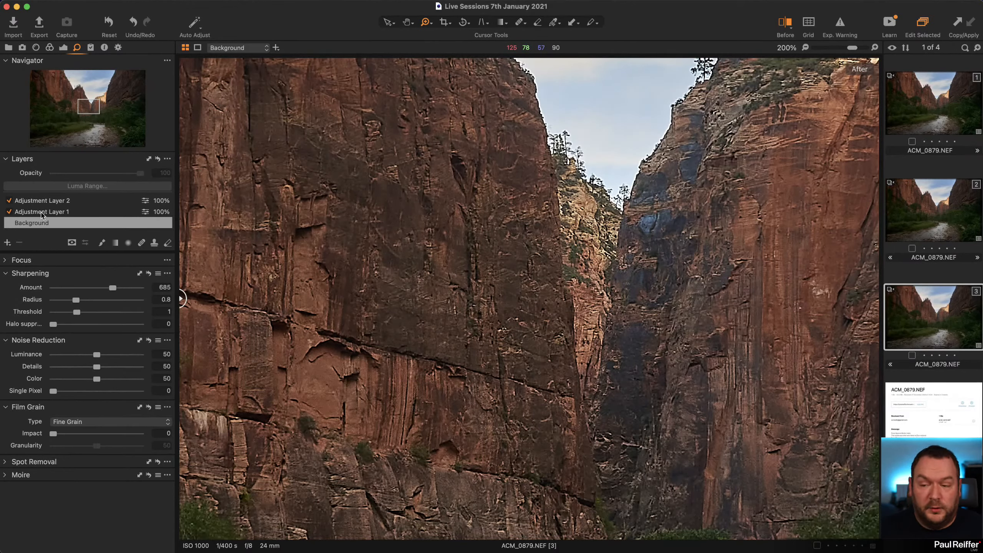
click(8, 244)
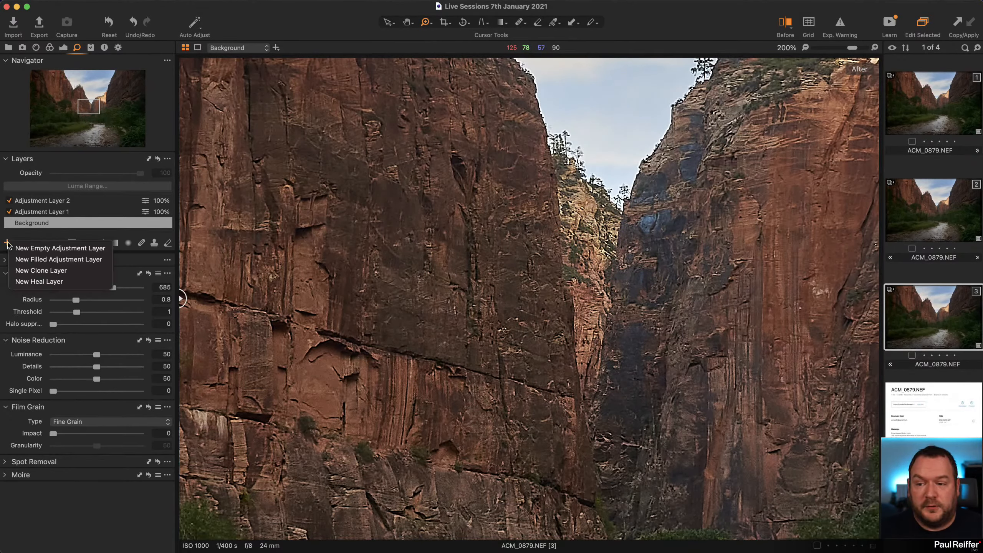
click(62, 261)
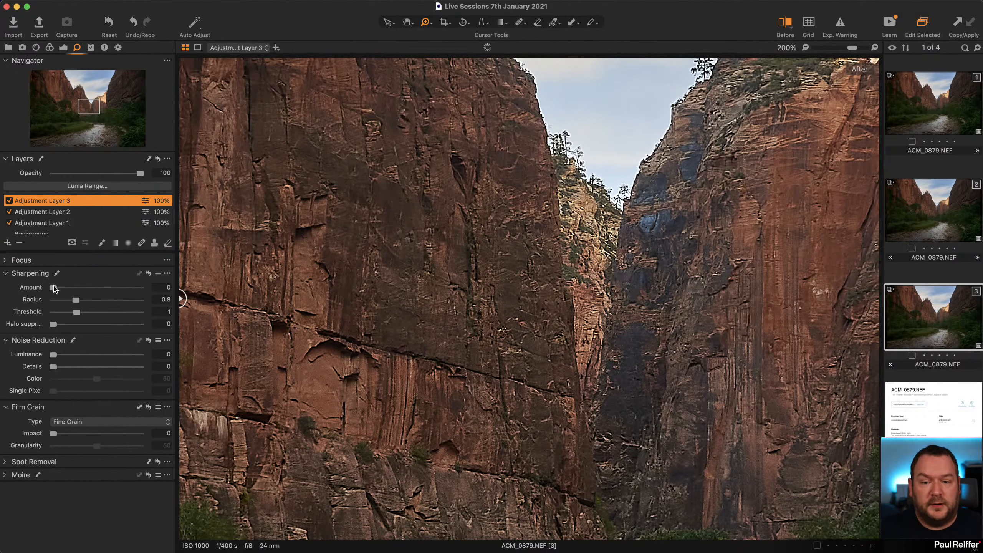
drag(53, 288, 77, 288)
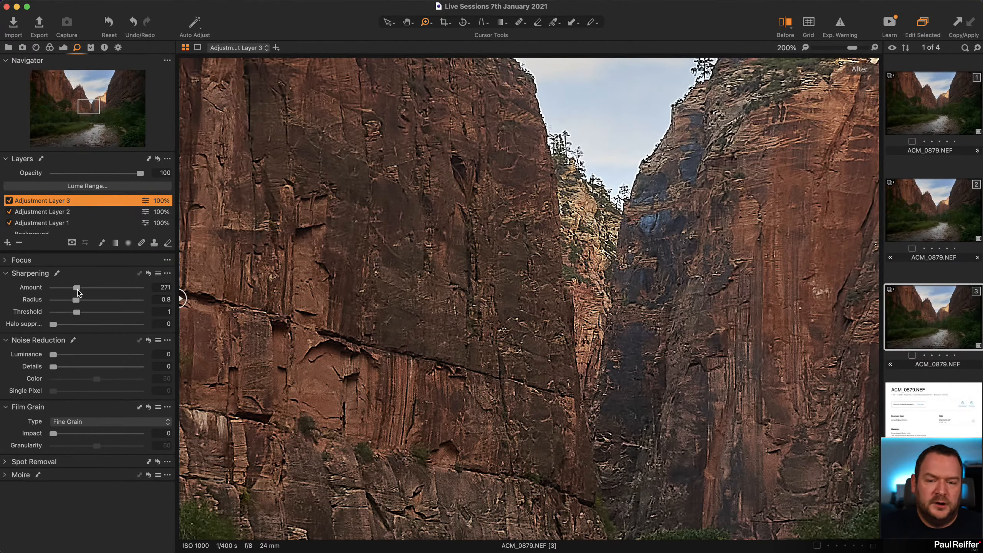
- Compare the rock detail of the second and third variants, and delete the third variant
click(936, 214)
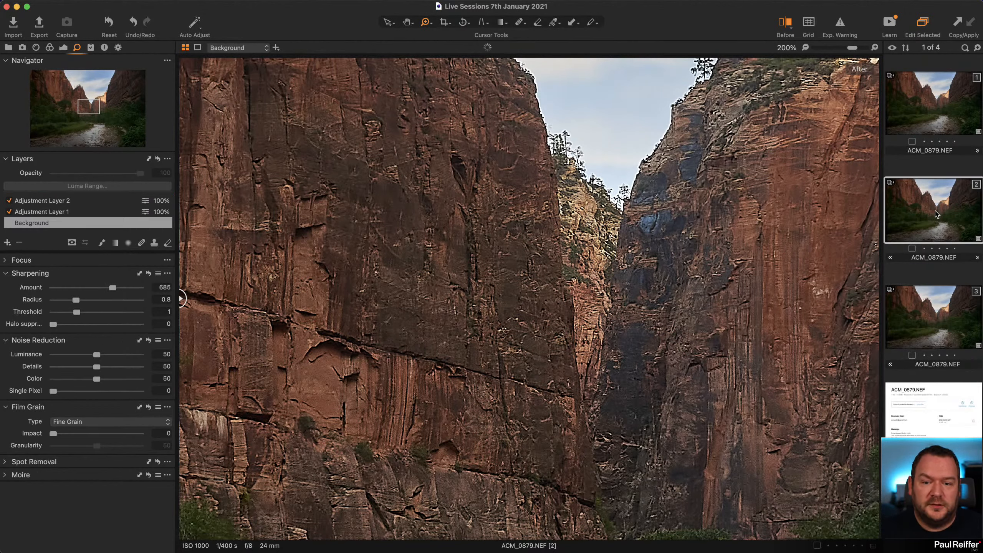
click(924, 321)
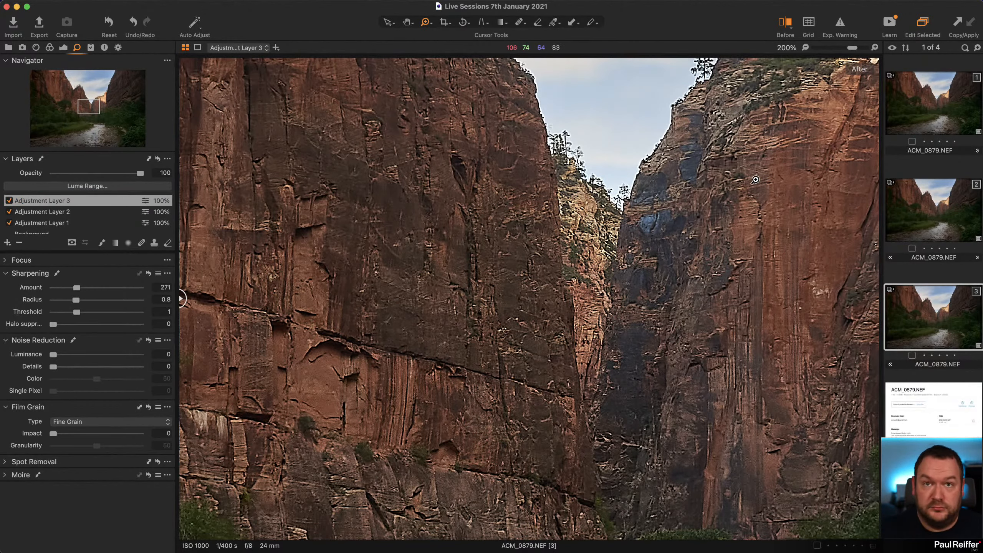
key(super+BackSpace)
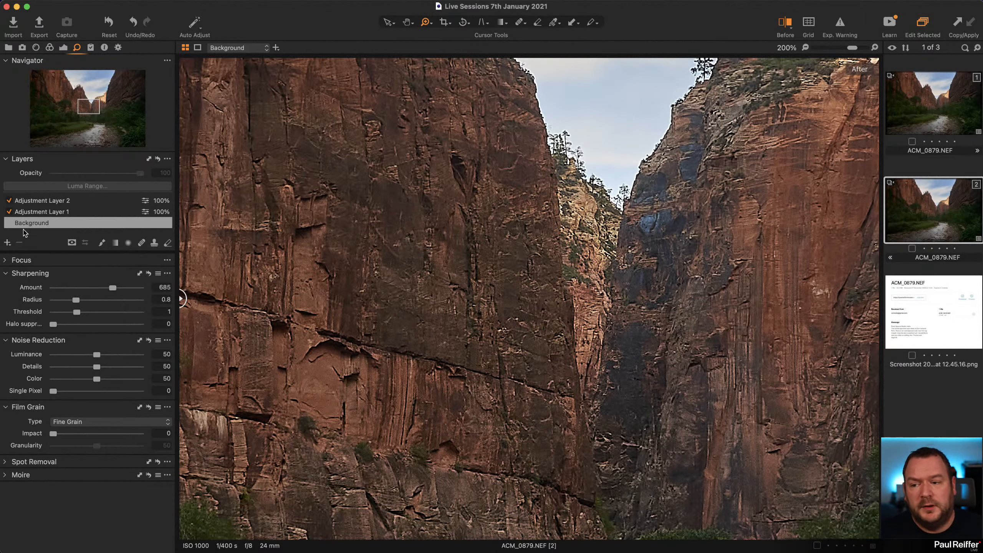
- Add a filled adjustment layer to the second variant to check its default sharpening, remove the layer, and return to the whole photo
click(8, 242)
click(54, 260)
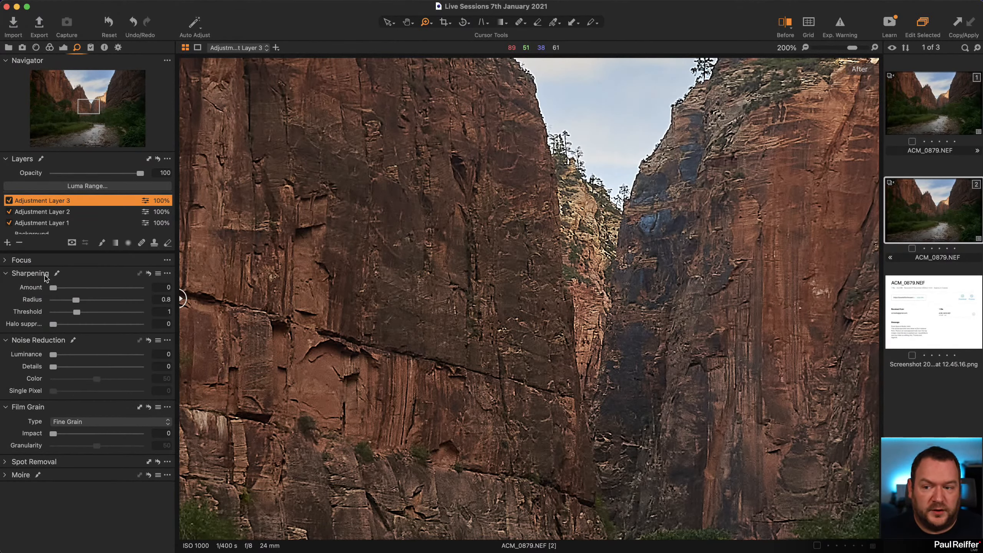
click(19, 243)
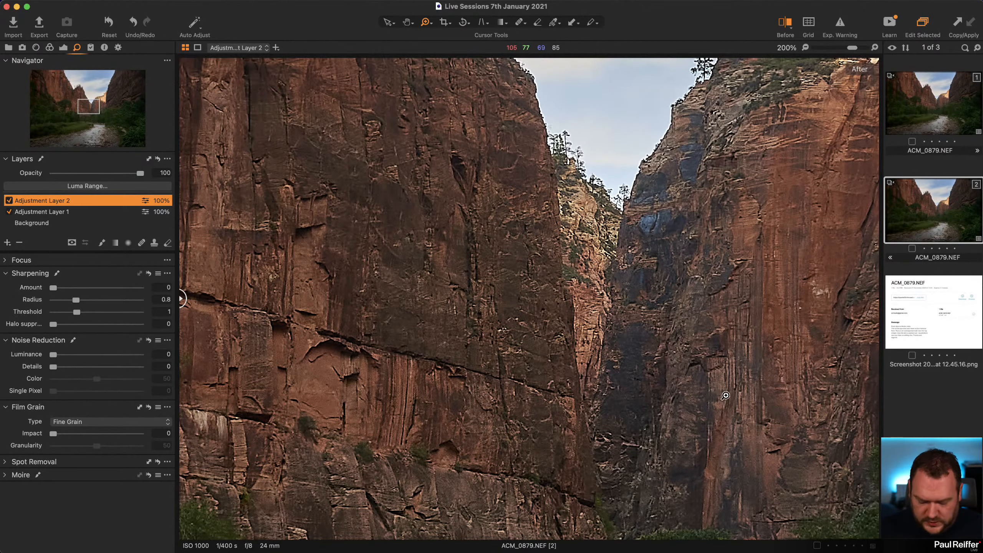
alt+click(634, 348)
alt+click(634, 348)
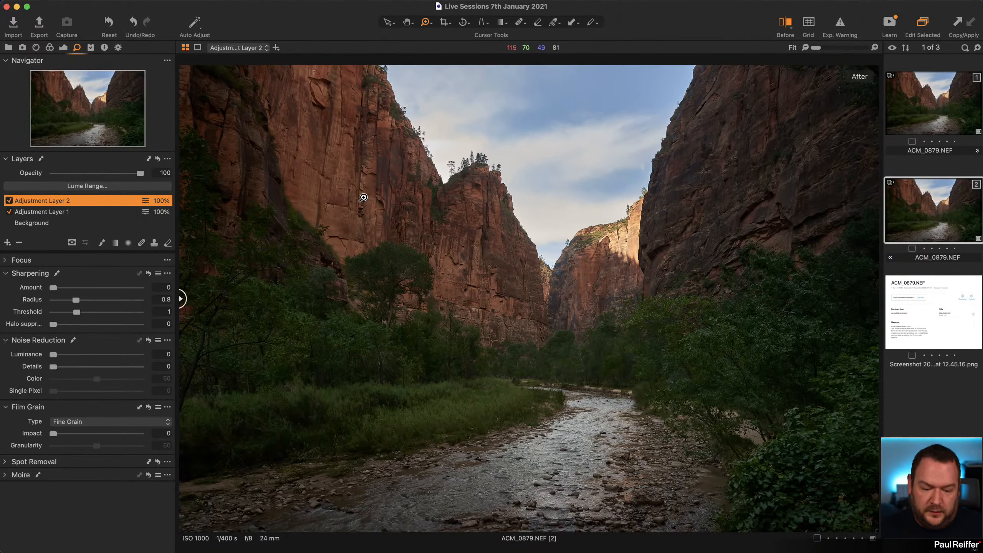
- Enable the JPEG - Instagram optimized and JPEG - 2048px for web use process recipes
click(117, 47)
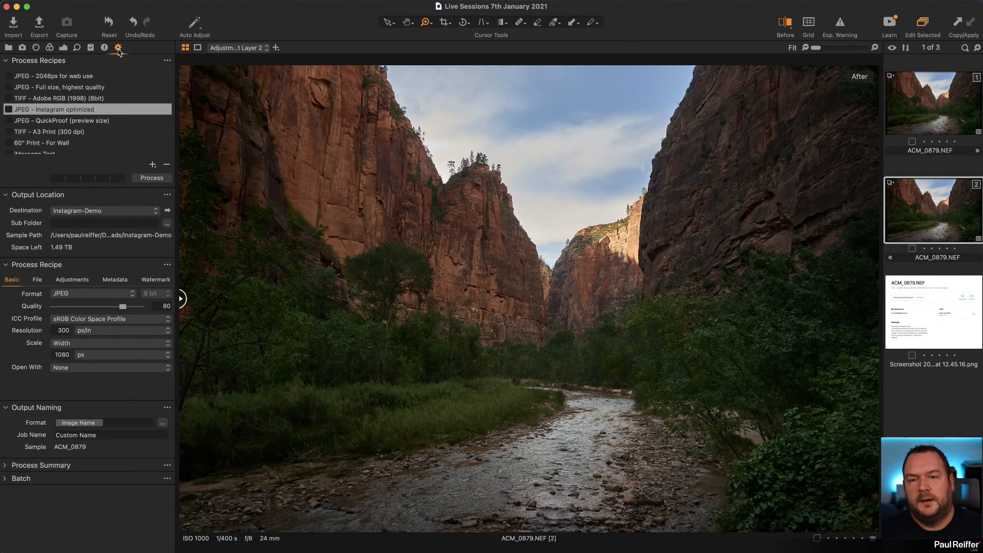
scroll(54, 107, down, 1)
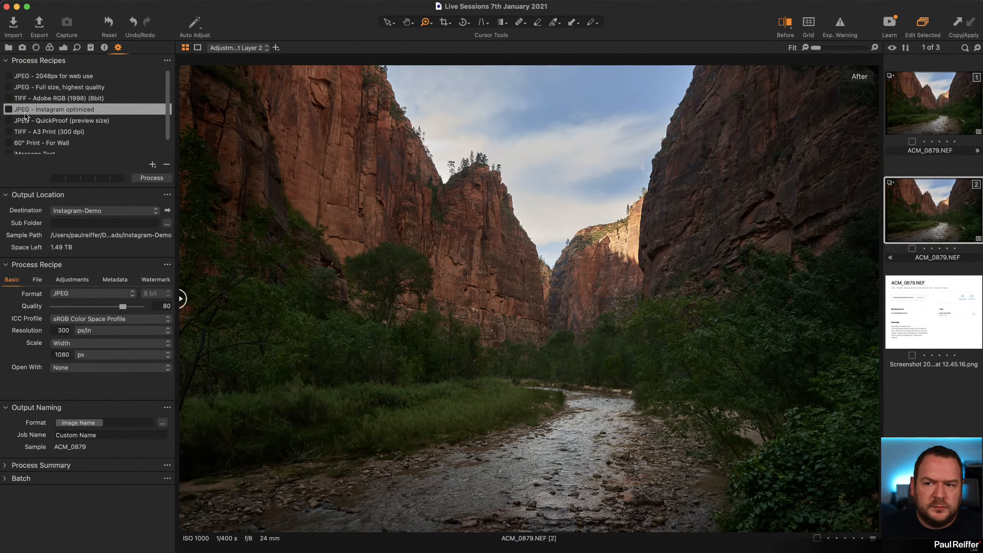
scroll(60, 131, down, 2)
scroll(61, 139, up, 1)
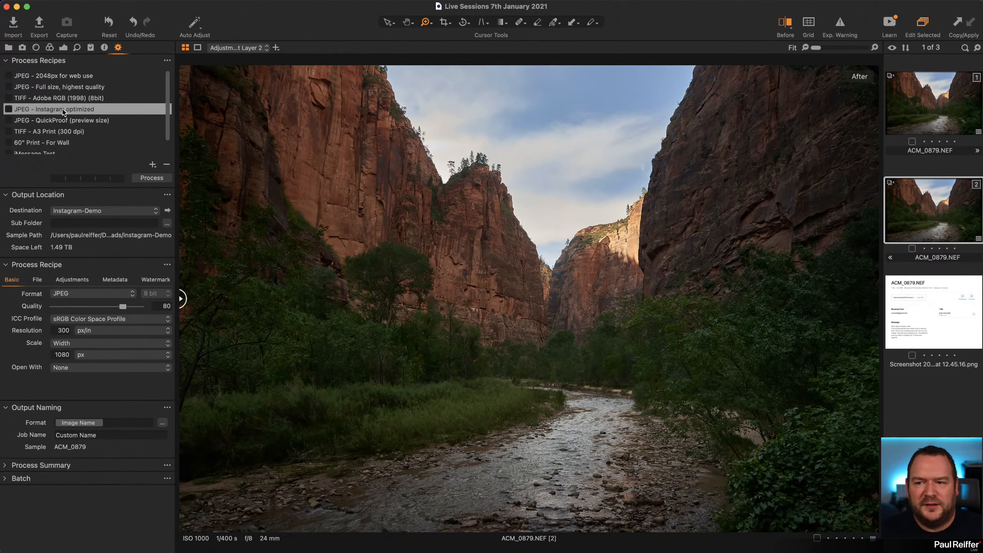
click(9, 109)
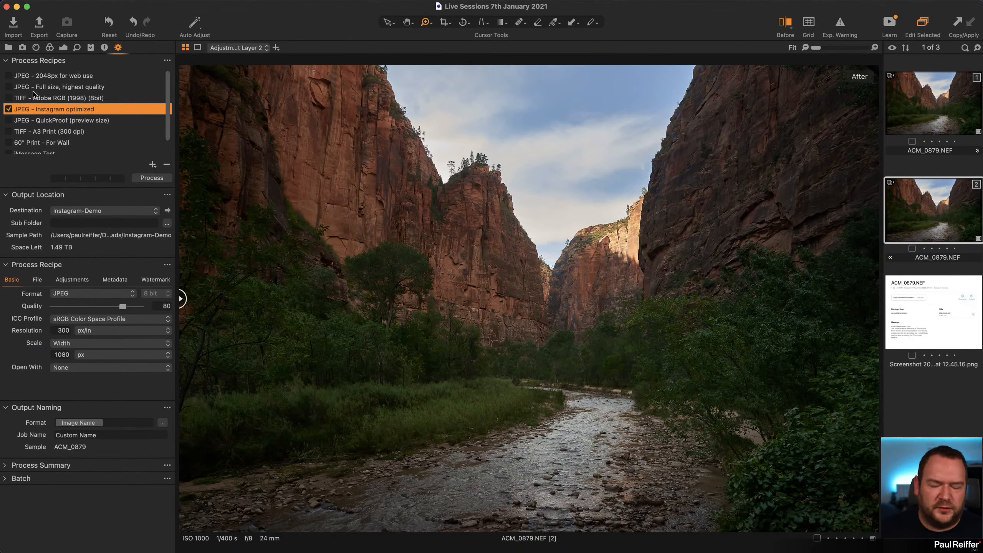
click(10, 77)
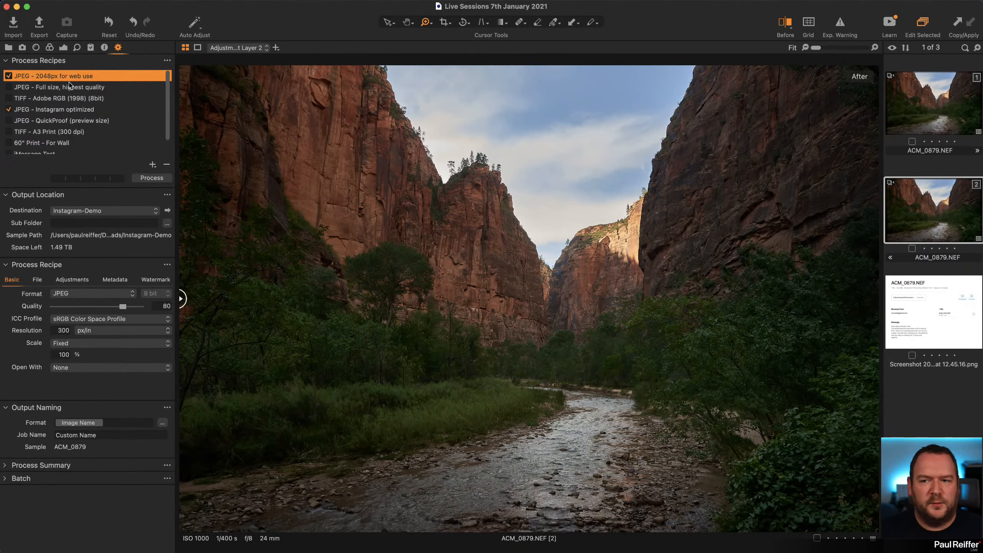
- Disable both enabled process recipes and show the settings of the JPEG - Instagram optimized recipe
click(9, 76)
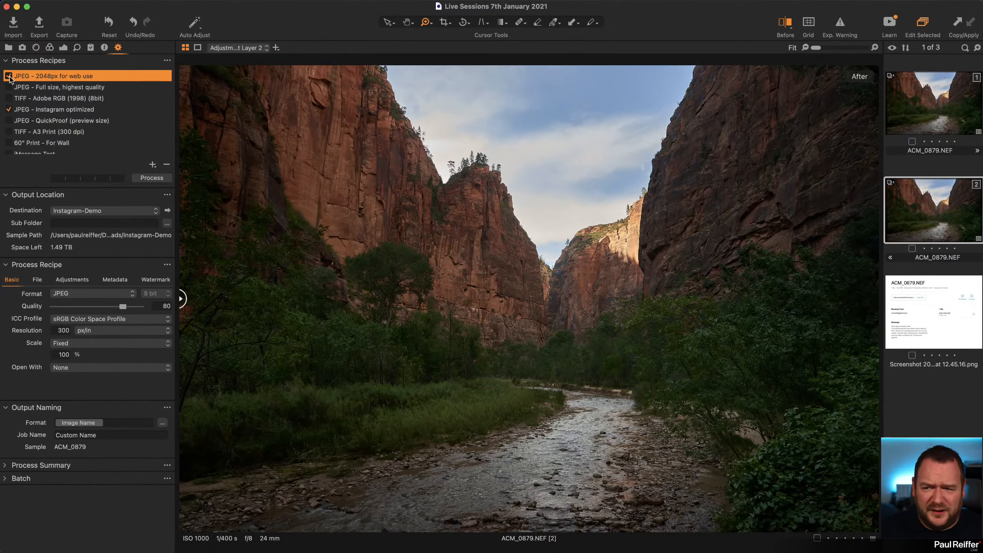
click(8, 110)
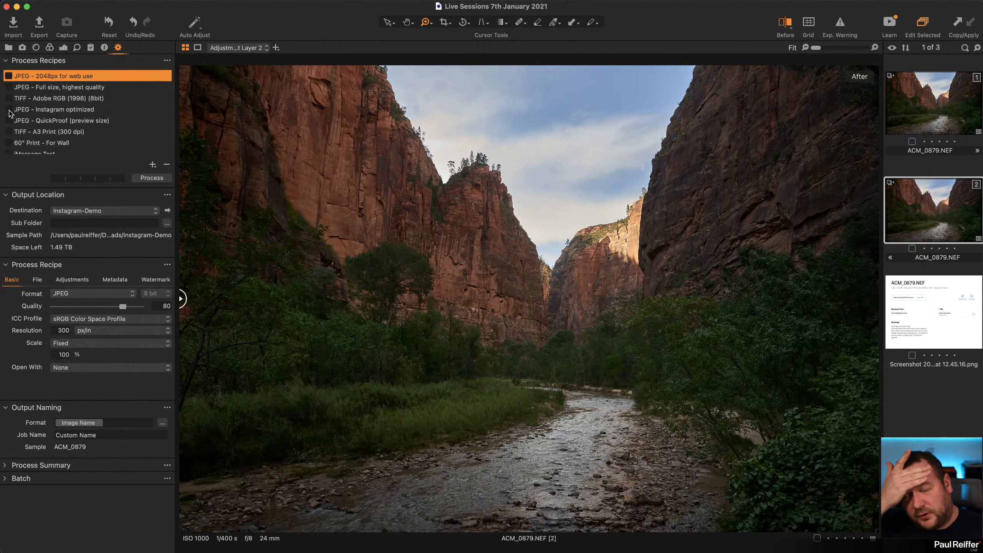
click(61, 111)
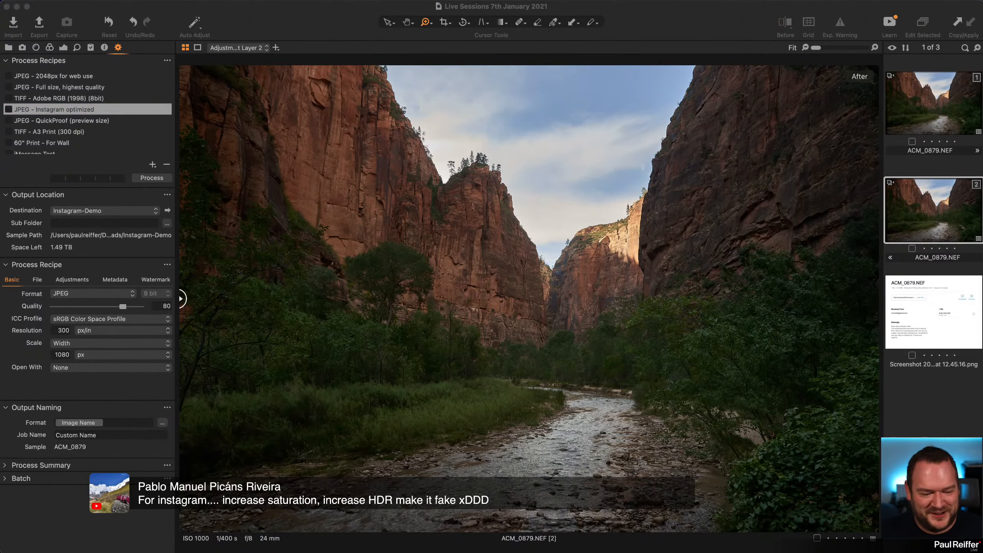
- Clone the second variant and set the clone's Background layer to saturation 100, shadow 96 and black 74
right_click(910, 208)
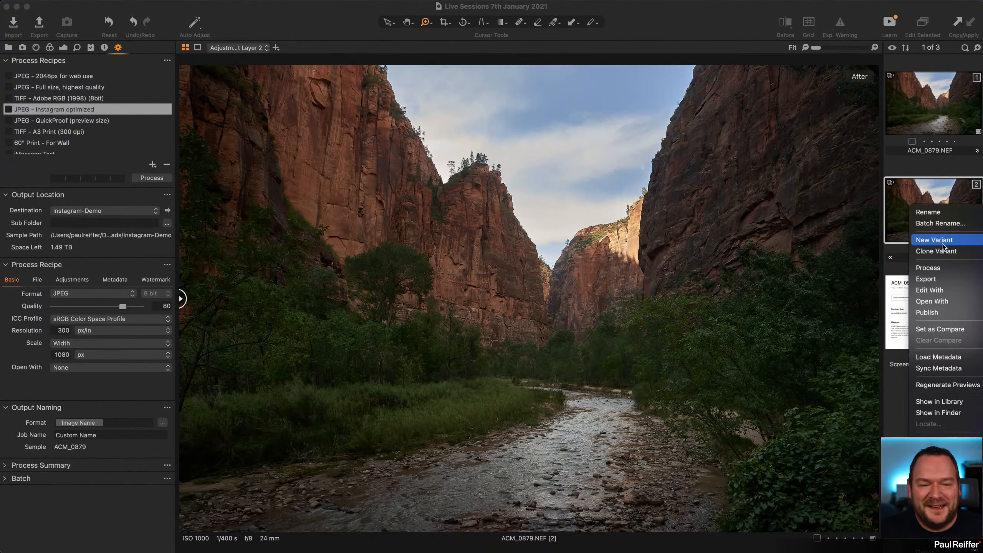
click(950, 252)
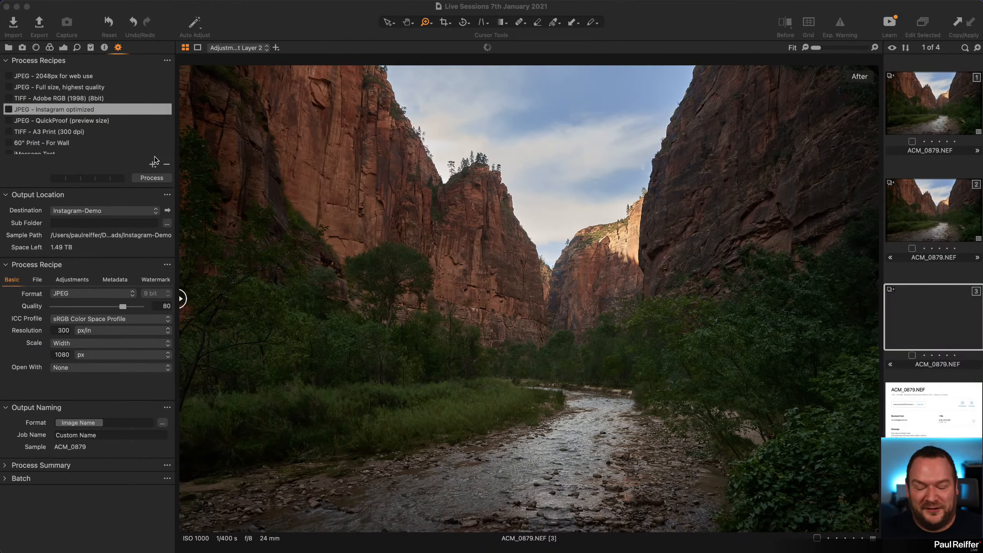
click(63, 47)
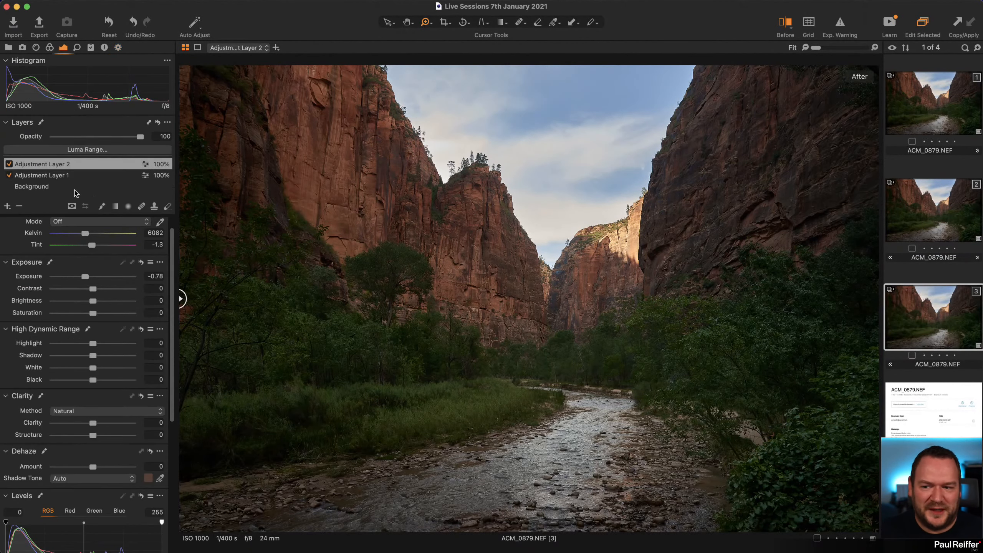
click(33, 187)
drag(93, 312, 133, 313)
drag(93, 355, 122, 380)
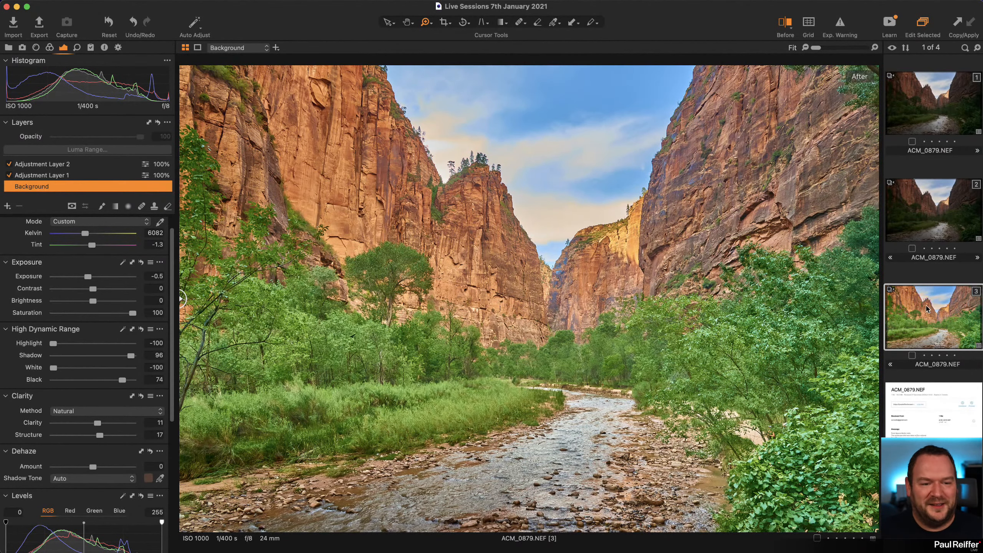
- Delete the oversaturated third variant and return to the process recipes for the second variant
key(super+BackSpace)
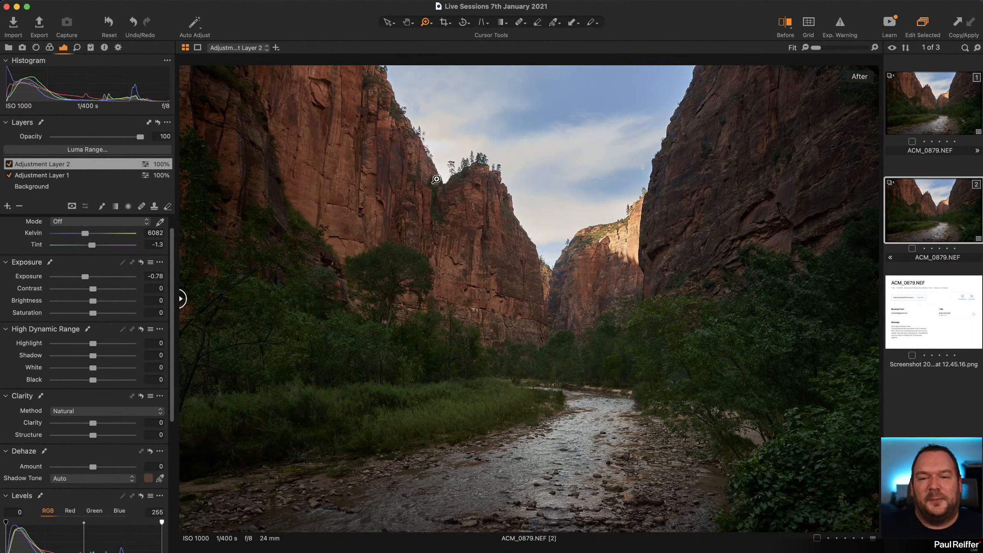
click(77, 48)
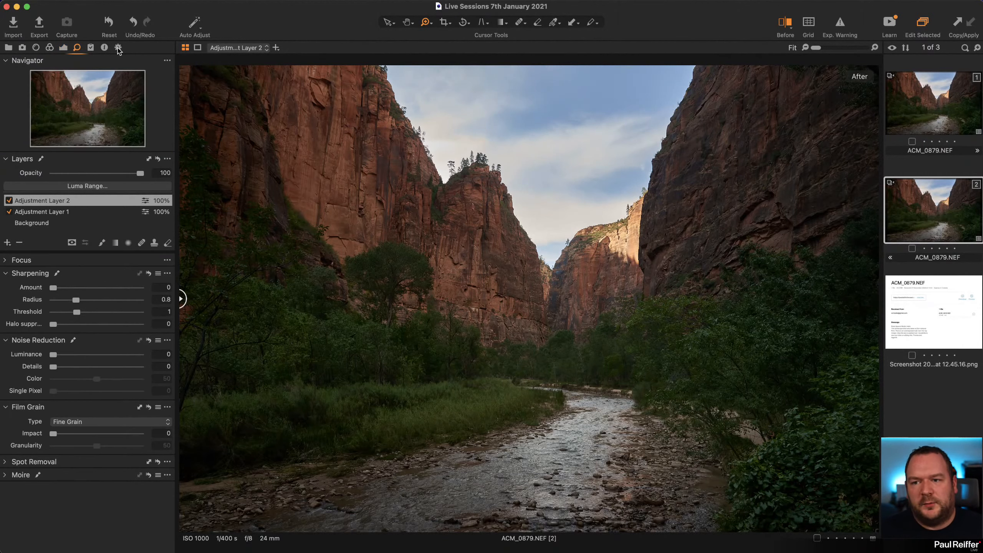
click(118, 47)
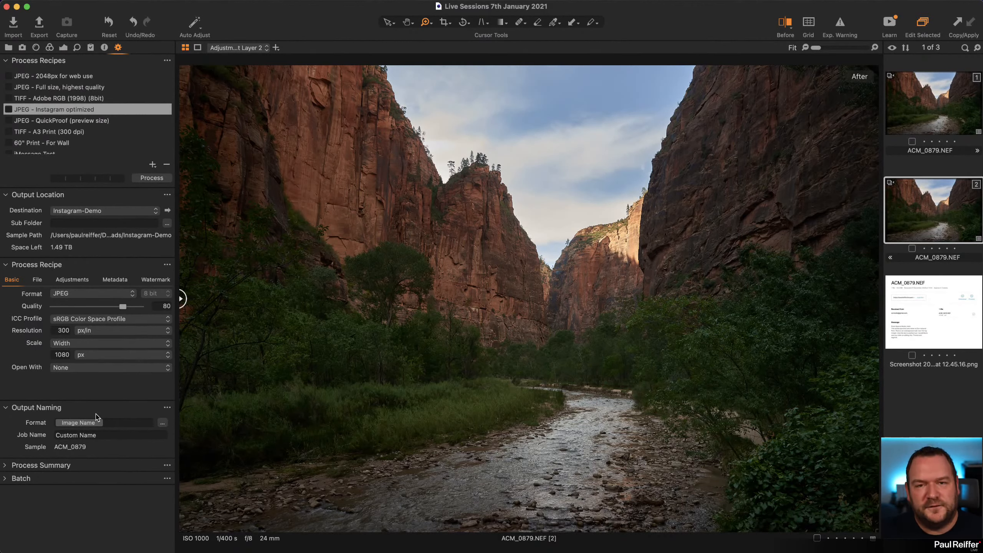
- Examine the root folder, sub name and sub folder settings of the JPEG - Instagram optimized recipe and several other process recipes
click(40, 279)
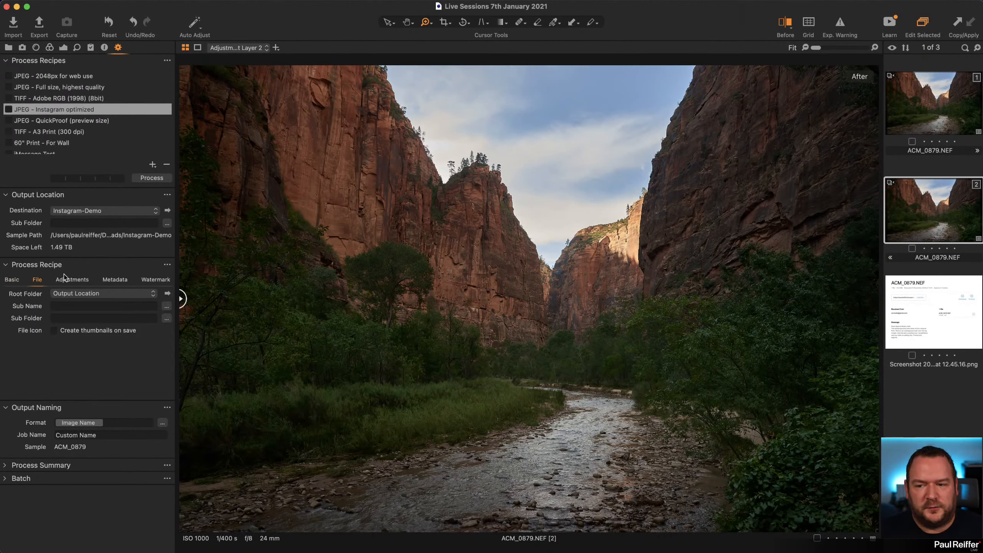
click(103, 296)
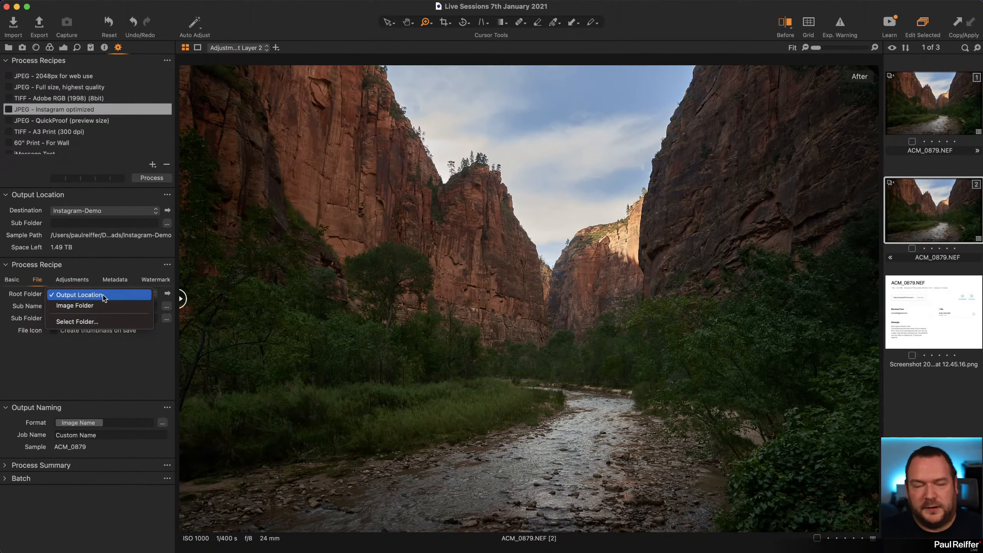
click(104, 296)
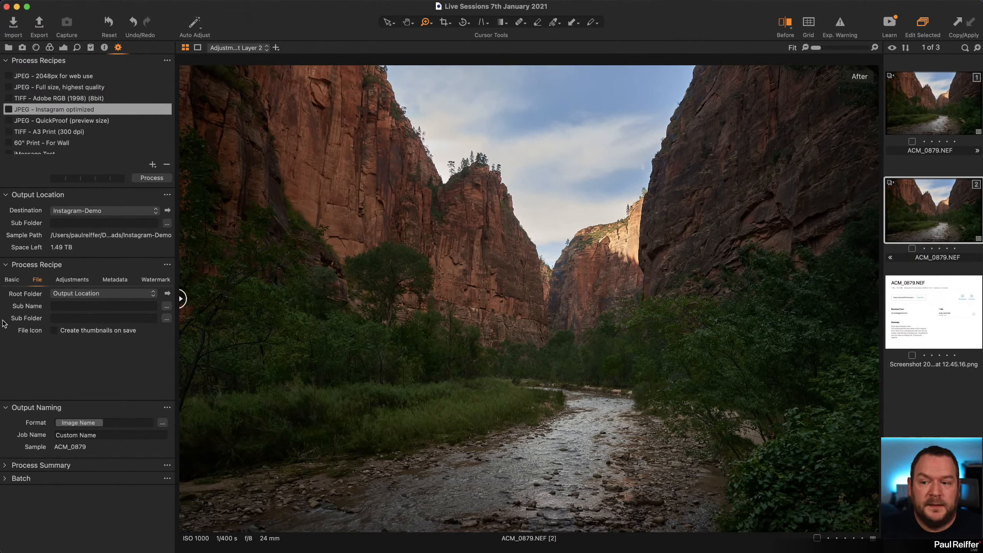
click(62, 307)
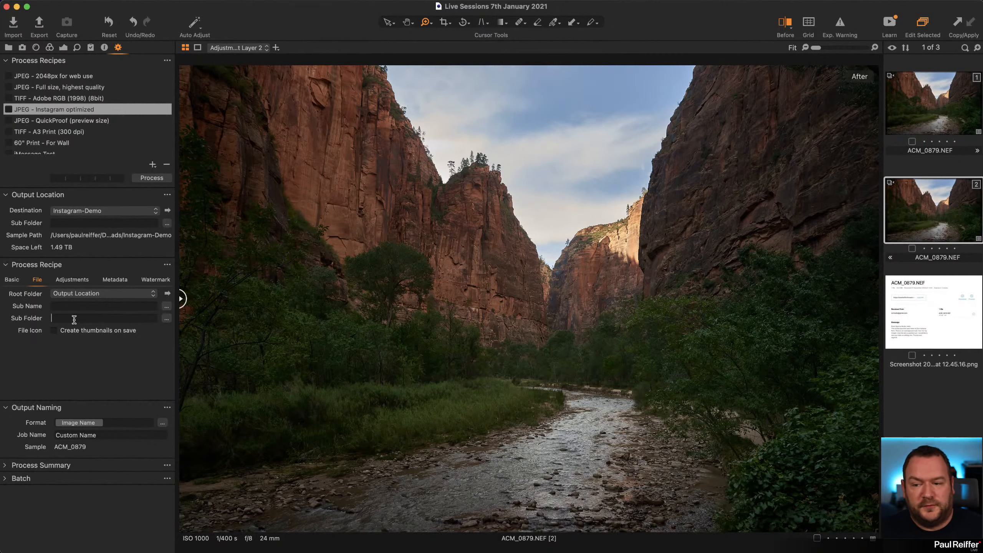
click(59, 317)
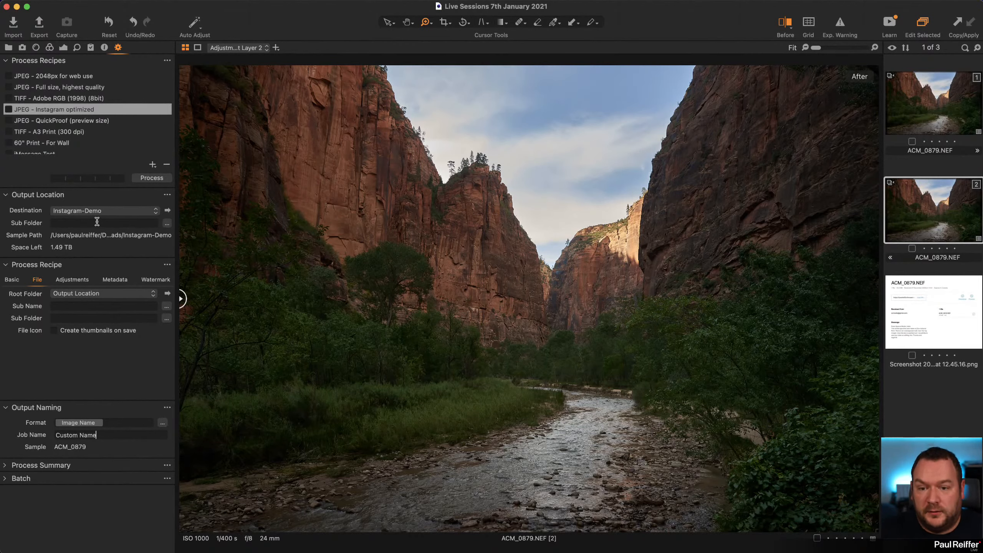
click(44, 122)
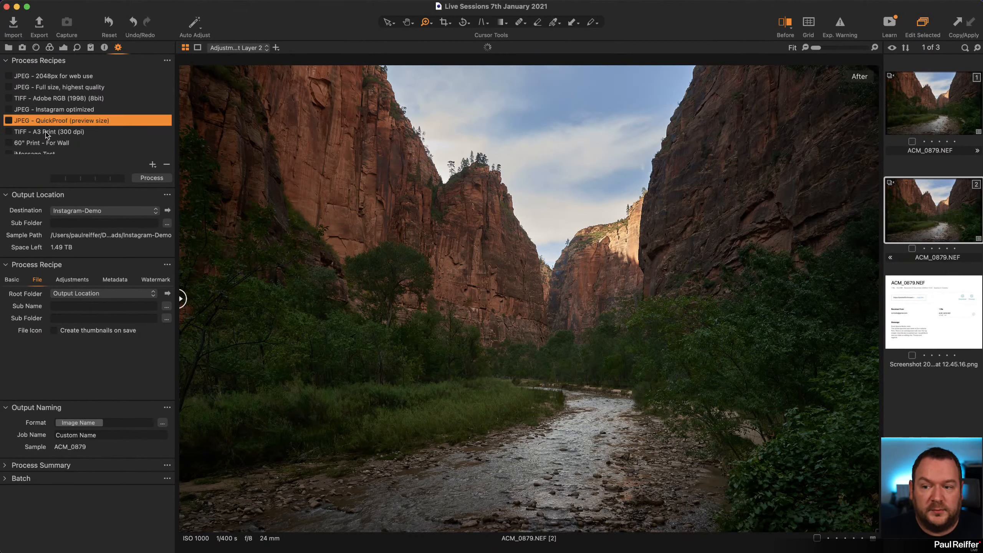
click(49, 132)
click(45, 141)
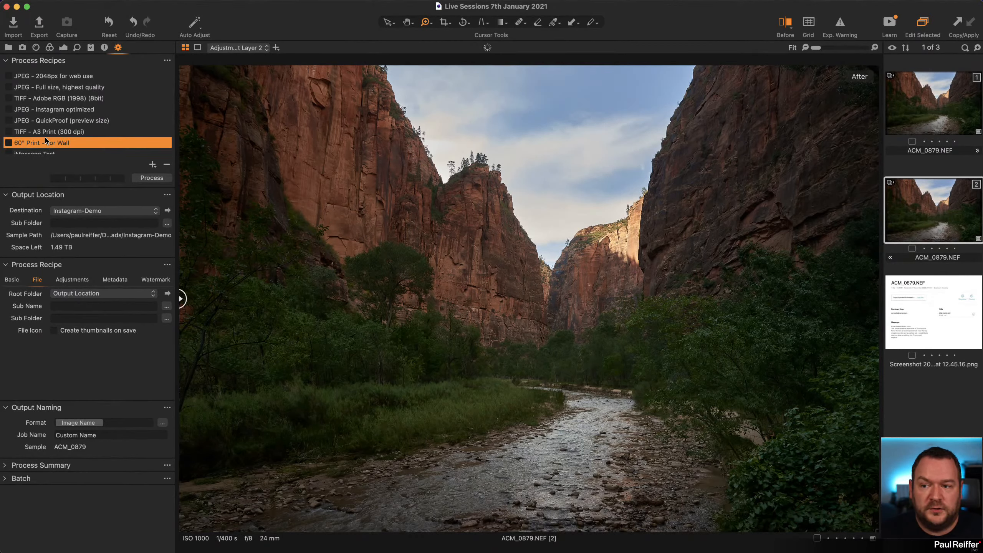
click(55, 77)
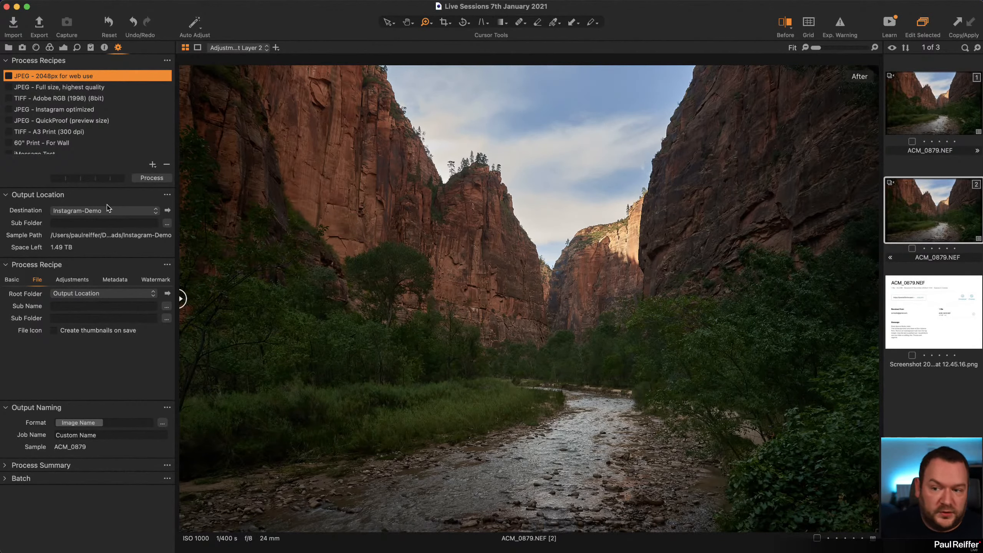
- Set the sub folder of the JPEG - Instagram optimized recipe to Insta
click(54, 109)
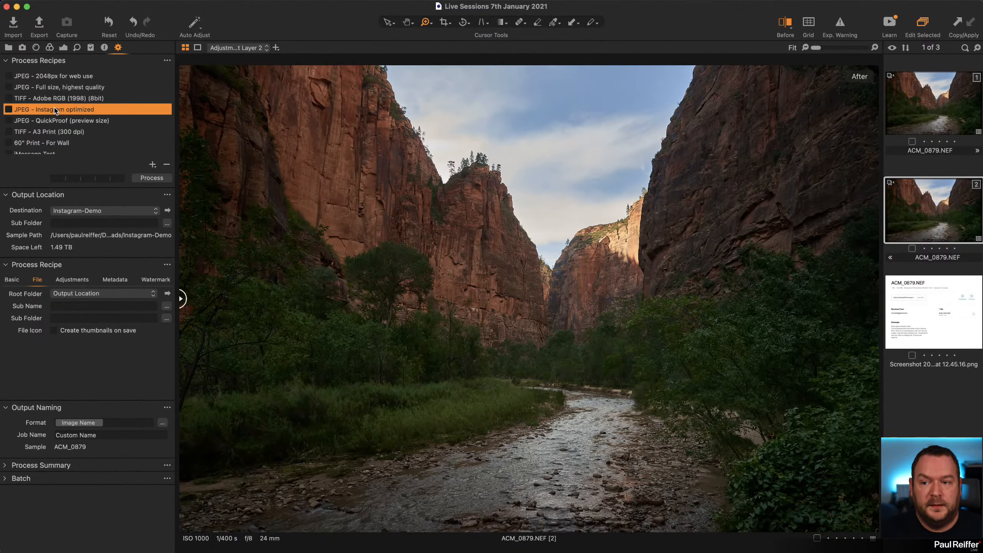
click(75, 317)
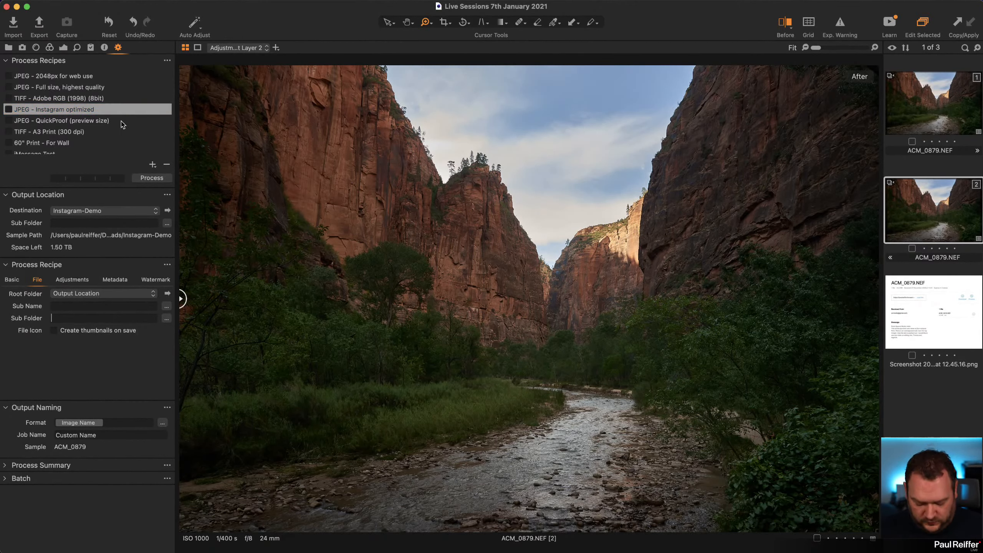
text(Insta)
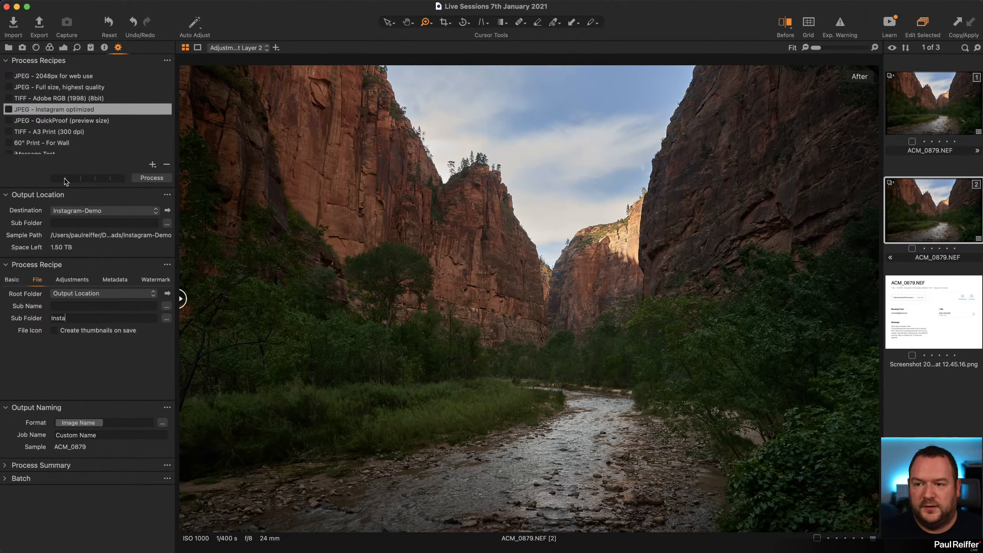
- Set the sub folder of the TIFF - Adobe RGB (1998) (8bit) recipe to Adobe TIFF
click(70, 98)
click(83, 318)
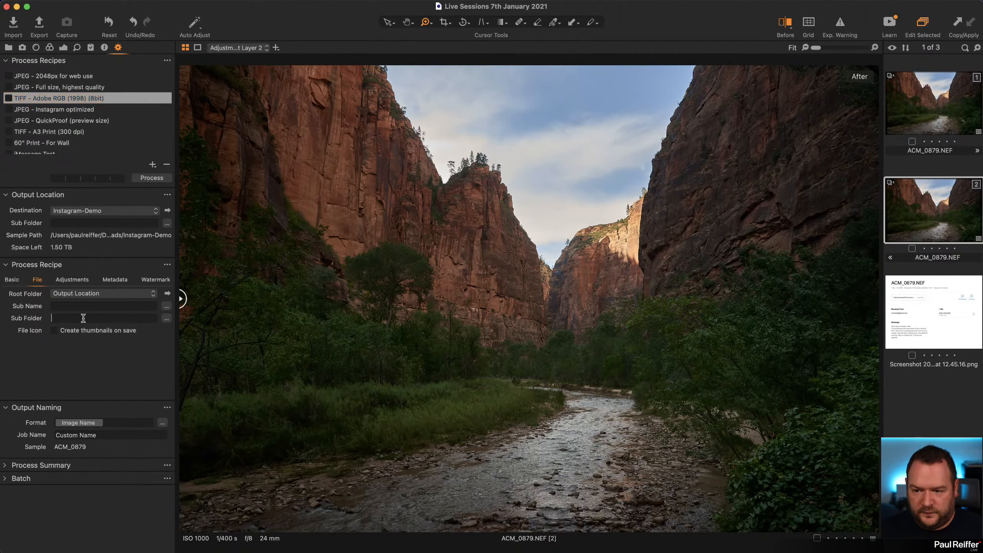
text(Adobe TI)
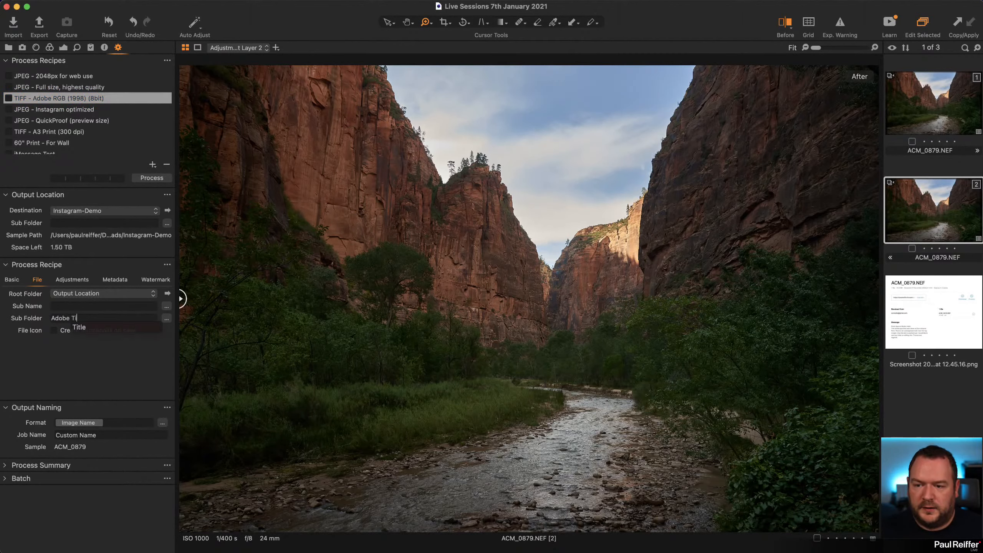
text(FF)
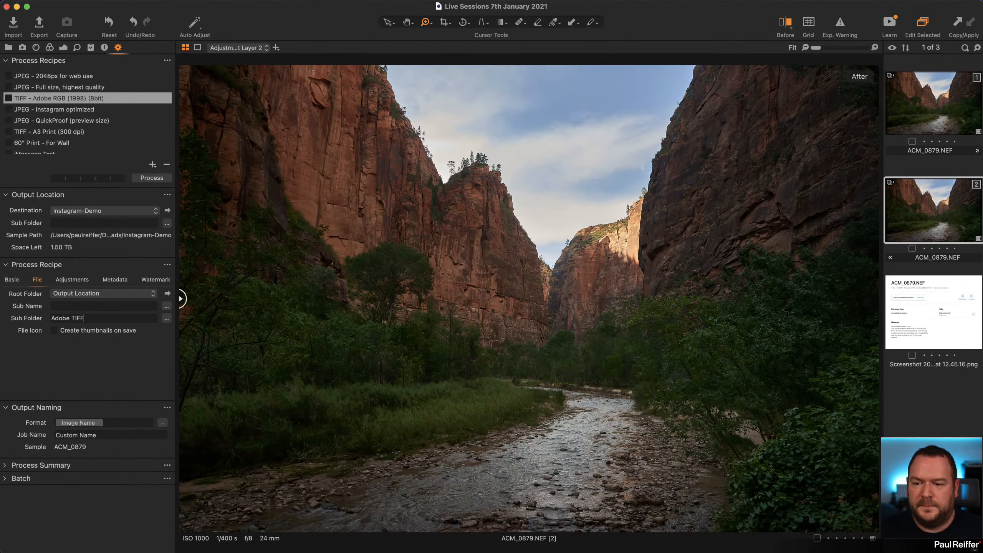
- Set the sub folder of the JPEG - Full size, highest quality recipe to FS JPG
click(58, 87)
click(87, 317)
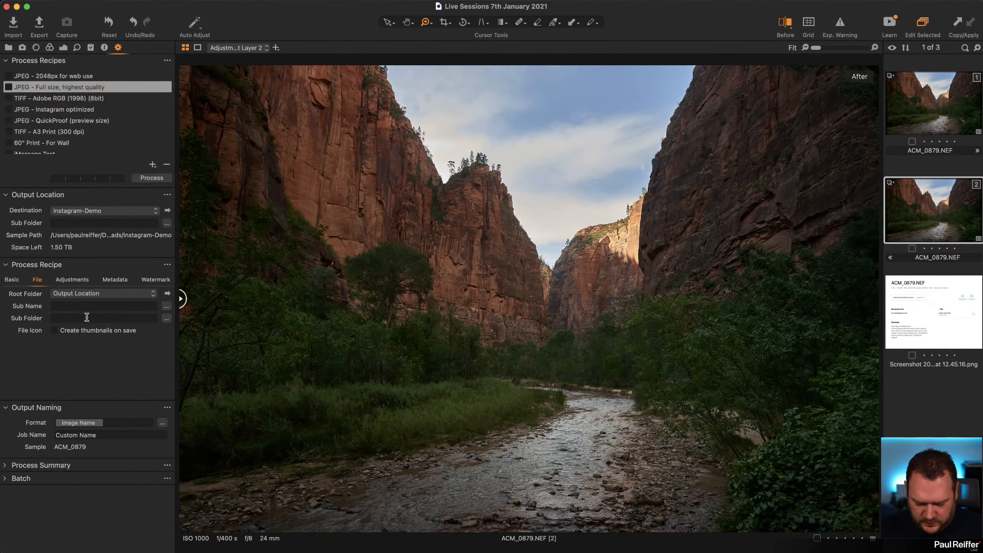
text(FS JPG)
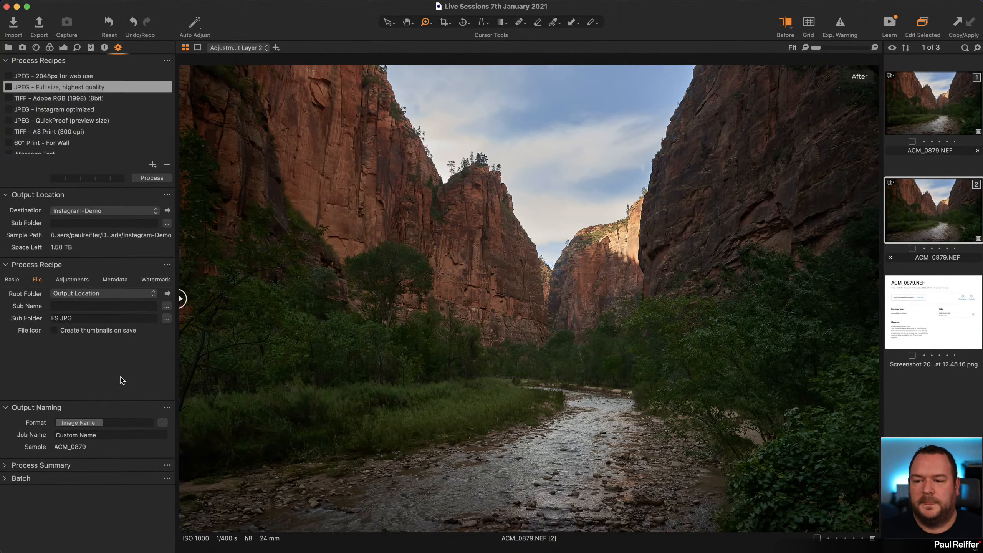
- Compare the sub folder settings of the Instagram optimized, Adobe RGB TIFF and full-size JPEG recipes
click(53, 110)
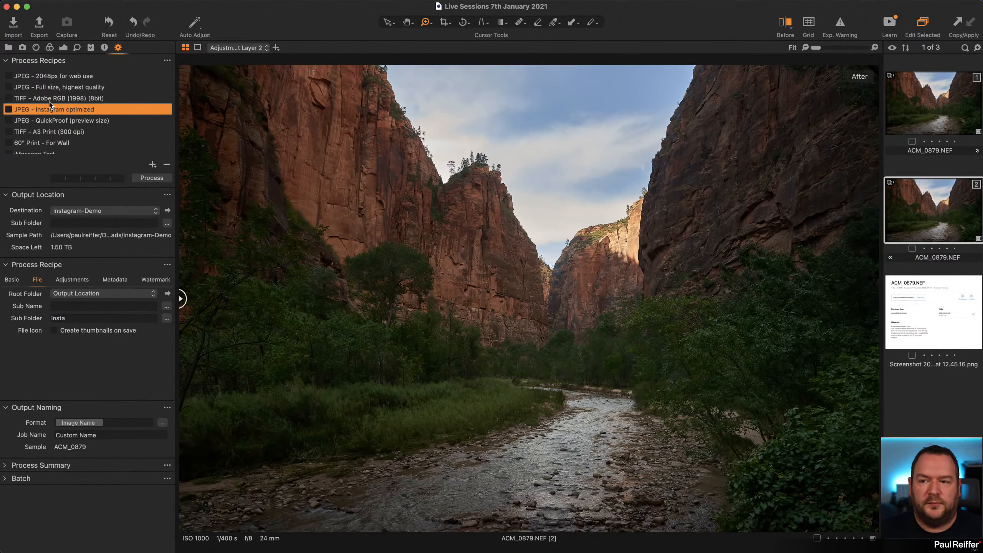
click(50, 99)
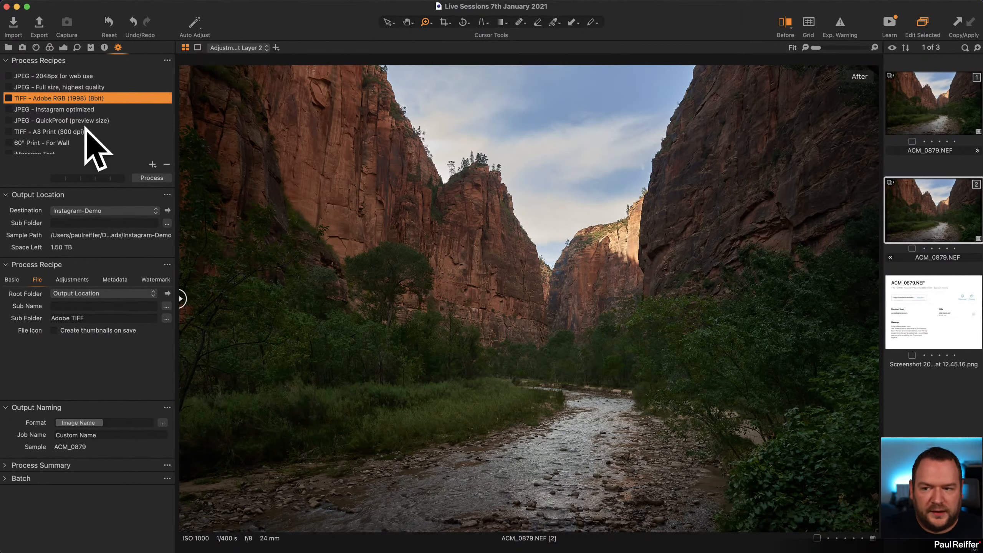
click(61, 88)
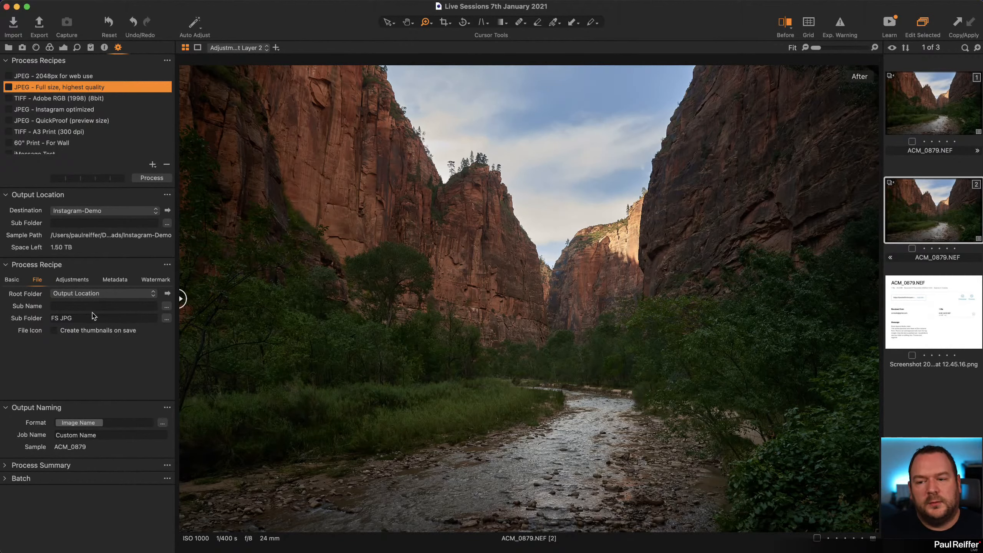
- Change the output destination to Downloads and check the Adobe RGB TIFF and Instagram optimized recipes' sub folders
click(91, 214)
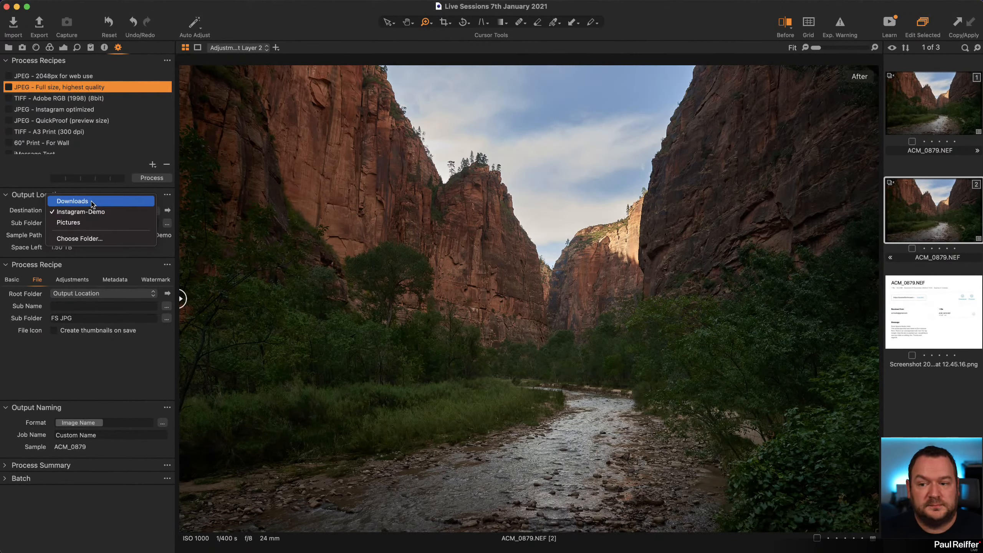
click(92, 201)
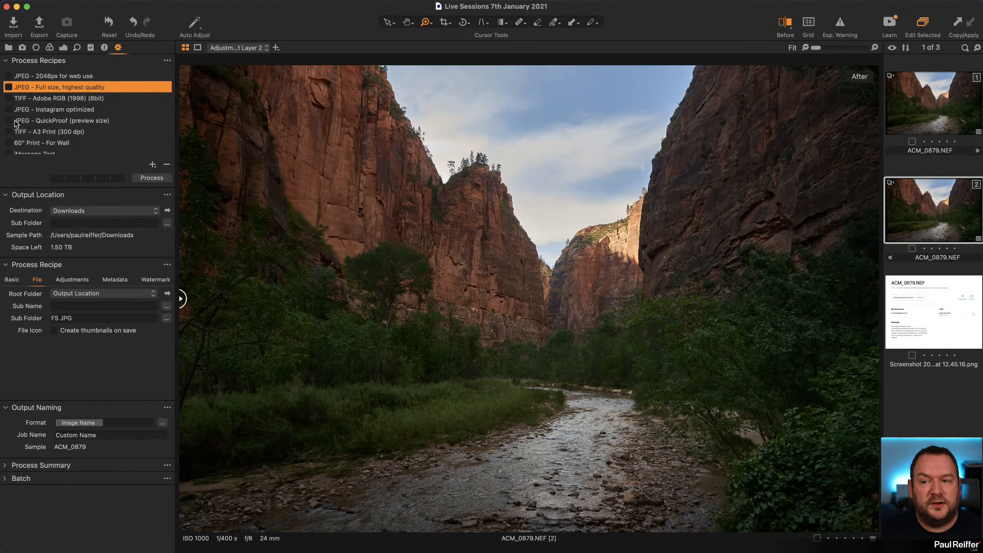
click(48, 99)
click(51, 110)
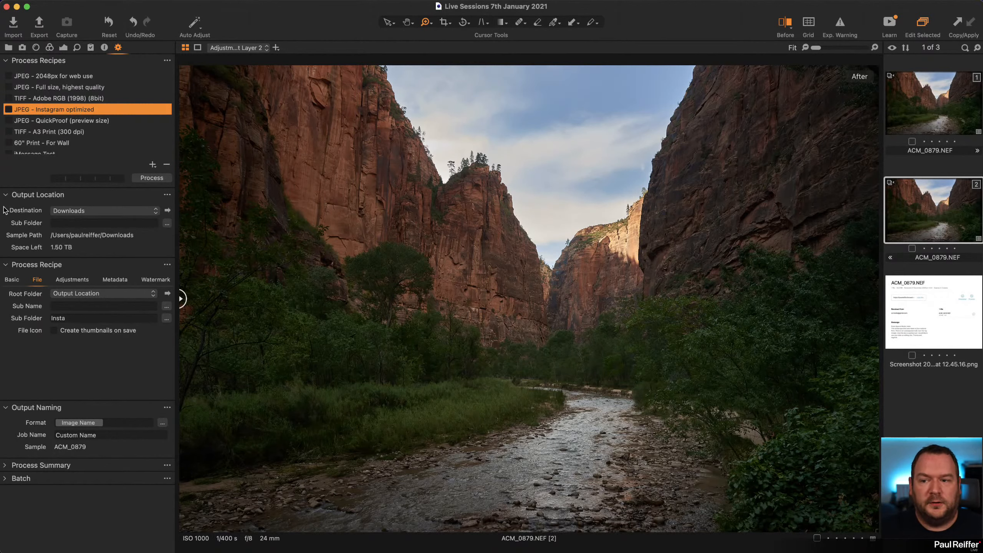
- Restore the output destination to Instagram-Demo and clear the sub folder of the JPEG - Instagram optimized recipe
click(88, 211)
click(58, 225)
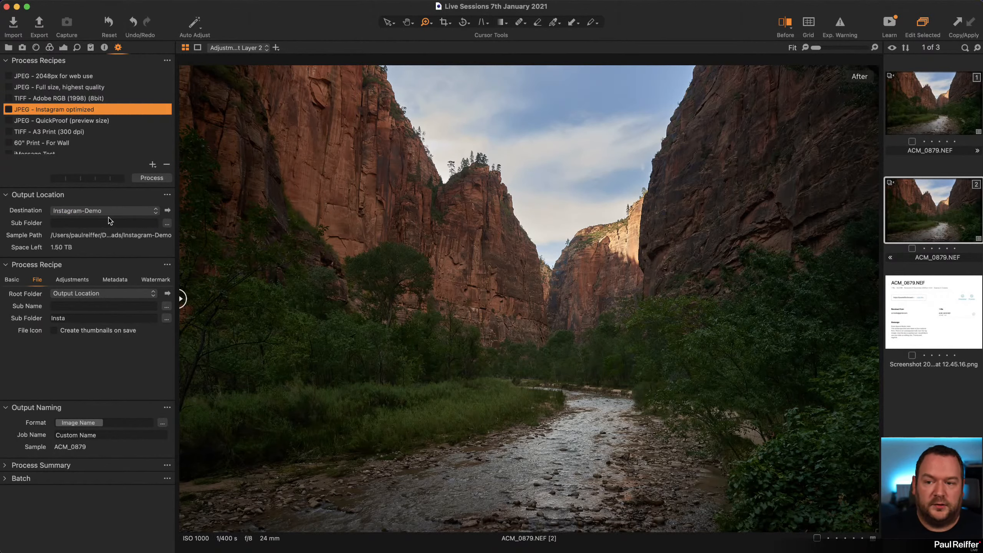
double_click(78, 318)
key(BackSpace)
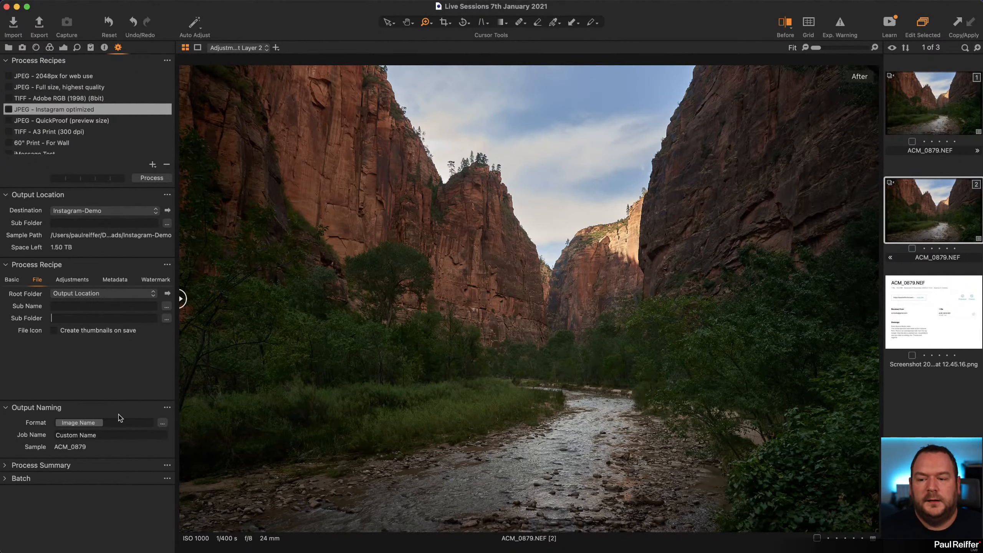
click(113, 423)
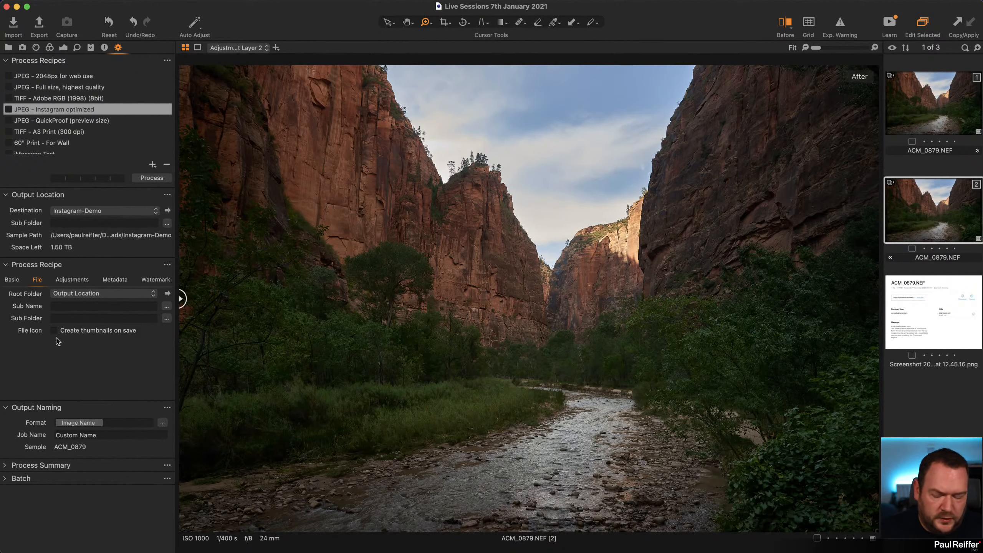
- Enable the JPEG - Instagram optimized recipe and look through the remaining process recipes
click(9, 109)
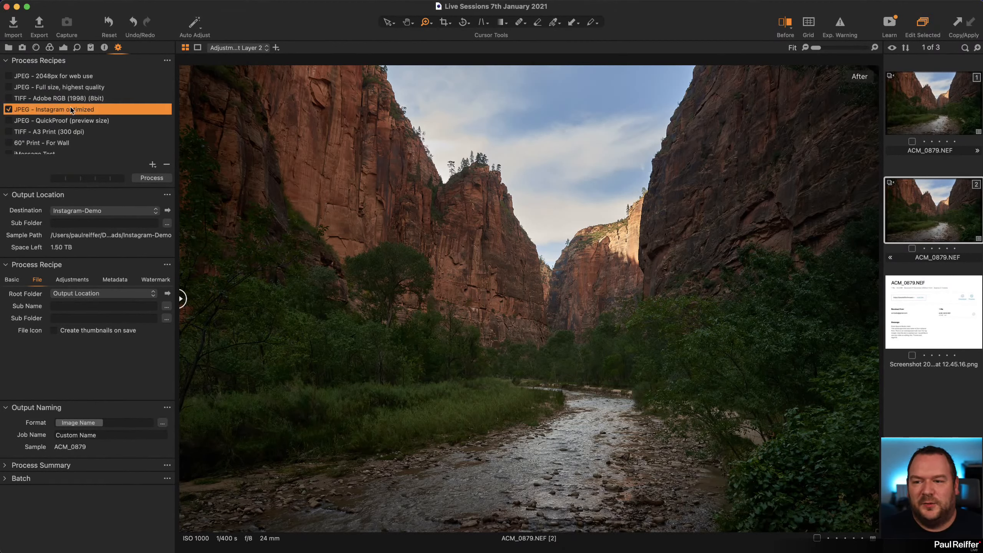
click(63, 121)
scroll(62, 124, down, 1)
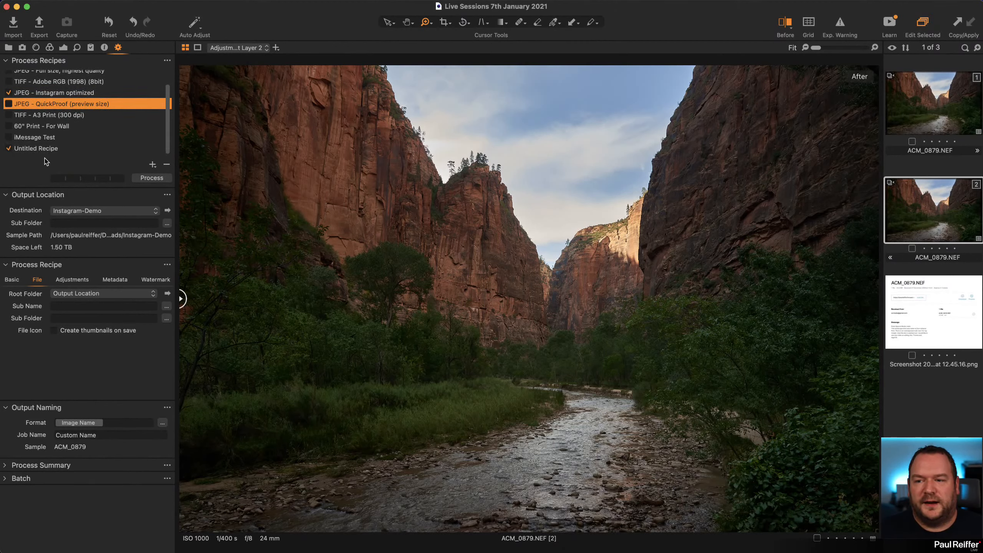
- Disable the JPEG - Instagram optimized recipe and set the Untitled Recipe's sub folder to 1080-wide
click(28, 149)
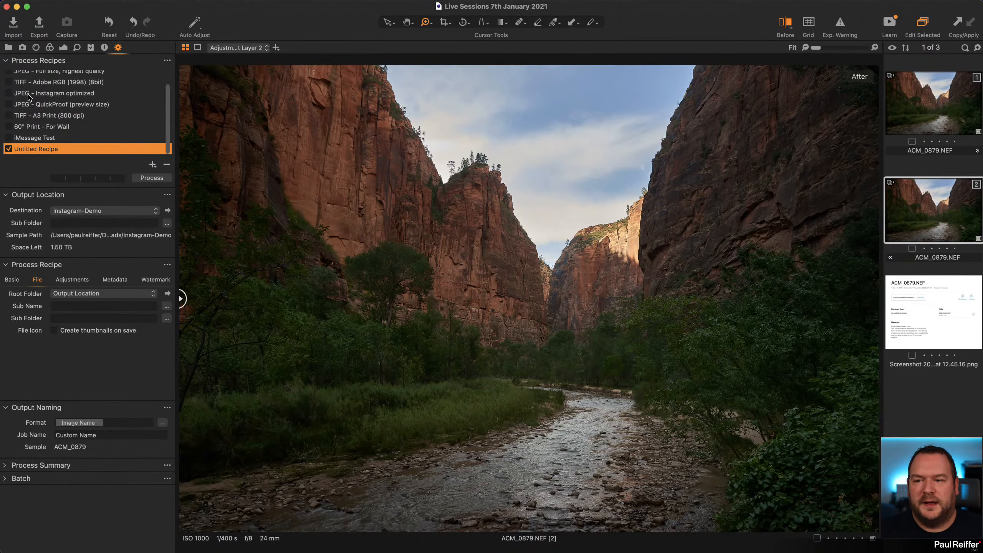
double_click(50, 150)
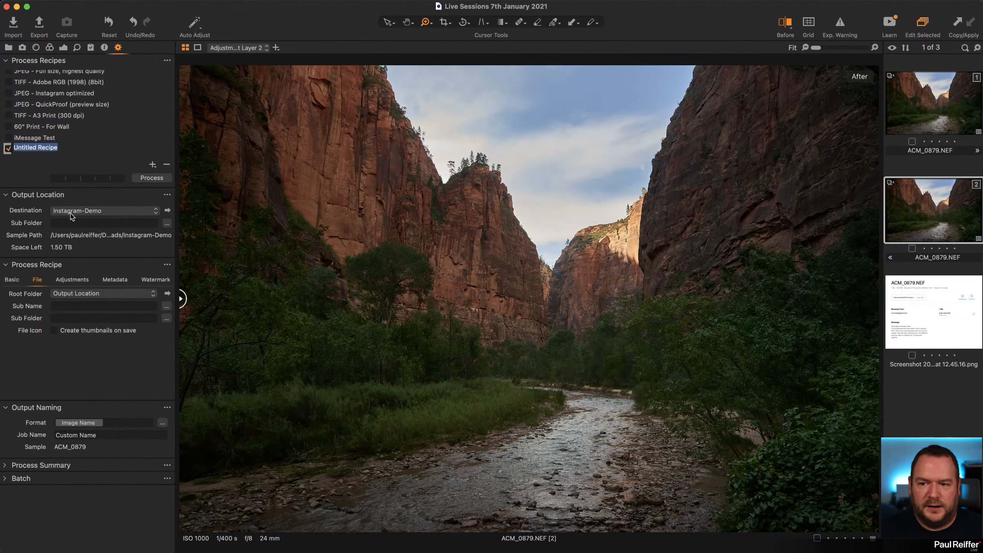
click(90, 319)
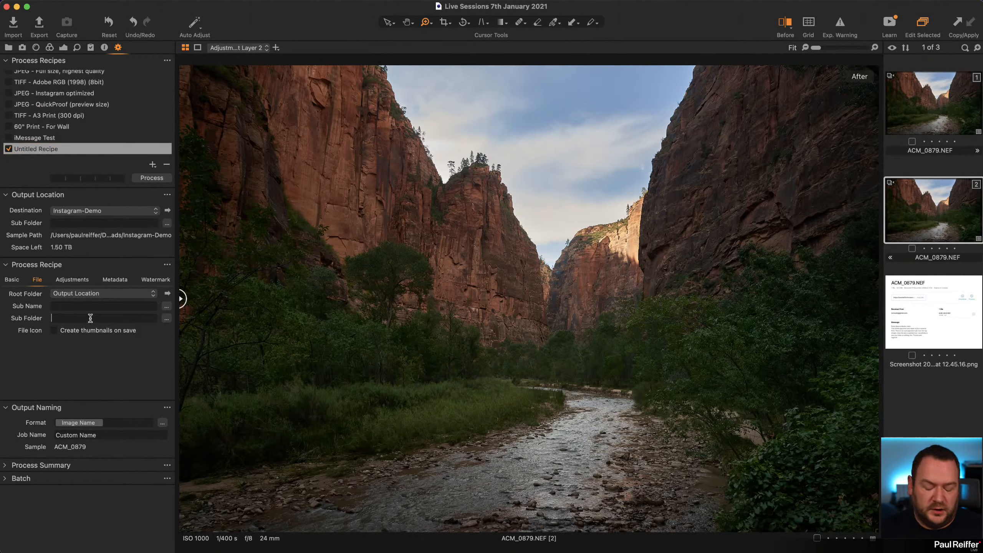
text(1080)
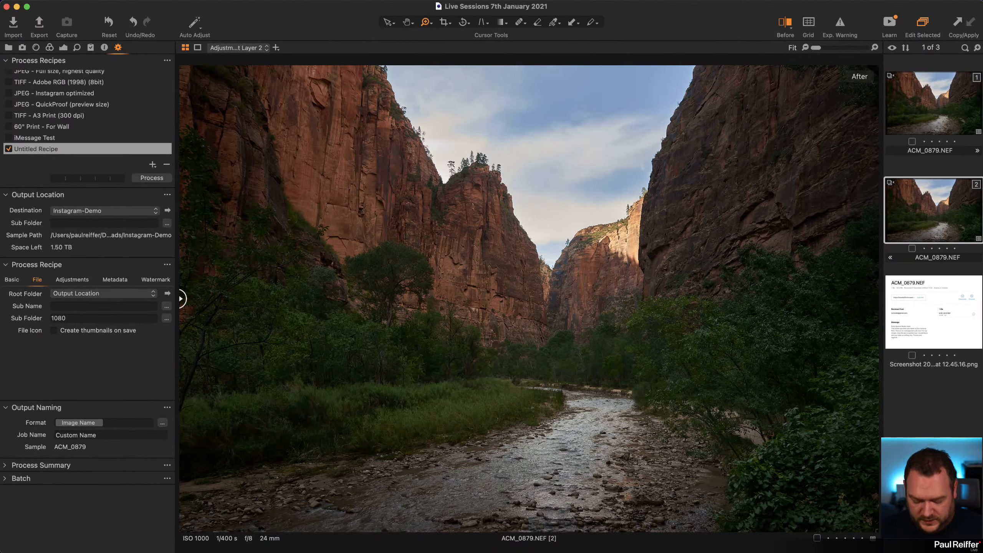
text(-wide)
key(Return)
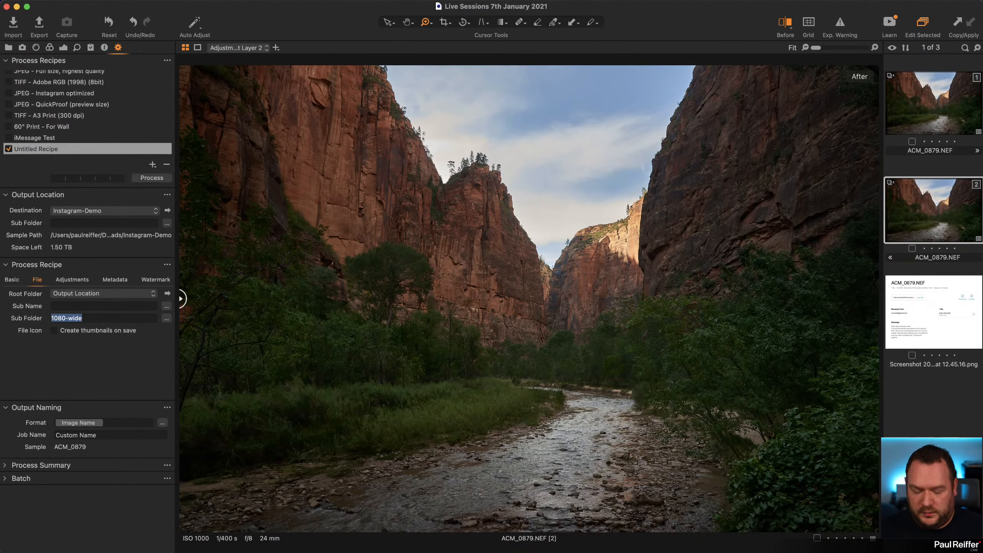
- Set the Untitled Recipe's sub folder to Instagram-Output and its JPEG quality to 100
text(Instagram-)
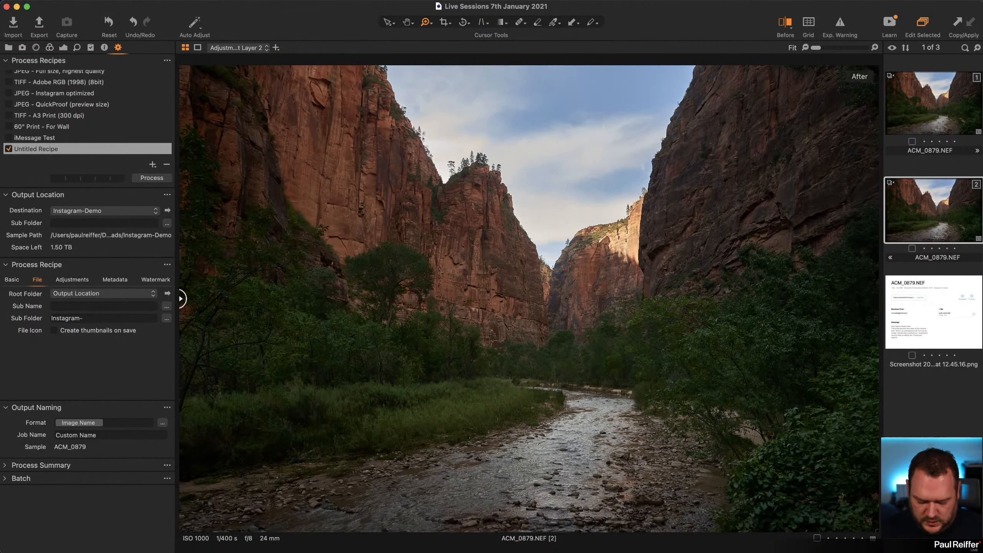
text(Output)
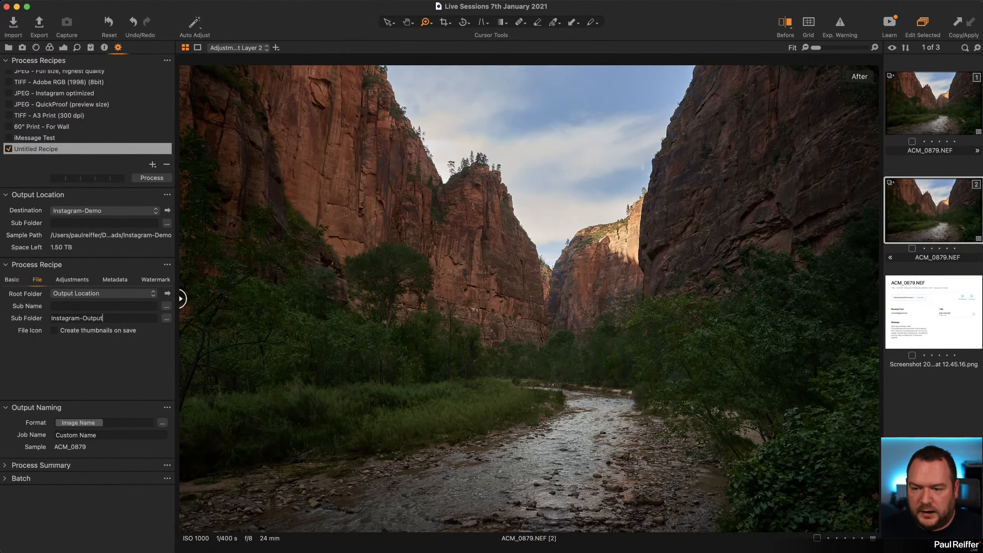
click(12, 280)
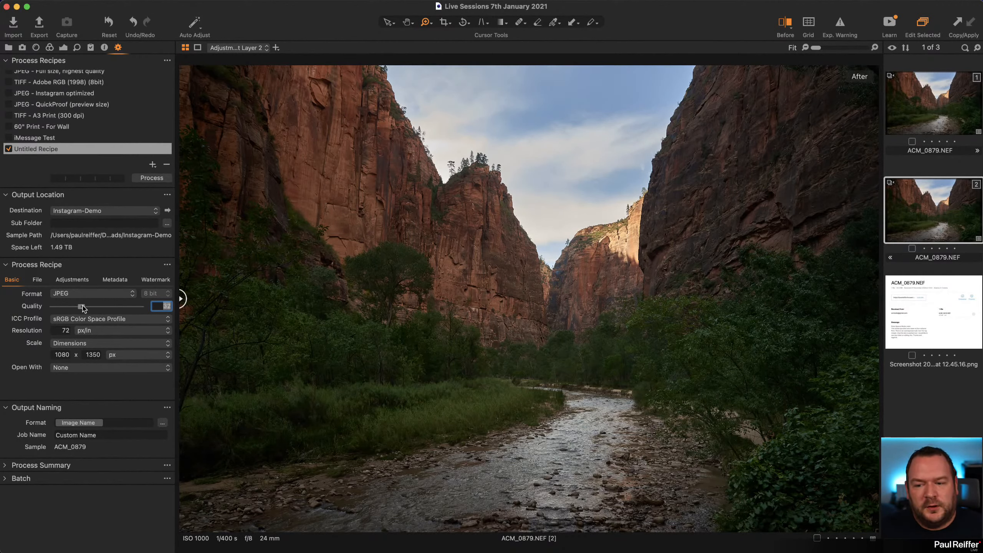
click(156, 306)
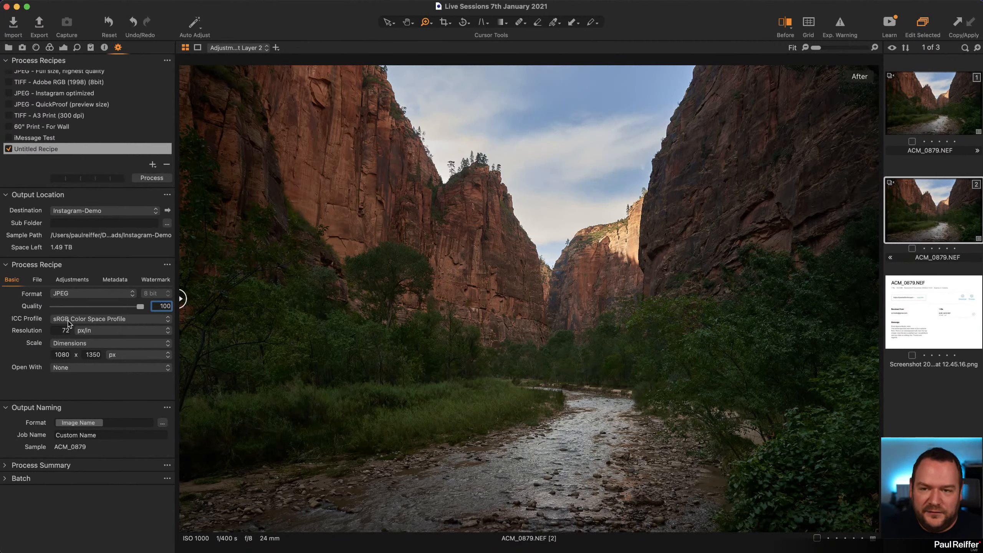
- Check the recipe's ICC profile choices, keeping sRGB Color Space Profile, and set the resolution to 144 px/in
click(117, 323)
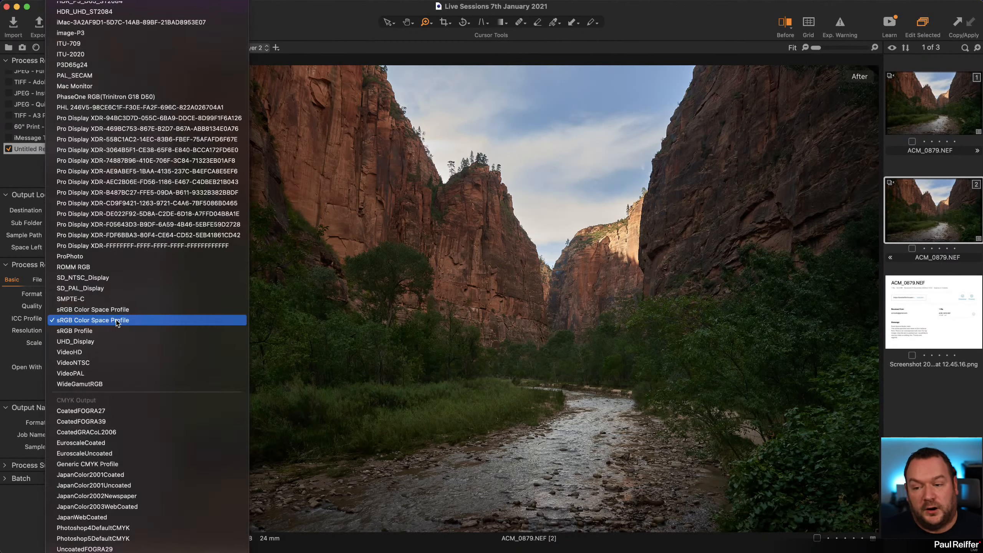
click(14, 319)
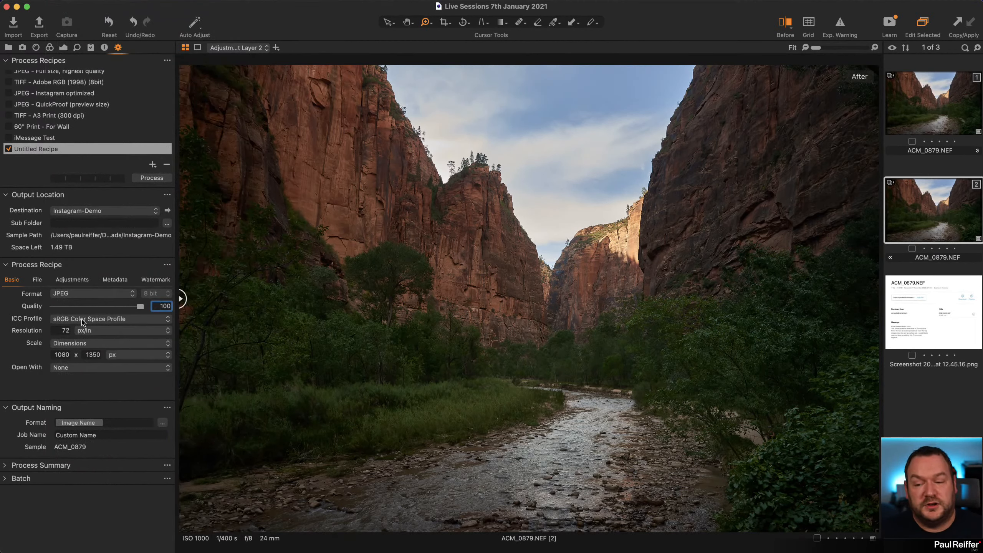
click(58, 331)
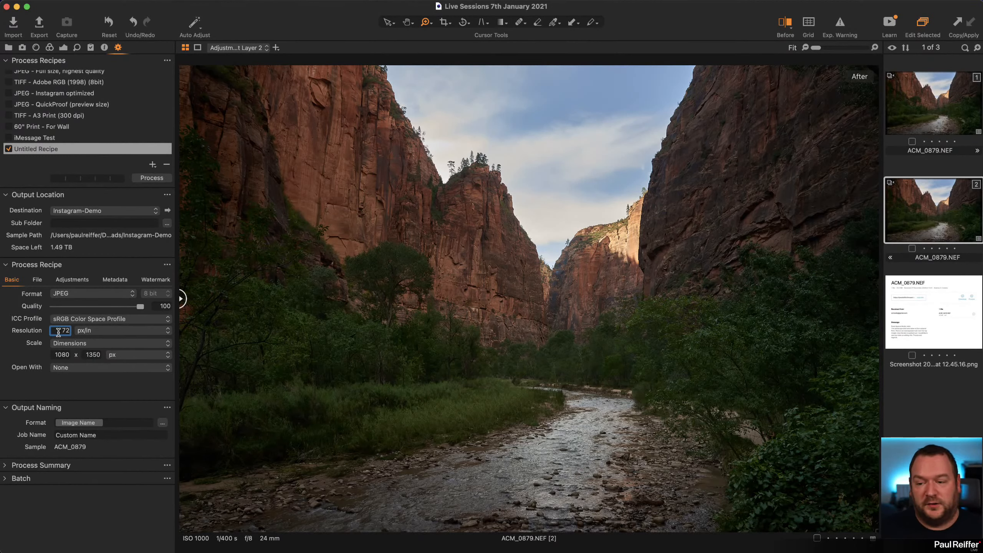
text(144)
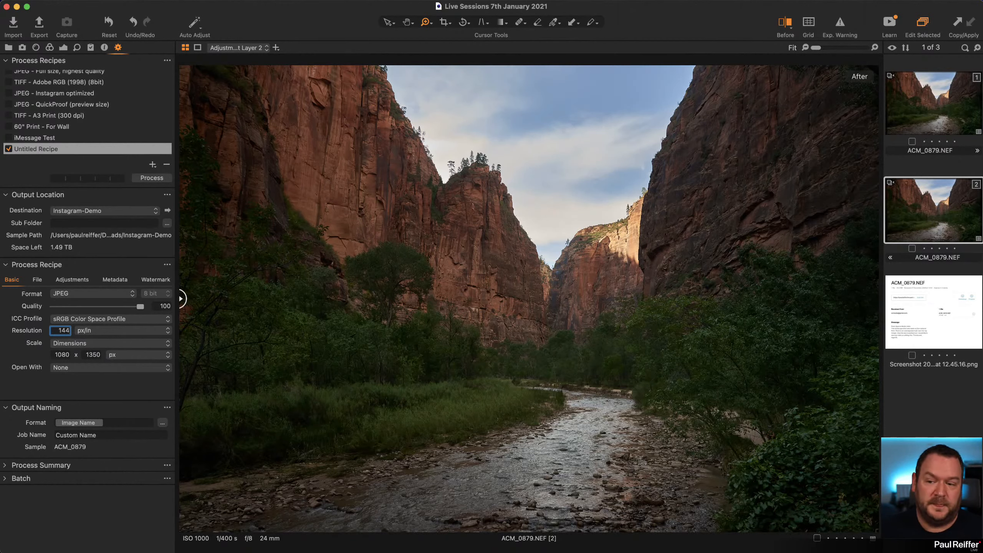
- Try a recipe resolution of 300 px/in and restore it to 144 px/in
key(BackSpace)
key(BackSpace)
key(BackSpace)
text(300)
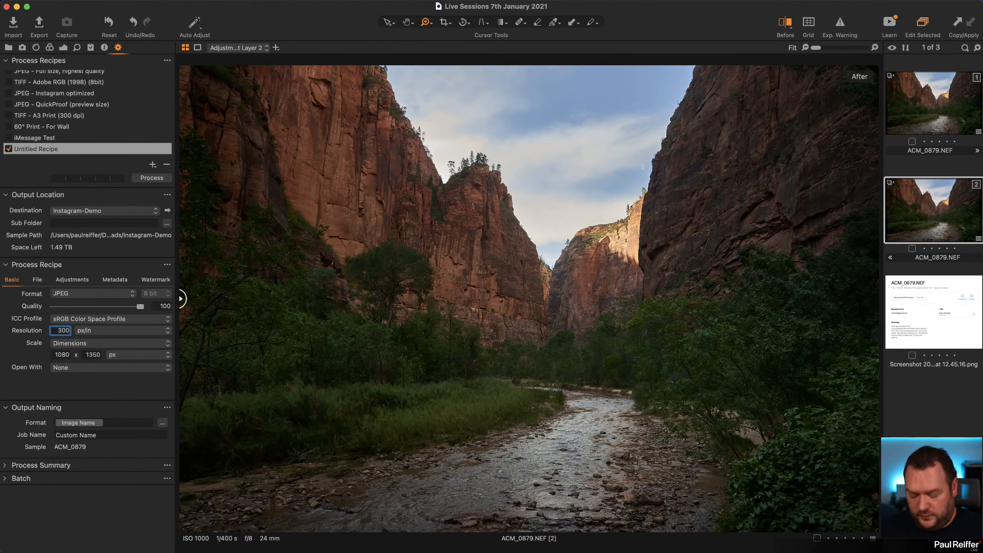
key(Tab)
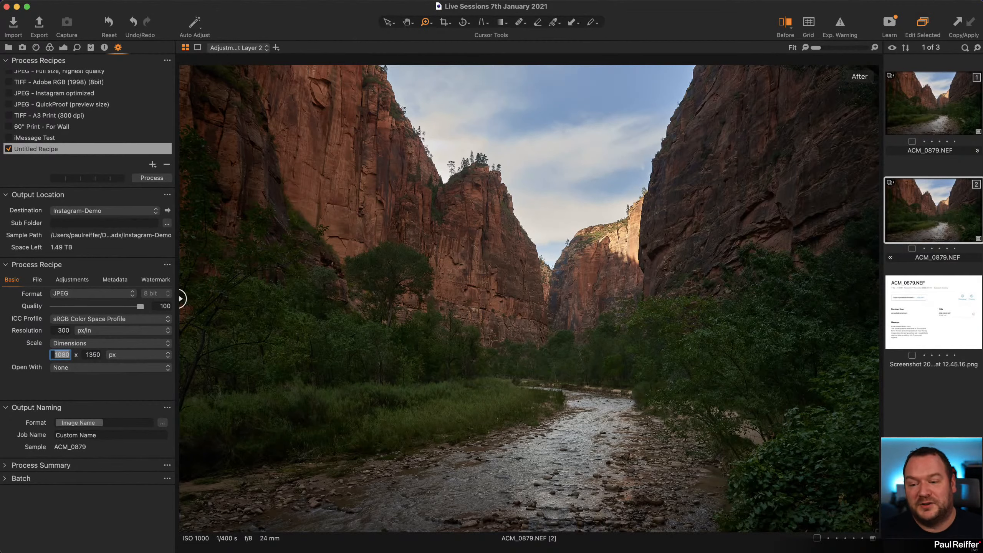
drag(54, 332, 286, 329)
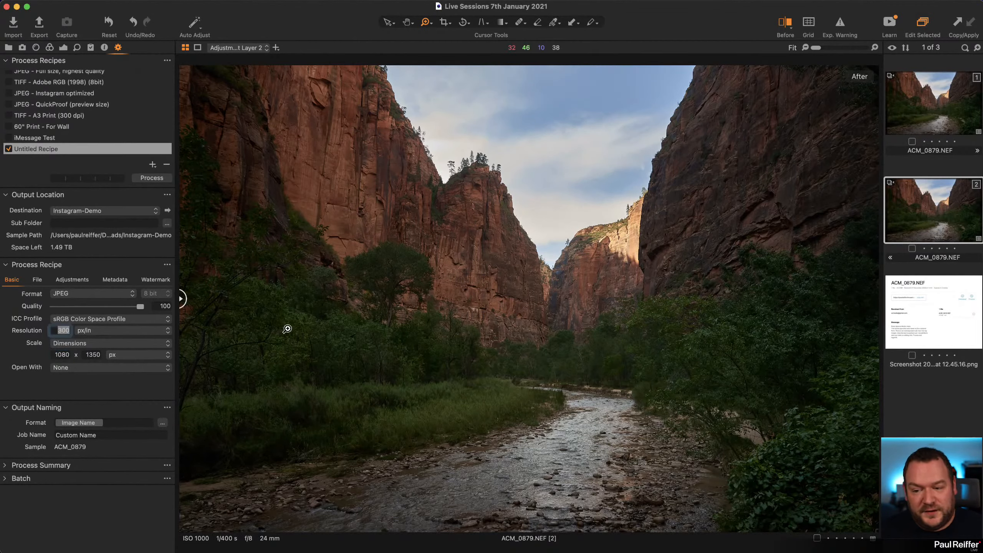
text(144)
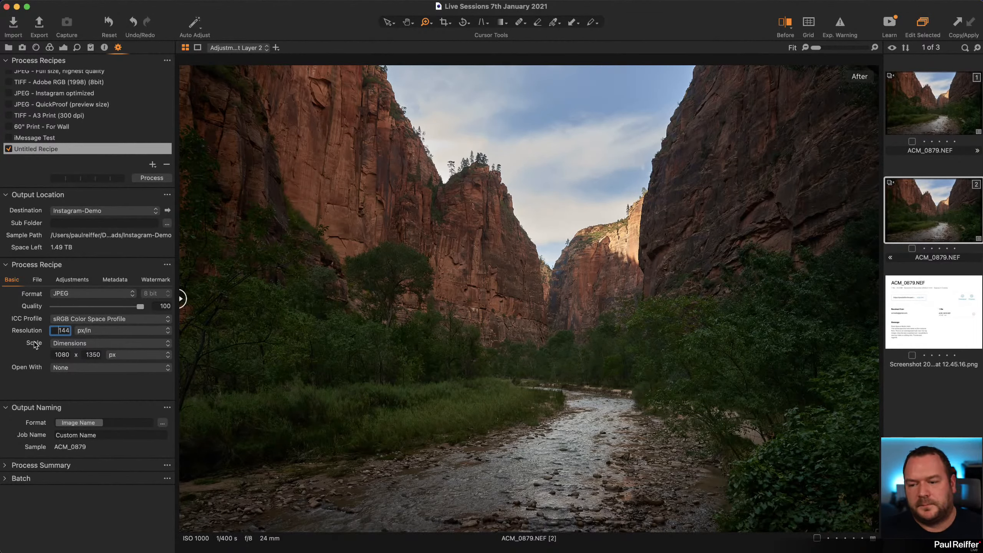
- Scale the recipe's output by Width in pixels and set the width to 1080 px
click(69, 343)
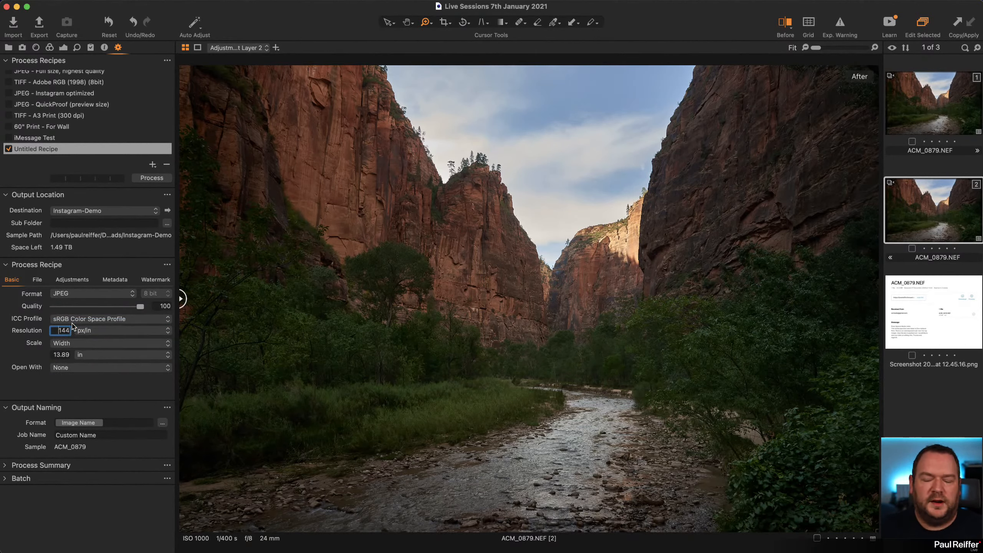
click(90, 356)
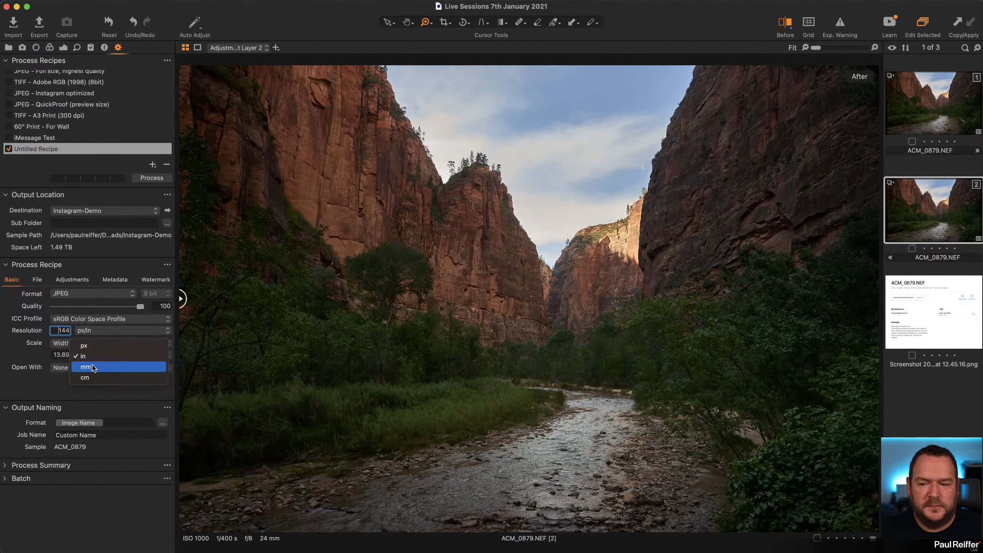
click(93, 345)
click(68, 357)
double_click(67, 357)
text(1080)
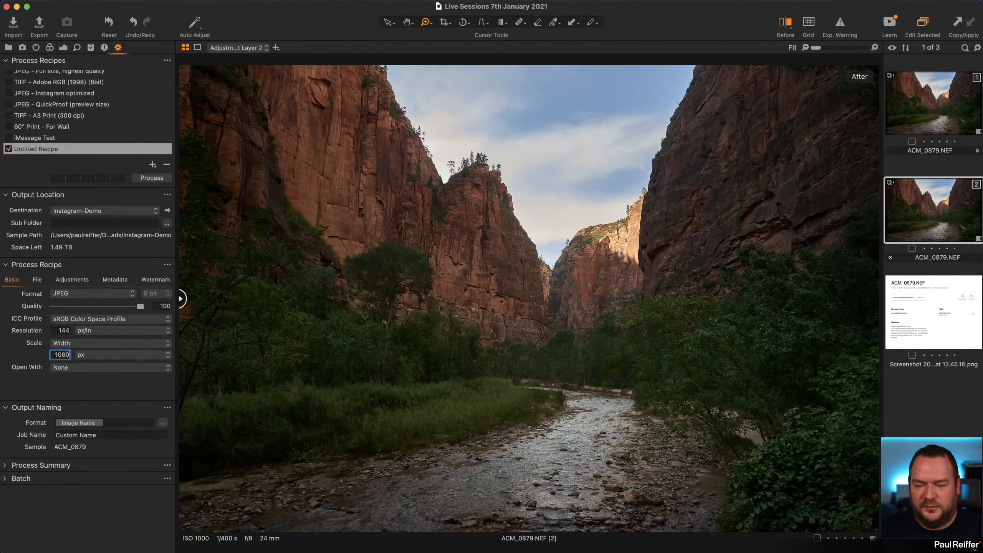
key(Tab)
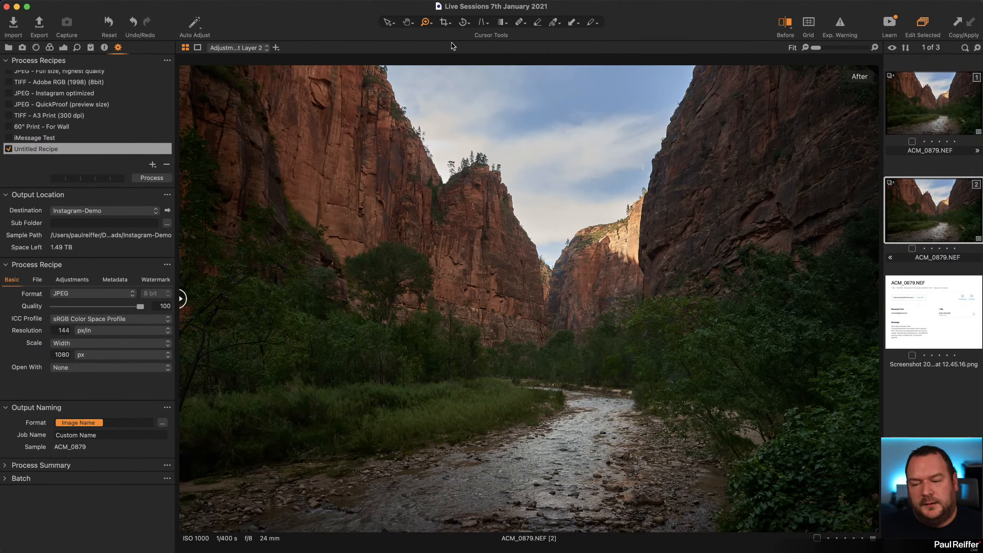
- Recheck the ICC profile choices, keeping sRGB Color Space Profile, and set the recipe's output width to 2160 px
click(55, 355)
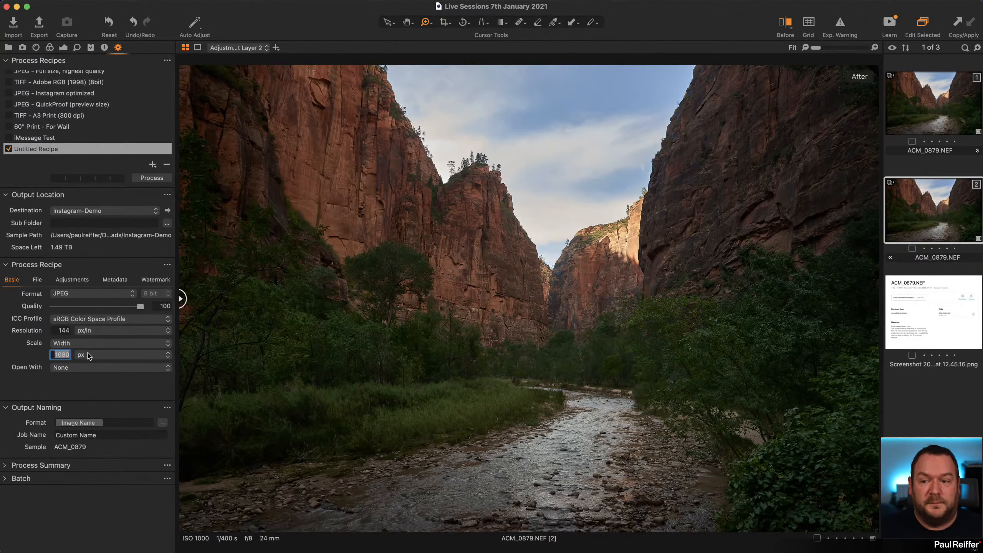
click(73, 322)
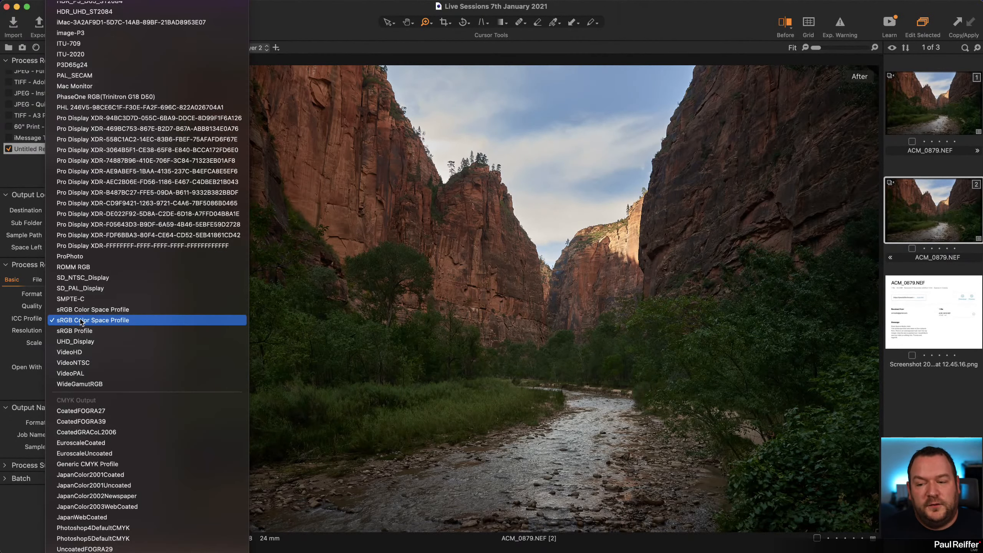
click(14, 325)
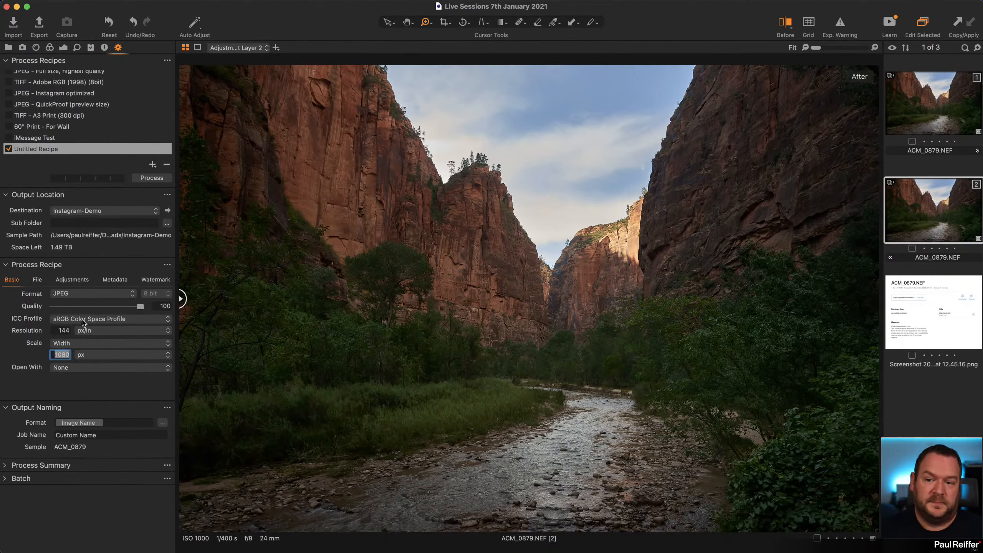
click(53, 355)
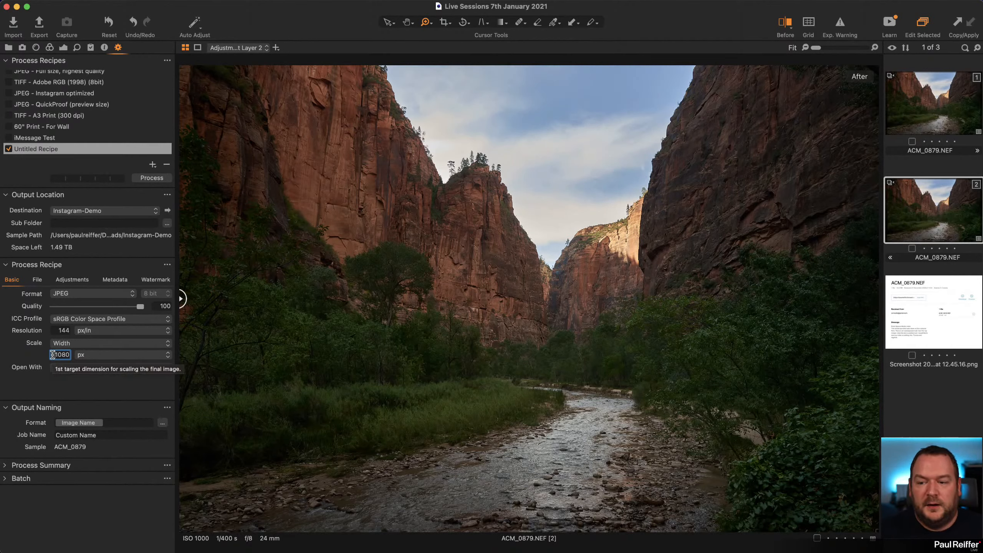
drag(54, 353, 69, 353)
text(2160)
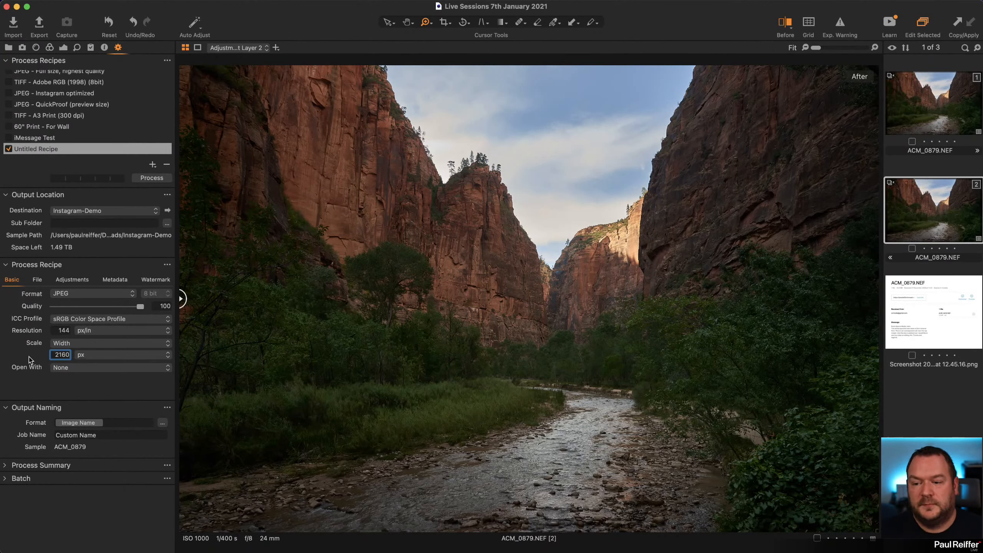
click(62, 330)
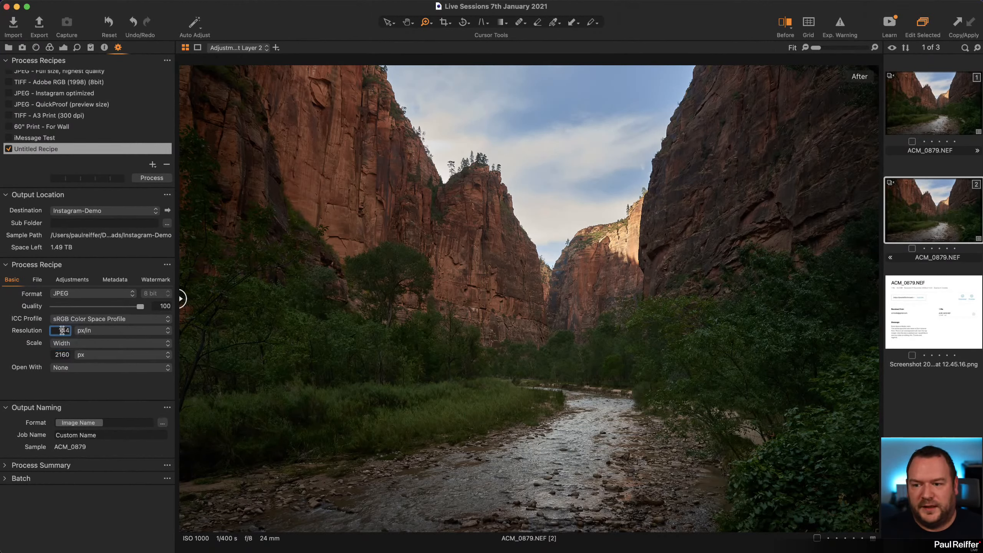
click(60, 354)
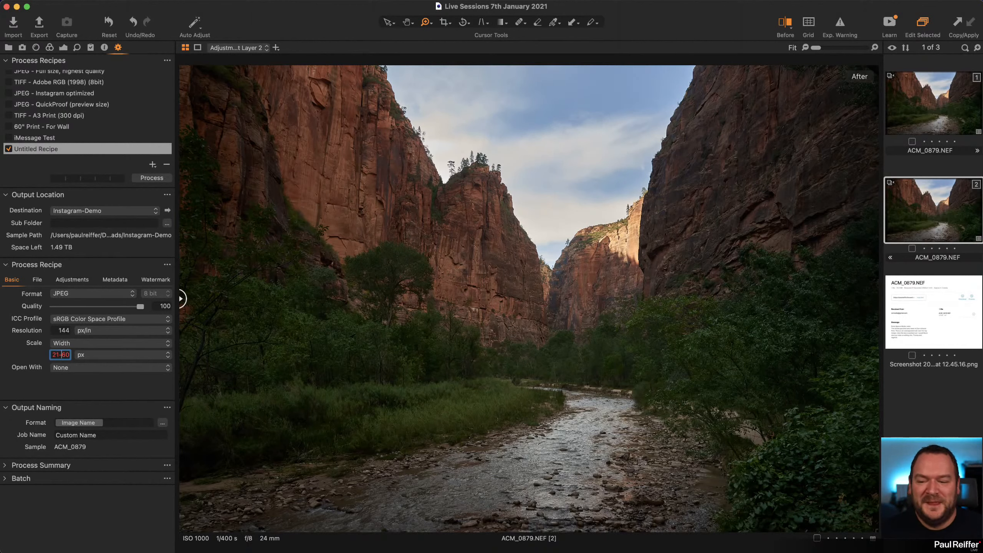
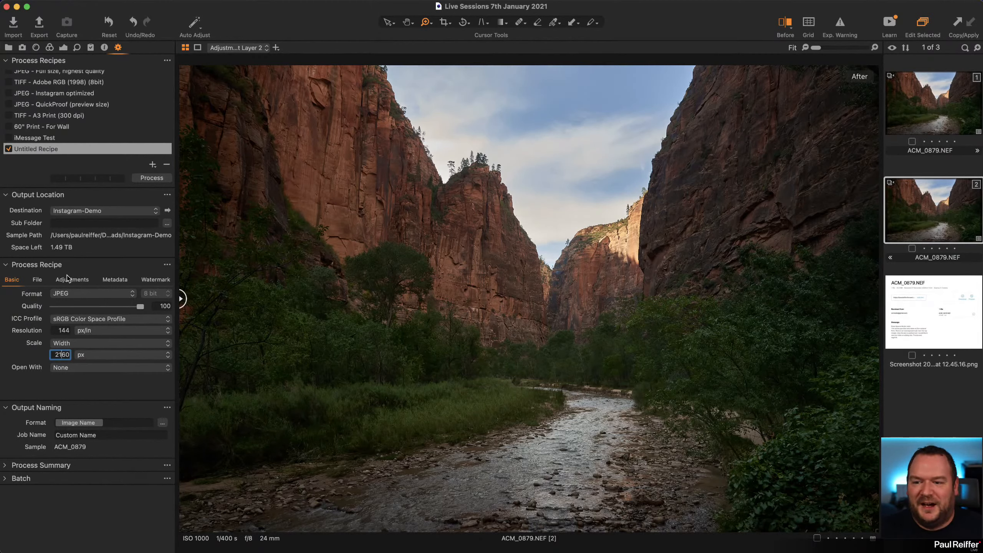
- Check the recipe's crop and sharpening adjustments, keeping the crop option at Respect crop
click(76, 280)
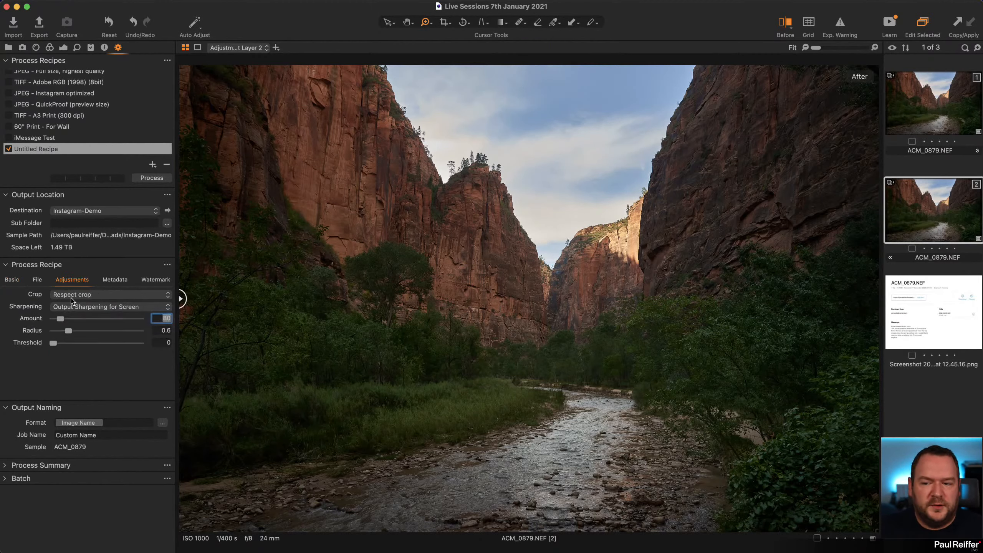
click(76, 297)
click(75, 297)
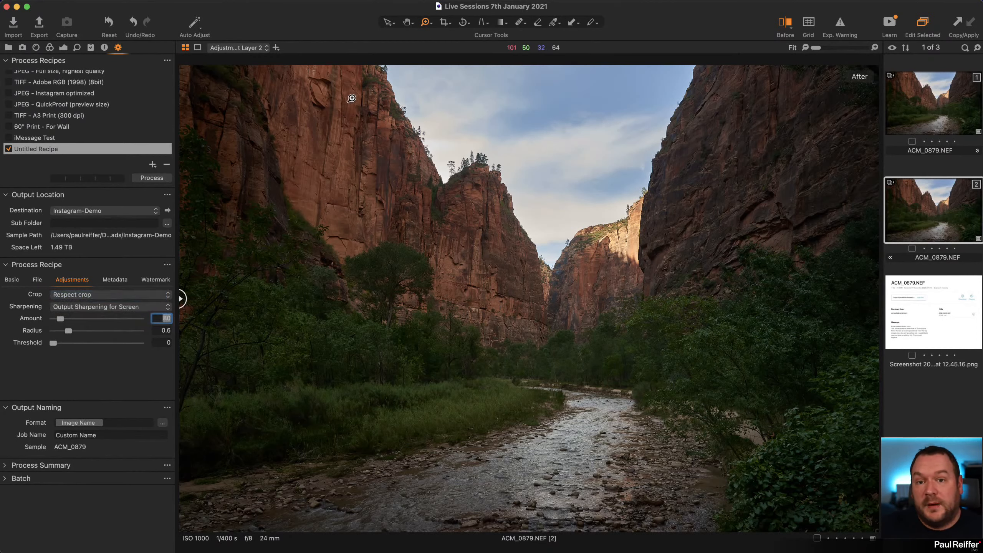
- Crop the second ACM_0879.NEF variant to a full-height 4x5 portrait frame around the canyon gap and river
click(444, 23)
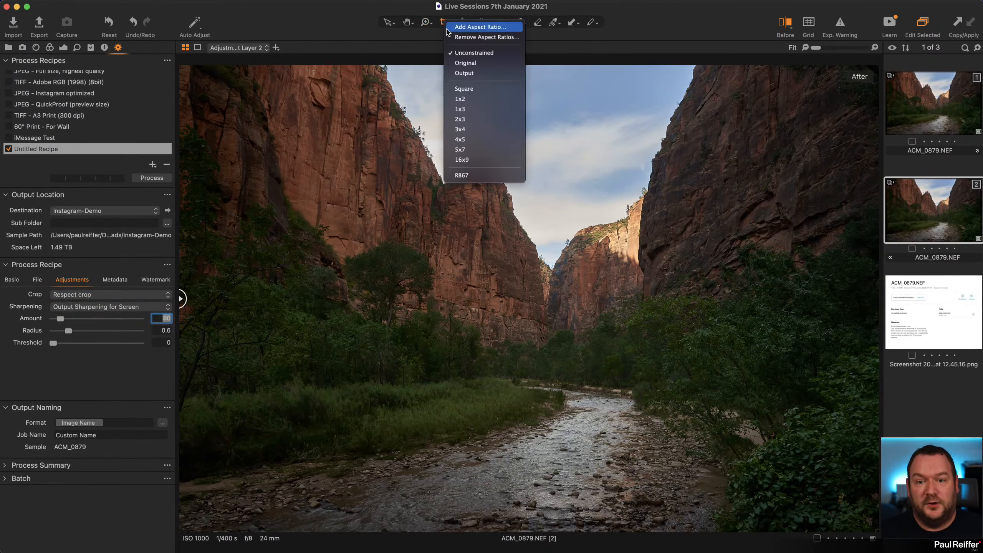
click(481, 142)
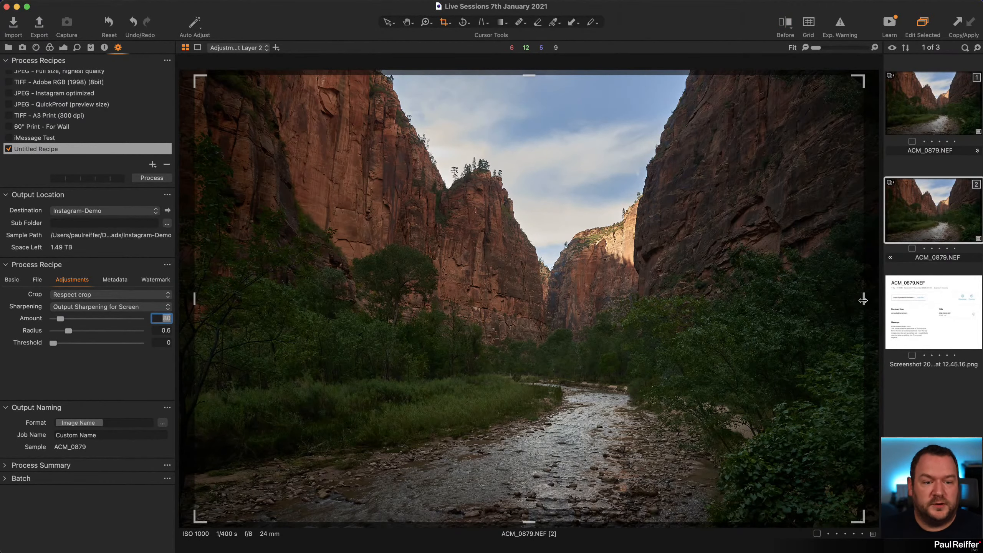
drag(863, 300, 455, 387)
drag(322, 195, 320, 26)
drag(465, 178, 373, 157)
drag(318, 247, 396, 149)
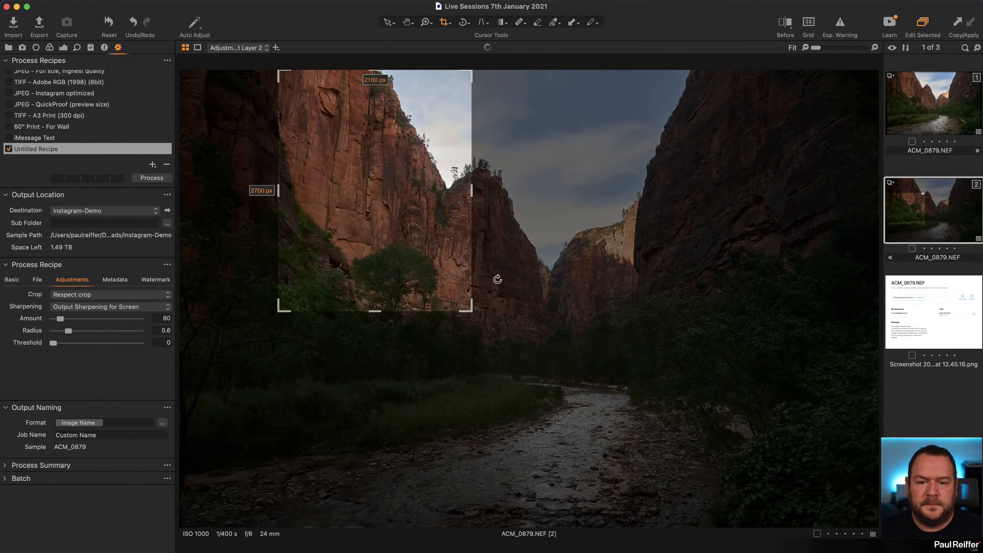
drag(471, 311, 630, 535)
drag(532, 405, 560, 381)
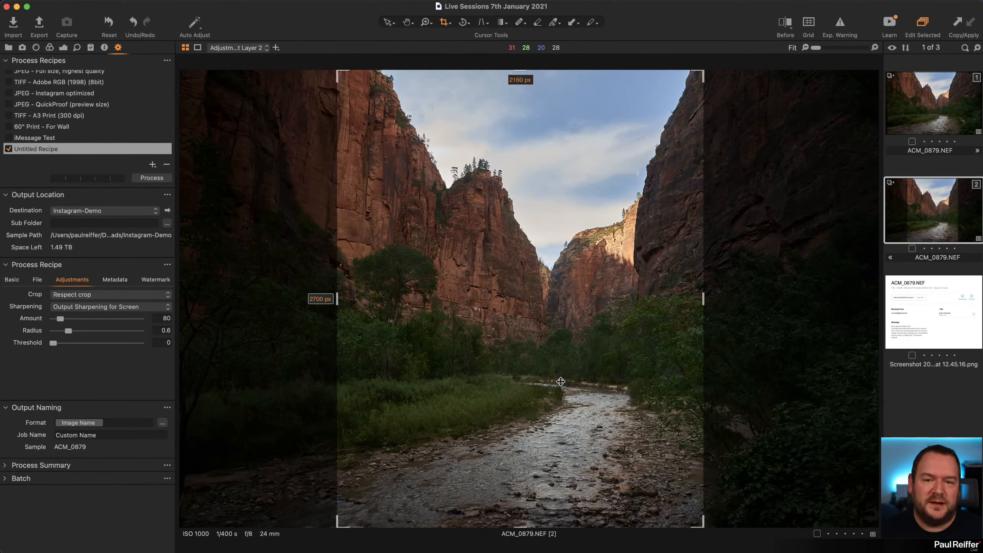
- Shift the portrait crop frame slightly to the right over the canyon photo and leave the Crop tool
drag(527, 347, 535, 347)
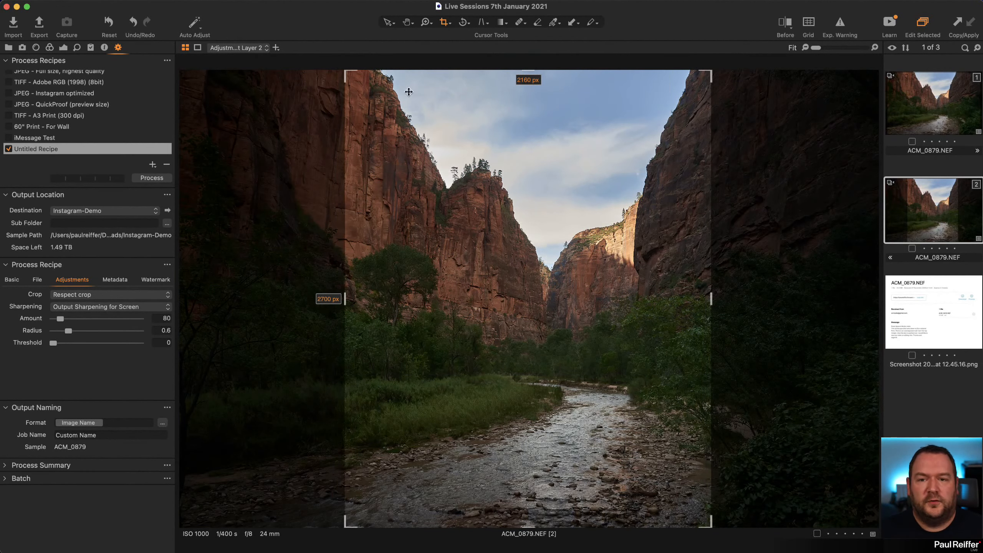
click(388, 22)
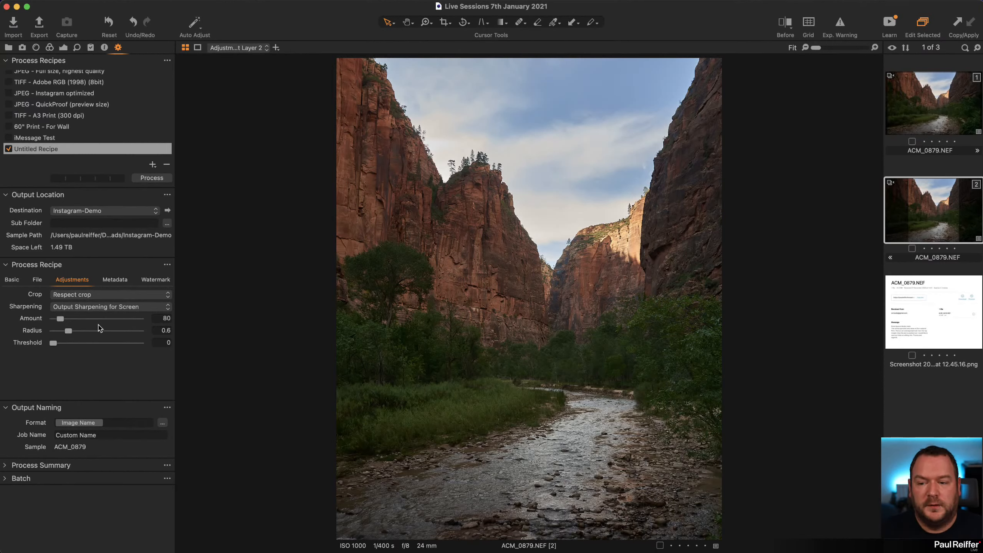
- Keep the recipe's sharpening on Output Sharpening for Screen and set its amount to 120
click(88, 308)
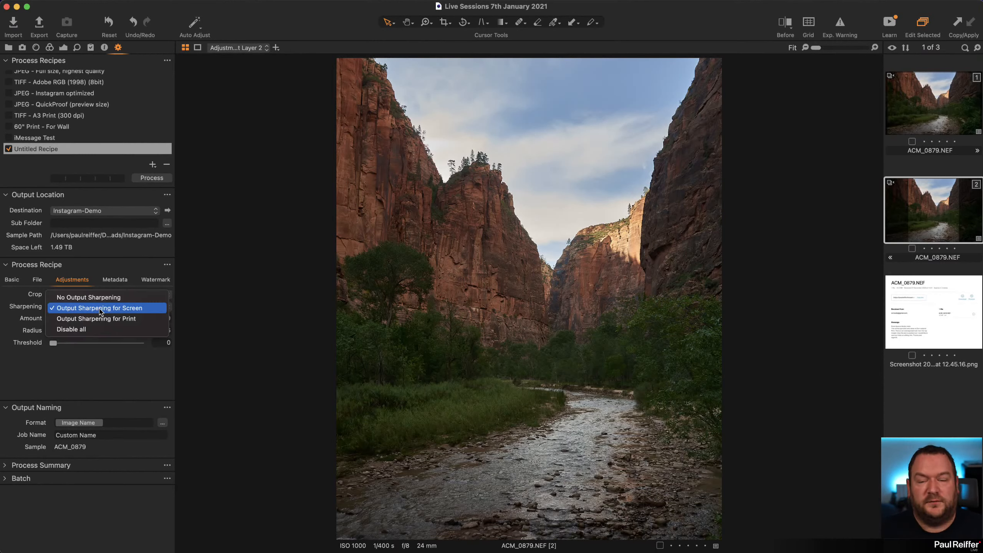
click(100, 308)
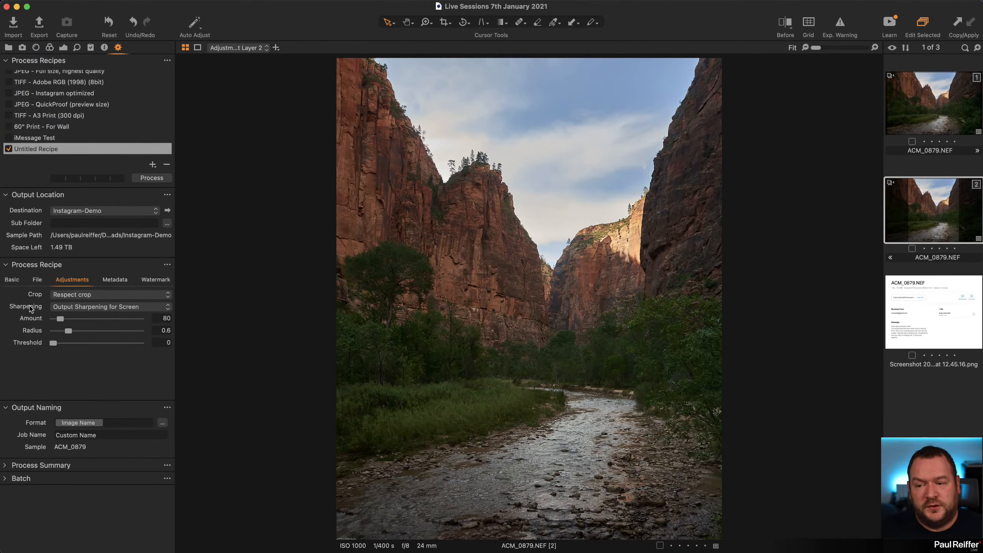
click(12, 279)
click(57, 354)
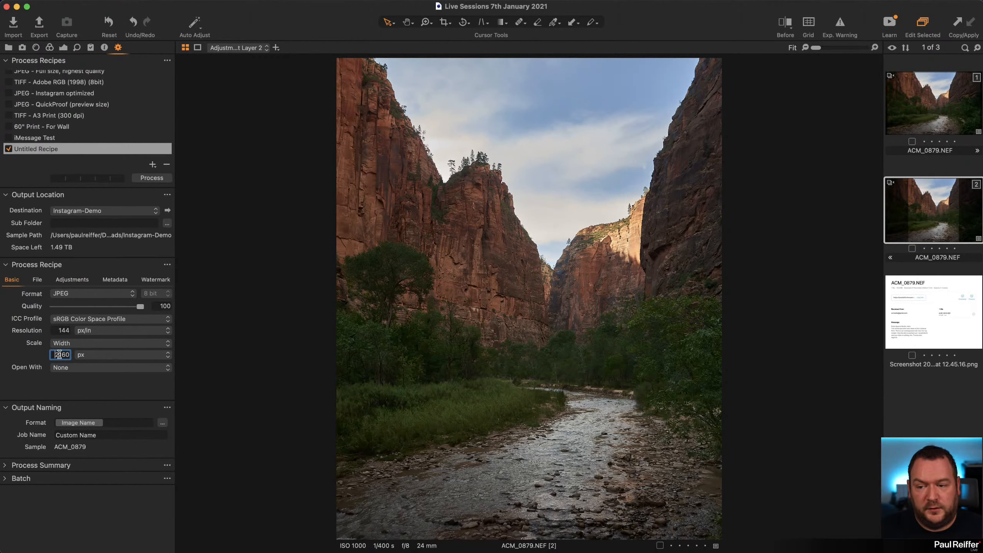
click(77, 279)
click(63, 320)
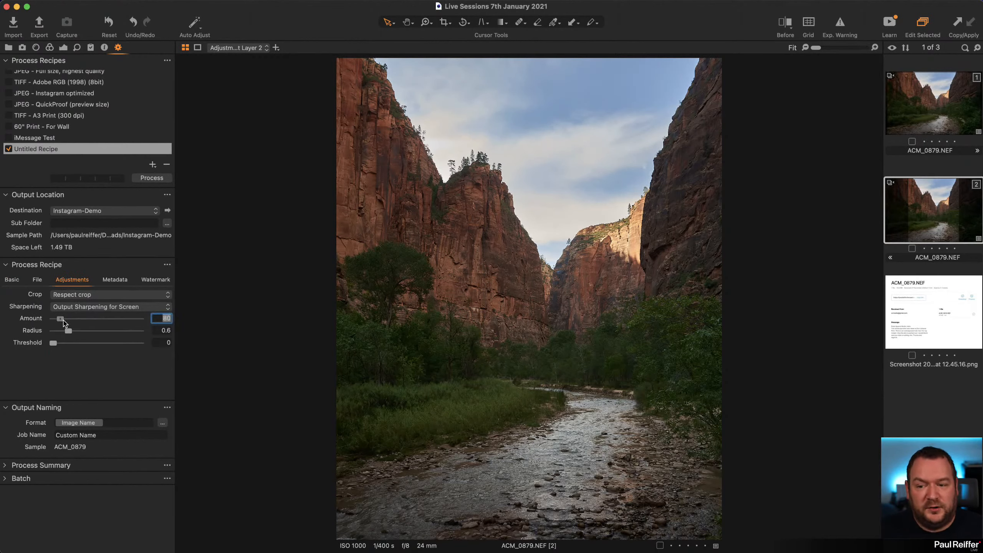
drag(67, 320, 67, 320)
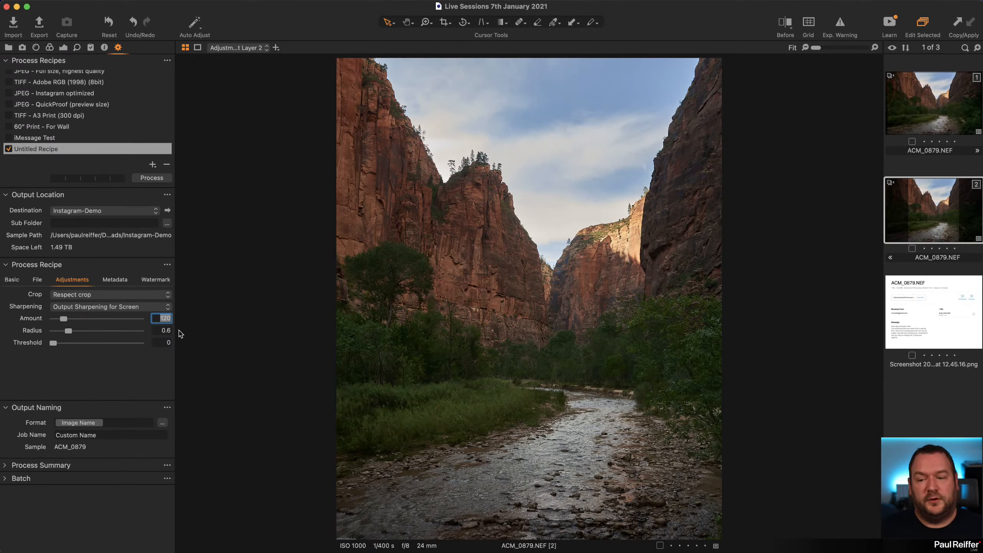
click(161, 319)
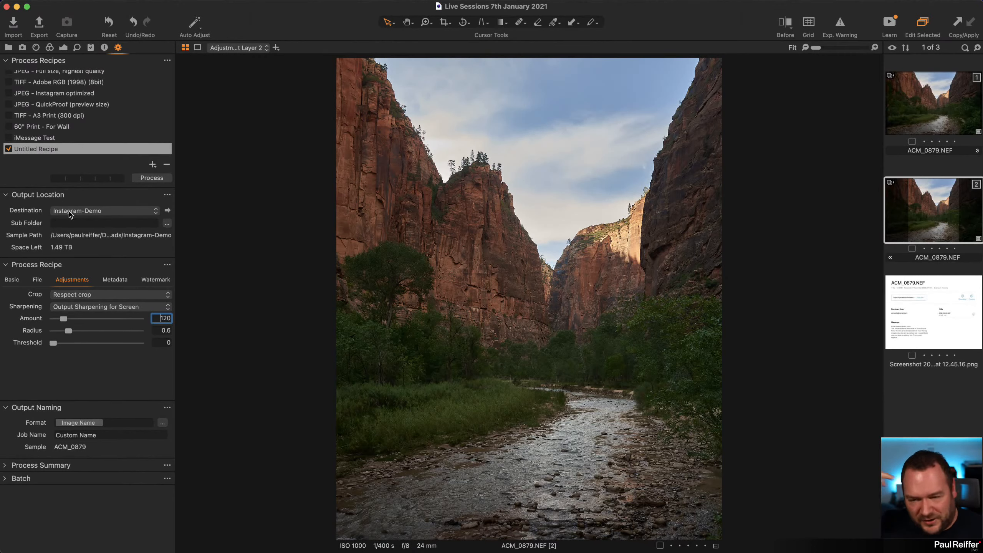
- Rename the untitled process recipe as Instagram 2160
double_click(28, 148)
text(Intar)
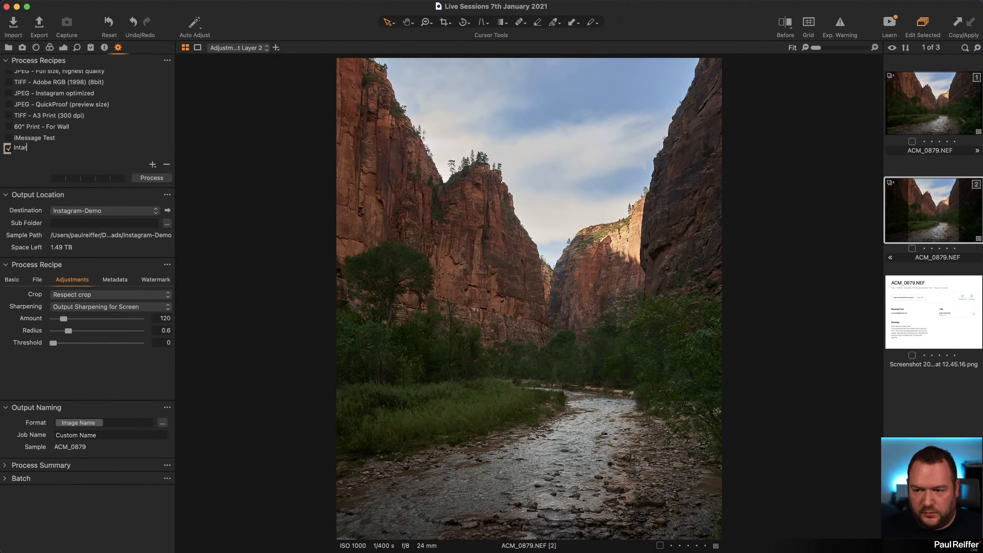
key(BackSpace)
key(BackSpace)
text(stag)
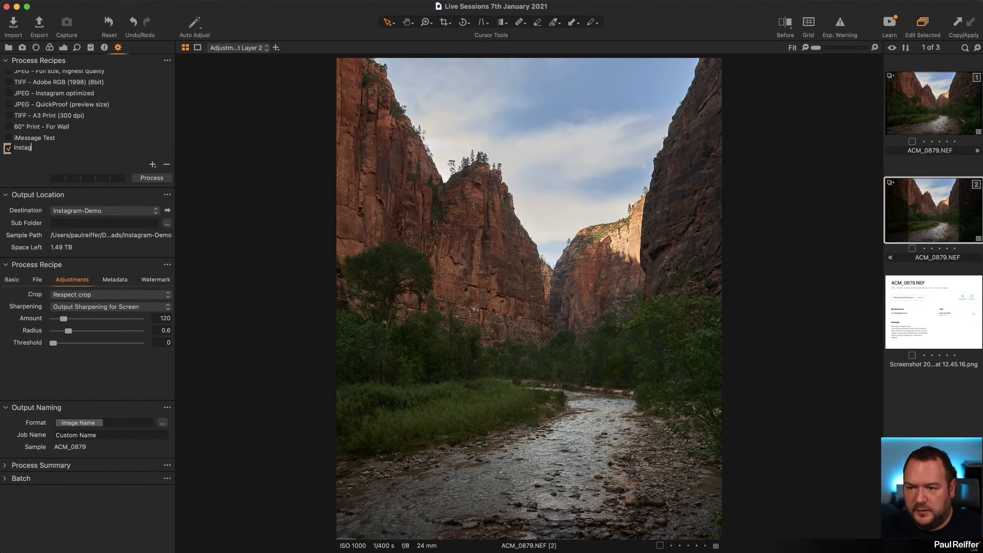
text(ram 2160)
key(Return)
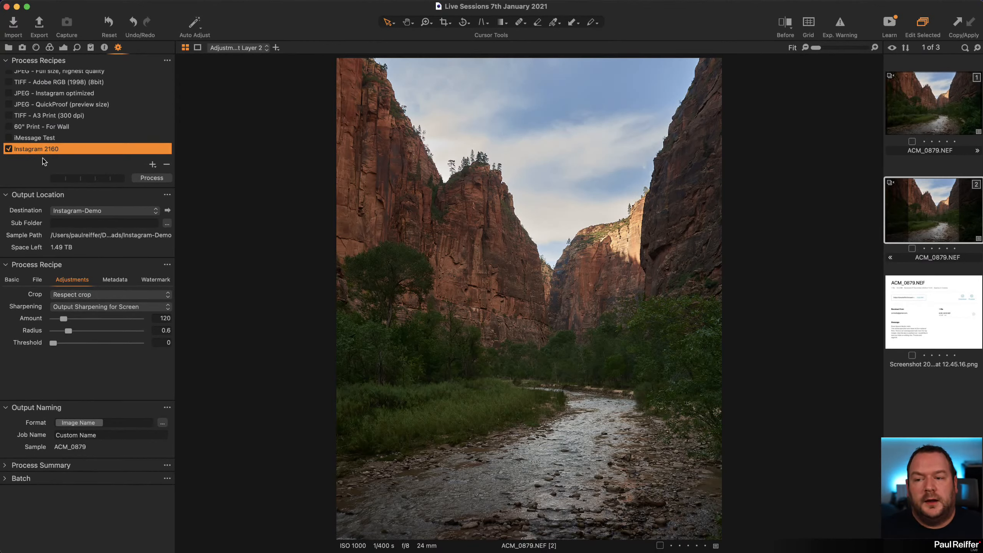
- Review the Instagram 2160 recipe's ICC profile, resolution and scale width settings
click(13, 280)
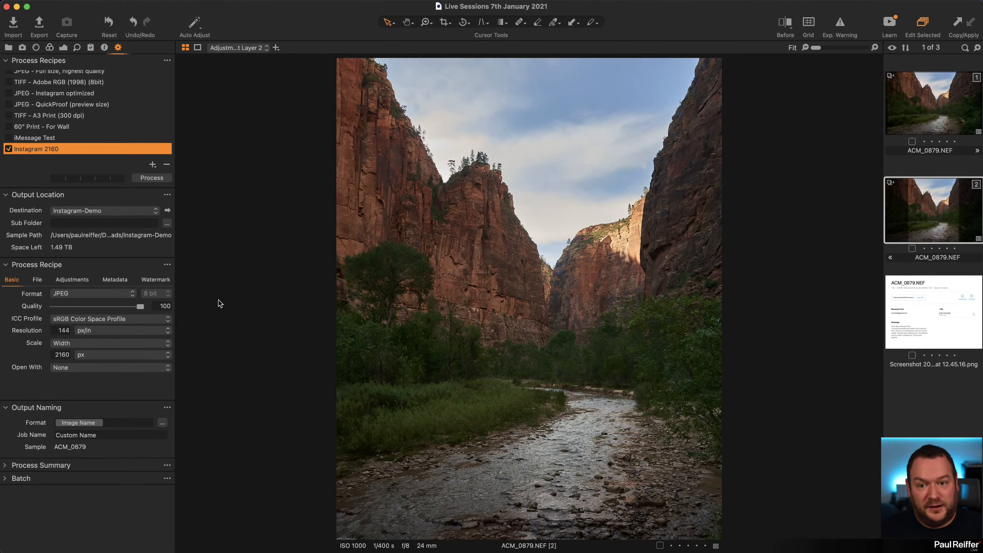
click(85, 322)
click(85, 322)
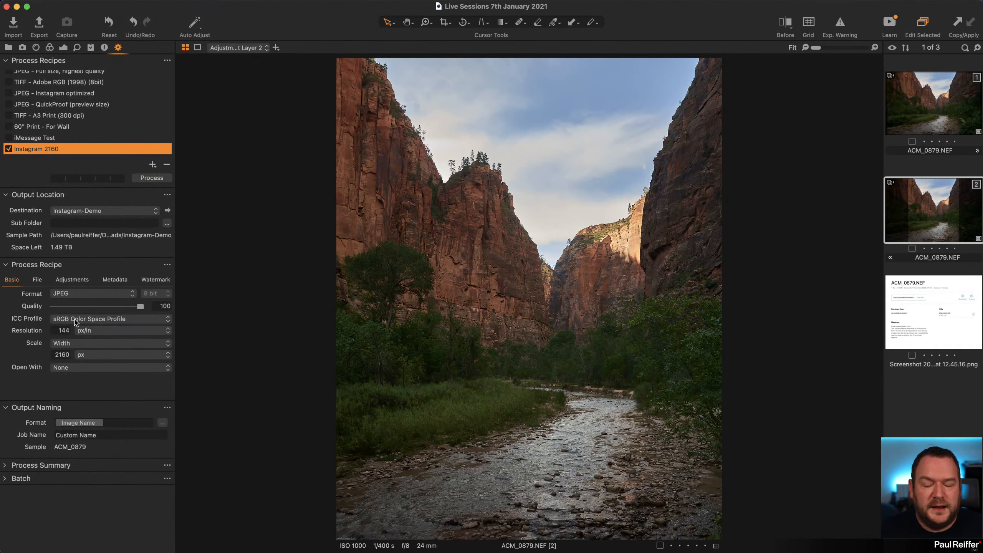
double_click(57, 330)
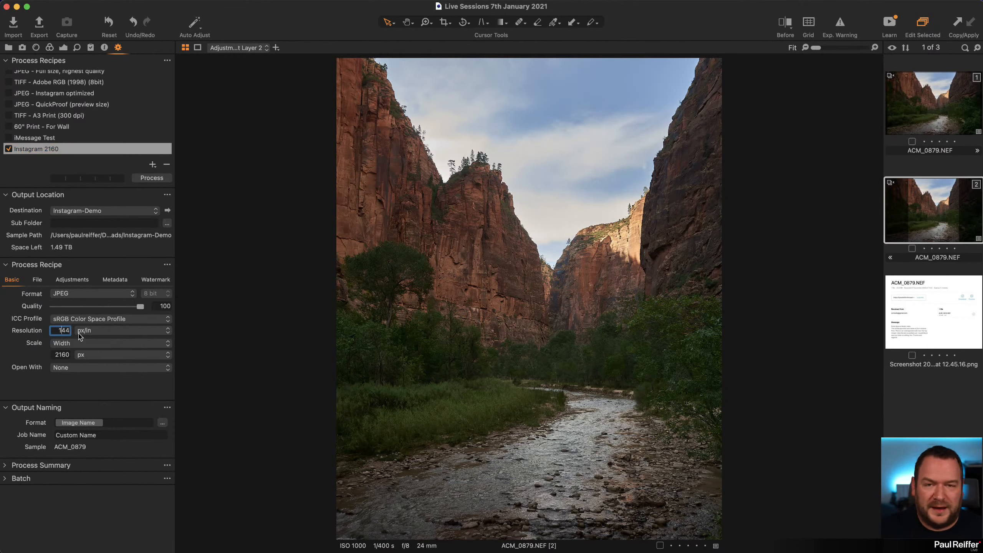
click(51, 330)
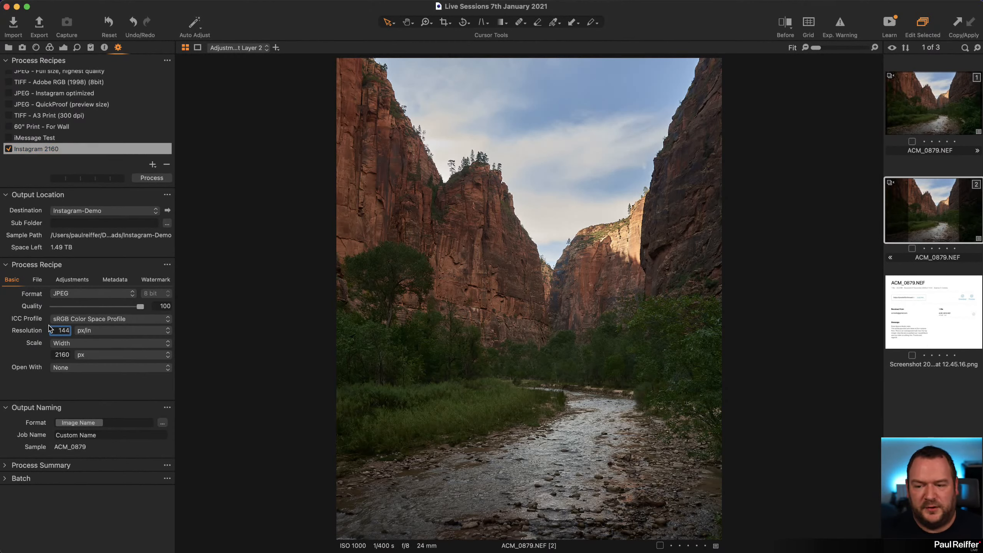
click(53, 355)
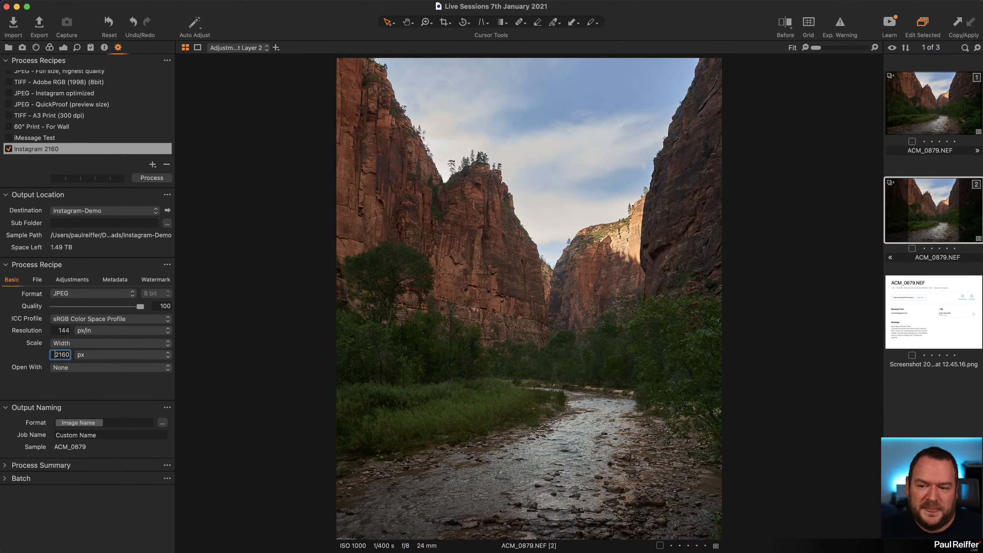
- Process the photo with the Instagram 2160 recipe and bring up the Instagram-Demo folder in Finder
click(145, 180)
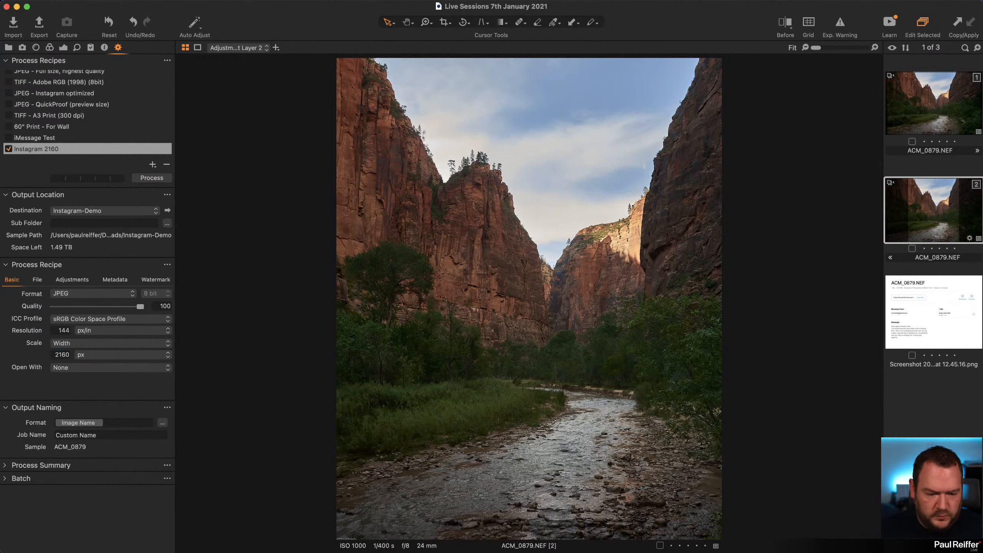
key(super+Tab)
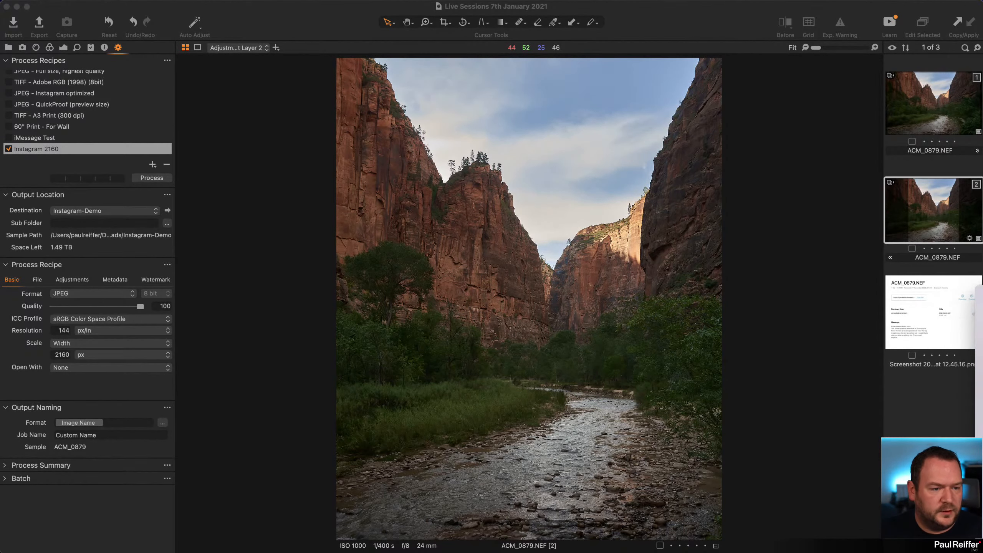
drag(982, 233, 489, 75)
drag(894, 55, 772, 225)
drag(500, 237, 523, 180)
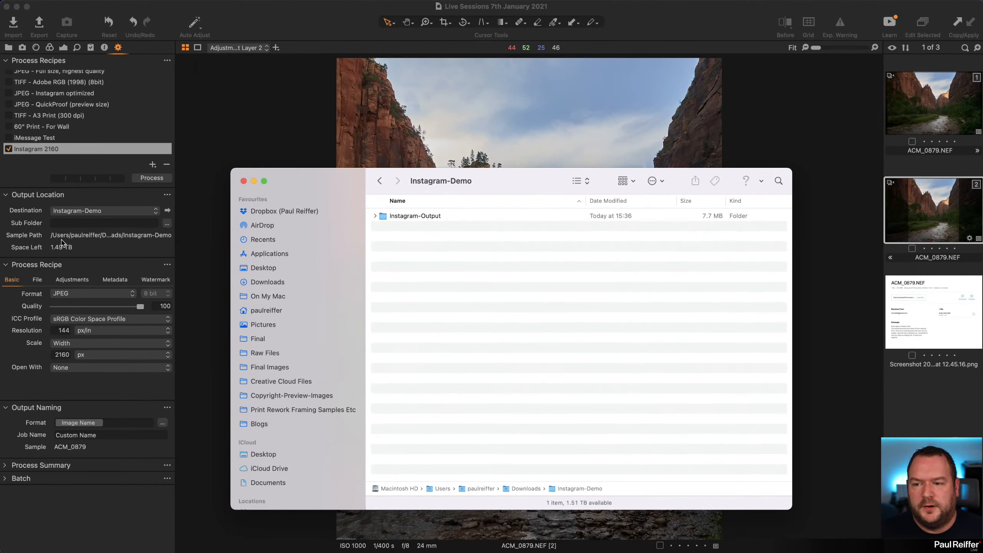
- Check the recipe's output sub folder setting and preview the exported ACM_0879.jpg inside Instagram-Output in Finder
click(37, 279)
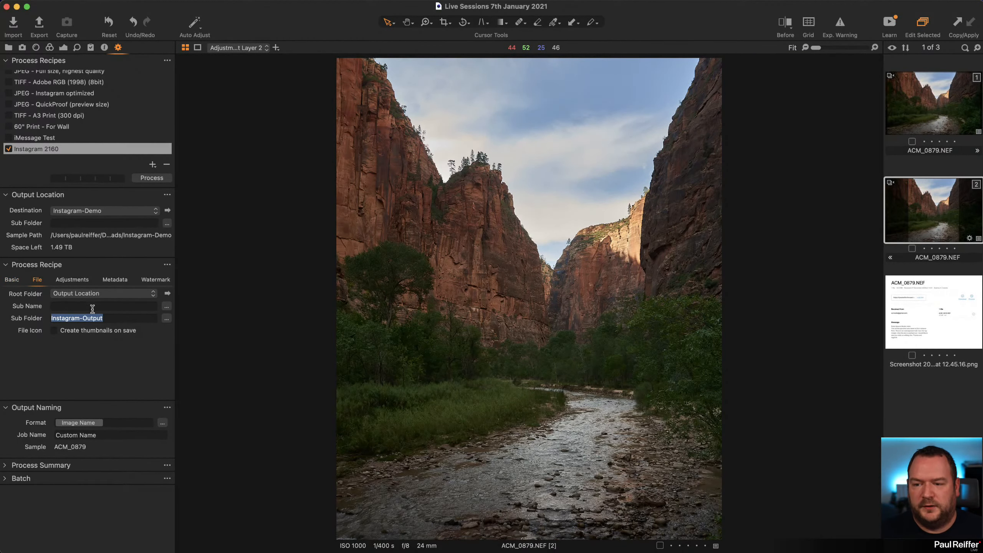
click(83, 318)
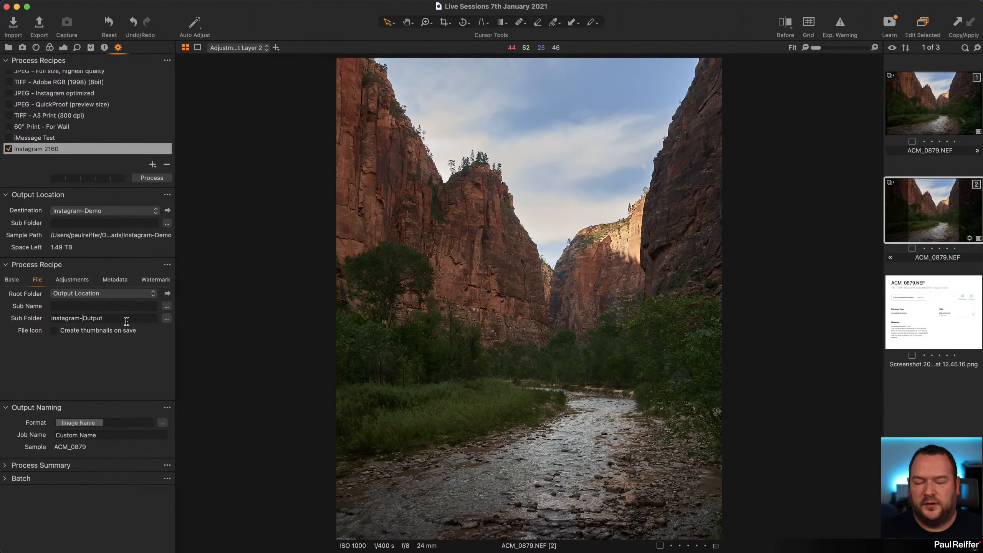
key(super+Tab)
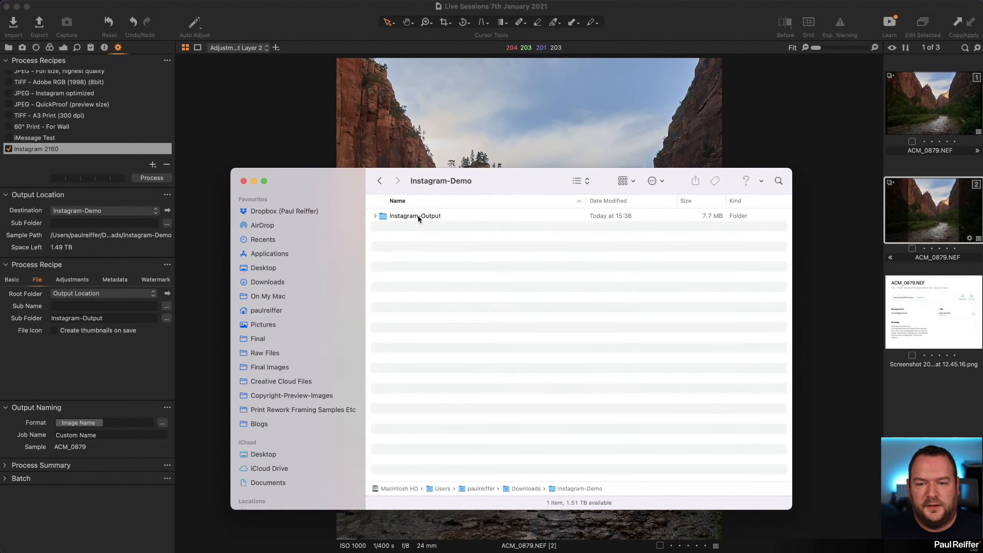
double_click(414, 216)
click(425, 217)
key(space)
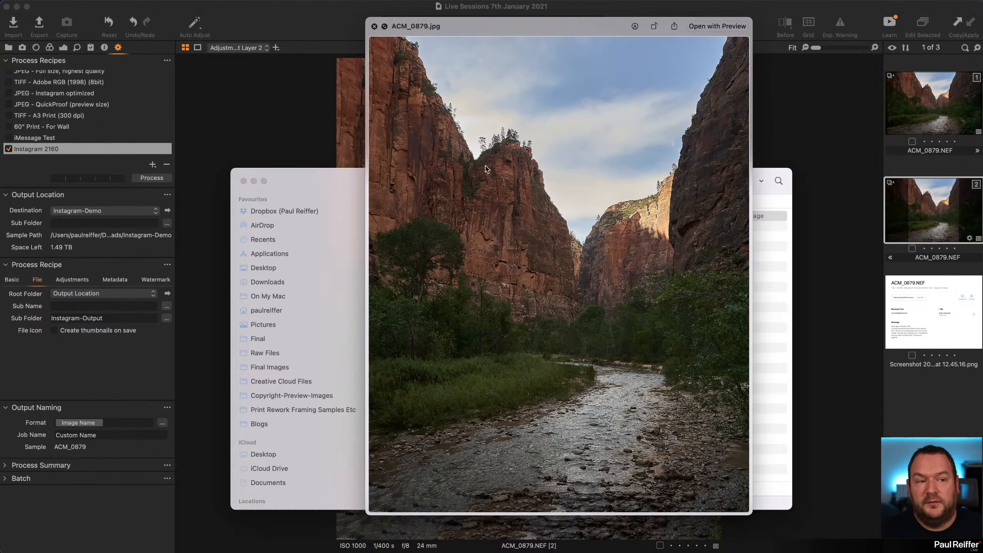
key(space)
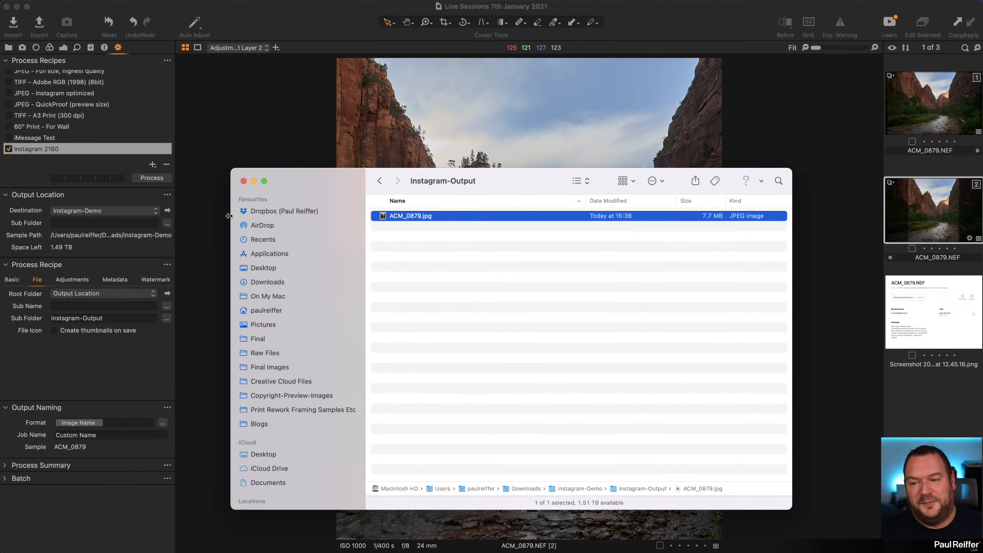
- Return to Capture One and review the recipe's JPEG quality, scale mode and pixel width
click(12, 279)
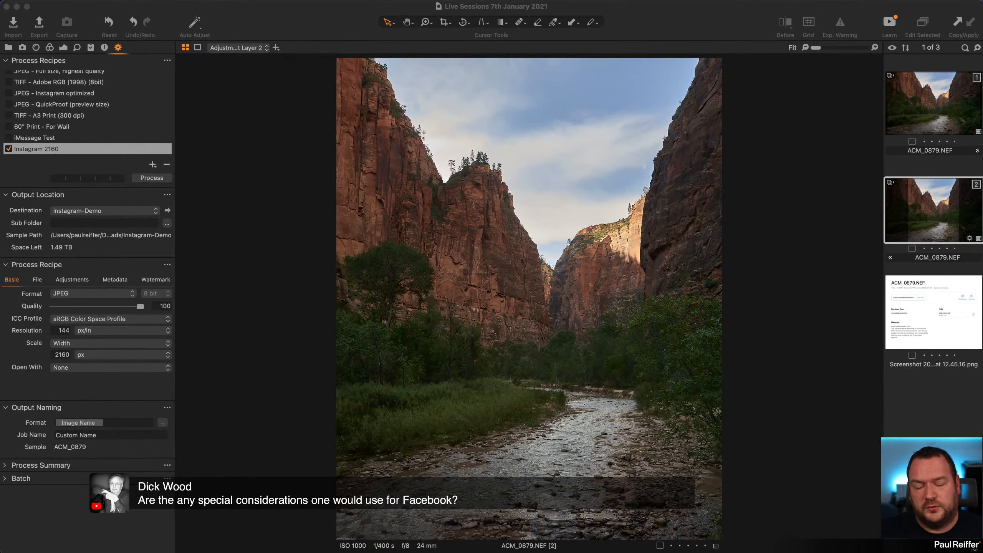
click(72, 347)
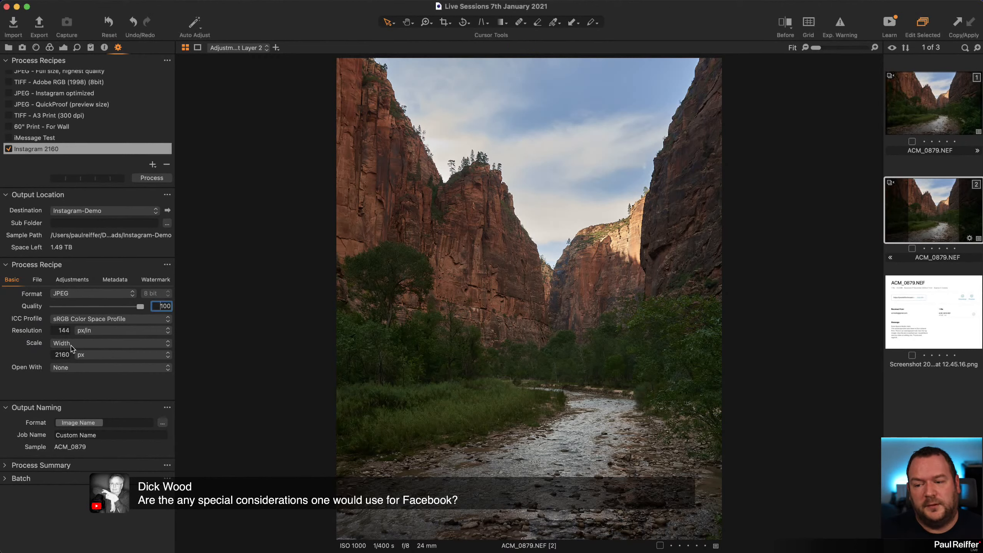
click(72, 344)
click(71, 346)
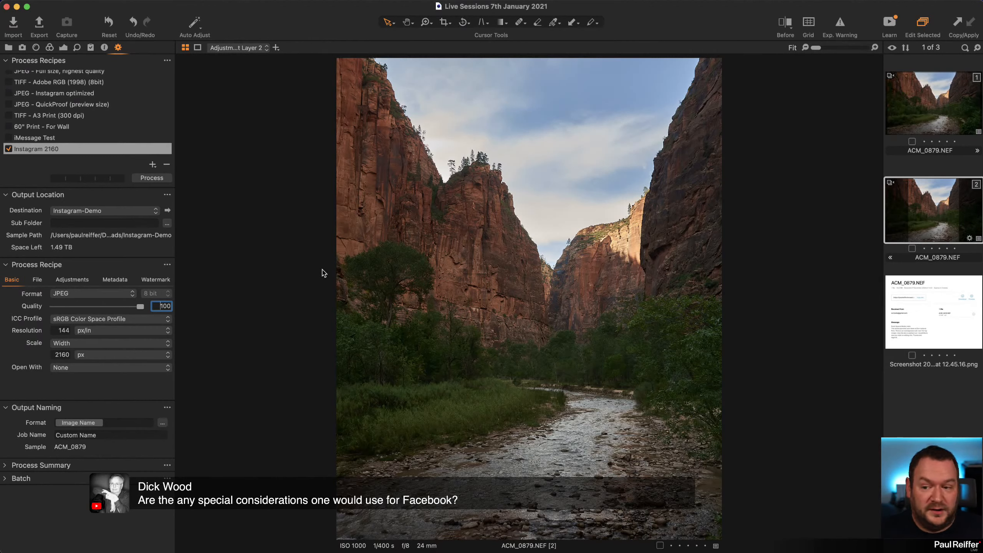
double_click(58, 355)
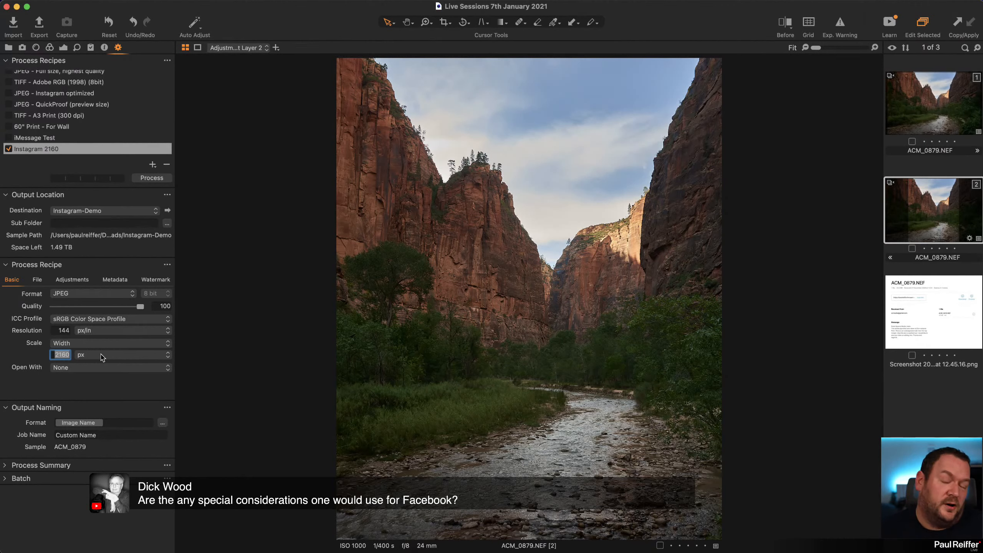
click(53, 354)
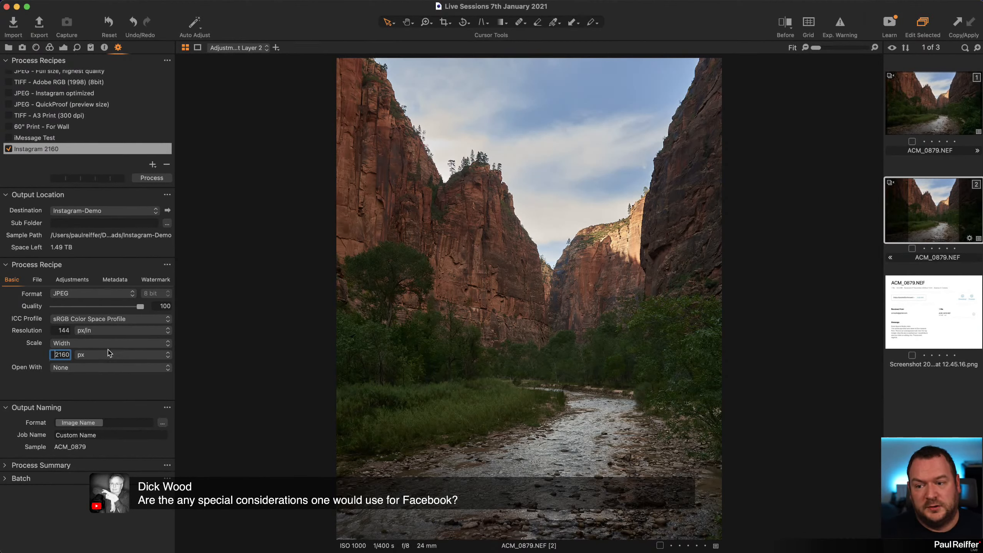
- Try an output sharpening amount of 80 for the recipe and set it back to 120
click(72, 279)
double_click(169, 320)
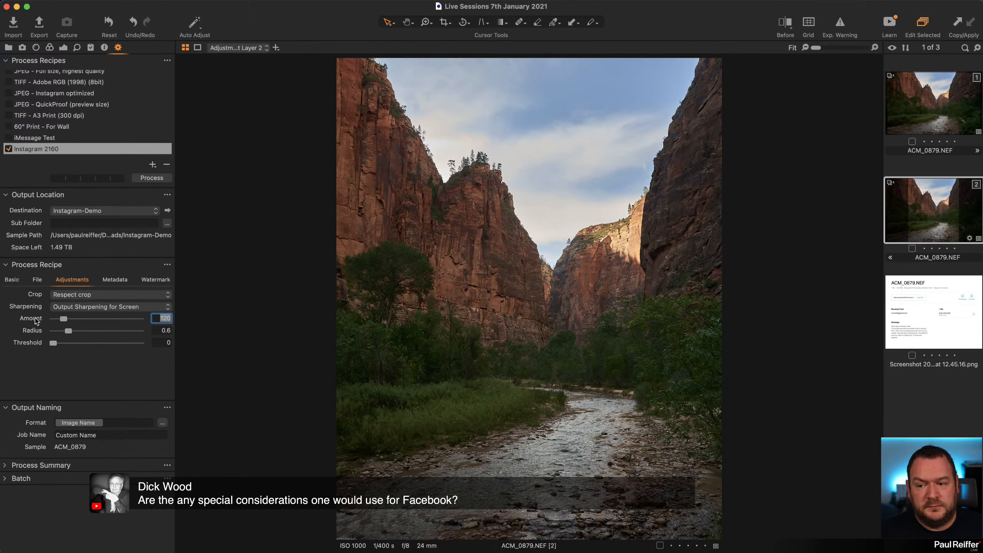
text(80)
key(Return)
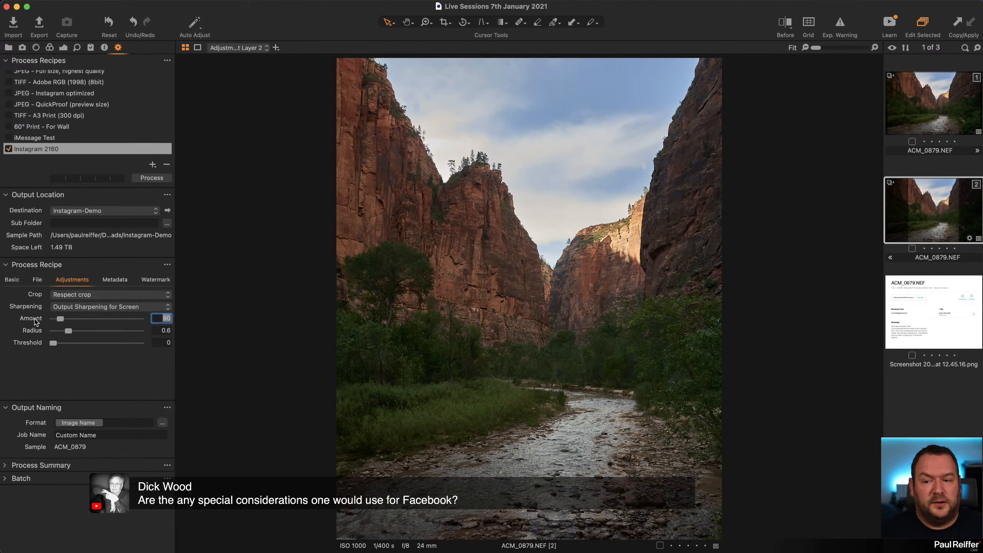
text(120)
key(Return)
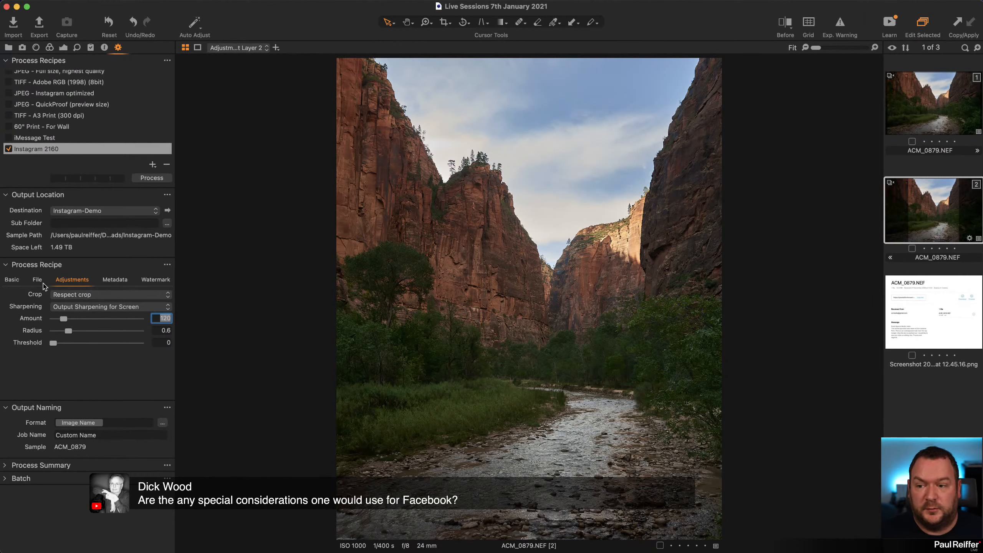
- Show the catalog library and select the second variant of ACM_0879.NEF
click(13, 281)
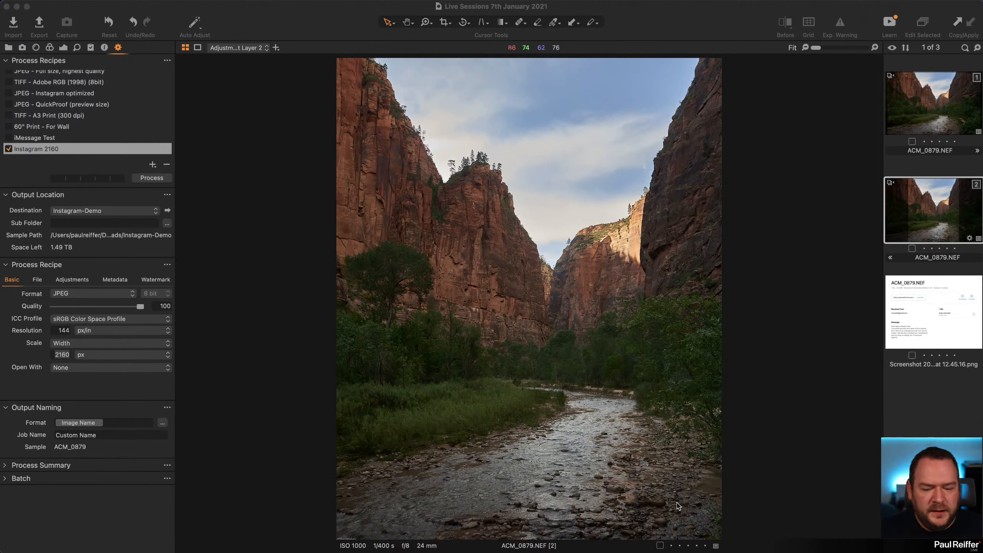
click(9, 47)
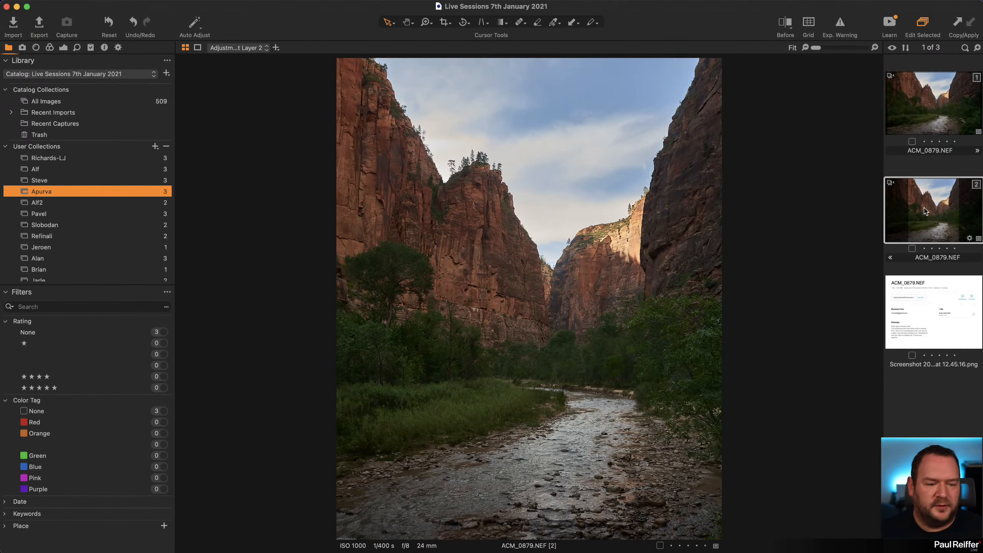
click(905, 211)
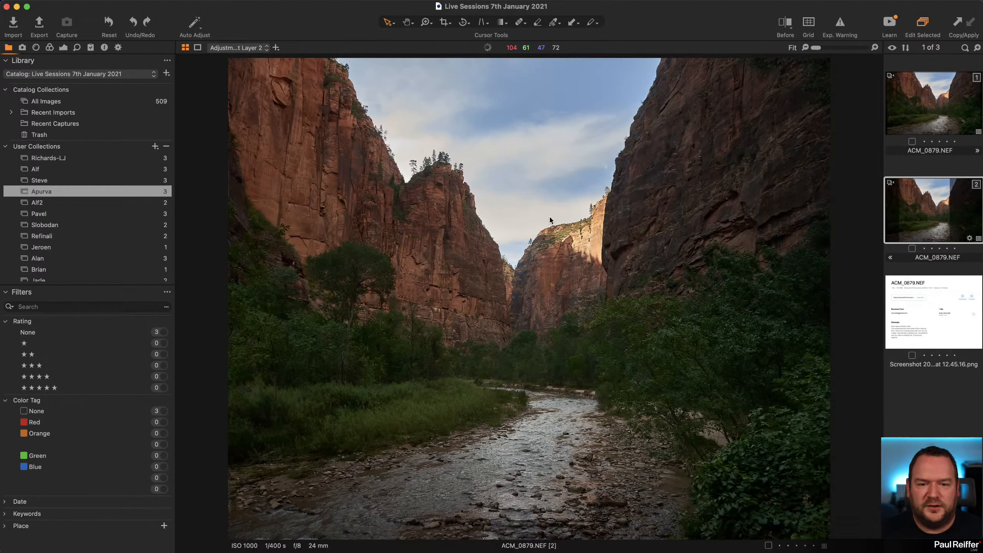
- Try a Background layer saturation of 69 on the canyon image and reset it to 0
click(63, 48)
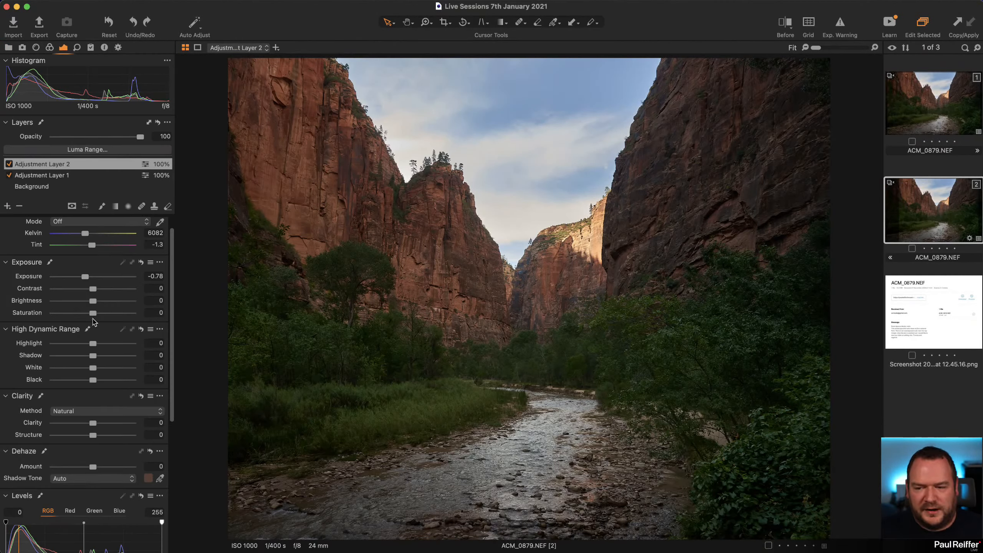
drag(93, 313, 104, 315)
click(37, 187)
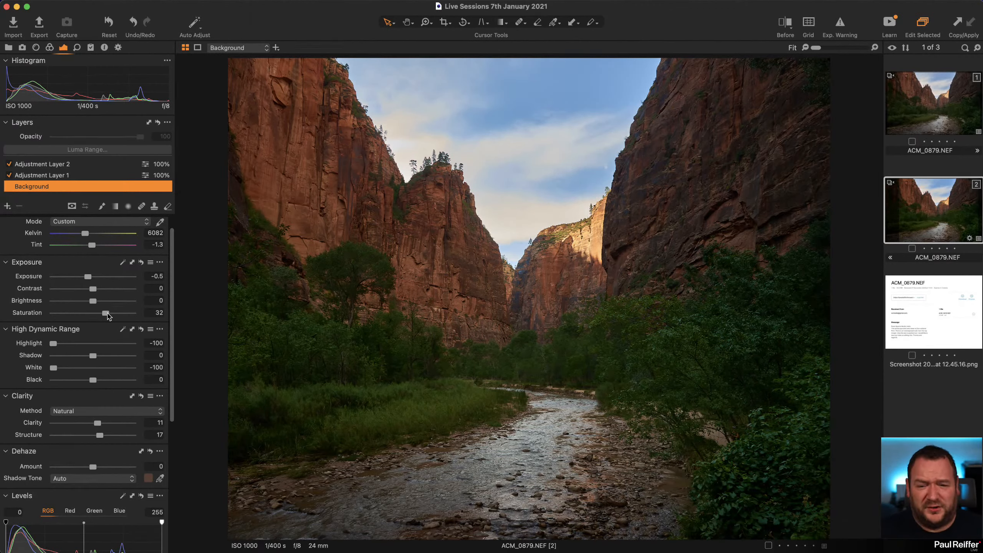
drag(108, 316, 120, 313)
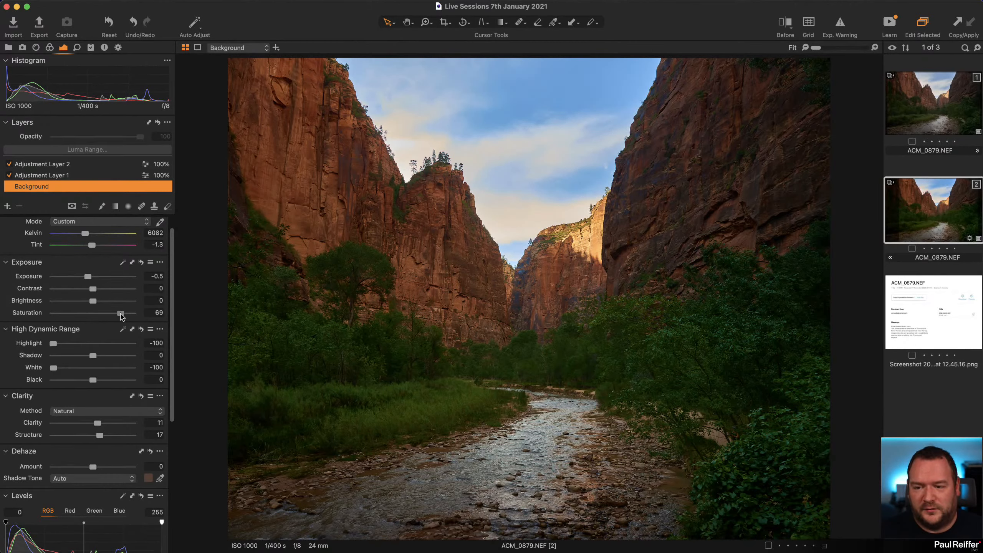
double_click(120, 313)
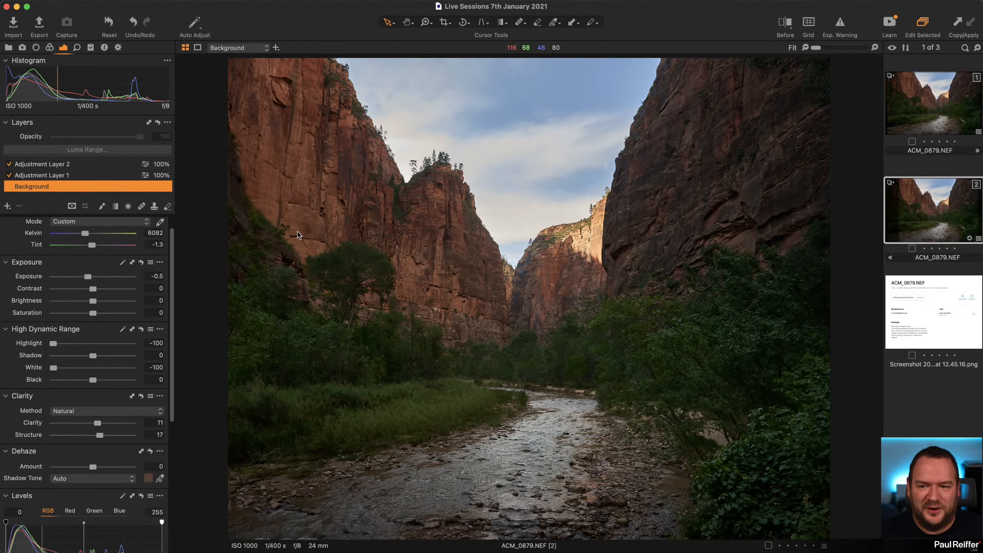
- Open the user collection containing _DSC2694.ARW and show the image's lens correction and crop settings
click(8, 47)
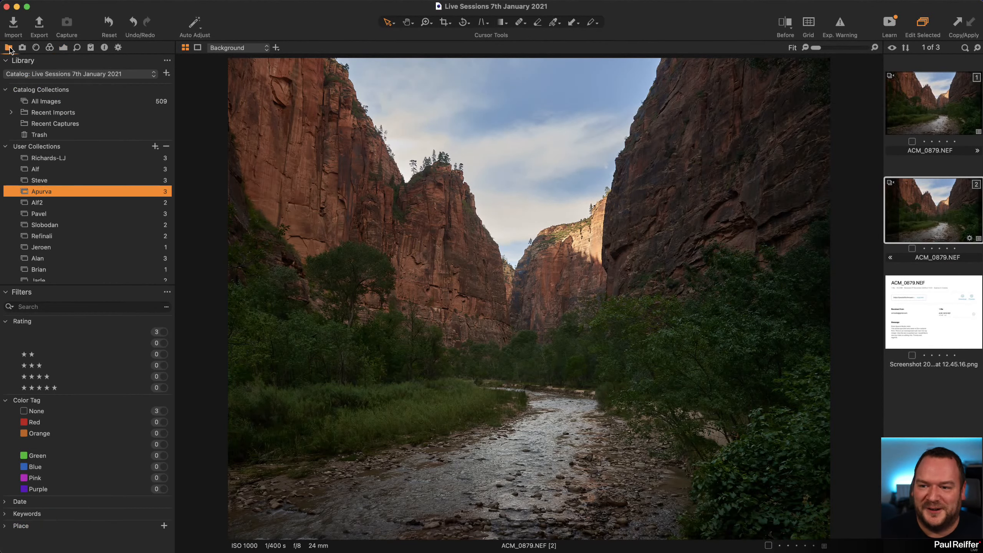
click(63, 202)
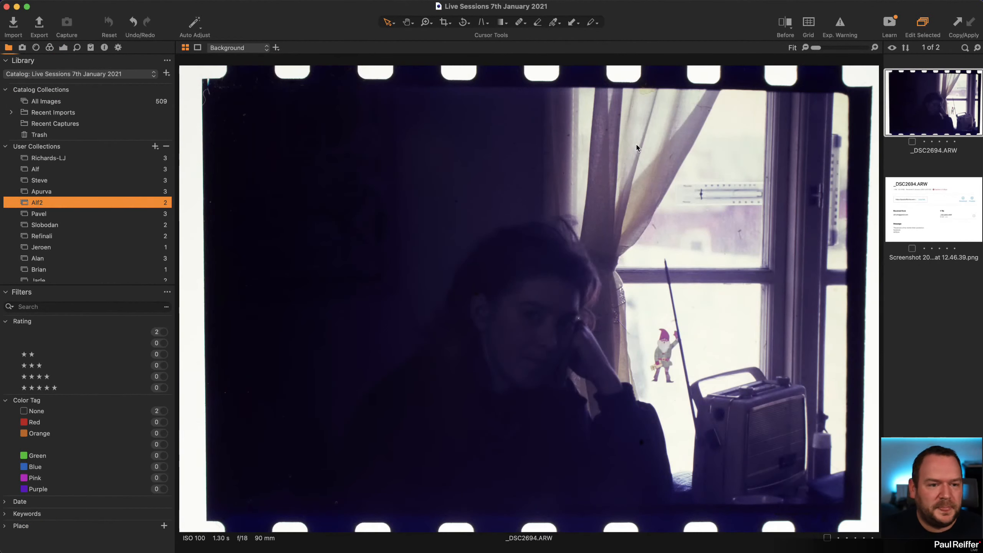
click(35, 47)
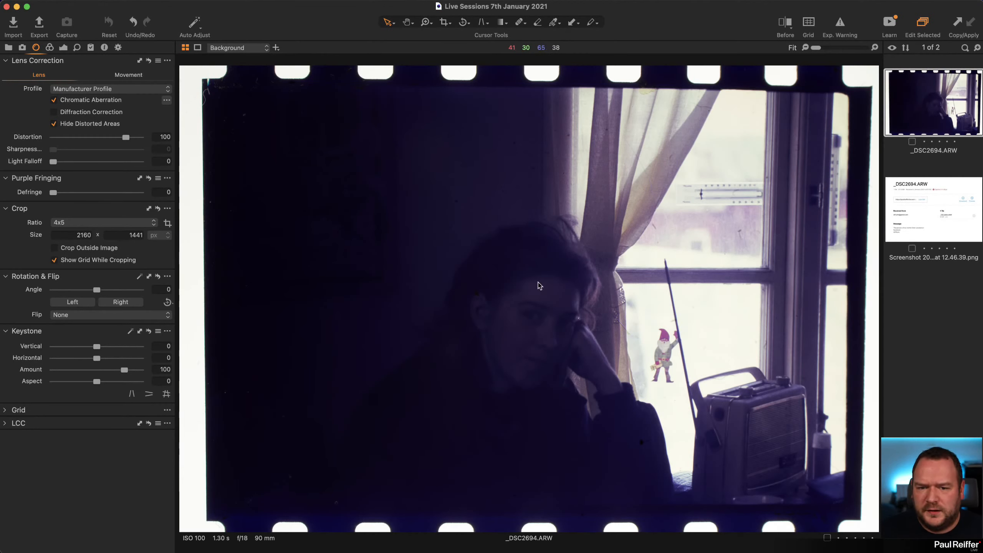
- Review the base characteristics curve options for the film scan and keep the curve on Auto
click(50, 47)
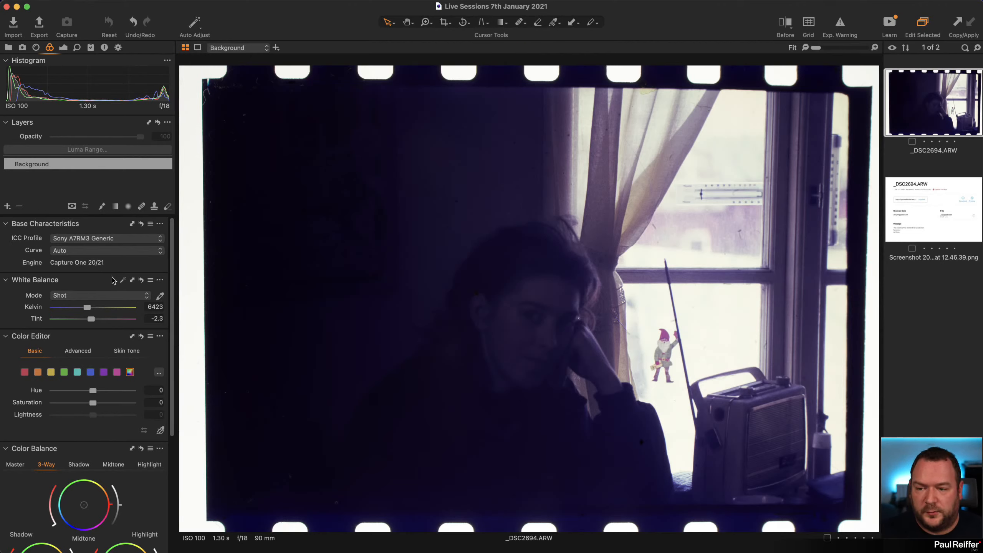
click(100, 251)
click(102, 294)
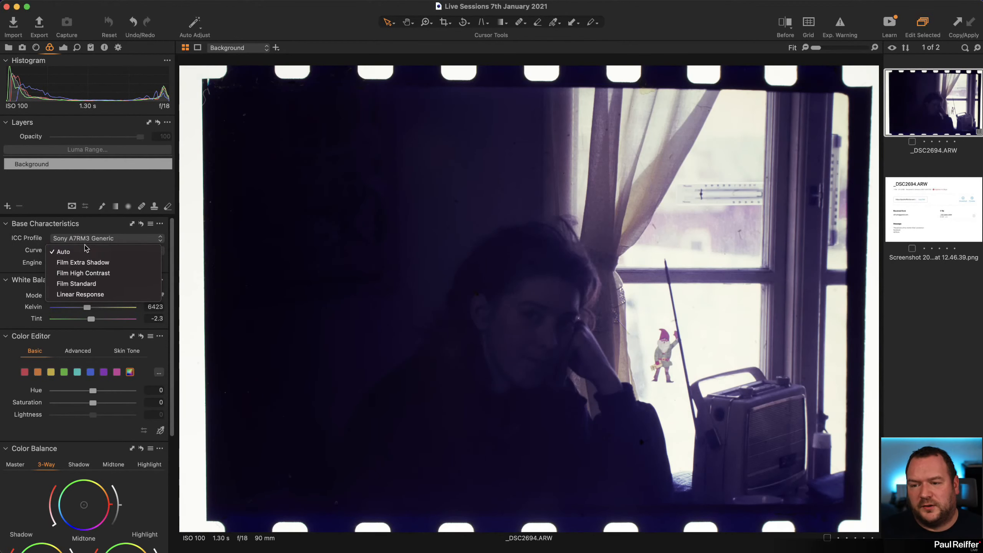
click(63, 252)
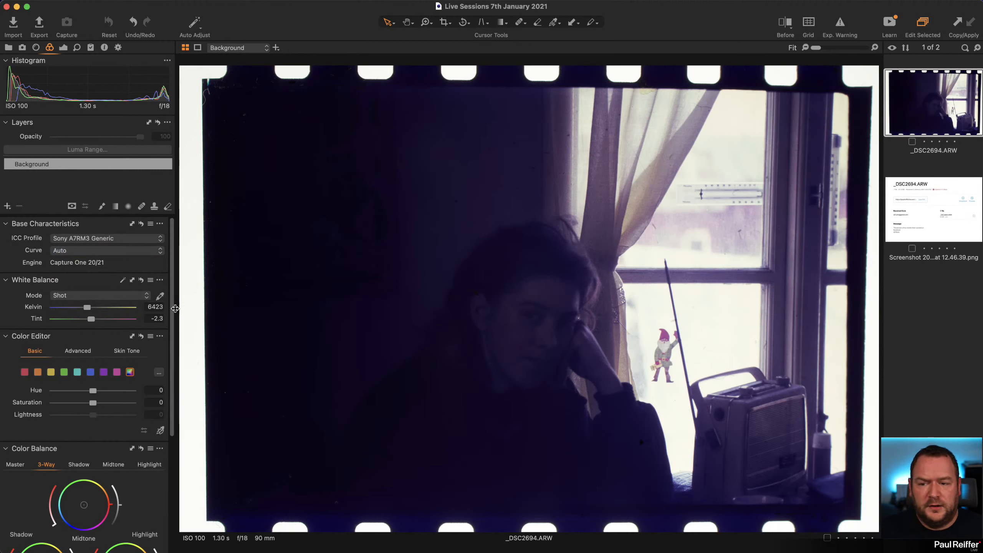
- Correct the scan's colour cast by sampling white balance on the window frame and sill bottle, settling on Kelvin 8242 and Tint -21.1
click(159, 296)
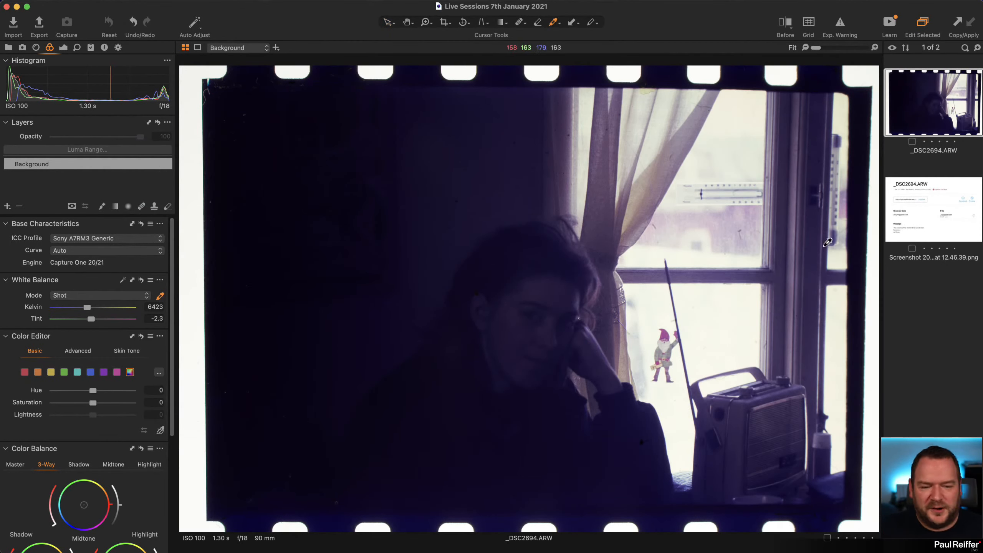
click(814, 301)
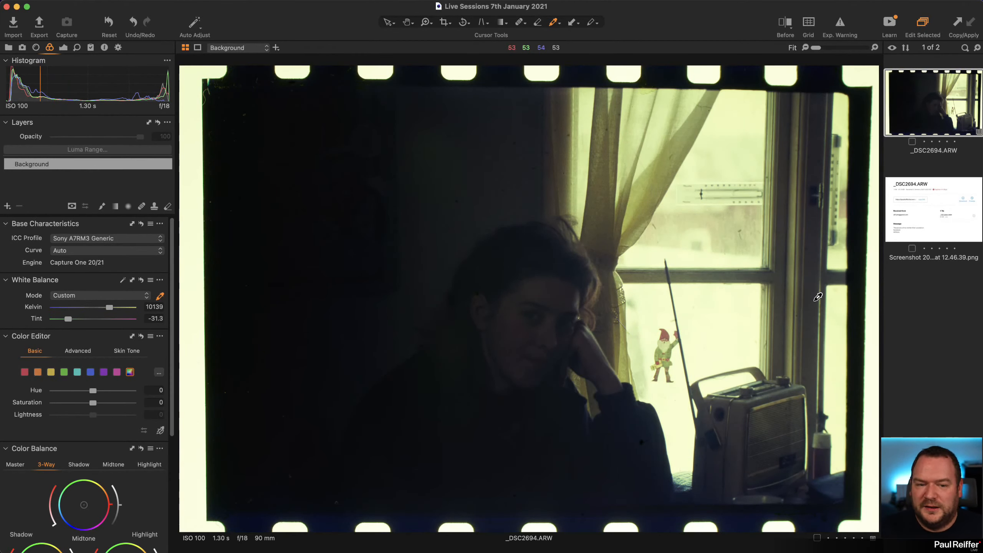
click(703, 272)
click(682, 275)
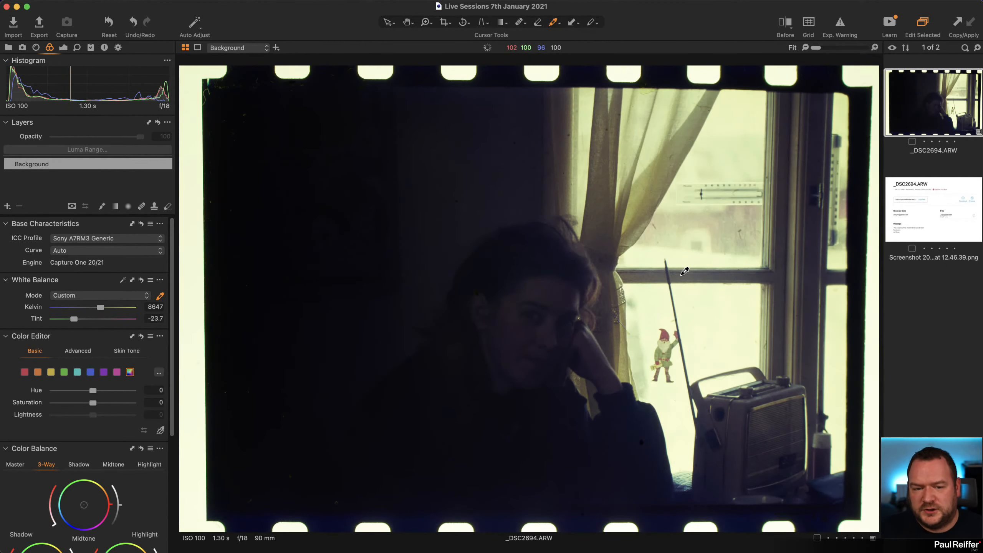
click(654, 275)
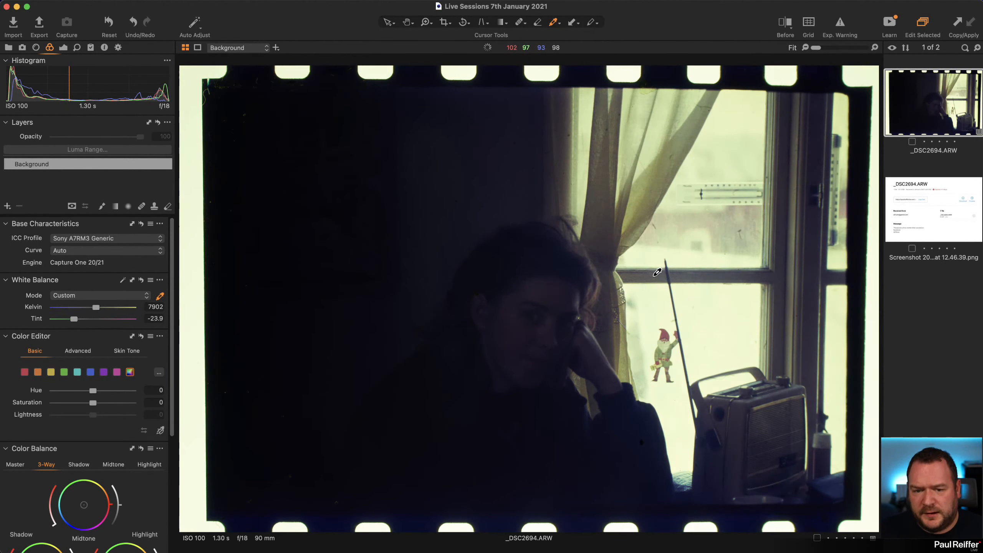
click(679, 272)
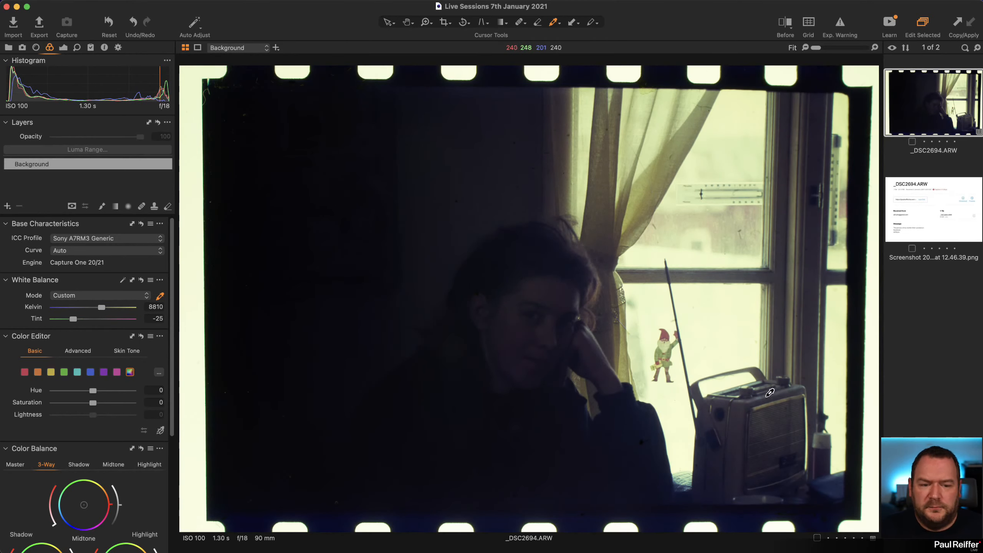
click(821, 435)
click(824, 436)
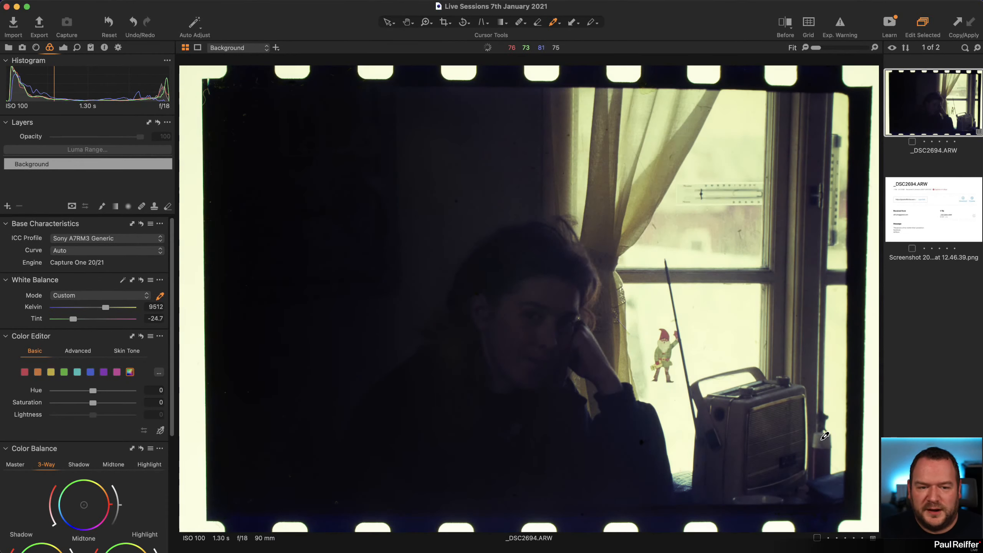
click(820, 441)
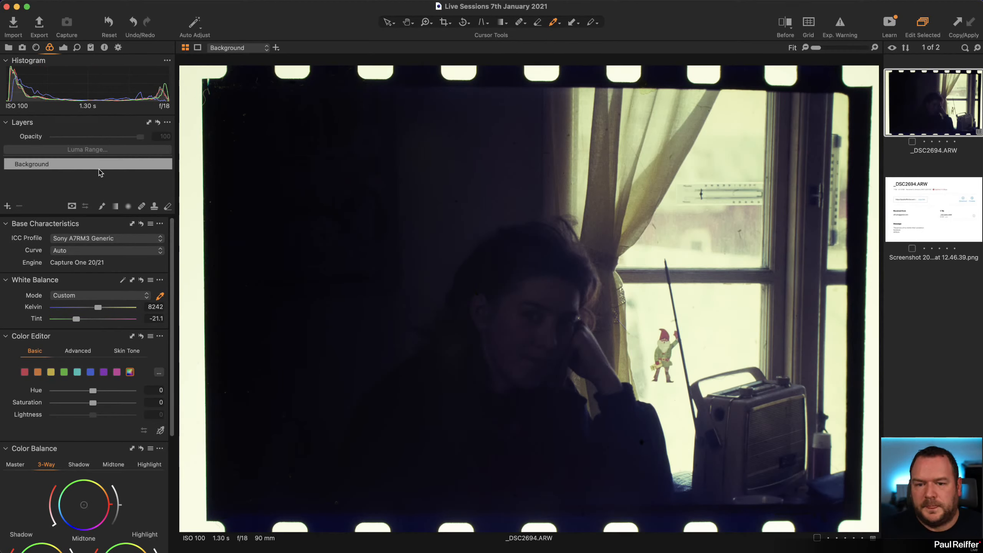
- Set the Background layer's Clarity to 36 and Structure to 11 with the Natural method
click(63, 47)
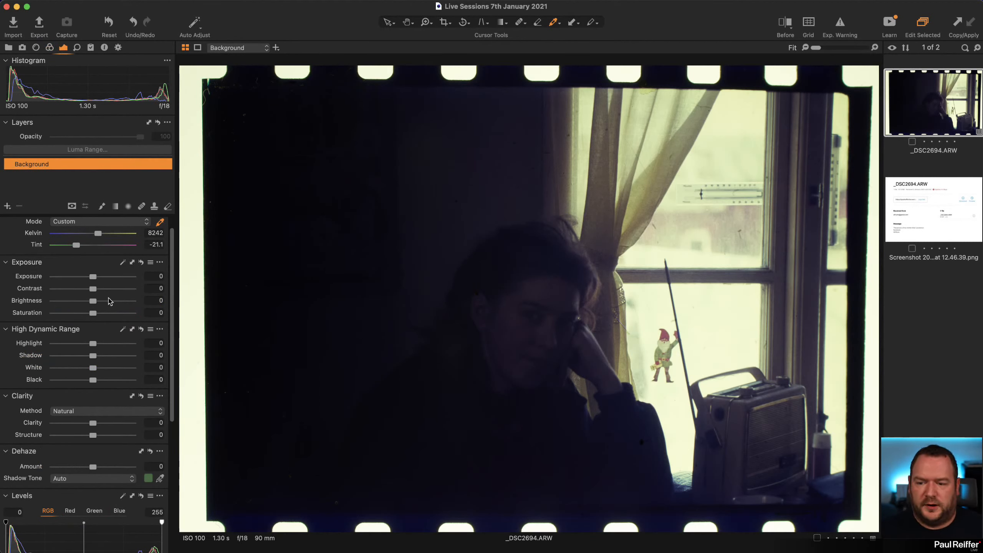
drag(91, 424, 109, 427)
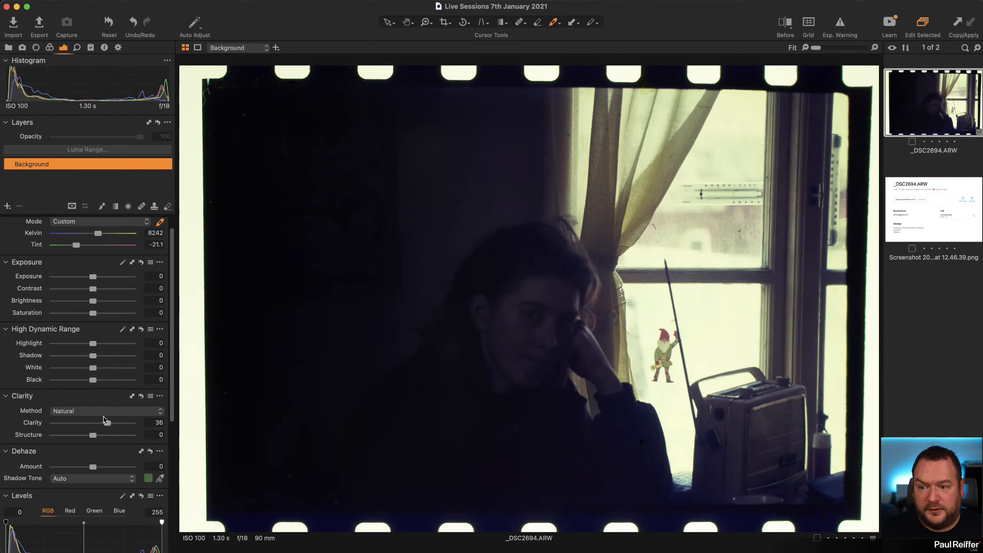
drag(93, 439, 97, 436)
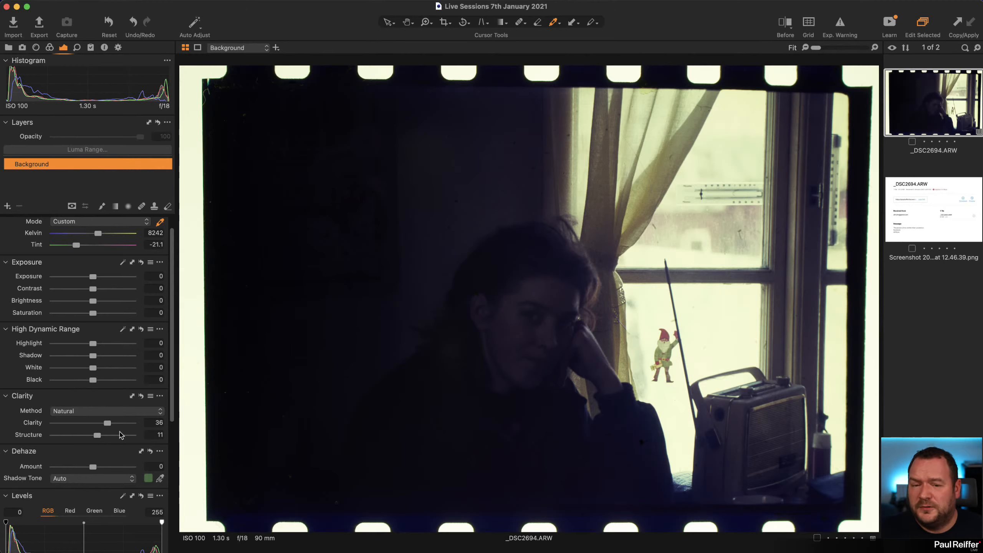
- Test a Structure amount of 27 while inspecting the grain around the hair up close, and settle on 12
key(z)
drag(443, 192, 604, 302)
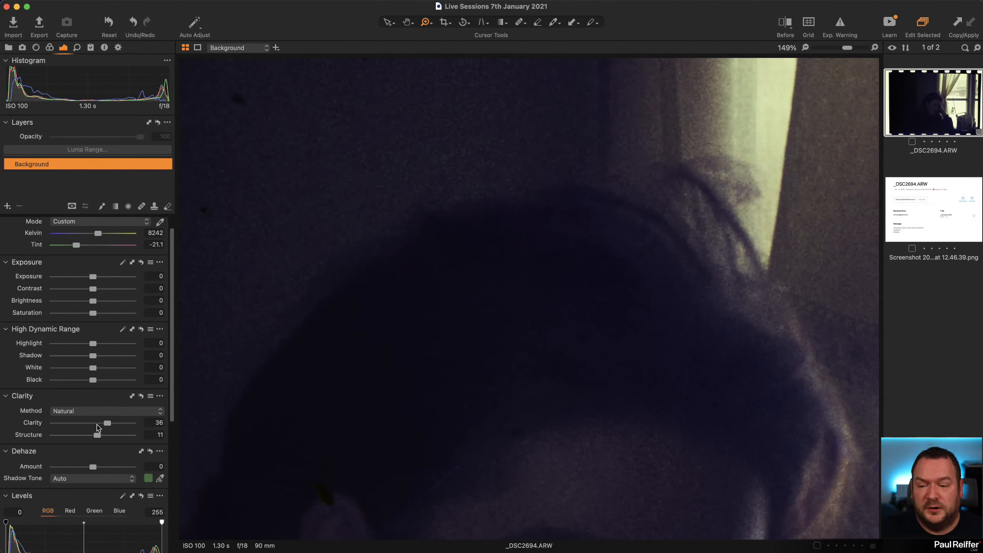
mouse_move(98, 438)
mouse_down()
mouse_move(141, 439)
mouse_move(104, 437)
mouse_up()
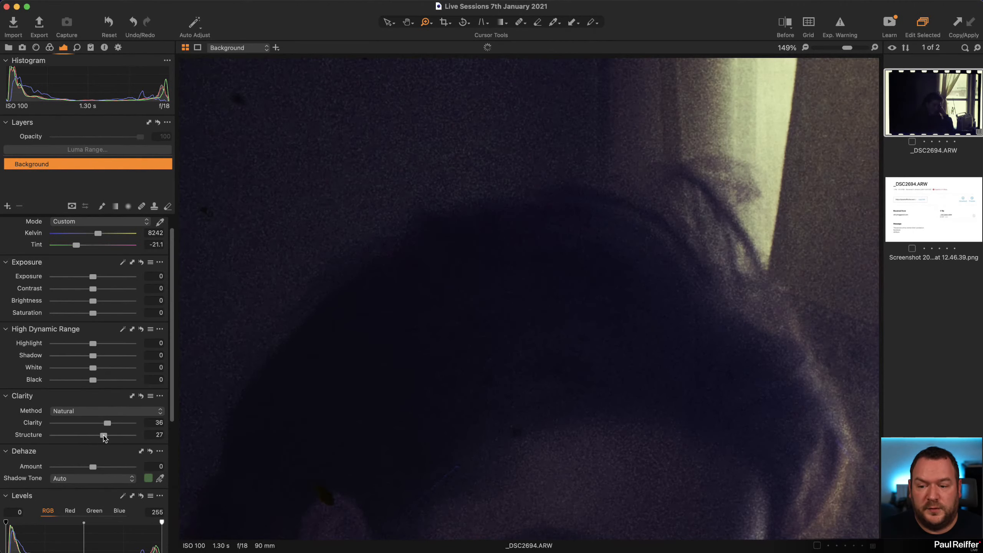
alt+click(464, 350)
alt+click(576, 353)
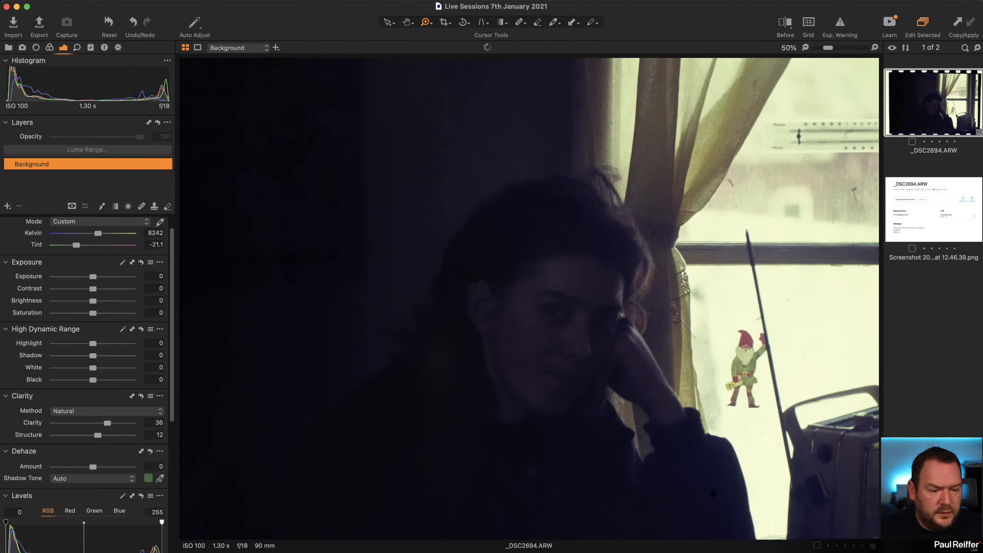
alt+click(656, 352)
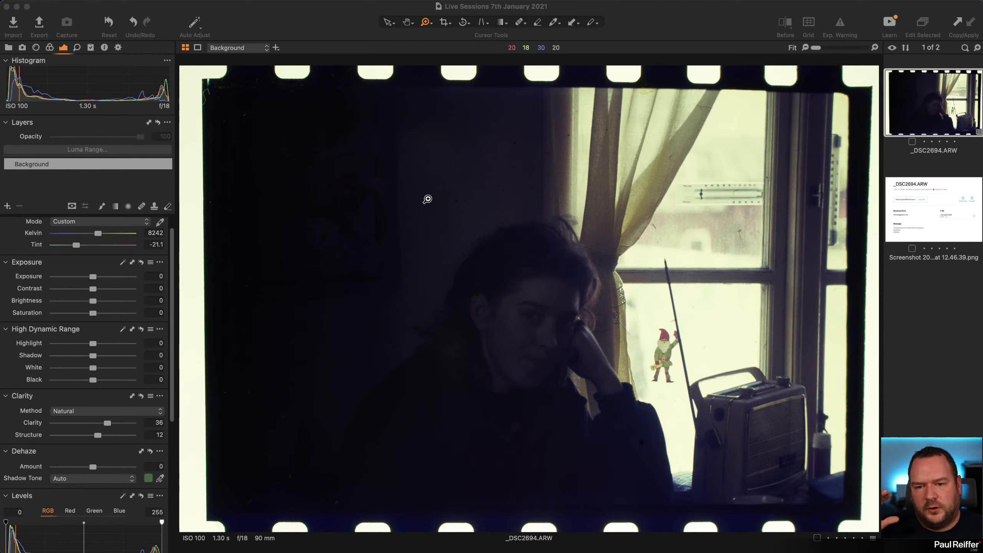
- Try the spot removal tool on the dark dust spot on the wall beside the head and undo it
drag(427, 222, 537, 262)
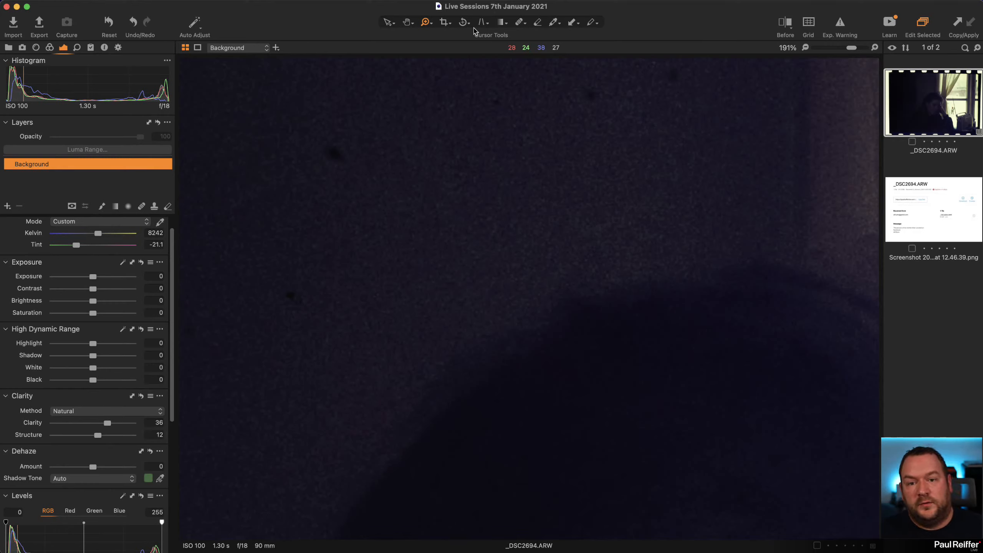
click(520, 22)
click(559, 53)
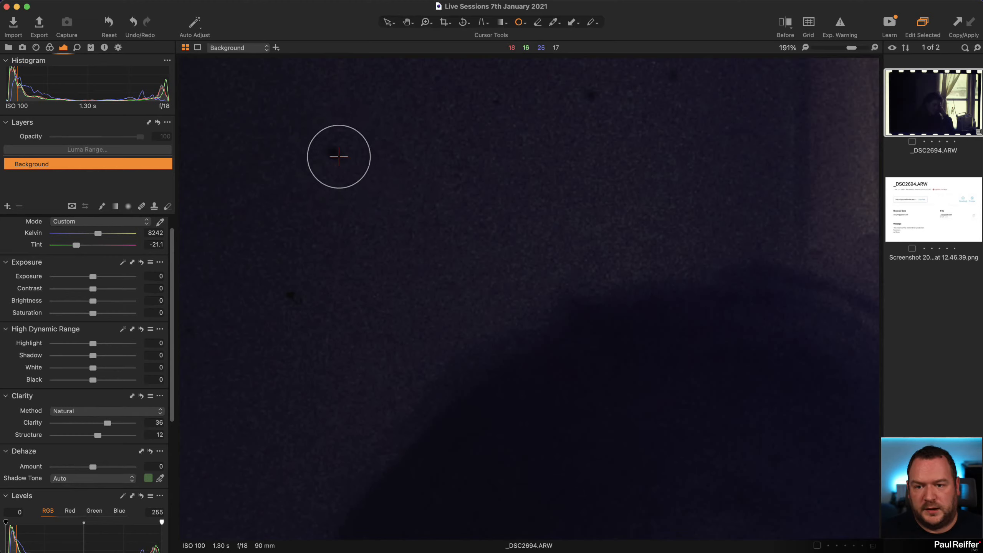
click(336, 156)
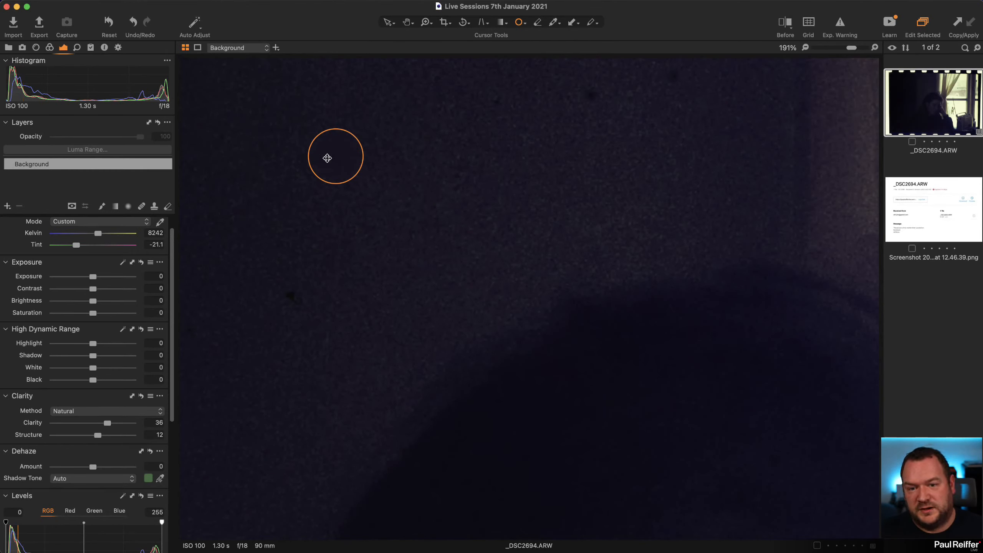
key(super+z)
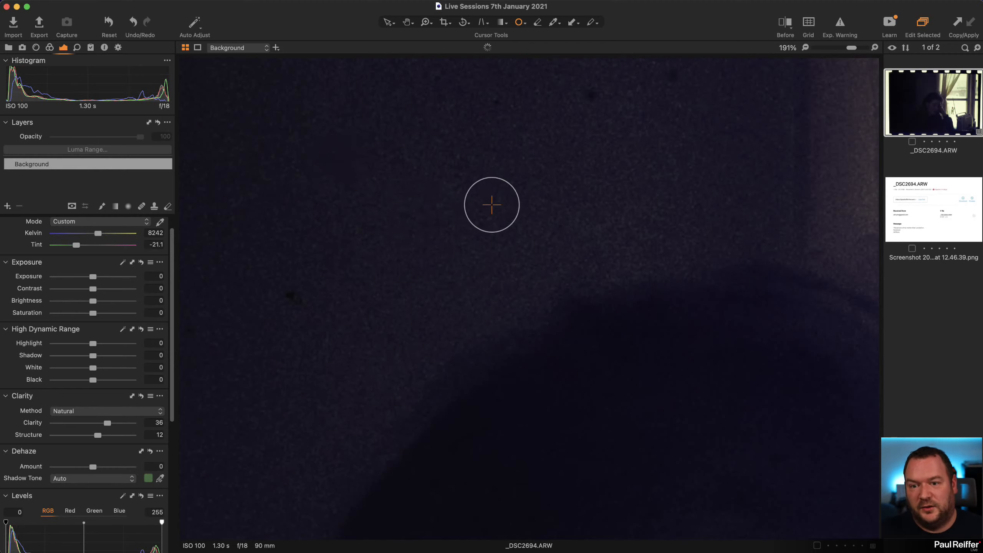
- Heal the two dark dust spots on the wall beside the head using a reduced Heal brush on a heal layer
click(523, 19)
click(549, 27)
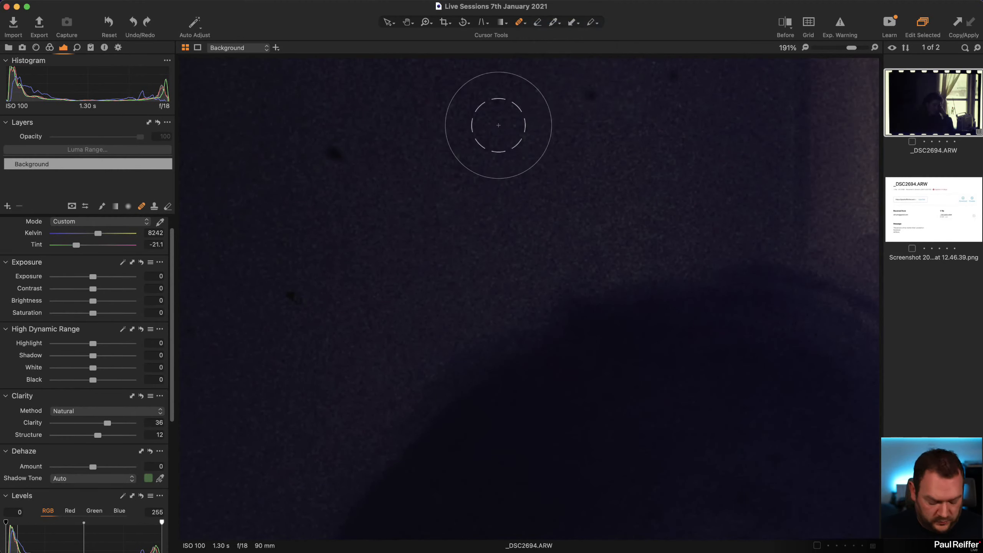
key(bracketleft)
key(bracketleft)
key(bracketleft)
key(bracketleft)
key(bracketleft)
key(bracketleft)
key(bracketleft)
key(bracketleft)
key(bracketleft)
key(bracketleft)
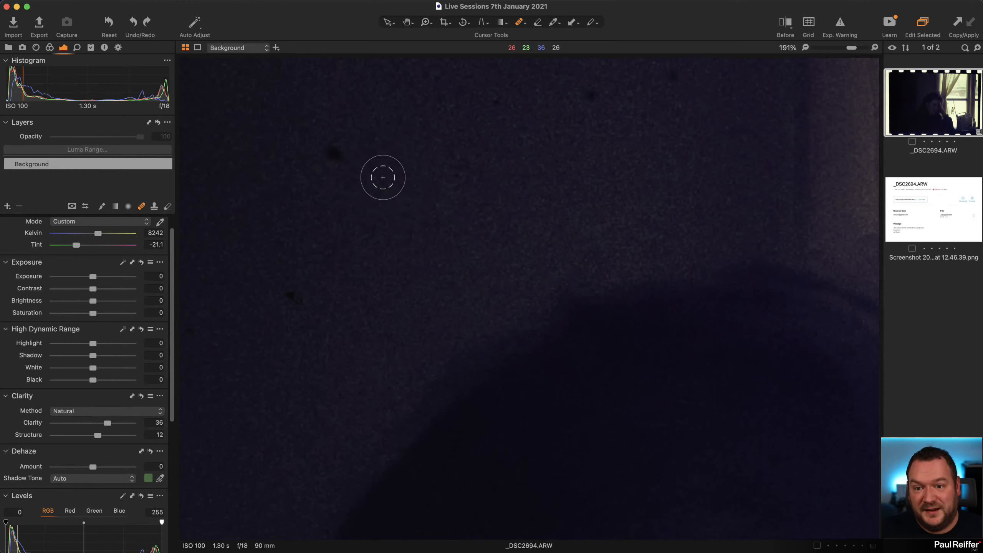
key(bracketleft)
key(bracketleft)
key(bracketleft)
click(332, 151)
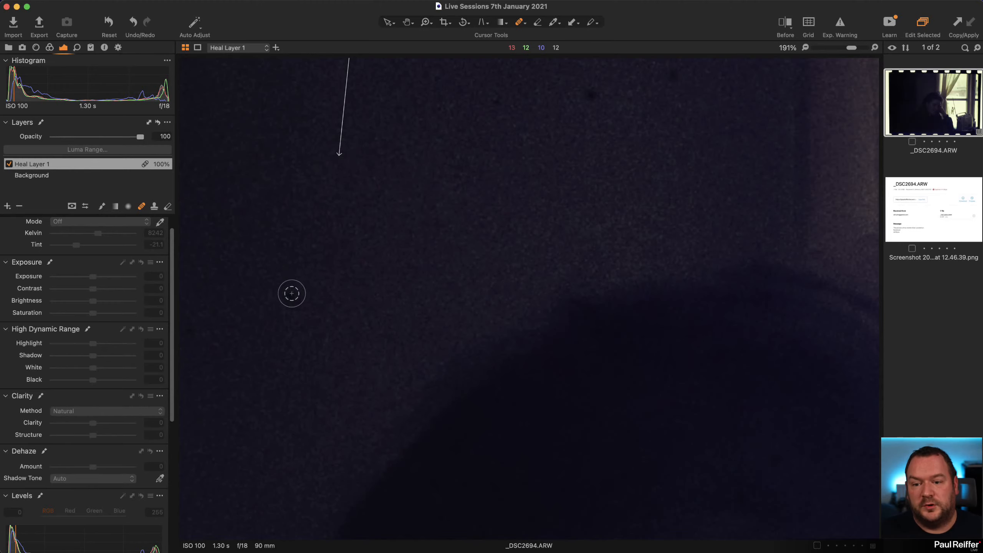
click(296, 294)
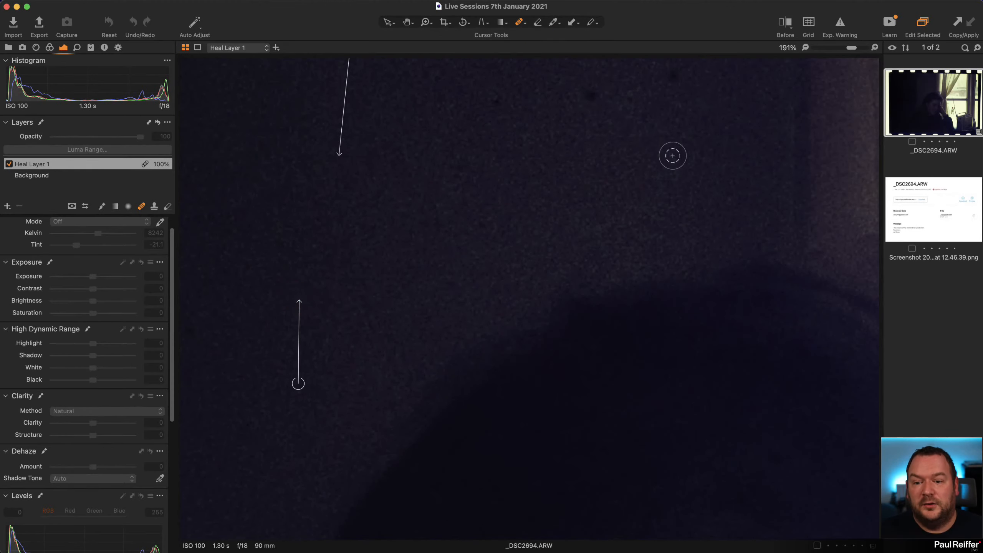
- Heal the yellow-green spot at the top of the ear and move its heal source to just beside the ear
key(z)
alt+click(588, 180)
alt+click(588, 180)
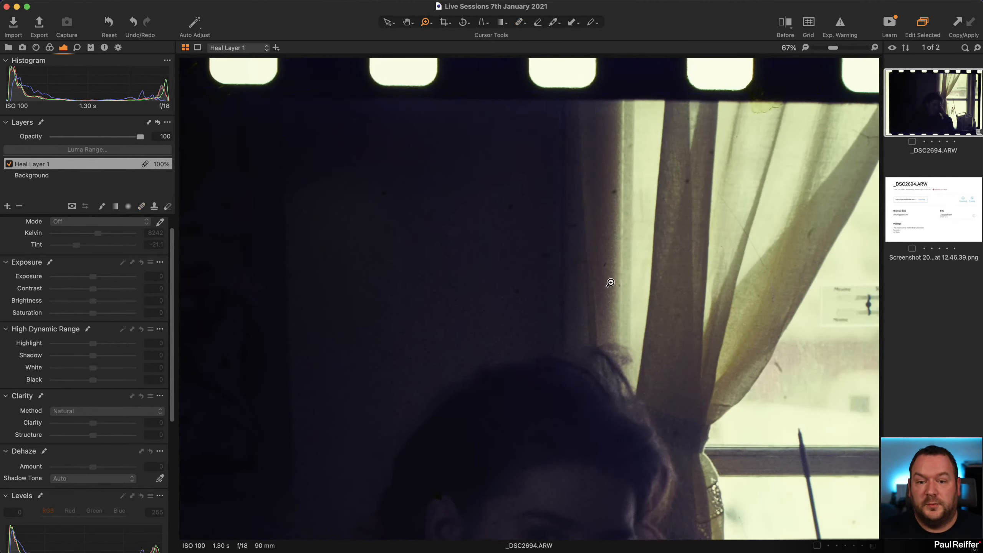
click(413, 507)
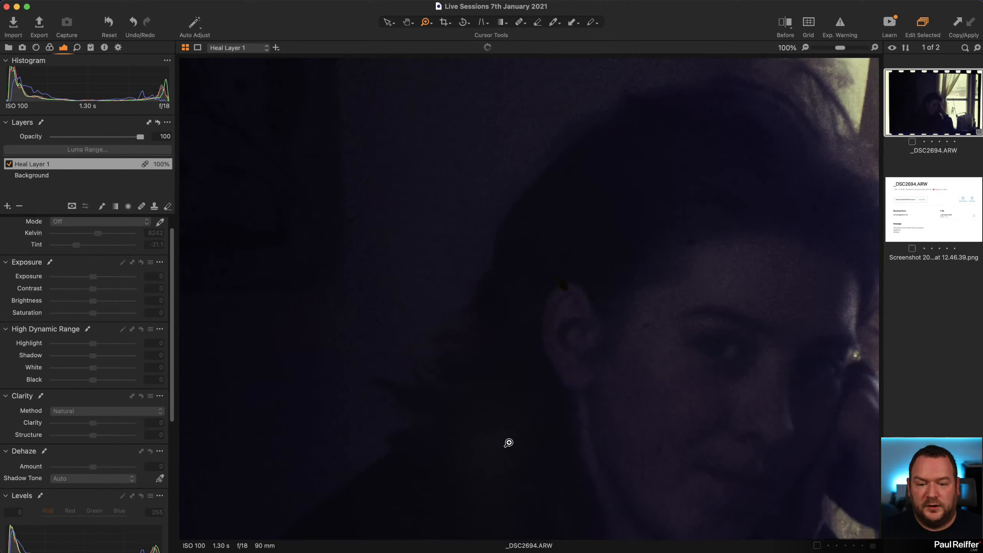
click(597, 283)
click(519, 22)
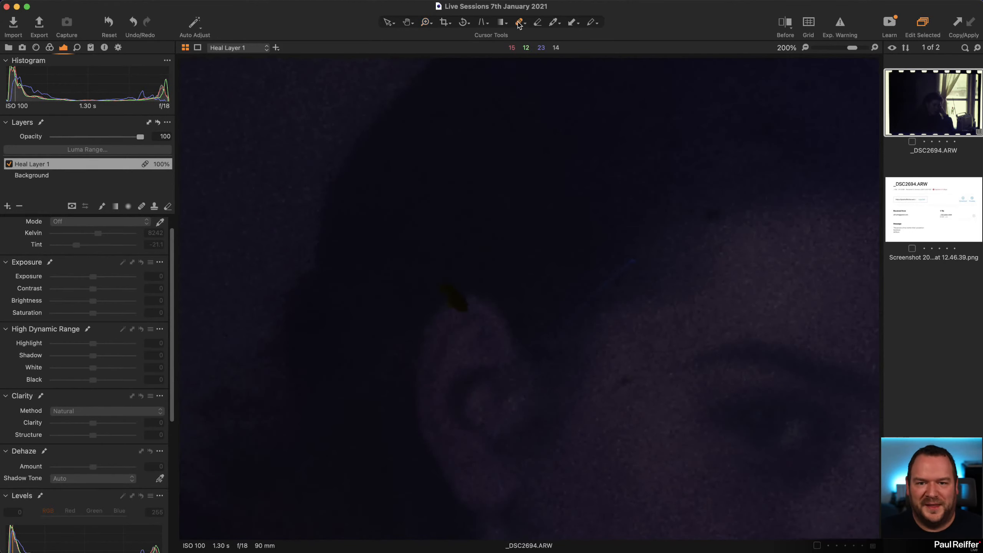
drag(448, 288, 462, 312)
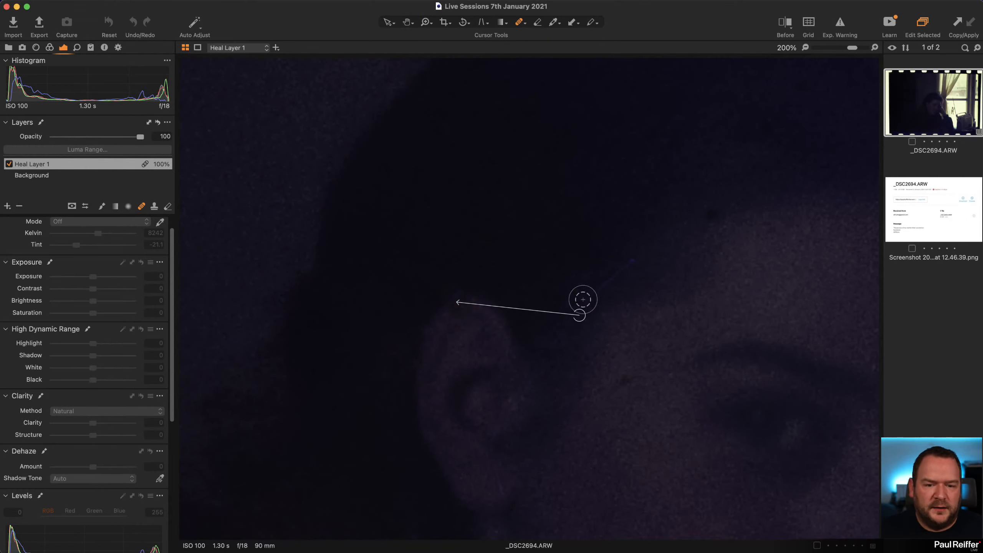
mouse_move(579, 315)
mouse_down()
mouse_move(566, 258)
mouse_move(436, 340)
mouse_move(426, 330)
mouse_up()
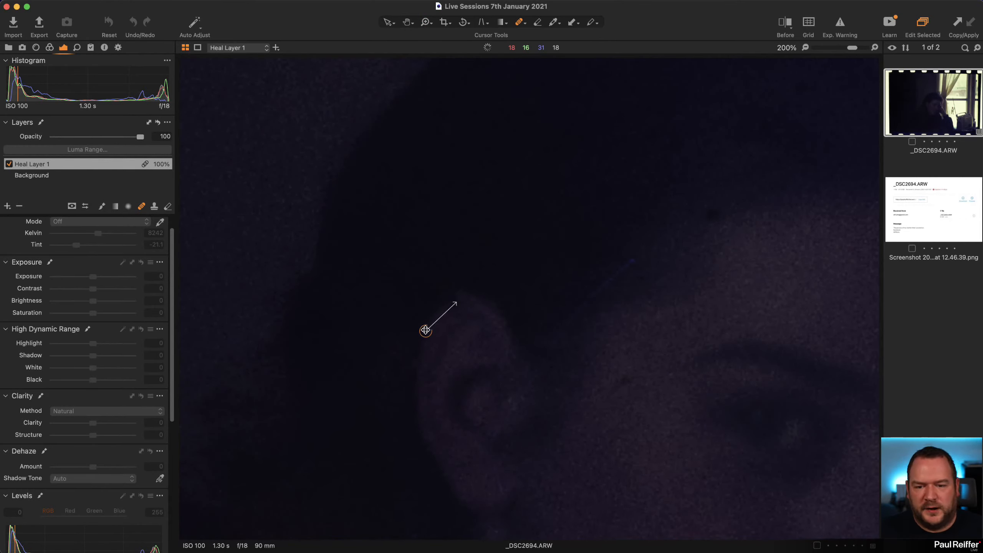
- Heal the dark spot at the forehead hairline and return to the full image view
click(720, 216)
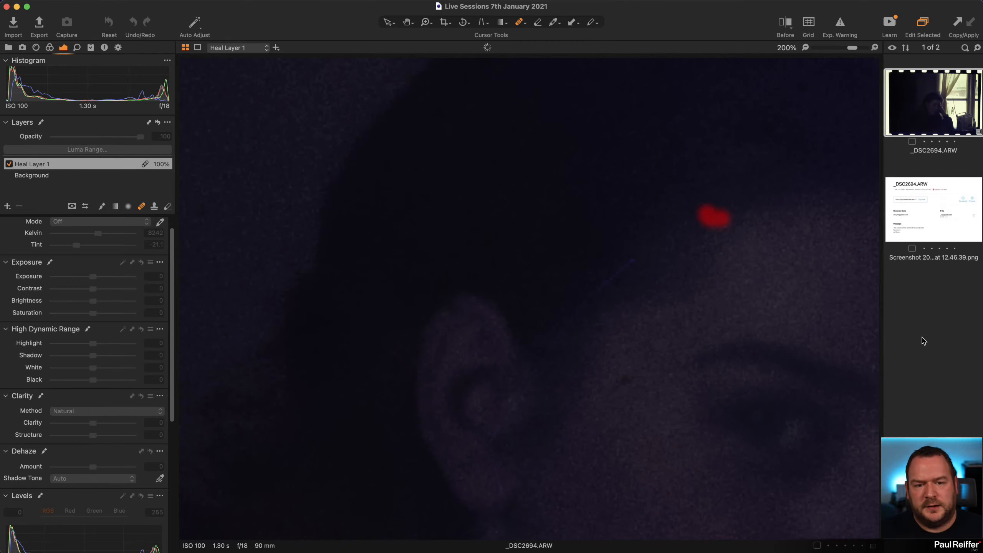
key(z)
alt+click(613, 197)
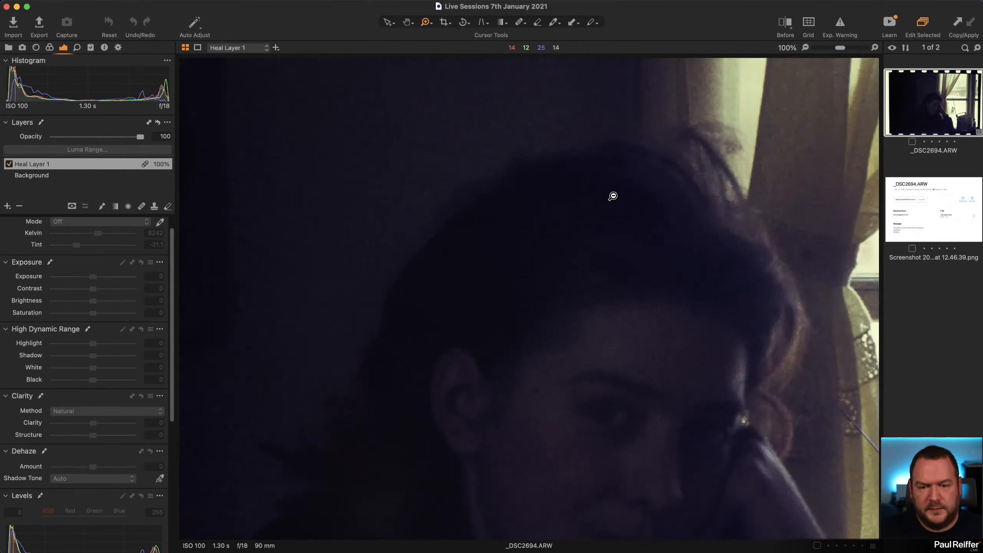
alt+click(612, 196)
alt+click(609, 199)
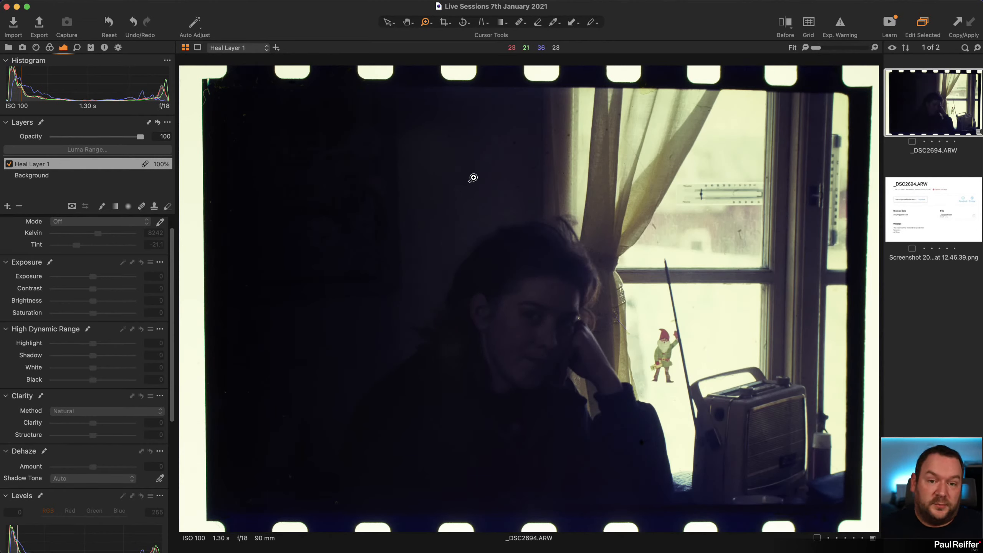
- Add a filled adjustment layer above the heal layer and set its Dehaze amount to 38
click(32, 176)
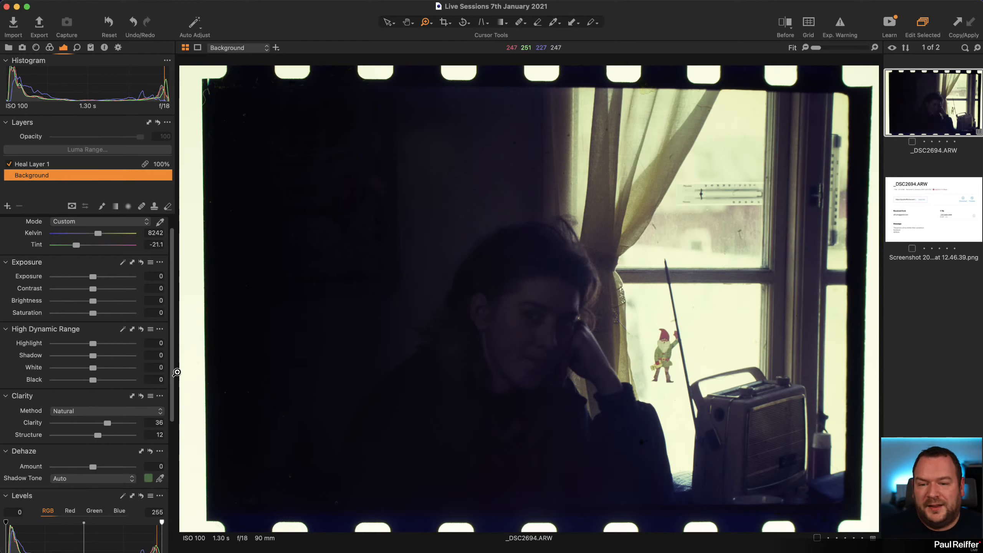
click(7, 206)
click(35, 211)
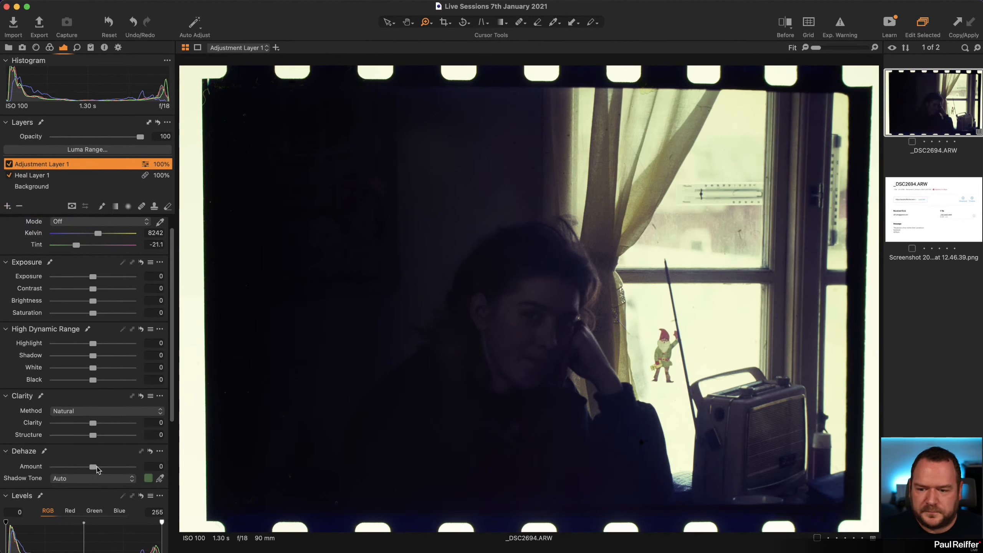
drag(93, 468, 107, 469)
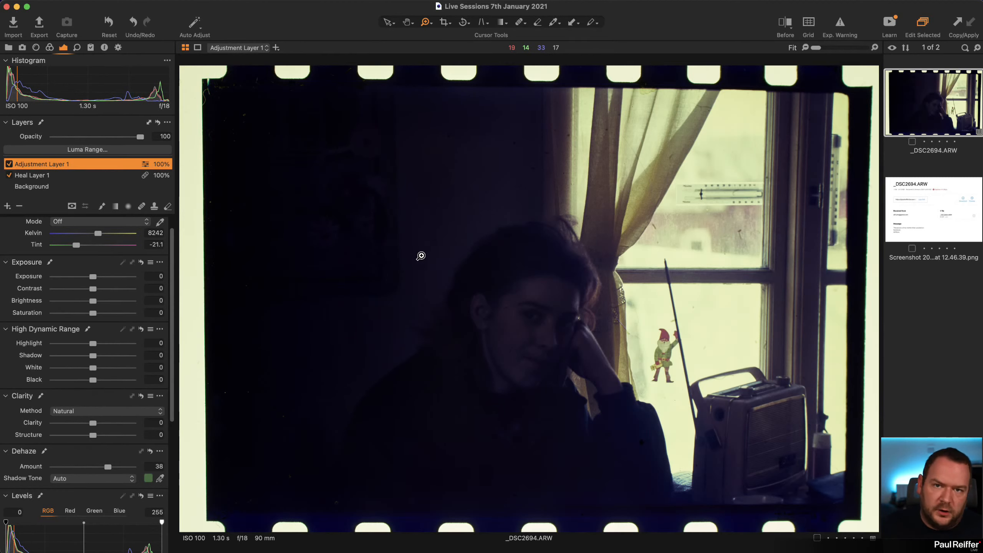
- Choose the Dehaze shadow tone manually by sampling the window frame, hand, hair and finally the radio, and compare the effect
scroll(105, 469, down, 3)
scroll(106, 470, down, 8)
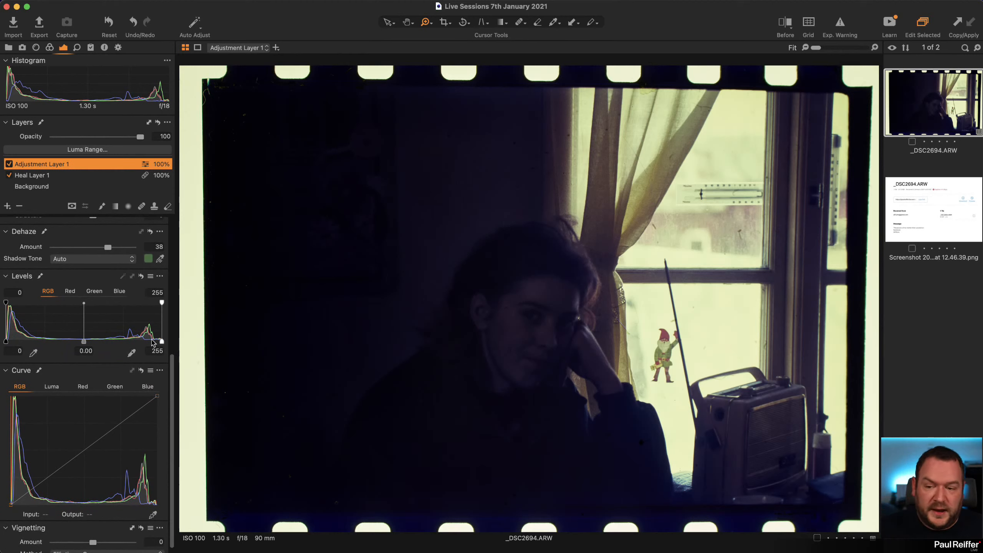
scroll(110, 416, up, 2)
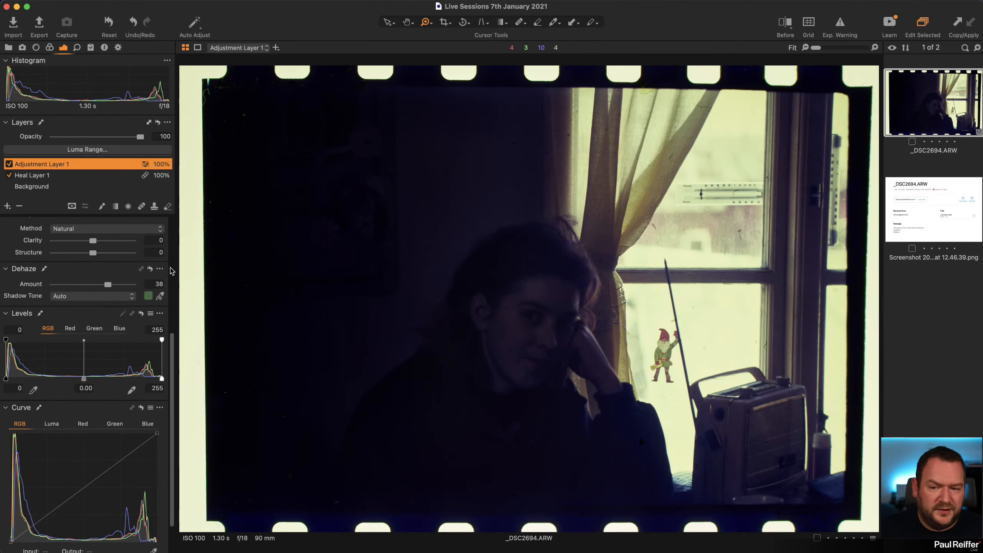
click(160, 297)
click(633, 274)
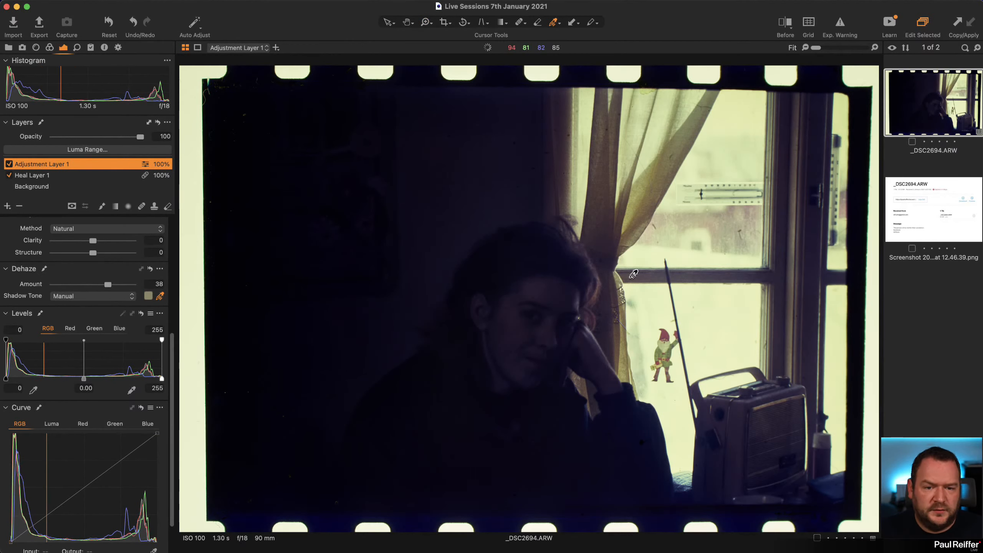
click(569, 348)
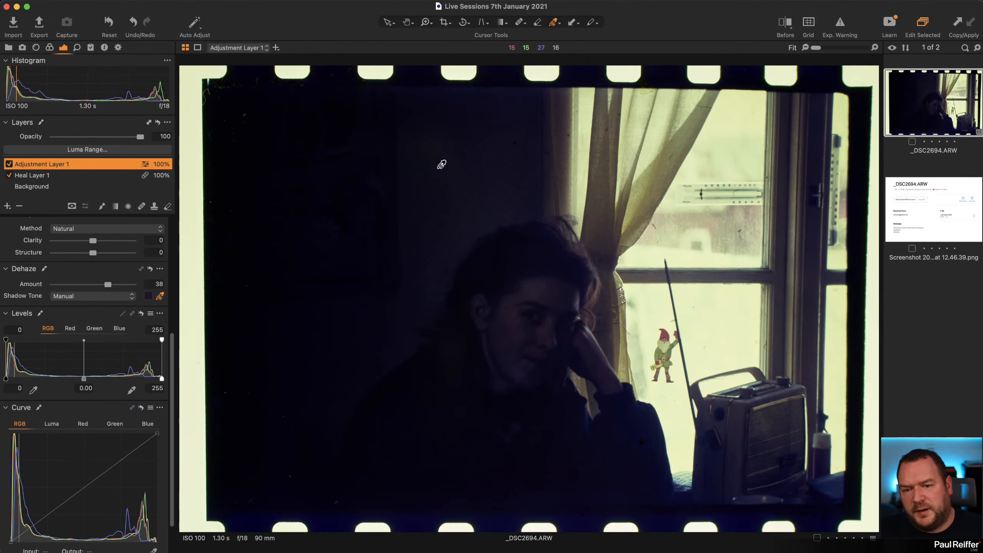
click(463, 296)
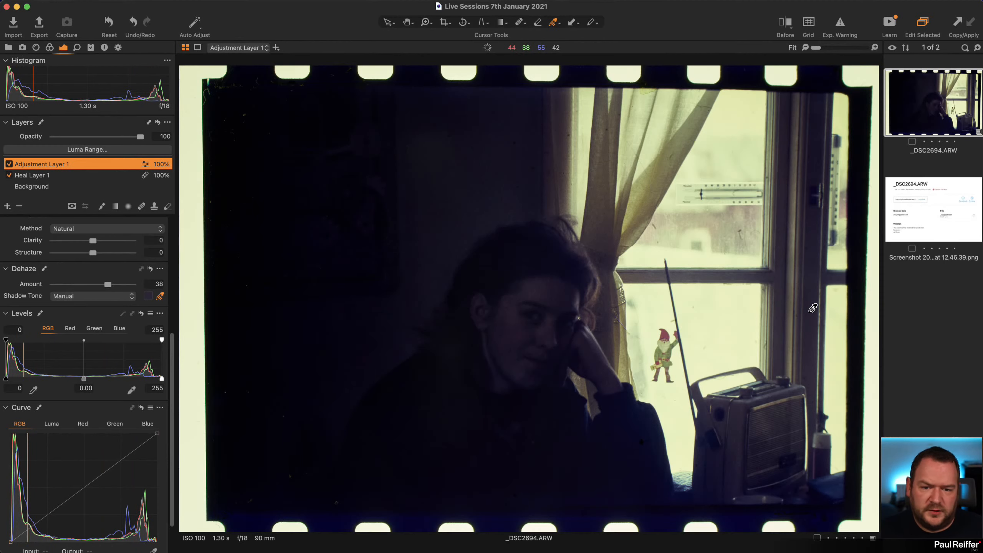
click(771, 390)
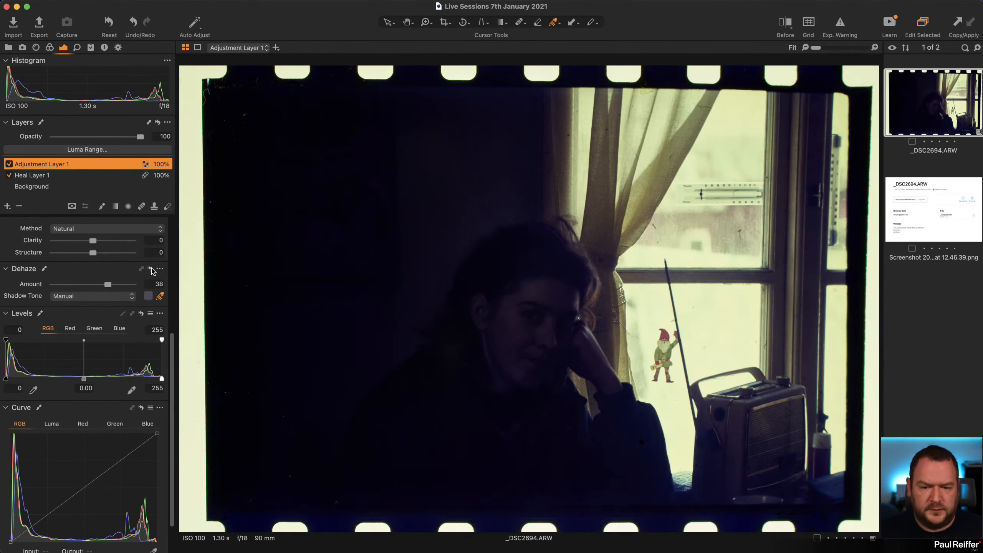
drag(150, 270, 151, 270)
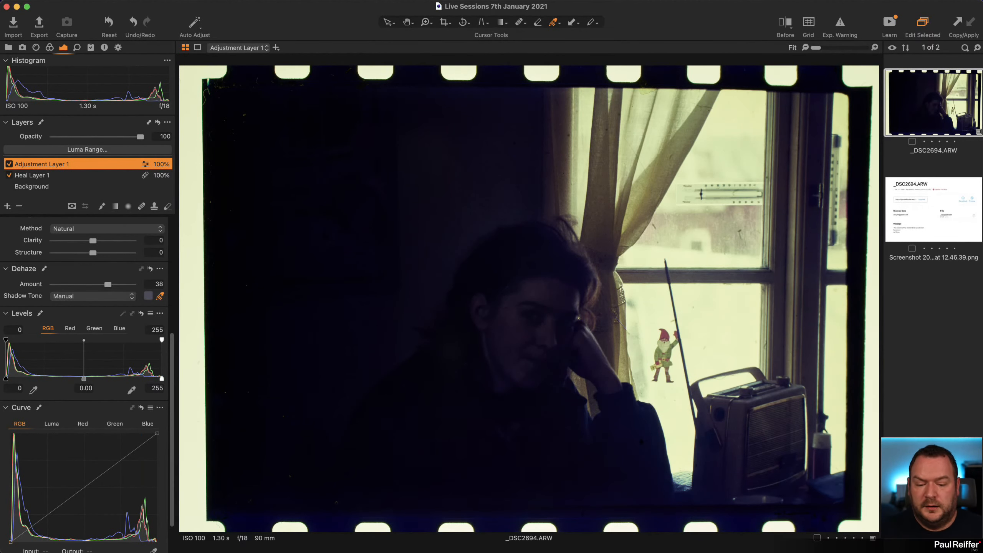
- Try a High Dynamic Range Shadow value of 68 on the adjustment layer, keeping Highlight at 0
key(super+Tab)
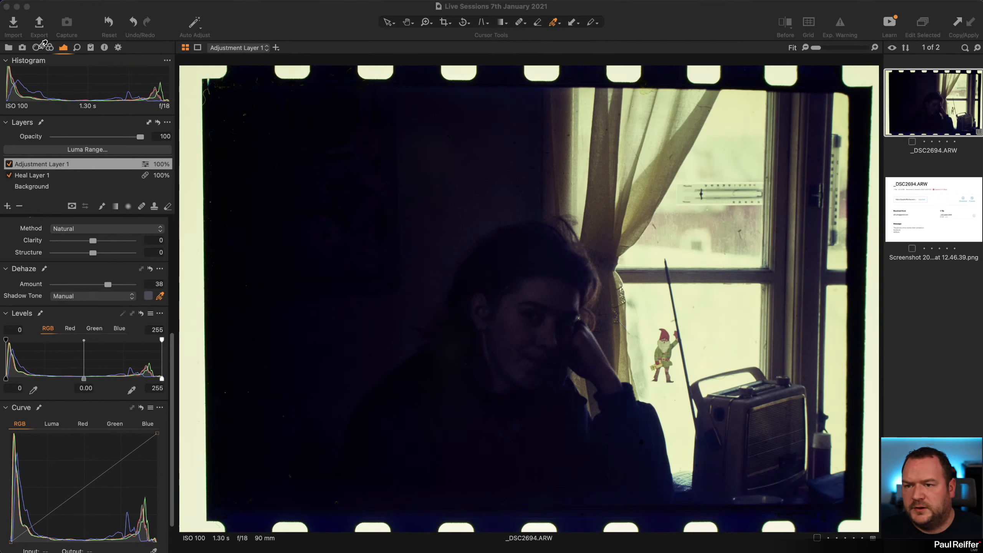
scroll(50, 264, up, 4)
scroll(50, 264, up, 3)
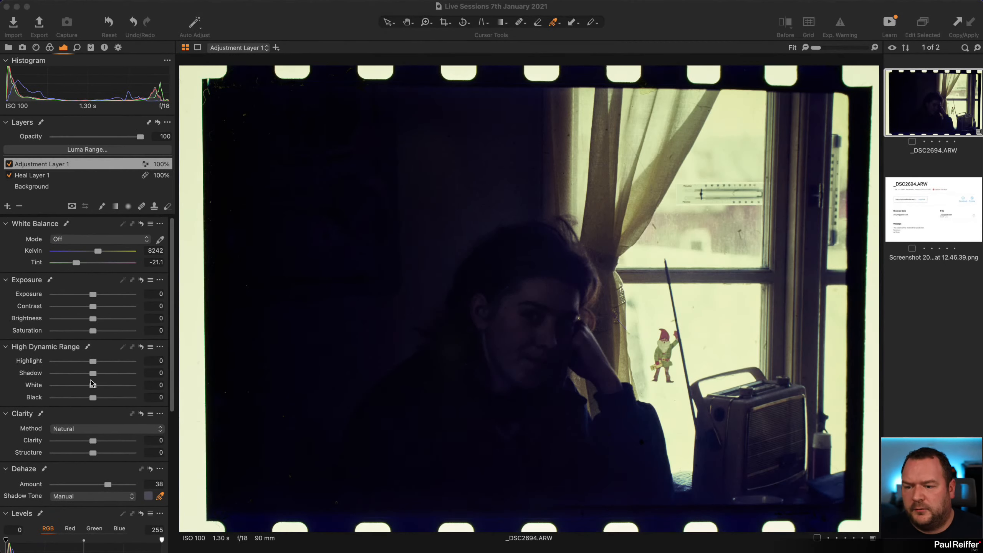
drag(97, 363, 94, 386)
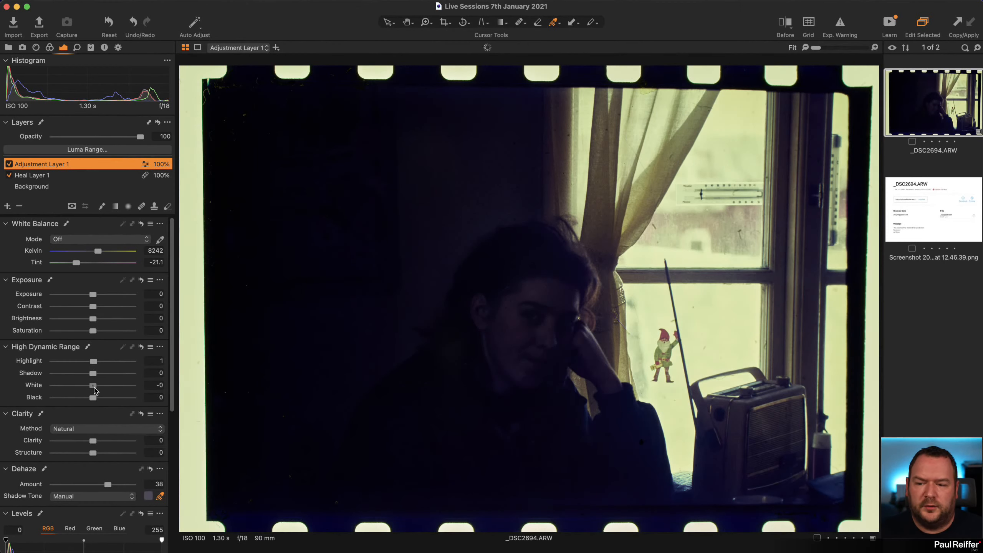
double_click(94, 363)
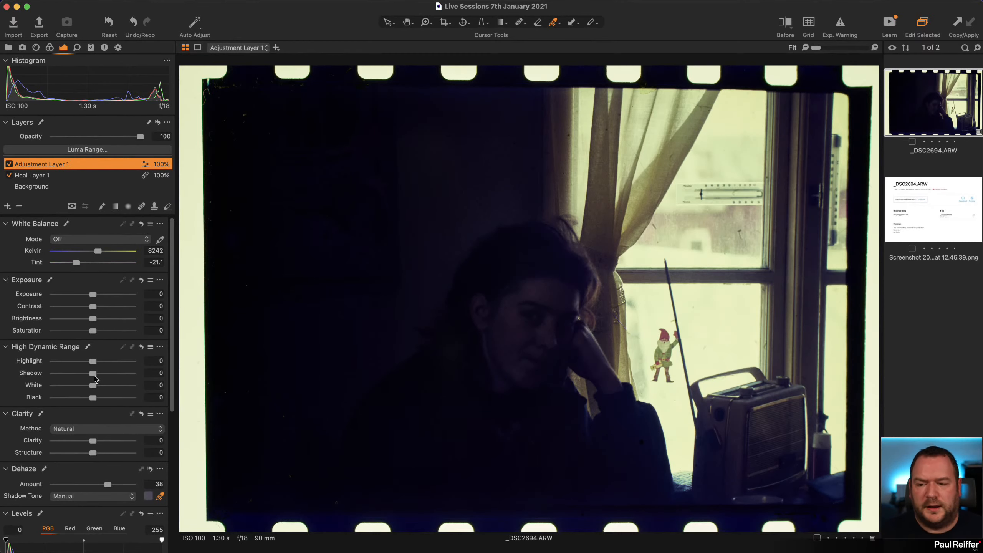
drag(94, 376, 122, 376)
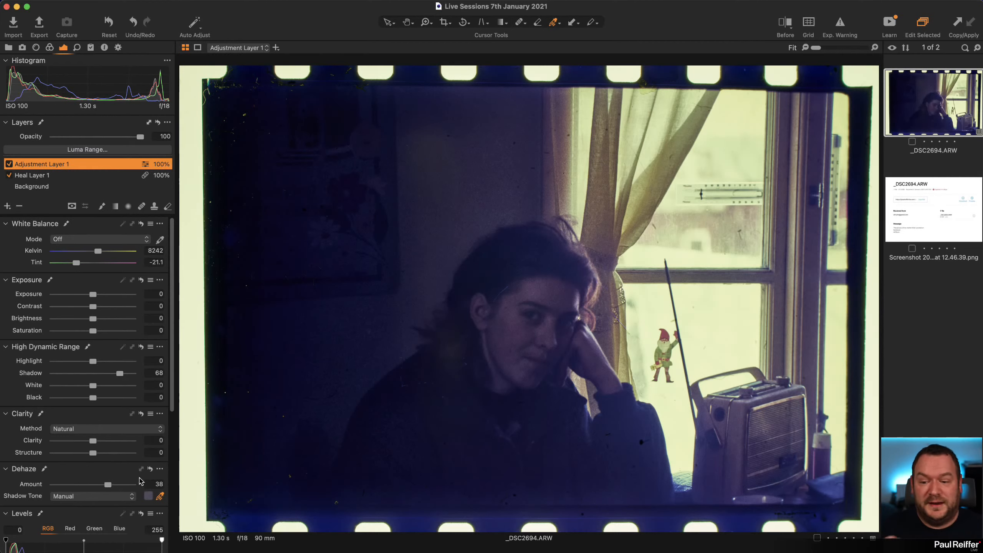
- Reset the Dehaze settings to compare the image without them, and undo the reset
drag(150, 470, 150, 470)
click(150, 470)
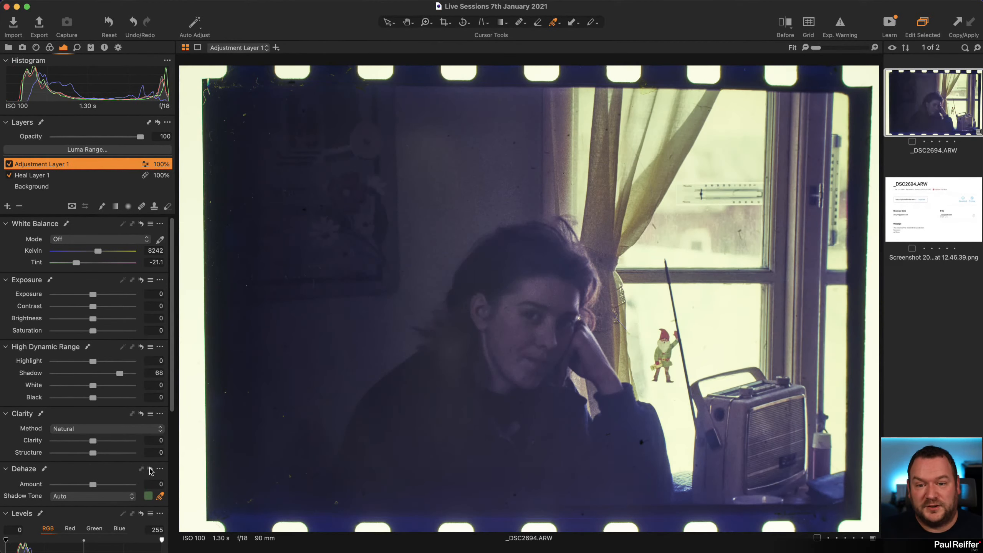
key(super+z)
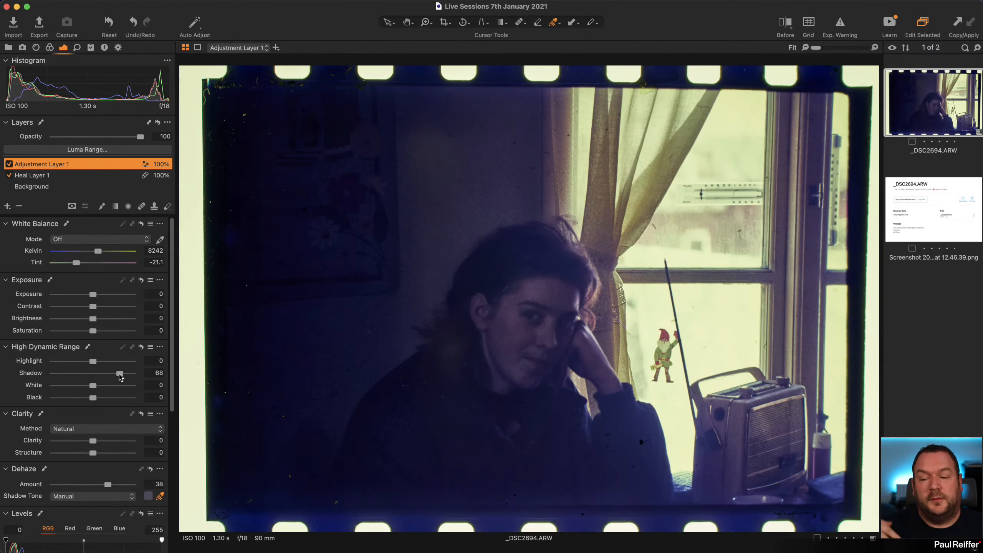
- Balance the adjustment layer's High Dynamic Range settings with Shadow at 27 and Black at 11
drag(120, 376, 100, 377)
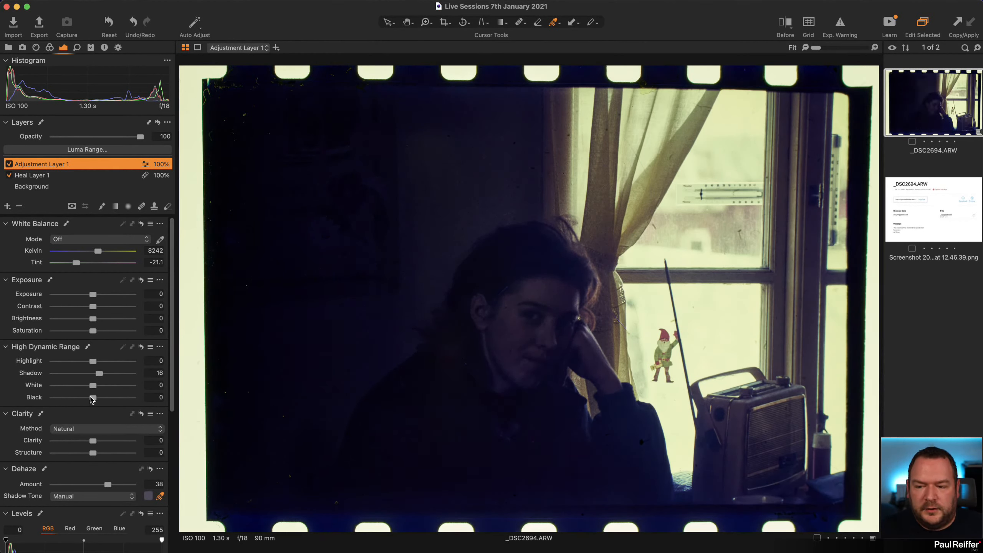
drag(90, 397, 94, 399)
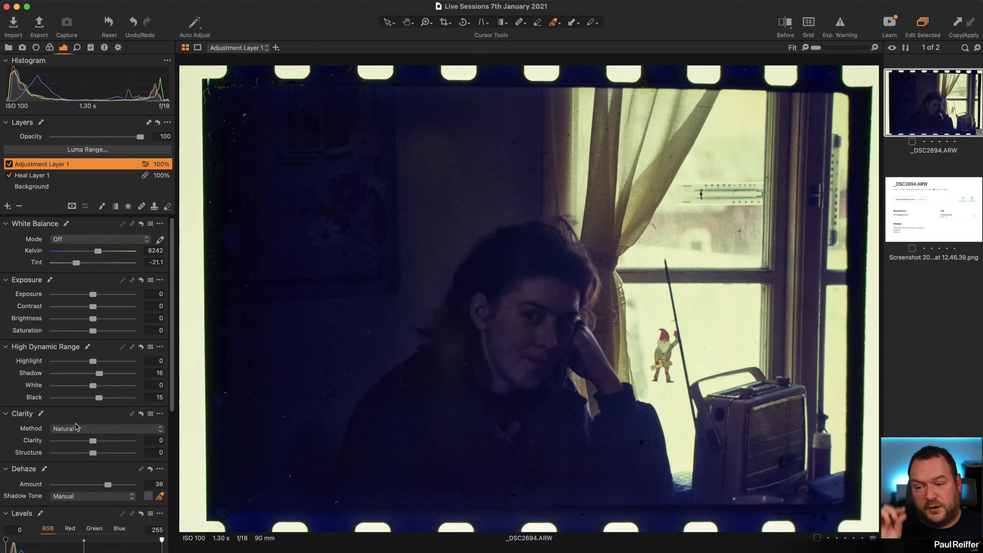
drag(100, 399, 103, 378)
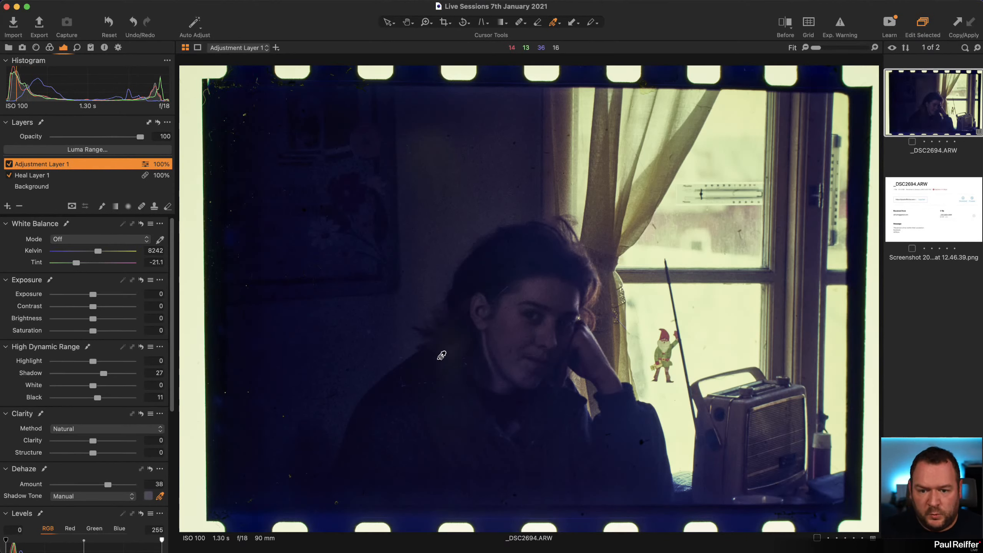
- Add a new adjustment layer and name it Darken
click(7, 205)
double_click(43, 164)
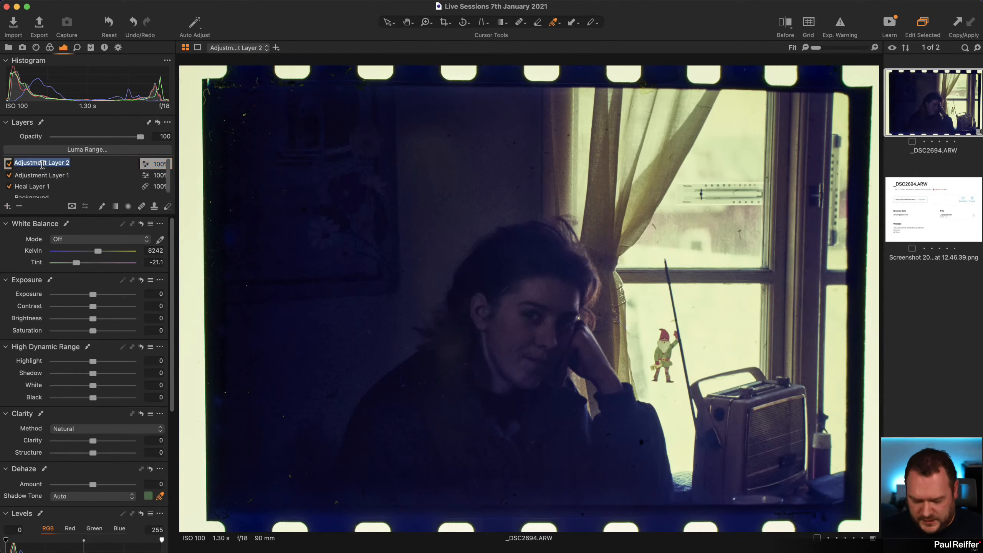
text(Darken)
key(Return)
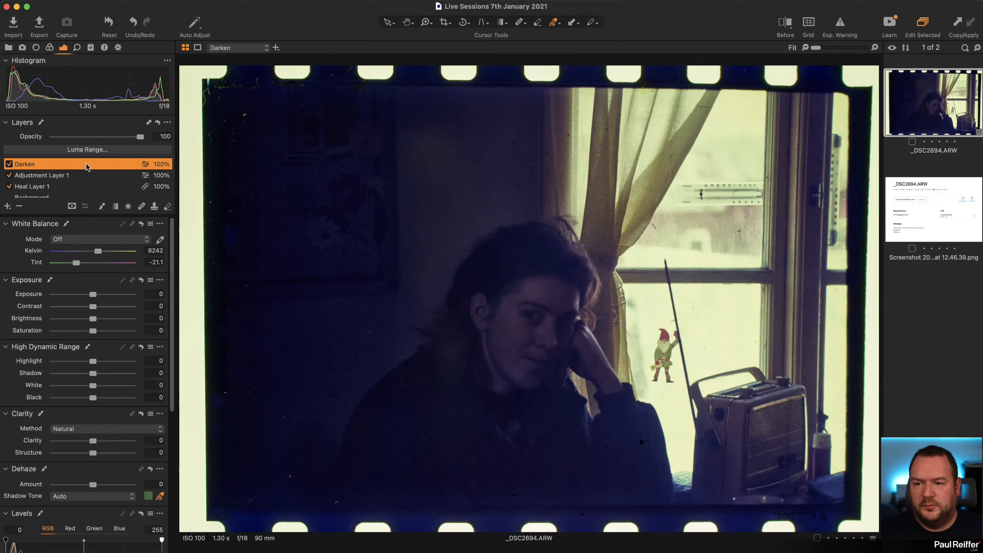
- Brush a mask with a reduced brush over the hair behind the ear and neck on the Darken layer, and lower its Exposure to -1.27
click(102, 207)
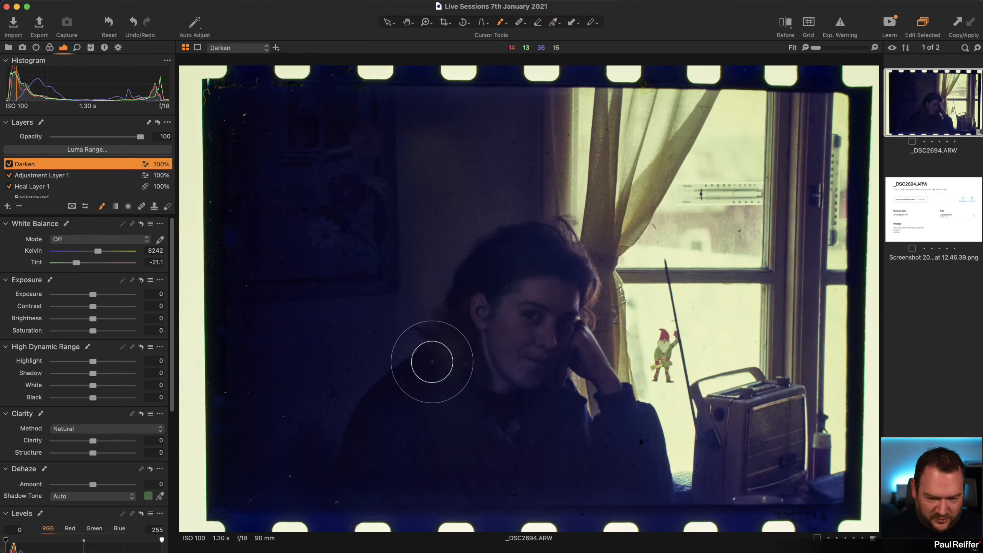
key(bracketleft)
key(bracketleft)
key(bracketleft)
key(bracketleft)
key(bracketleft)
key(bracketleft)
key(bracketleft)
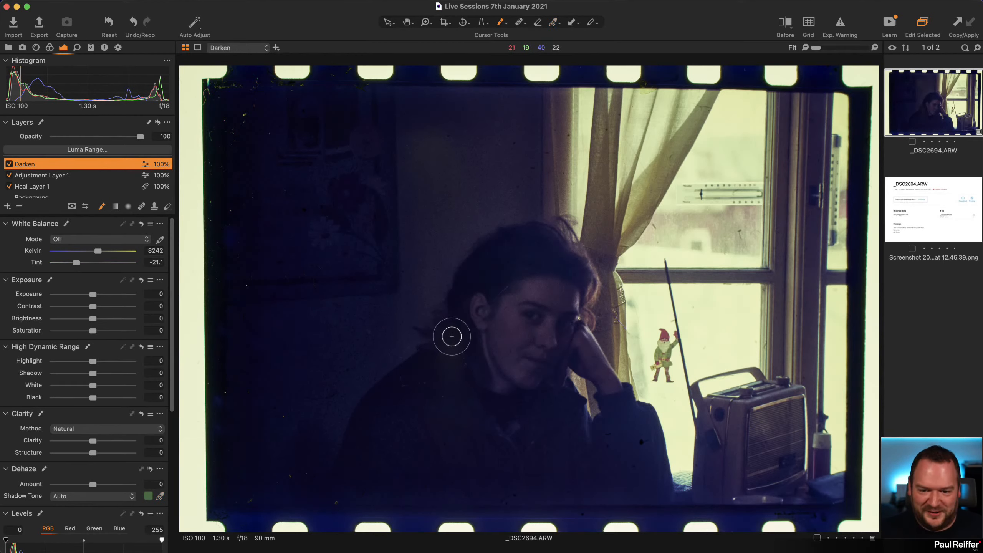
right_click(453, 330)
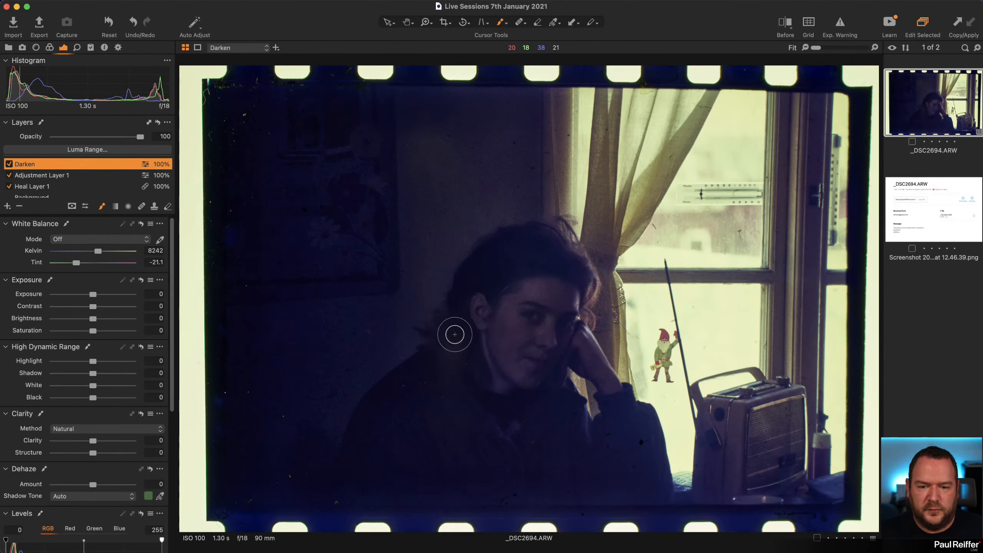
mouse_move(455, 333)
mouse_down()
mouse_move(437, 365)
mouse_move(449, 369)
mouse_move(461, 312)
mouse_move(436, 364)
mouse_move(471, 402)
mouse_move(476, 422)
mouse_move(448, 352)
mouse_move(438, 381)
mouse_move(452, 392)
mouse_move(460, 377)
mouse_move(480, 403)
mouse_up()
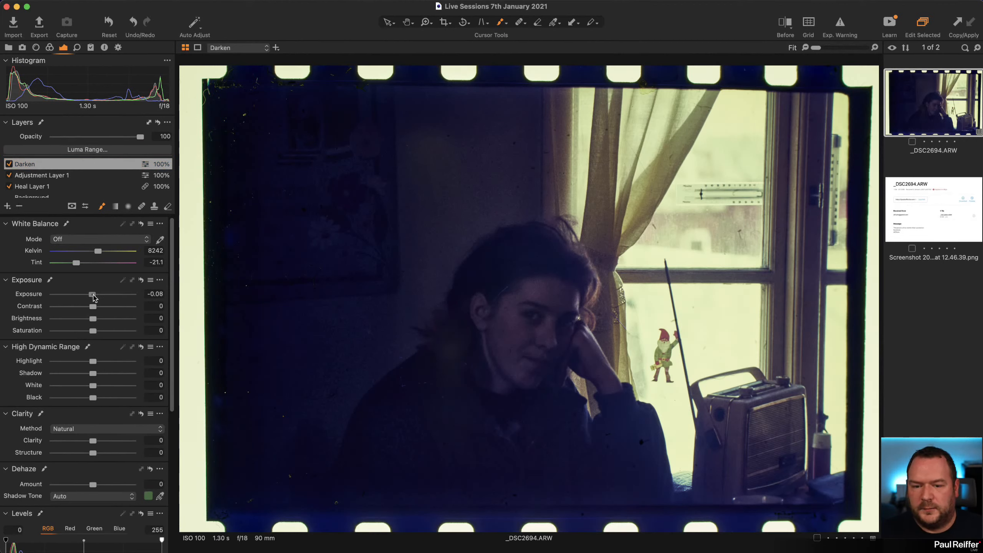
drag(91, 295, 82, 298)
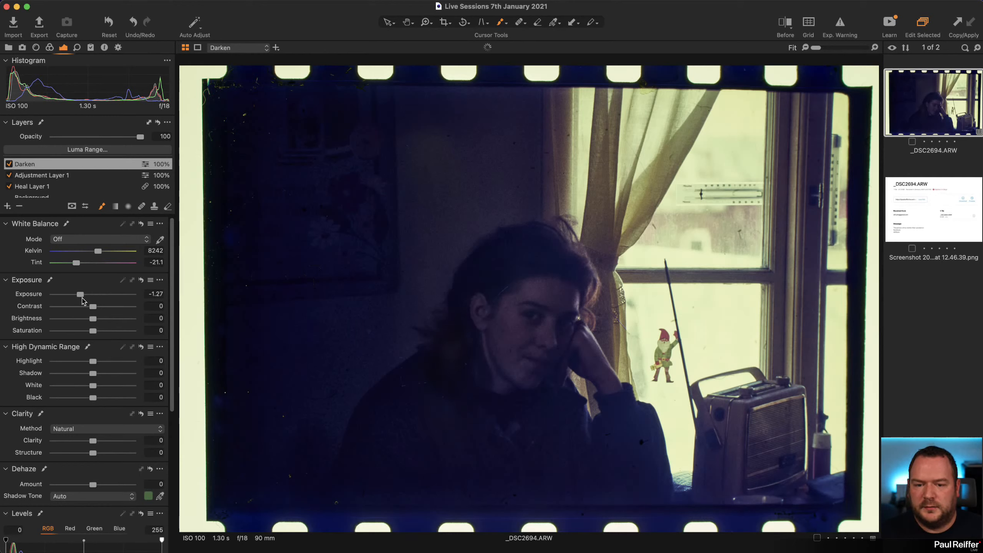
- Erase the Darken layer's mask from the wall and shoulder around the hair, using an enlarged eraser brush
key(e)
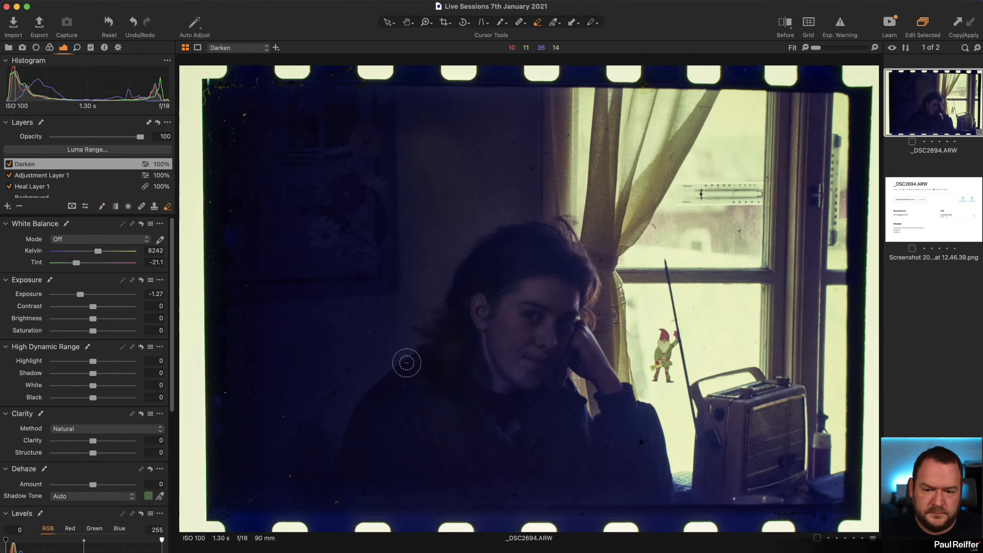
right_click(408, 364)
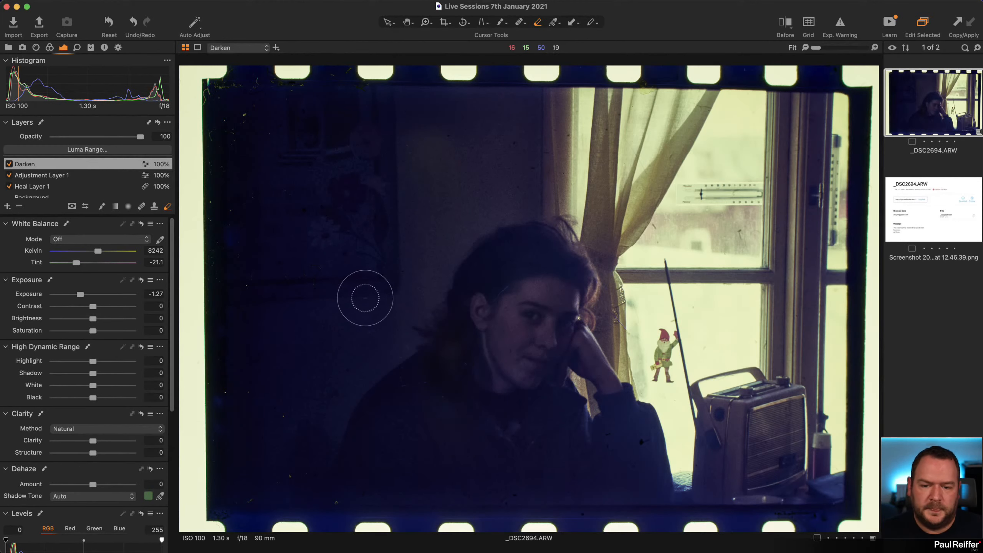
mouse_move(364, 297)
mouse_down()
mouse_move(406, 402)
mouse_move(460, 469)
mouse_move(462, 443)
mouse_move(445, 441)
mouse_up()
mouse_move(445, 442)
mouse_down()
mouse_move(423, 358)
mouse_move(461, 438)
mouse_move(499, 313)
mouse_move(477, 428)
mouse_move(486, 360)
mouse_move(430, 414)
mouse_move(450, 422)
mouse_move(395, 362)
mouse_move(460, 450)
mouse_move(404, 369)
mouse_move(456, 423)
mouse_move(425, 364)
mouse_up()
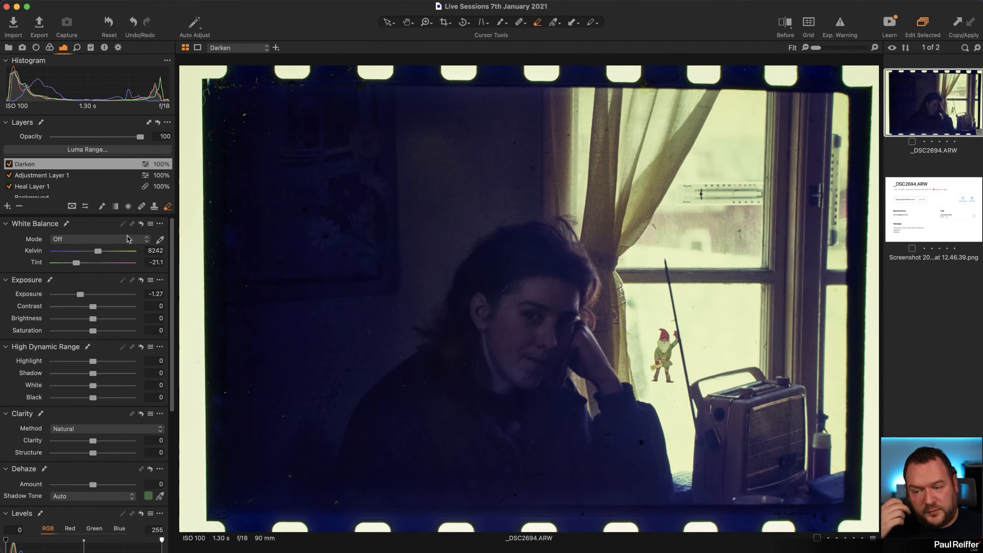
- Tint the Background layer's shadows slightly toward yellow-green with the 3-Way Color Balance
scroll(49, 189, down, 1)
click(41, 194)
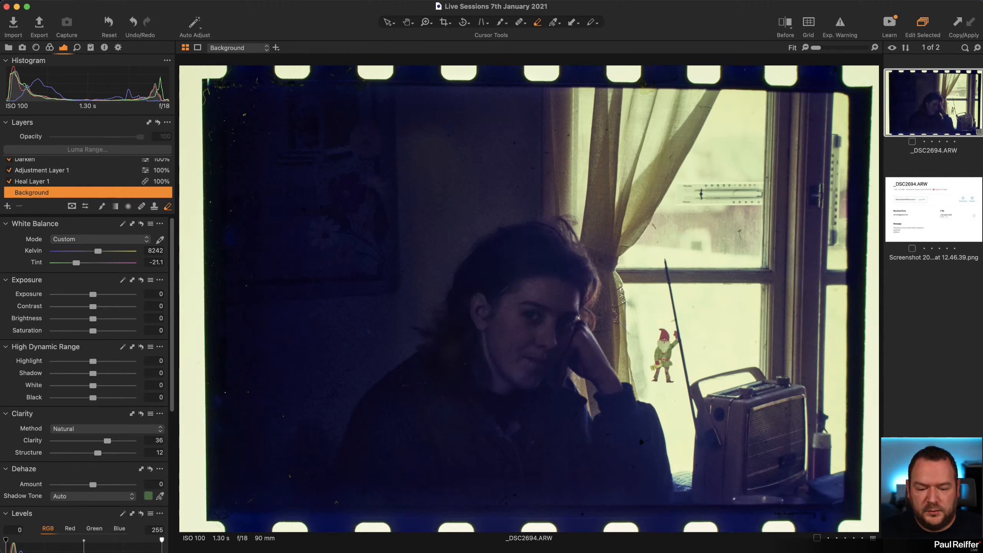
key(super+Tab)
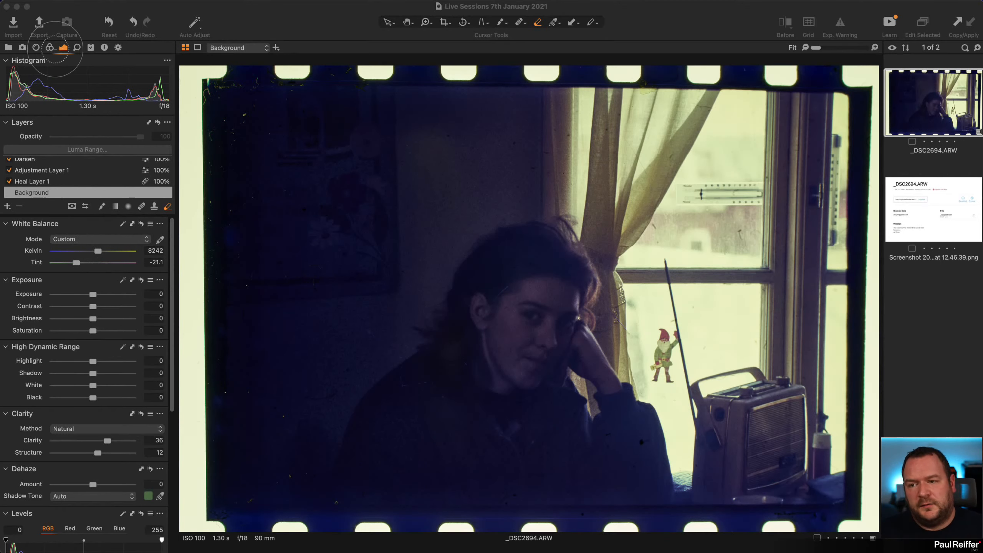
click(49, 47)
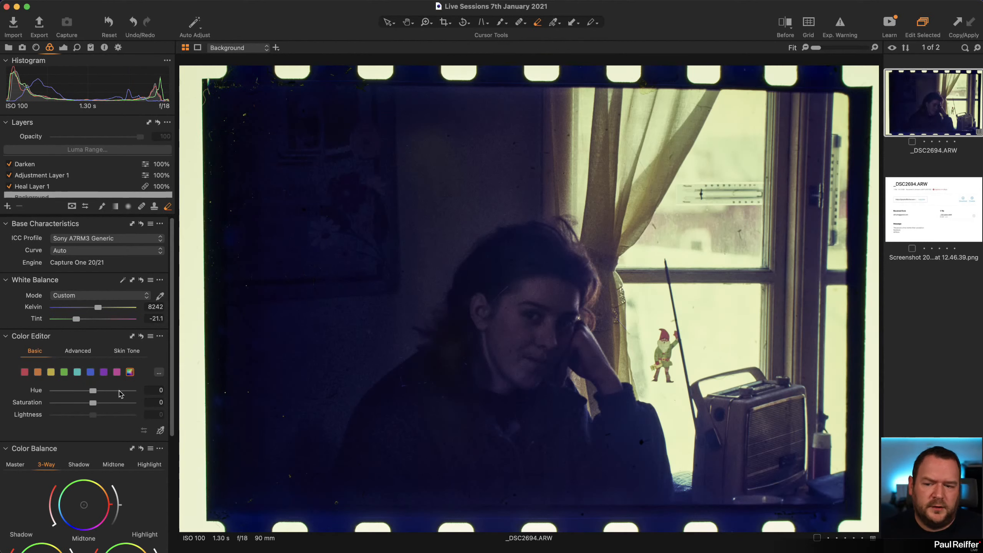
scroll(119, 393, down, 5)
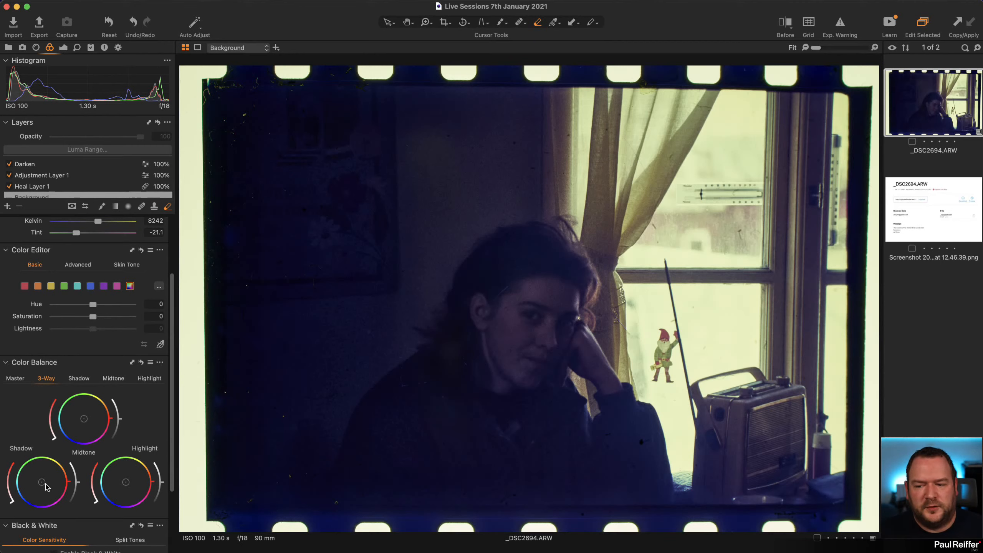
drag(43, 486, 43, 478)
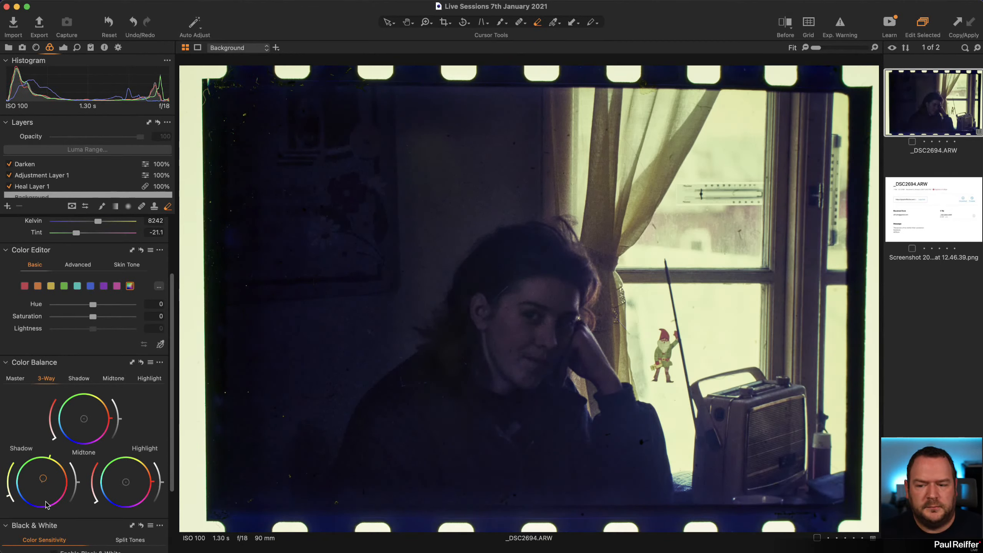
- View the Master color wheel, return to 3-Way, and tint the Background layer's highlights slightly toward blue-purple
click(15, 378)
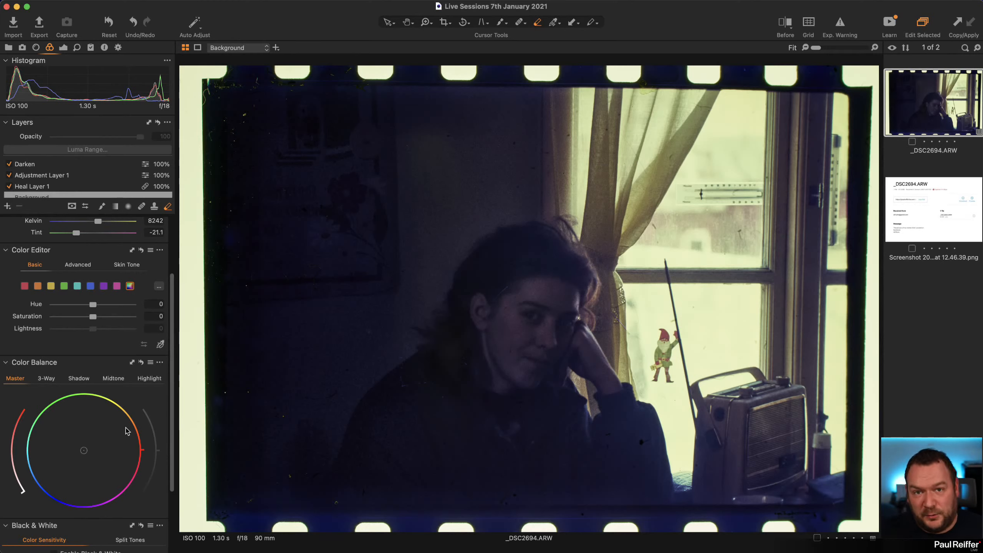
click(53, 382)
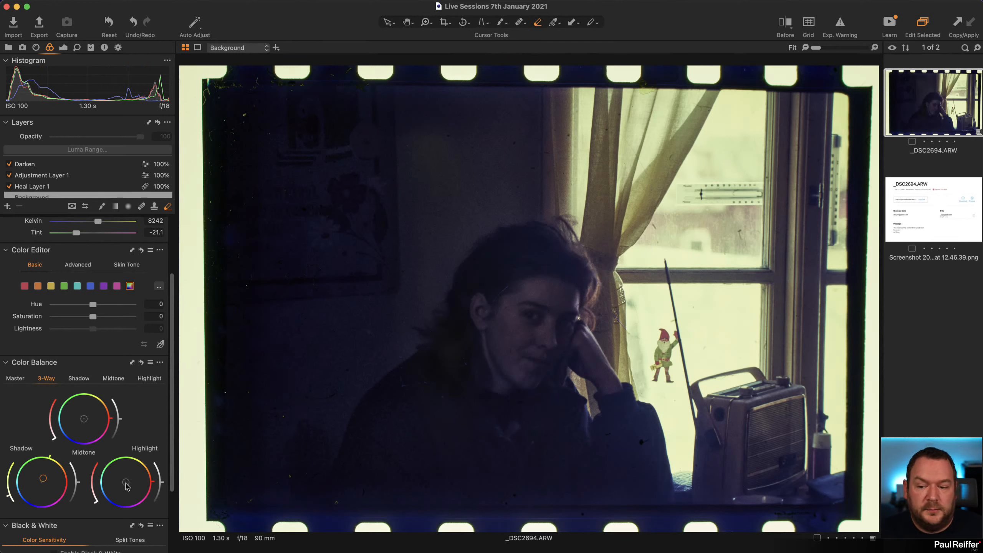
mouse_move(125, 483)
mouse_down()
mouse_move(116, 486)
mouse_move(127, 487)
mouse_up()
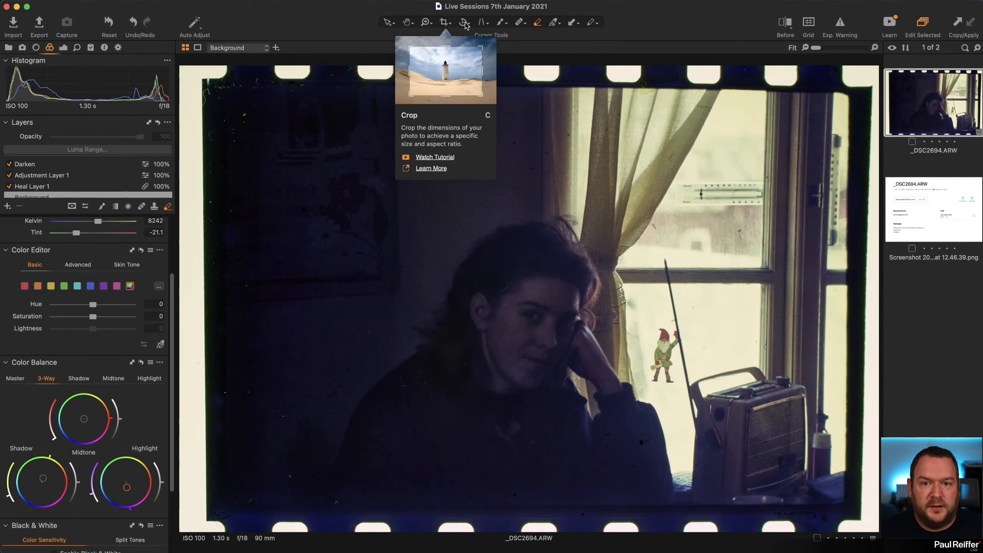
- Straighten the film frame with the full Keystone tool, aligning its four points to the picture's inner corners, and apply the correction
click(486, 22)
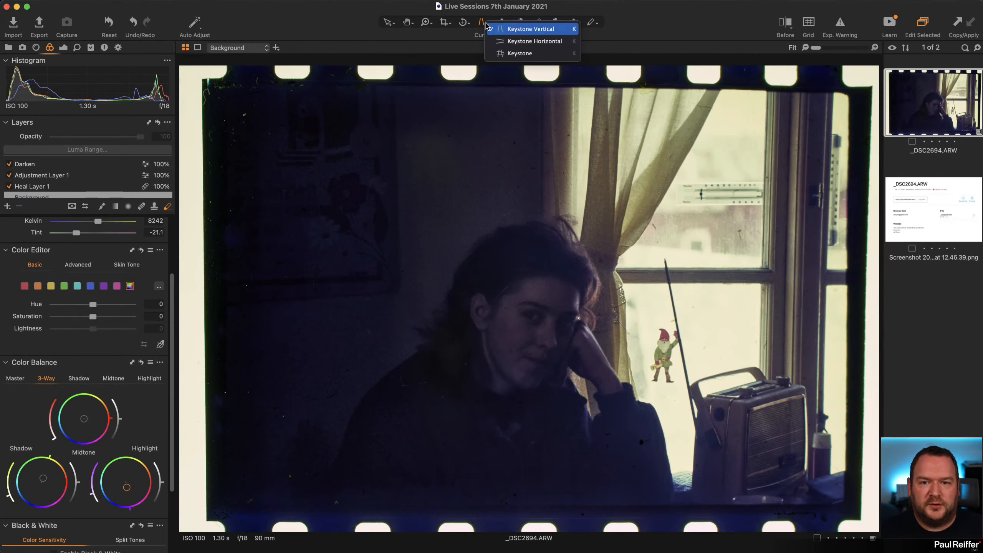
click(523, 53)
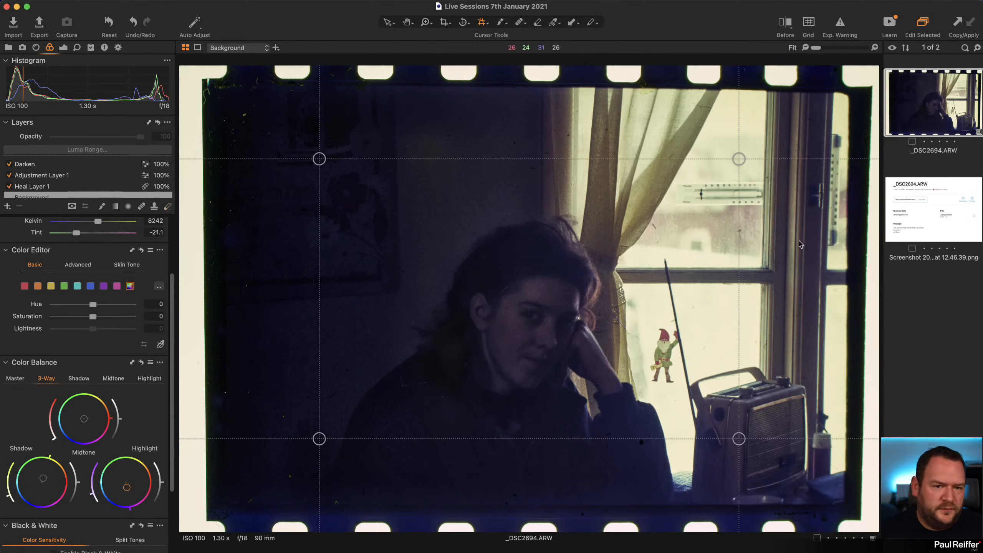
drag(737, 158, 848, 92)
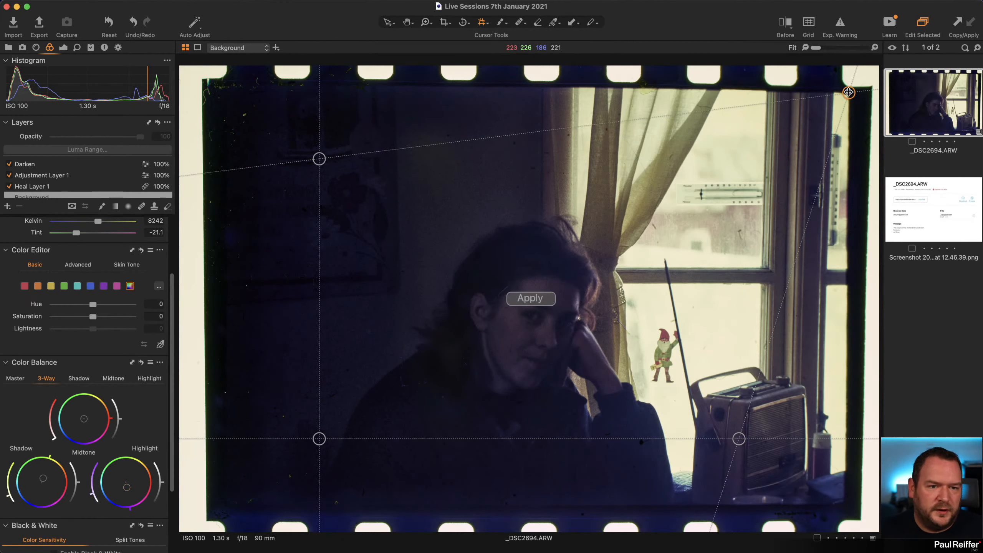
drag(321, 152, 219, 86)
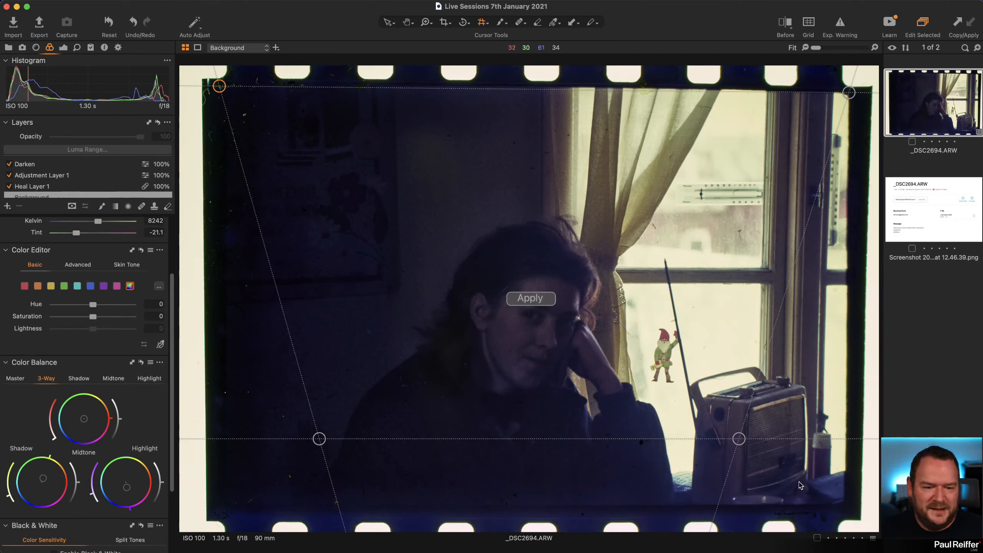
drag(738, 439, 843, 502)
drag(319, 438, 225, 504)
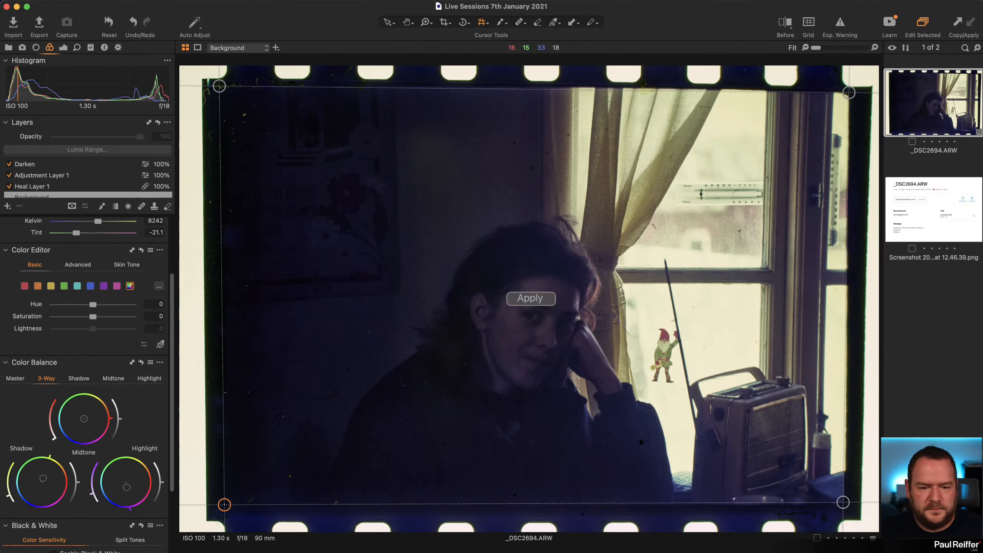
click(530, 299)
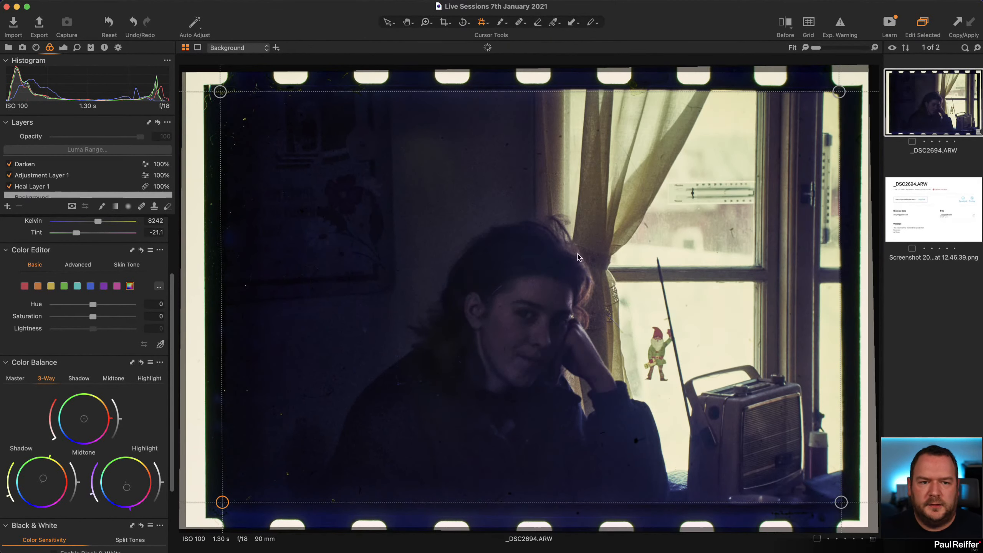
- Crop the image to the picture area inside the film border, about 2160 by 1427 px
click(445, 23)
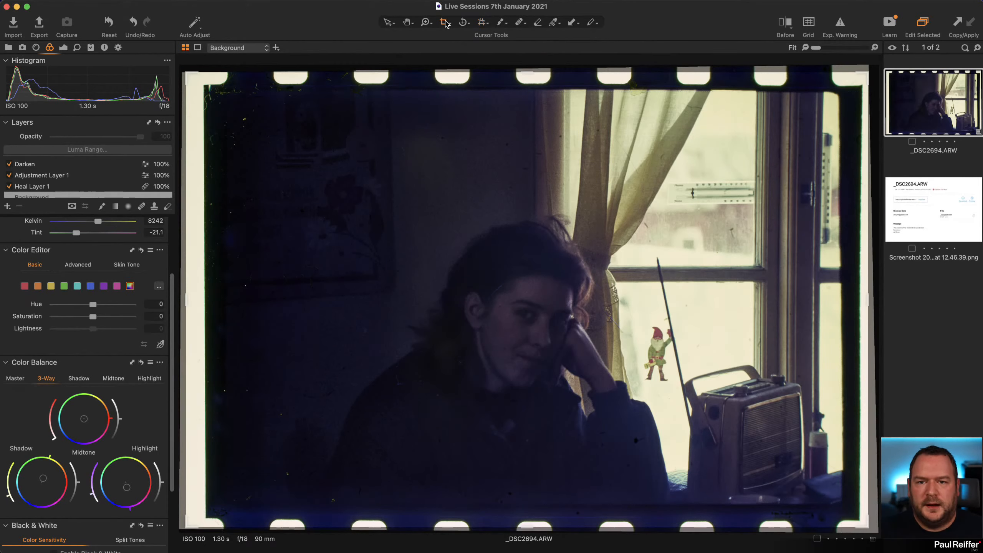
right_click(447, 24)
click(478, 52)
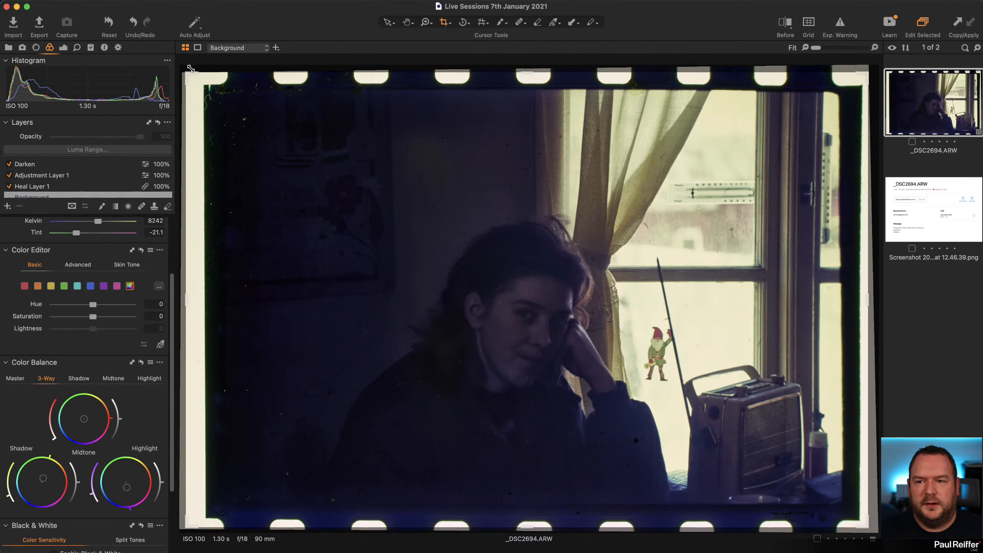
drag(190, 75, 222, 93)
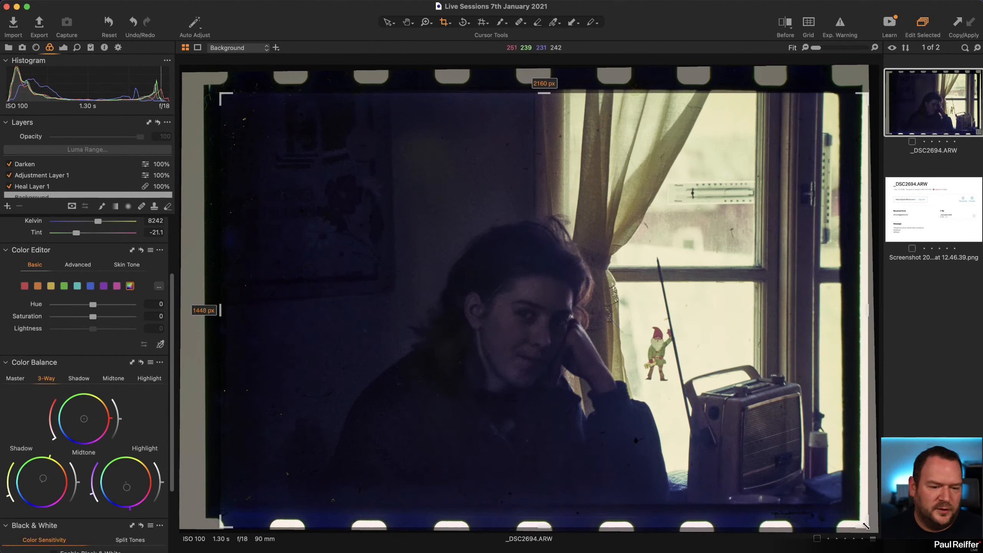
drag(864, 526, 839, 502)
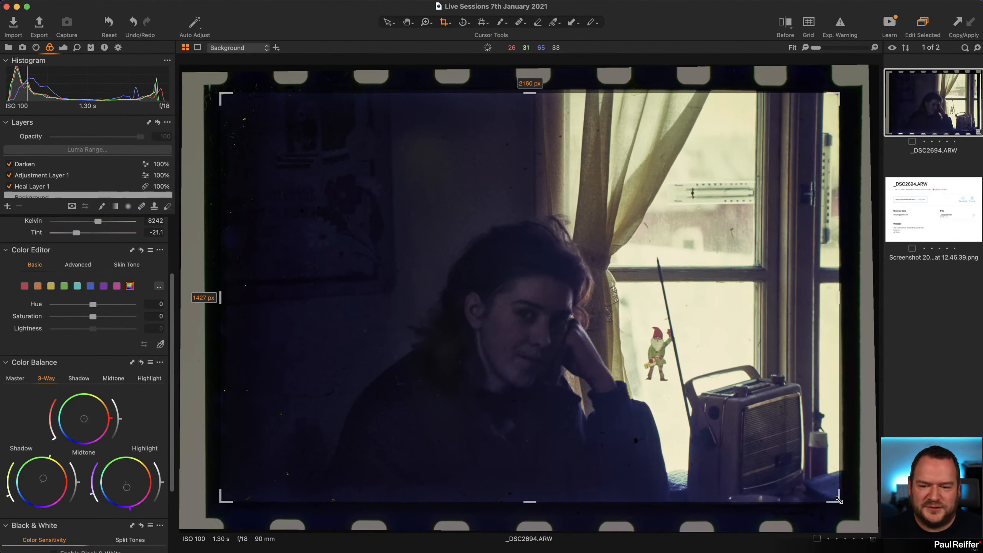
click(387, 22)
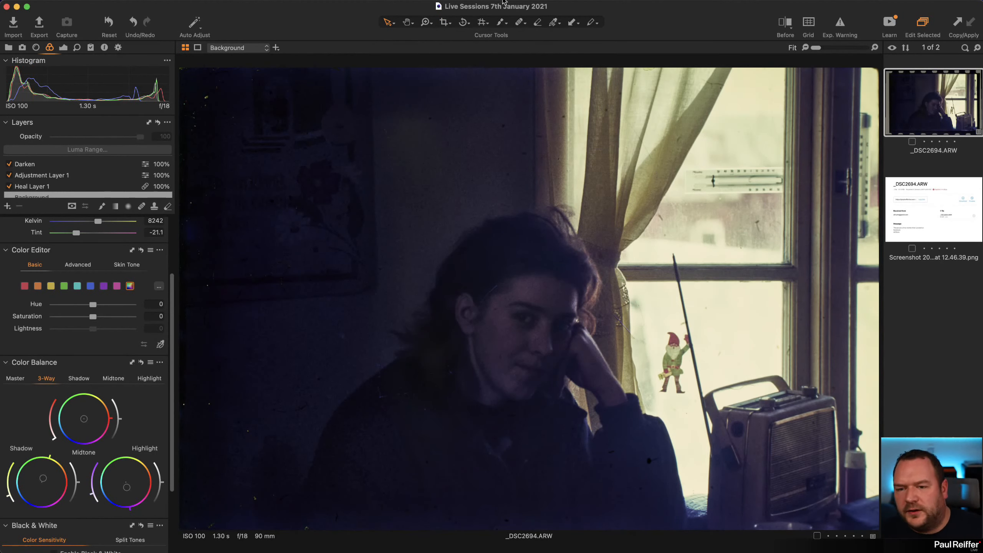
- Tighten the crop by moving its left edge slightly inward, to about 2160 by 1442 px
click(443, 23)
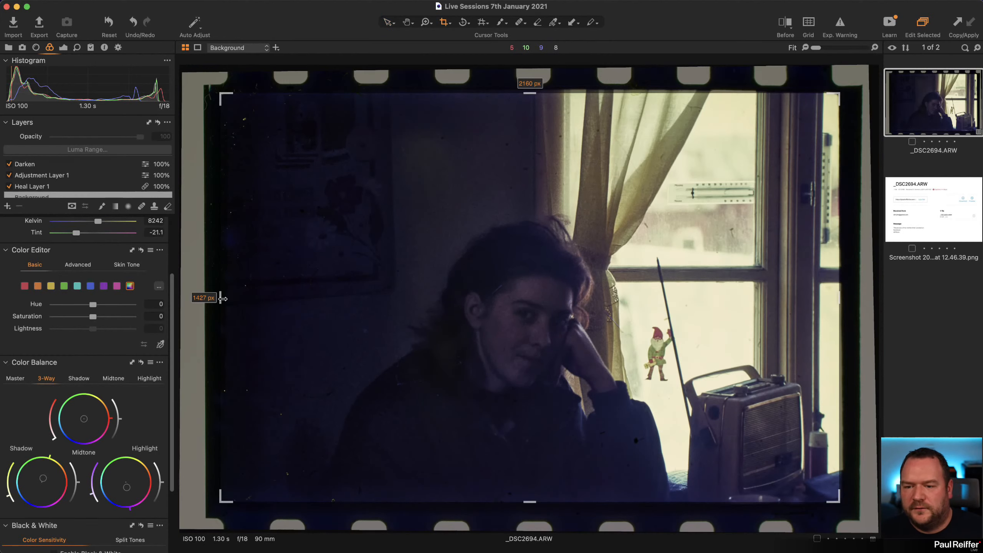
drag(223, 298, 231, 298)
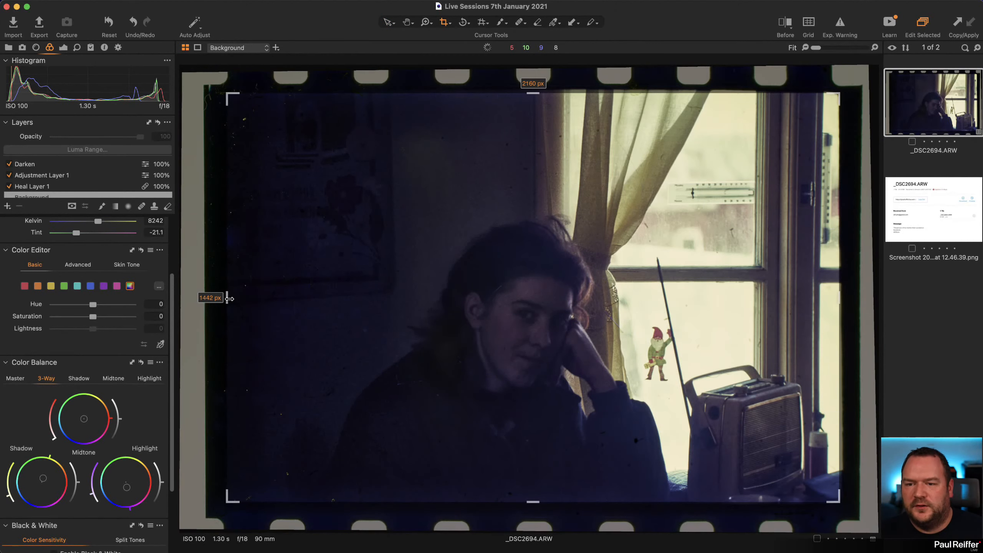
click(388, 22)
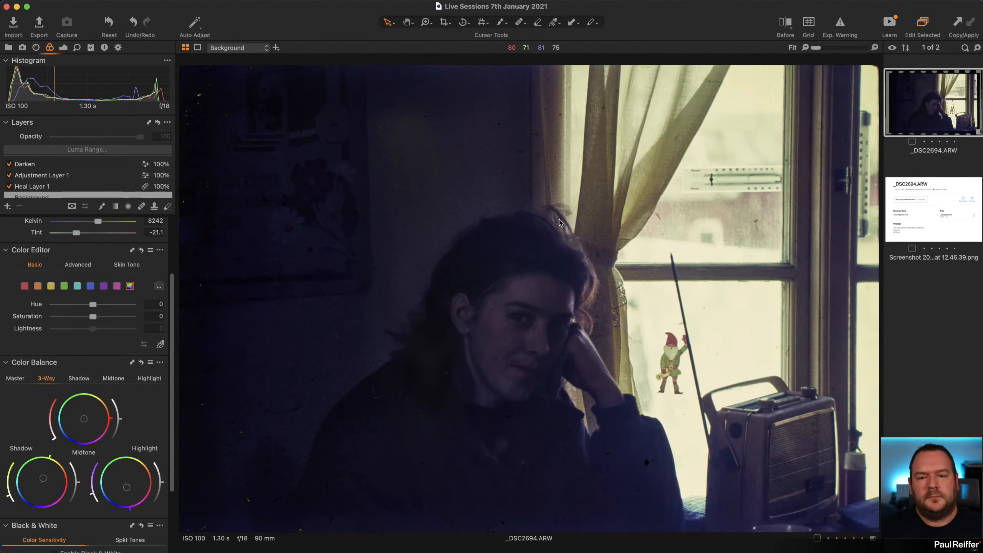
- Create a new unedited variant of _DSC2694.ARW and compare it with the edited variant
right_click(943, 110)
click(956, 145)
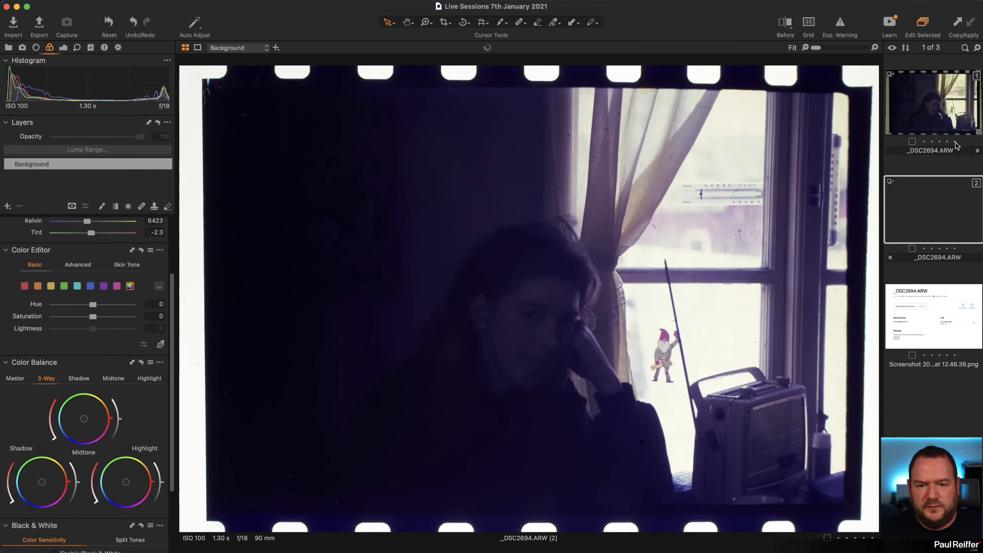
click(931, 107)
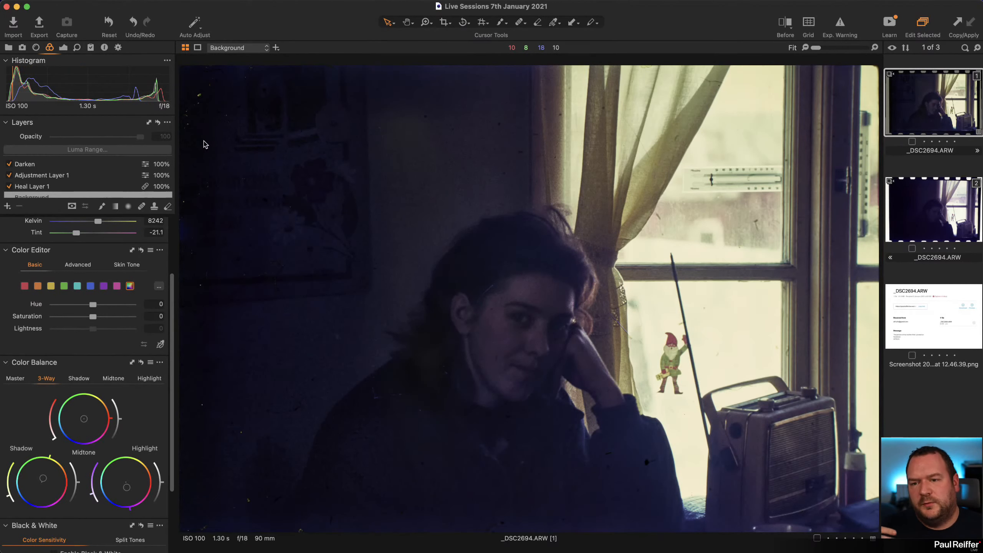
click(904, 206)
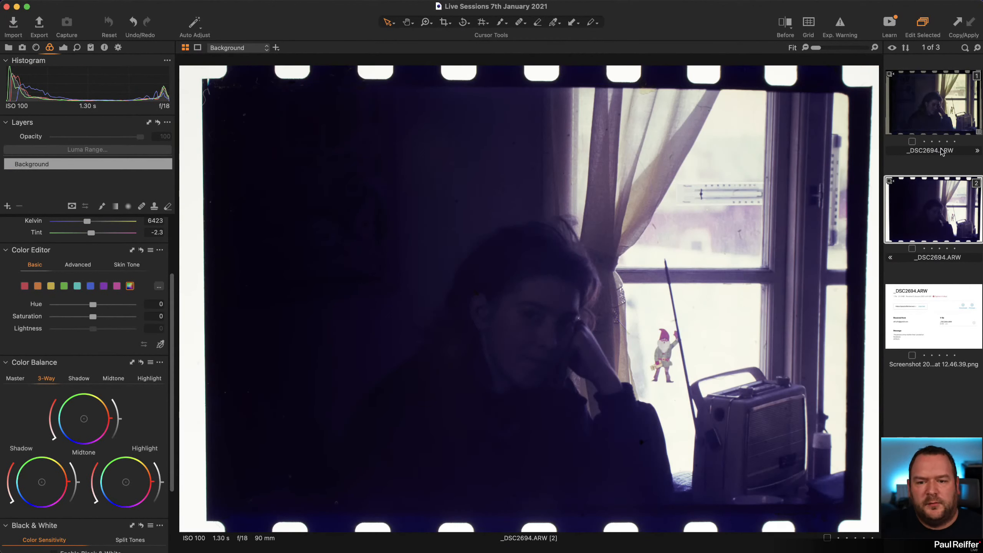
click(944, 103)
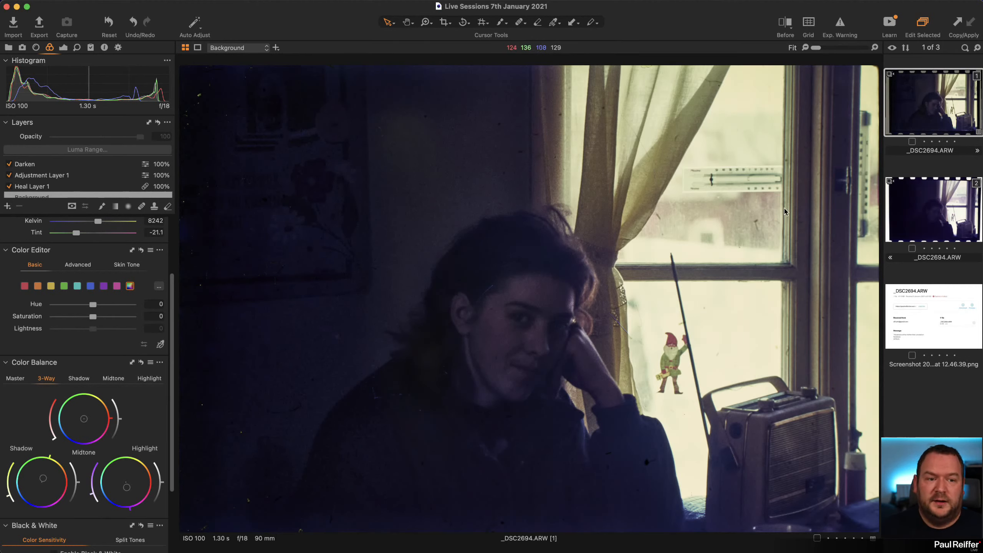
click(935, 205)
click(948, 91)
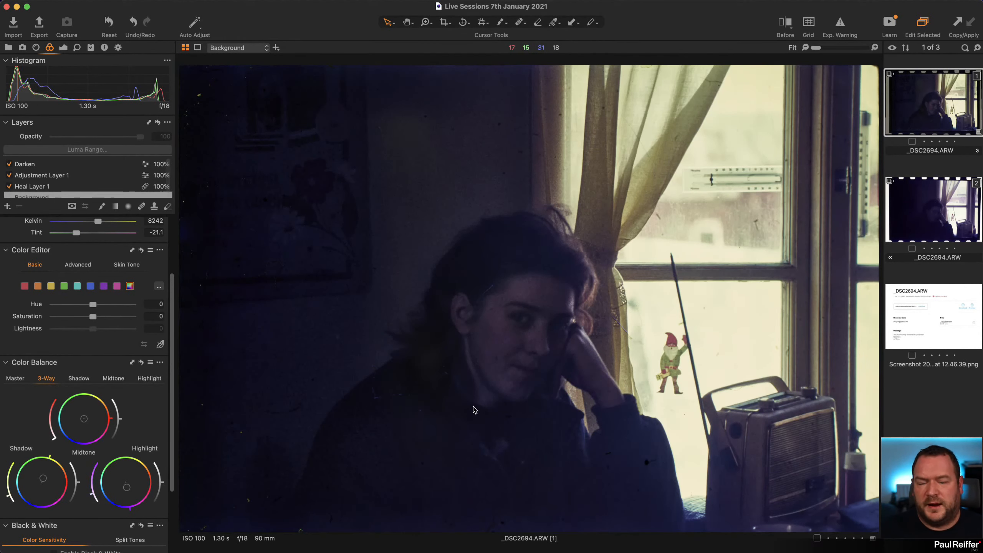
- Add a new adjustment layer to the edited variant and name it Detail
click(7, 207)
double_click(50, 164)
text(Detail)
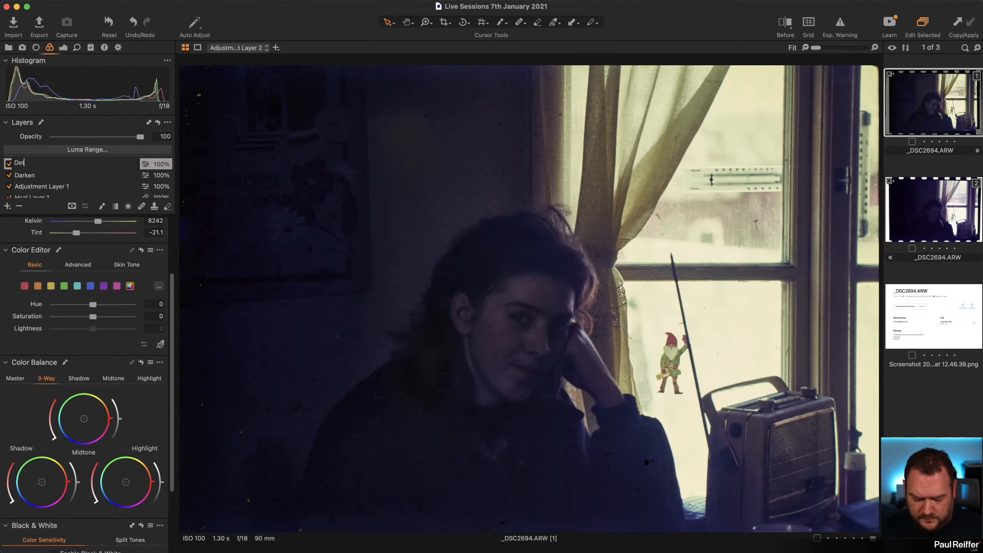
key(Return)
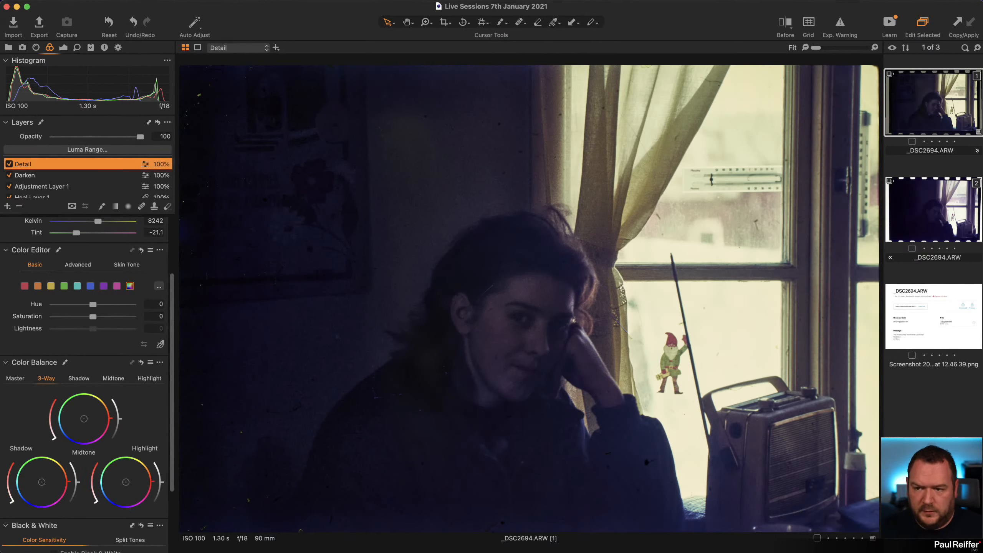
- Brush the Detail layer's mask over the woman's hair, face and clothing with a soft, enlarged brush at higher opacity
click(64, 47)
key(b)
right_click(470, 363)
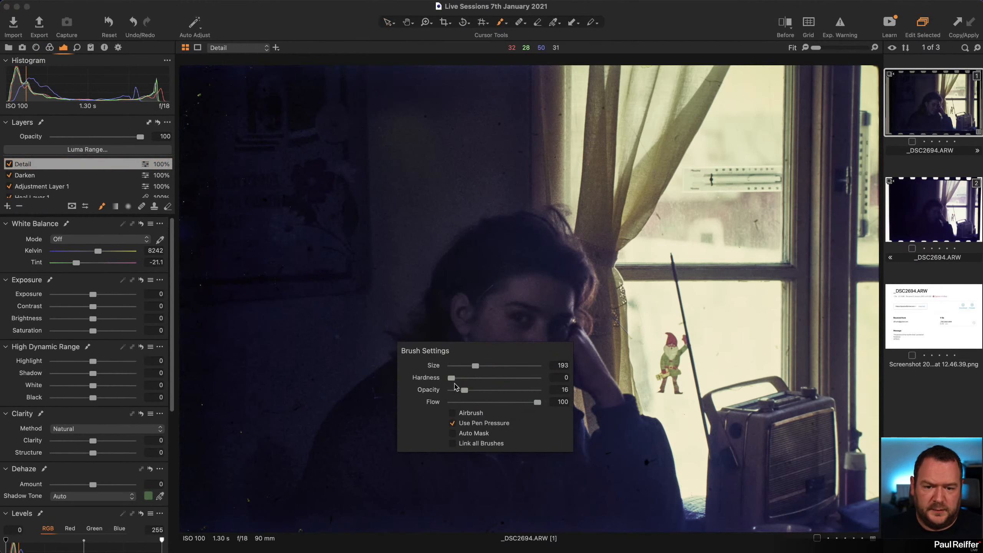
mouse_move(464, 390)
mouse_down()
mouse_move(515, 389)
mouse_move(484, 366)
mouse_up()
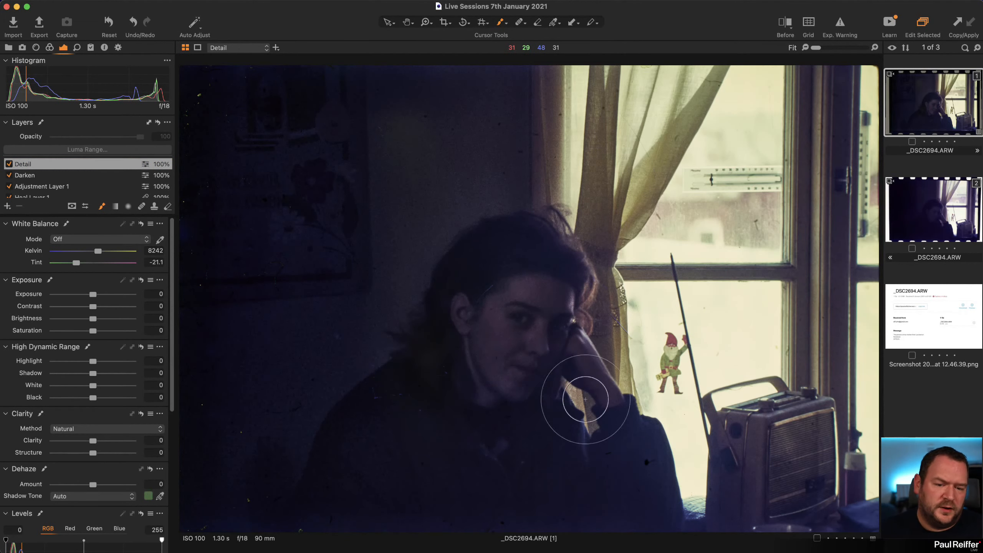
mouse_move(585, 399)
mouse_down()
mouse_move(624, 449)
mouse_move(379, 459)
mouse_move(493, 511)
mouse_up()
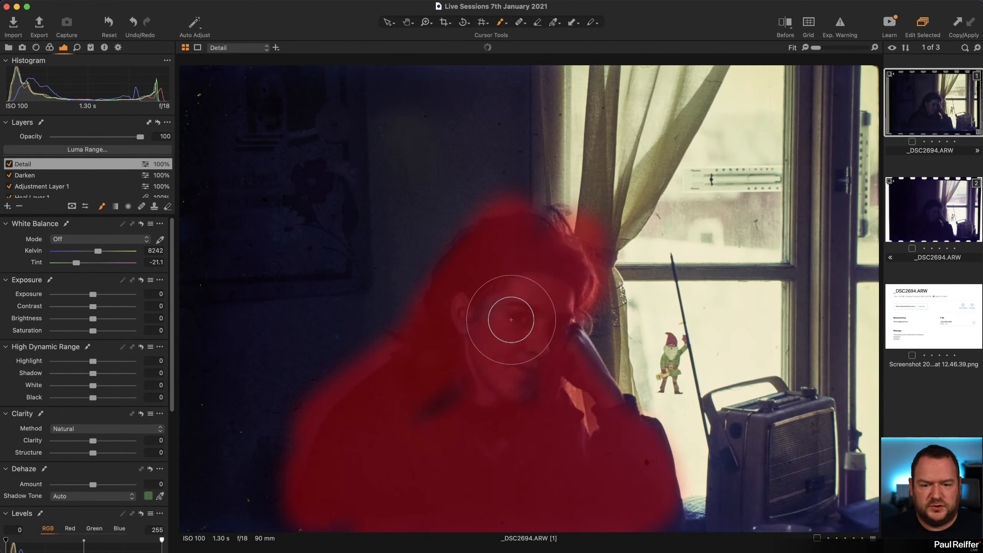
- Set the Detail layer's contrast to 15, exposure to 0.46 and clarity to 25, comparing the image with the layer off and on
key(m)
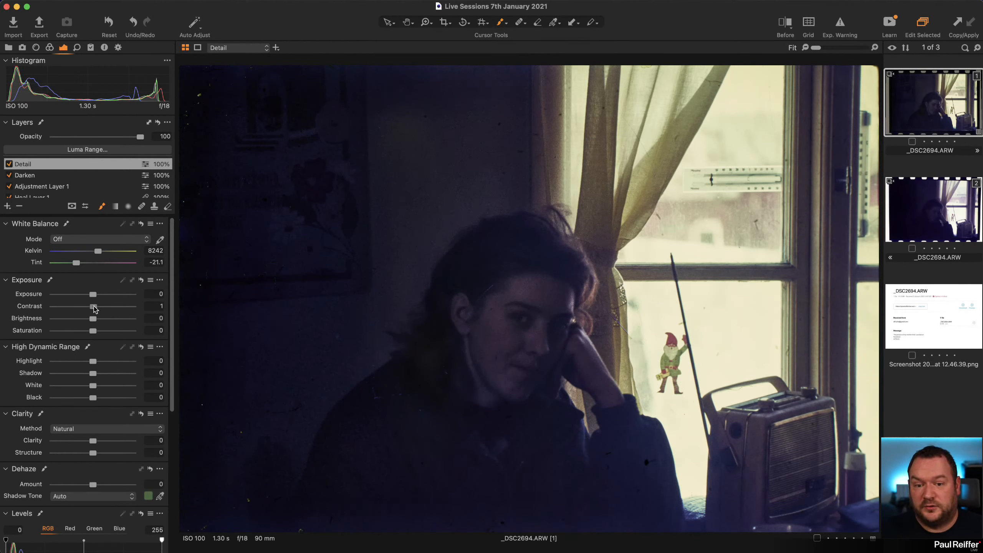
drag(94, 308, 105, 309)
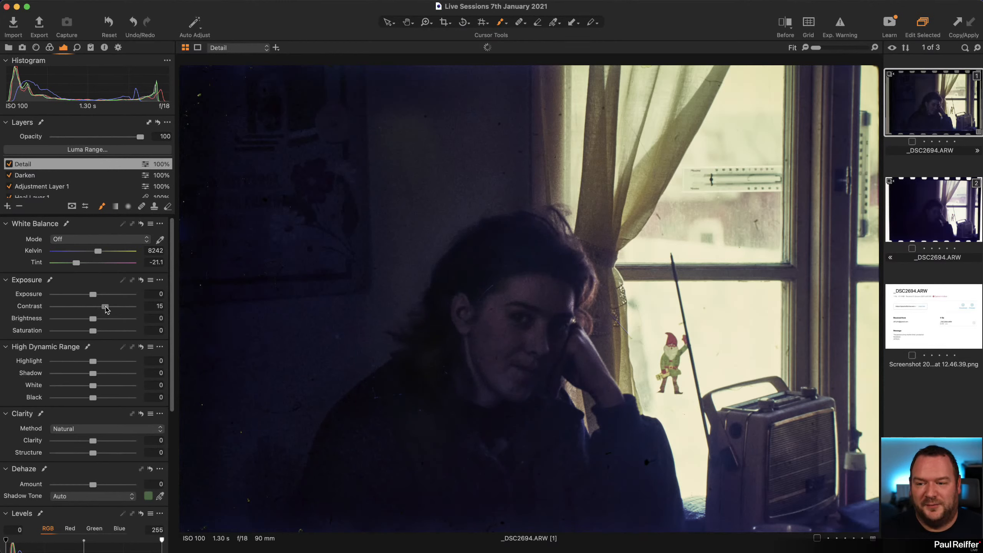
drag(93, 294, 100, 295)
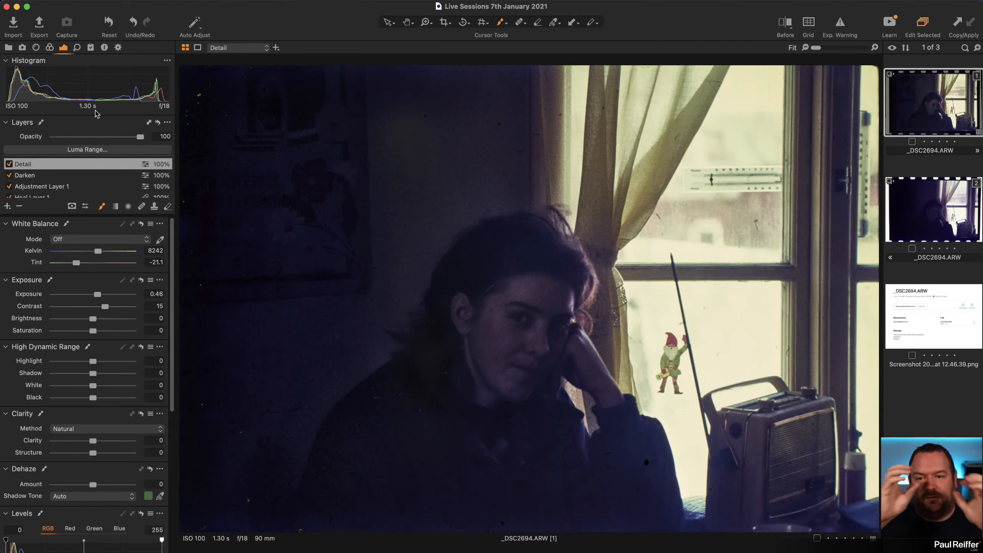
click(9, 164)
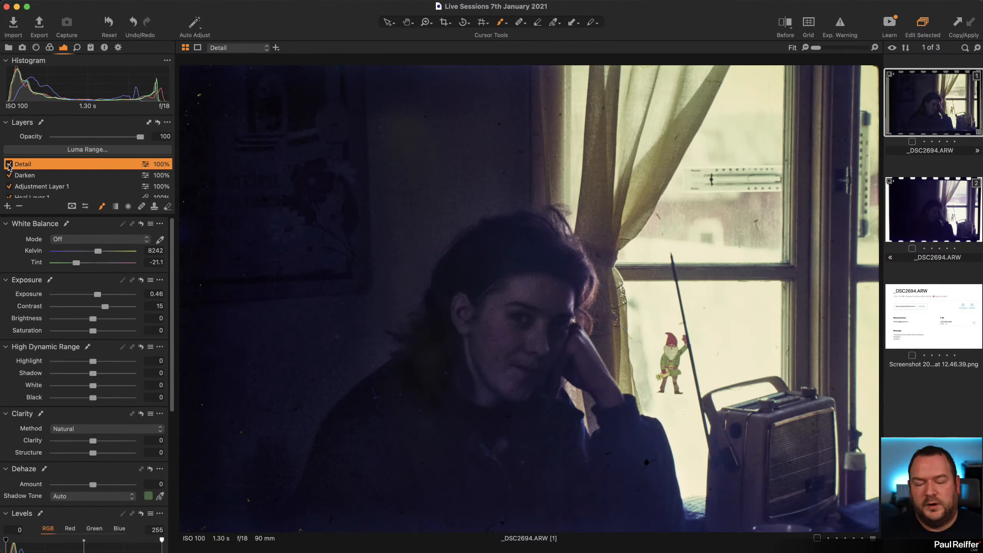
click(8, 165)
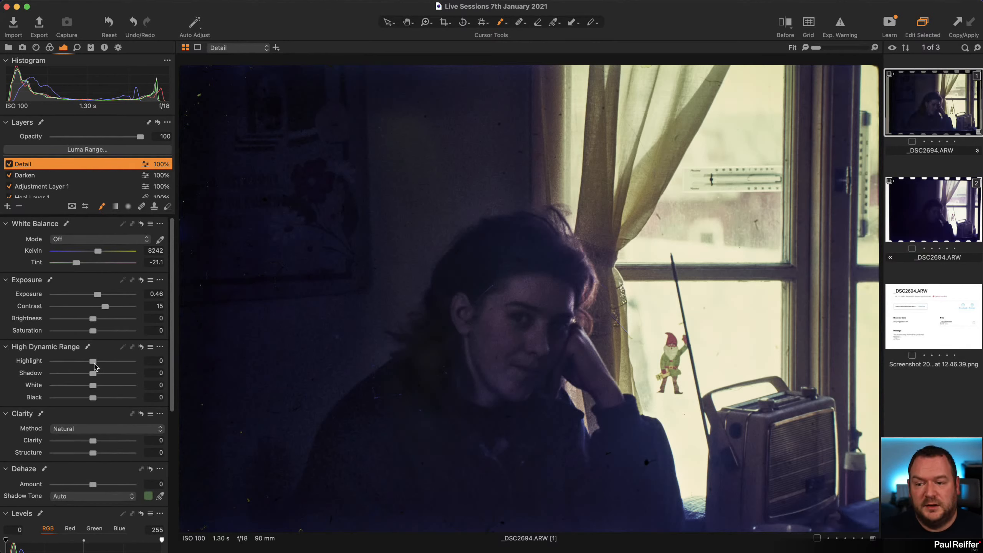
drag(93, 441, 103, 441)
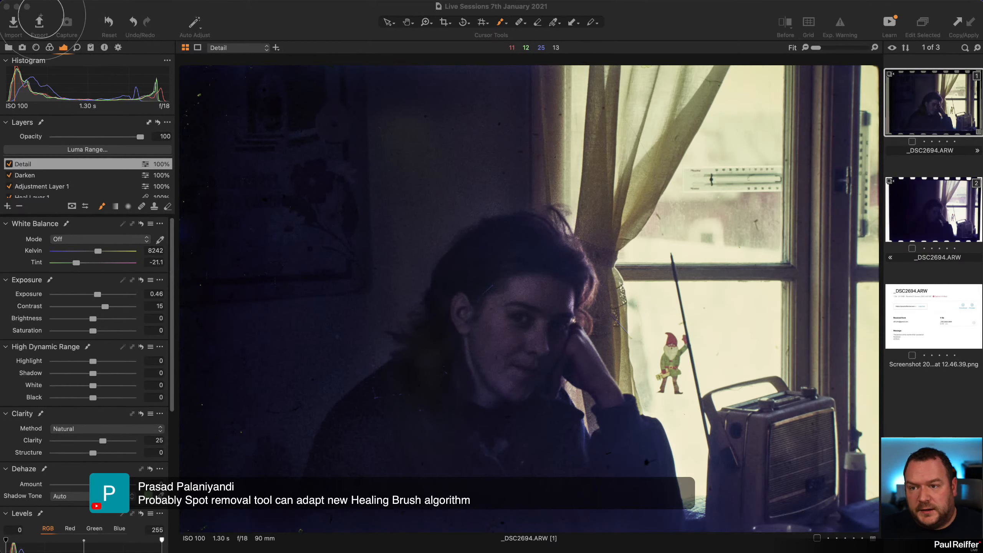
- Heal the dust spots along the dark wall and the scratches around the woman's shoulder and collar with the healing brush
click(520, 22)
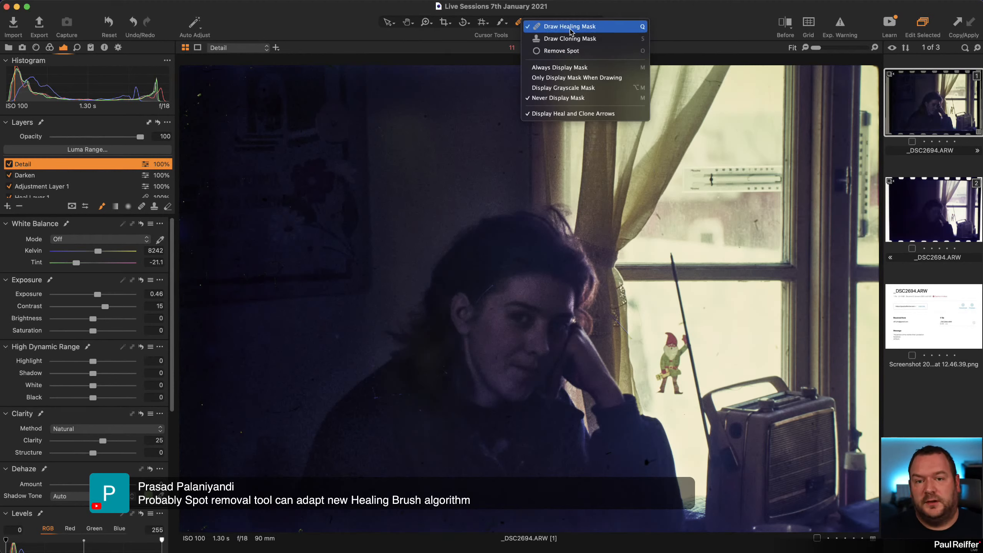
click(621, 12)
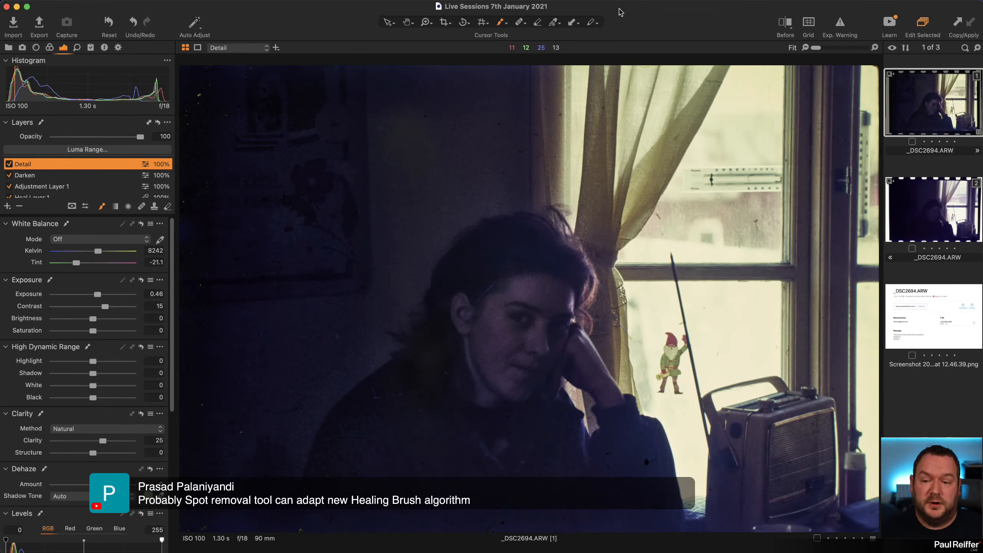
right_click(501, 25)
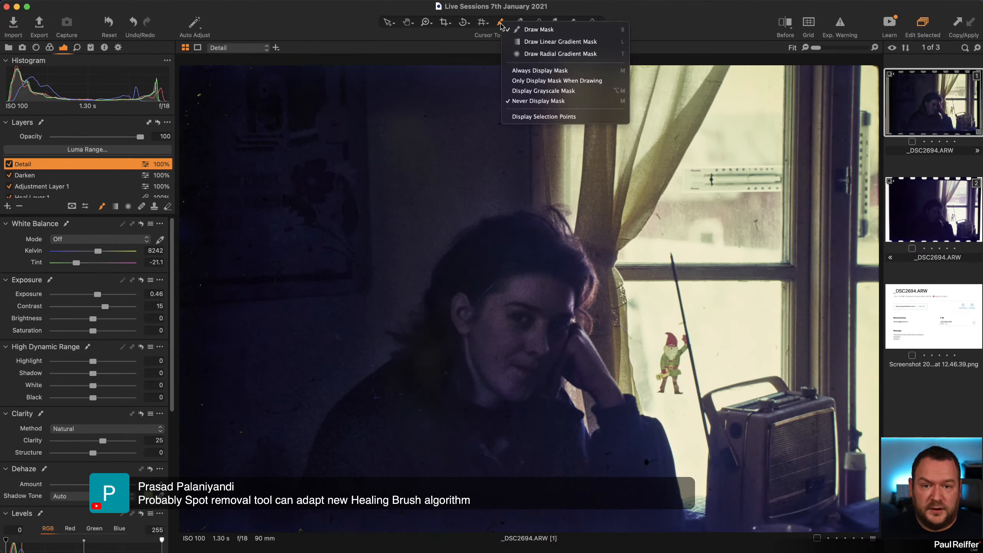
click(522, 20)
click(519, 22)
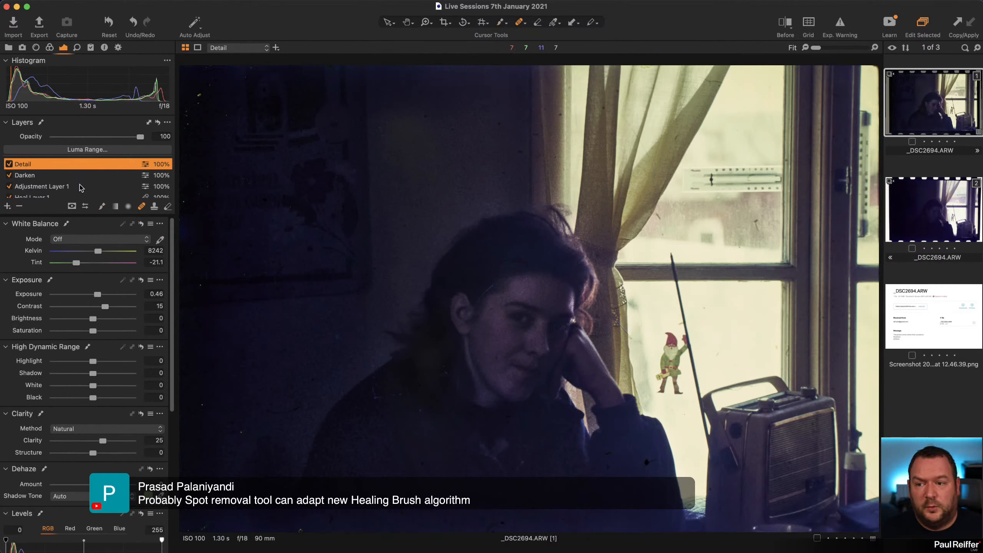
click(197, 95)
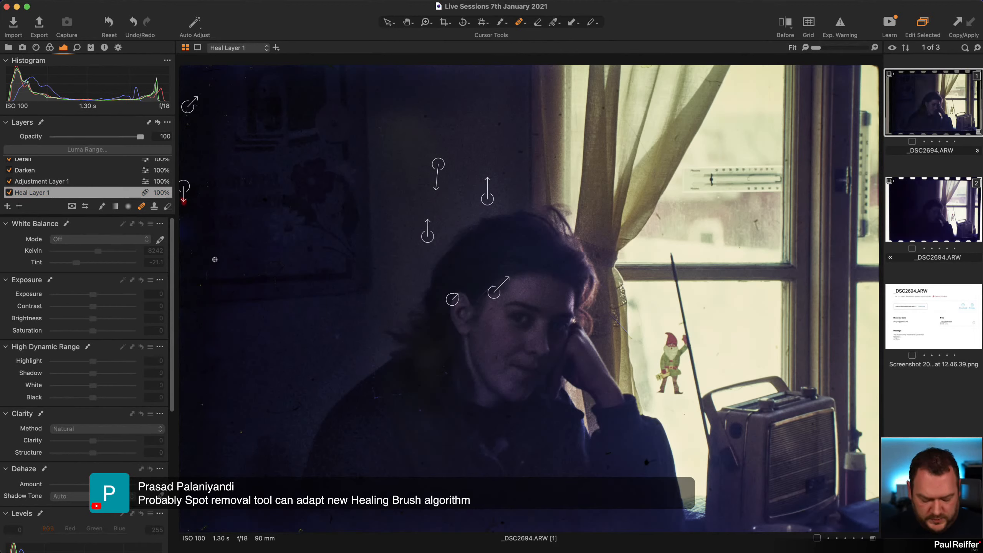
click(200, 284)
click(201, 406)
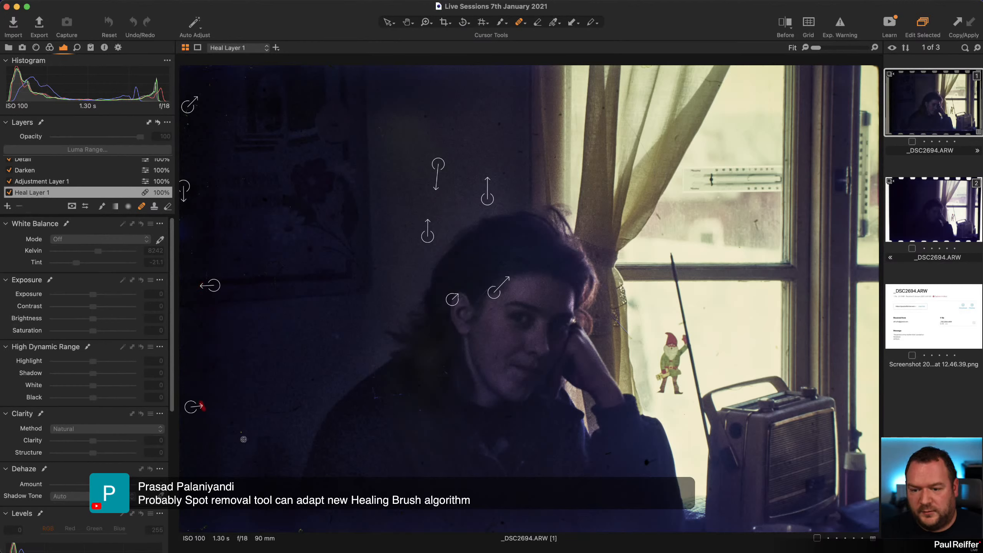
click(242, 432)
click(250, 502)
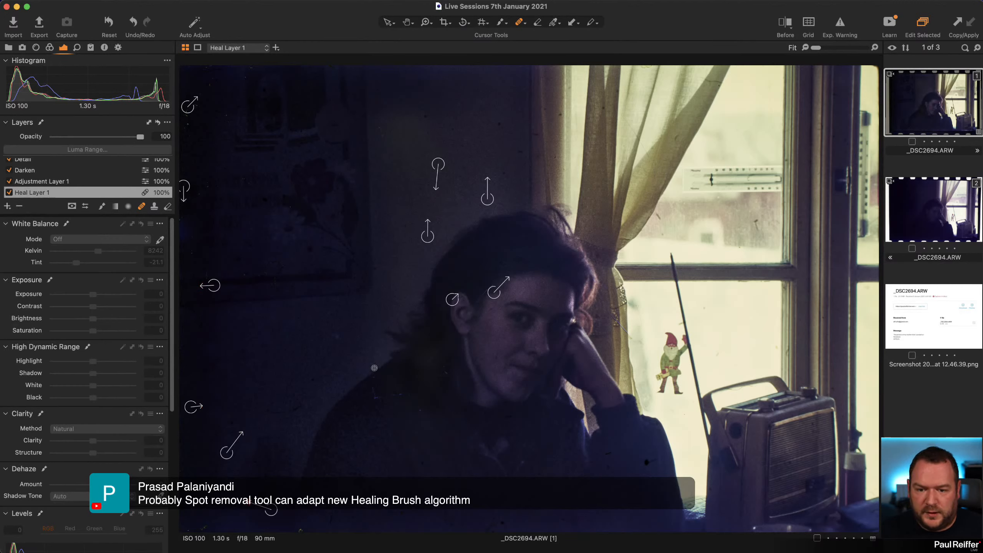
mouse_move(374, 365)
mouse_down()
mouse_move(374, 392)
mouse_move(387, 396)
mouse_move(448, 373)
mouse_up()
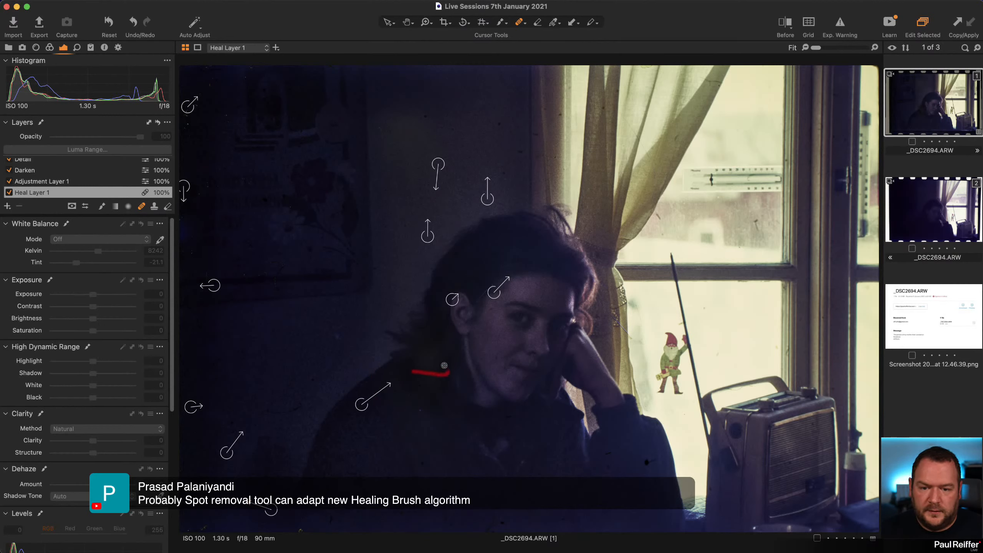
- Compare the image with Heal Layer 1 off and on, and heal the remaining marks on the woman's sleeve and upper chest
click(389, 21)
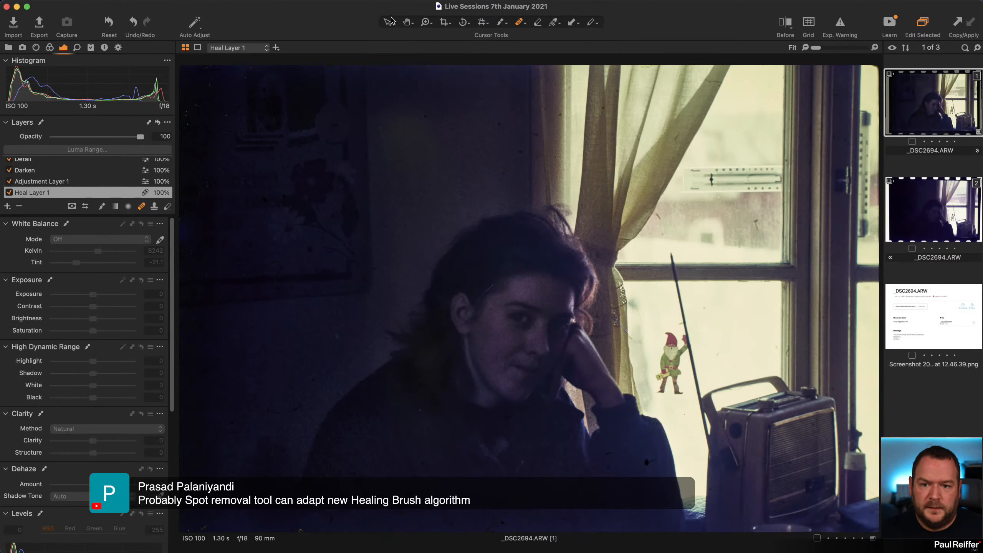
click(9, 192)
click(9, 192)
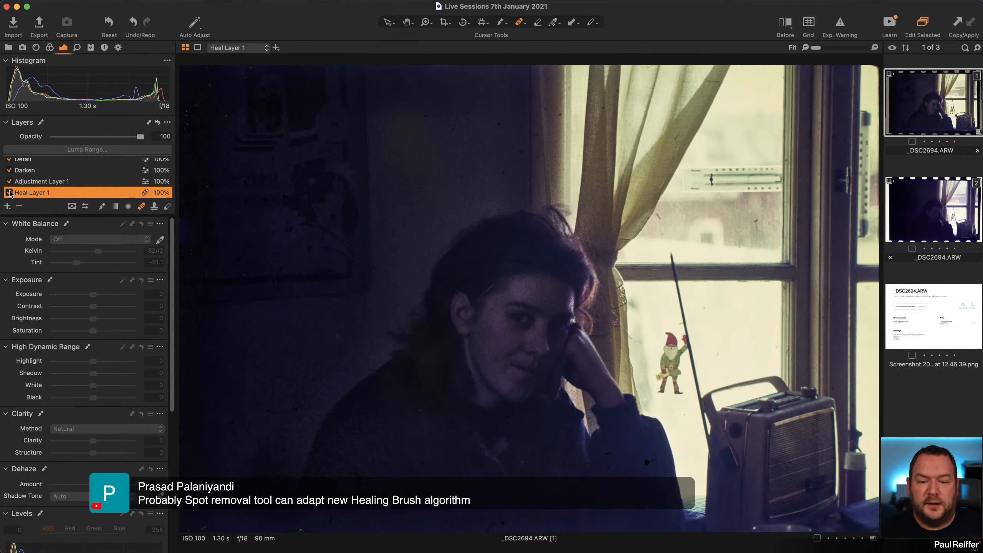
mouse_move(646, 461)
mouse_down()
mouse_move(656, 461)
mouse_move(642, 462)
mouse_up()
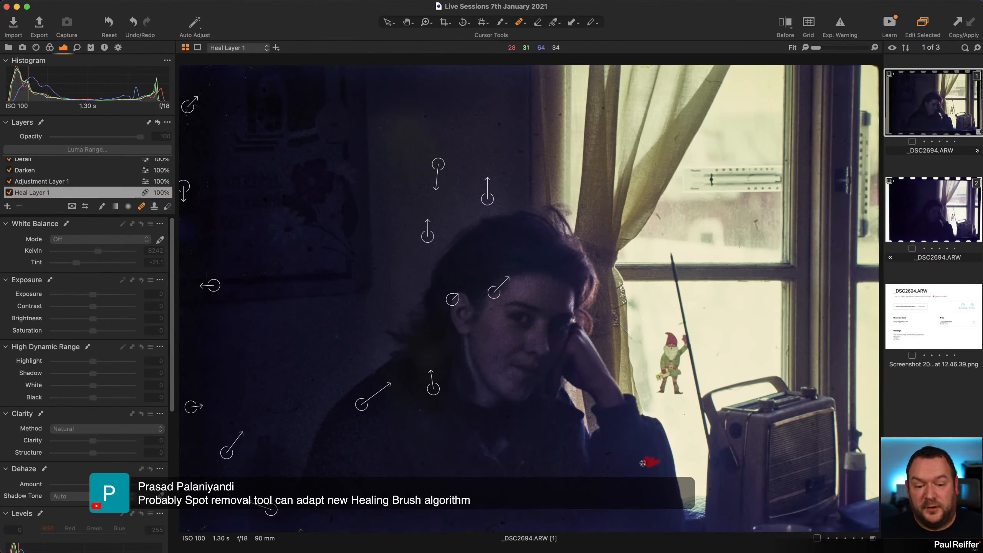
click(609, 453)
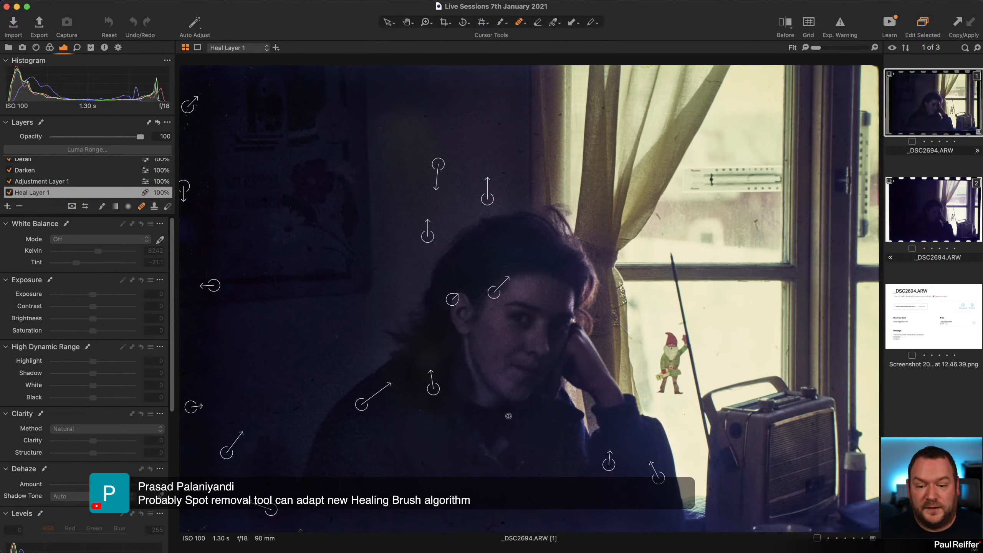
drag(509, 417, 503, 418)
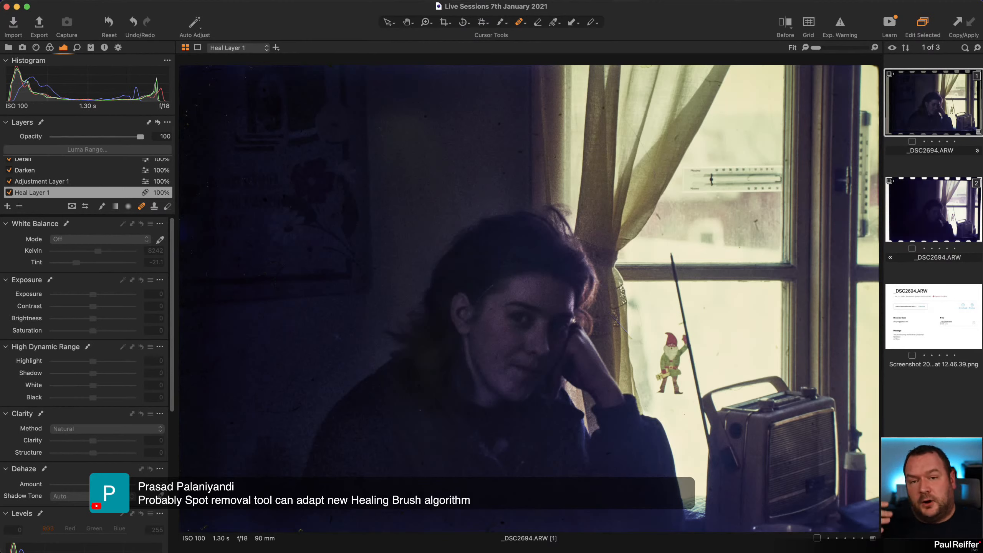
- Select the Background layer and compare the edited variant of _DSC2694.ARW with the unedited one
scroll(69, 181, down, 2)
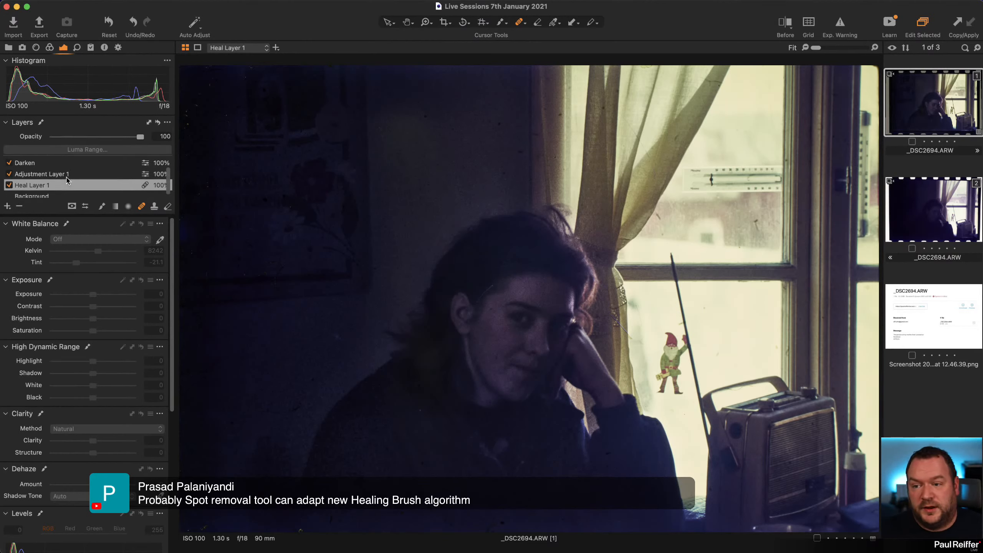
click(44, 192)
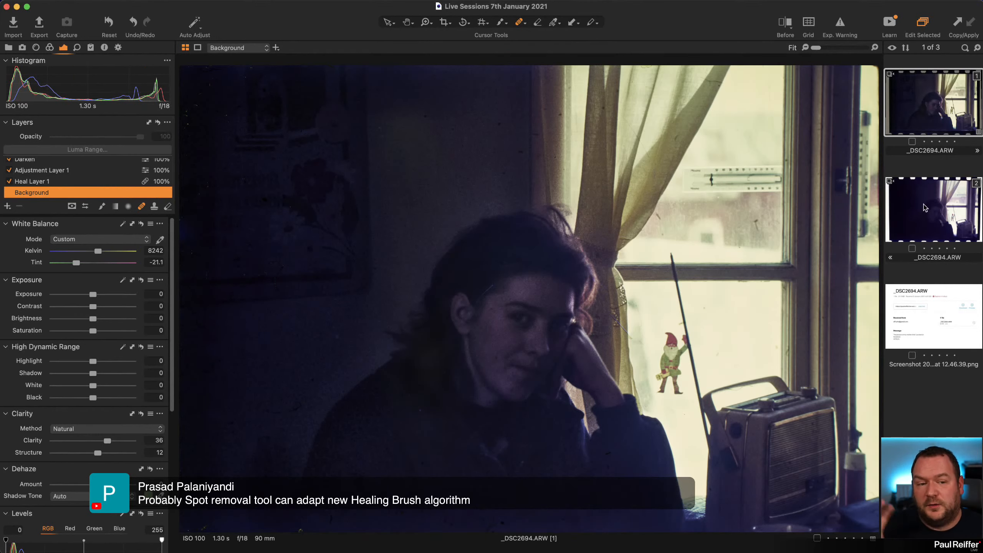
key(Down)
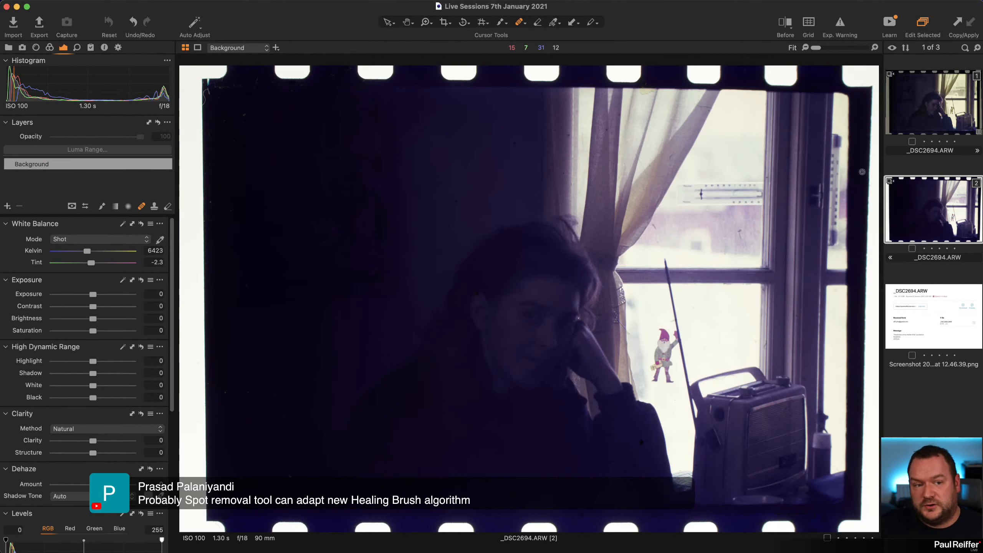
key(Up)
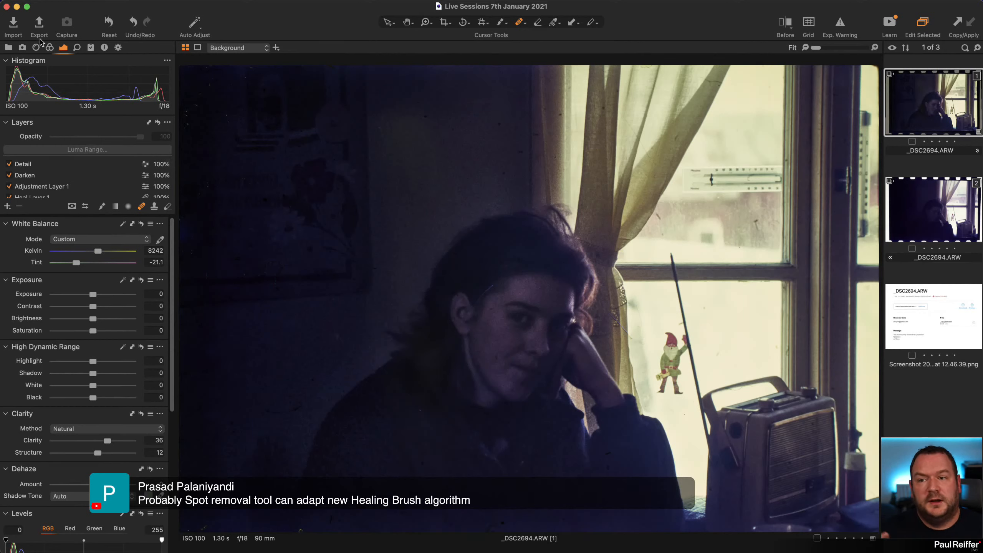
- Examine the available ICC profiles in Base Characteristics and review the Color Editor and Color Balance settings
click(49, 48)
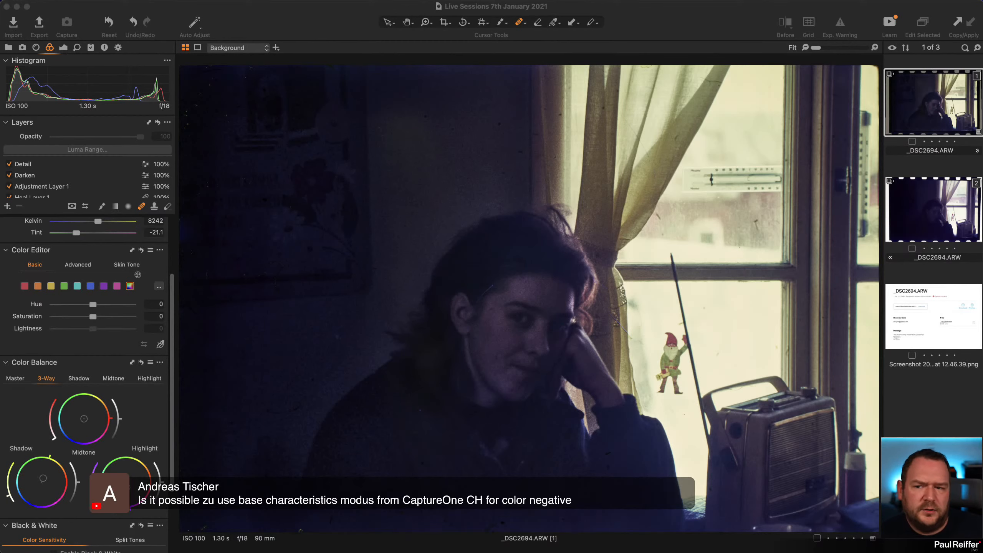
scroll(110, 238, up, 5)
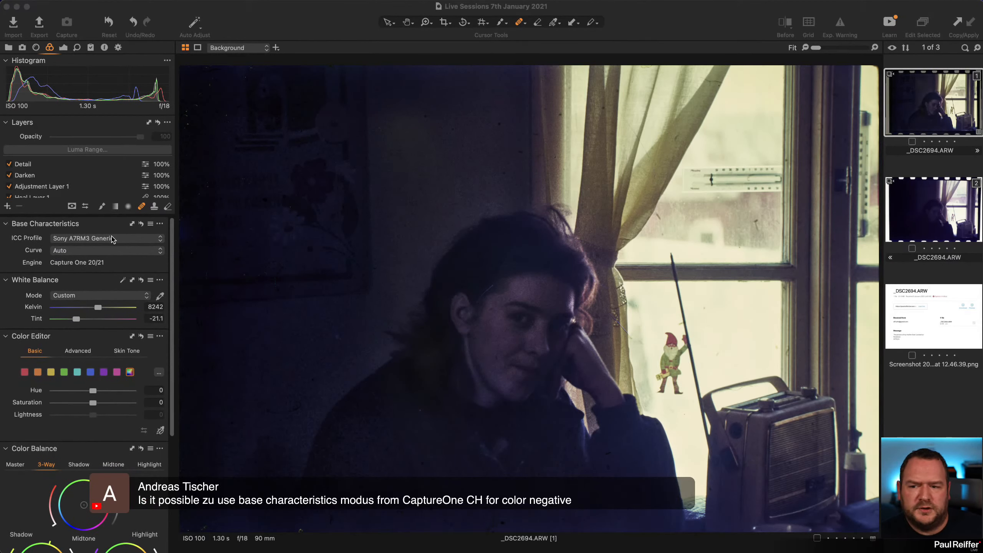
click(139, 238)
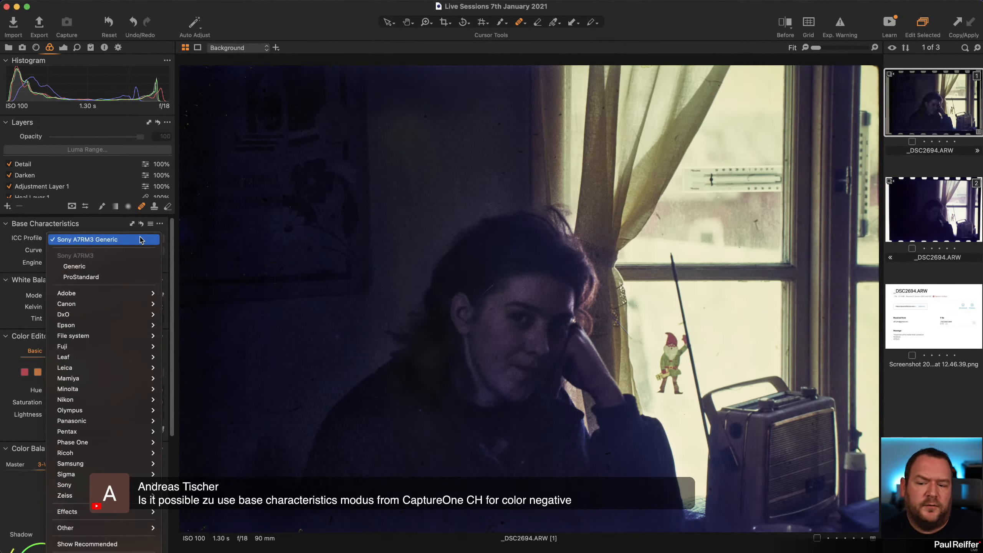
click(16, 247)
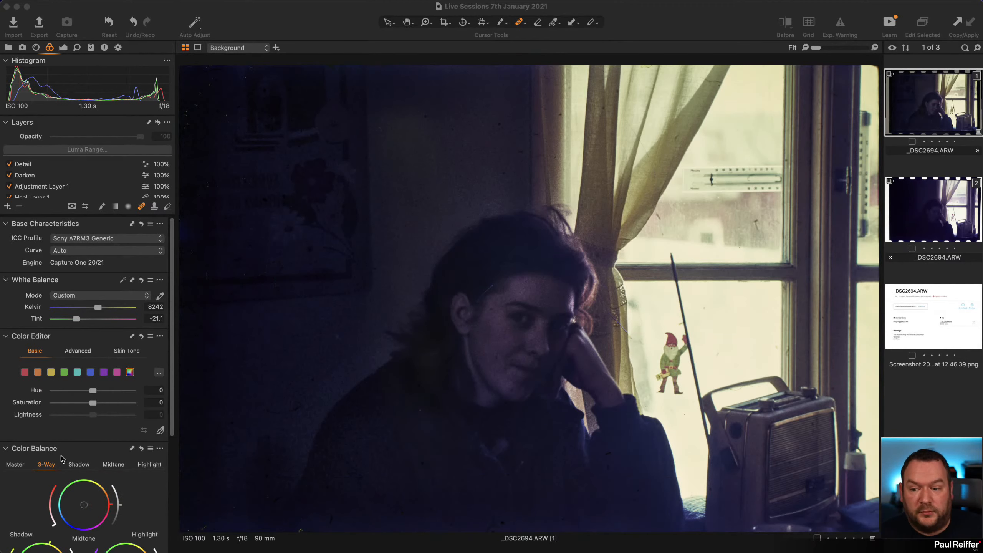
scroll(66, 460, down, 4)
scroll(69, 460, down, 2)
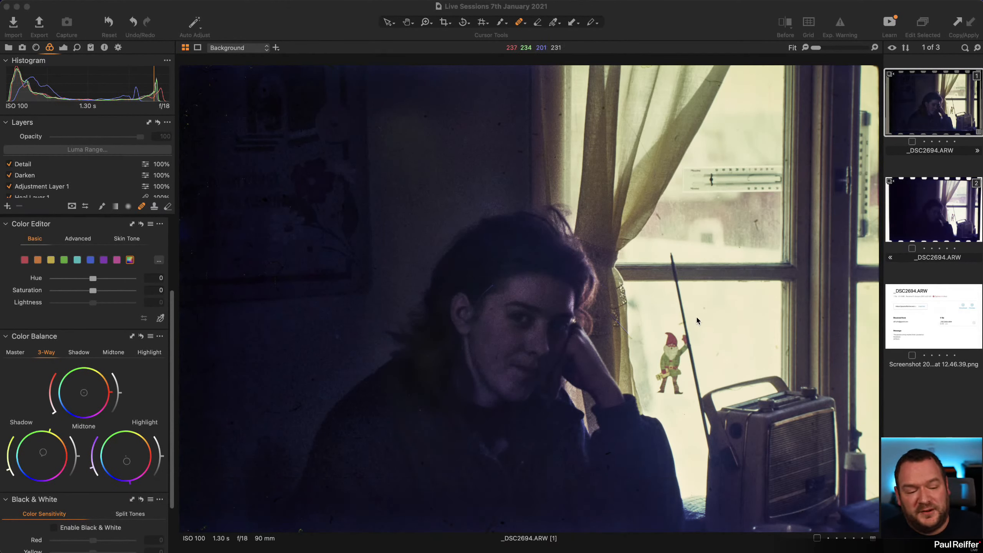
scroll(44, 173, down, 1)
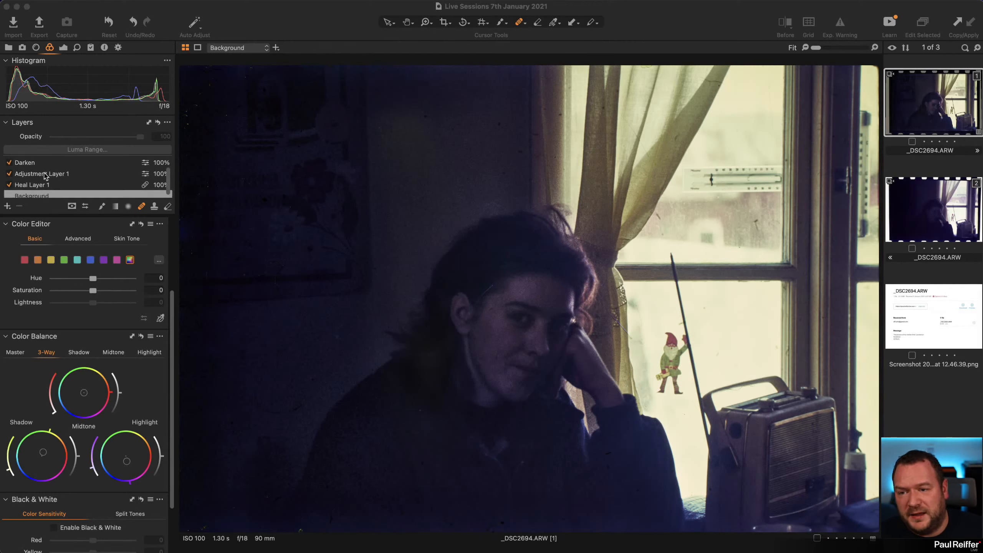
- Set the Background layer's exposure to 0.63
click(63, 47)
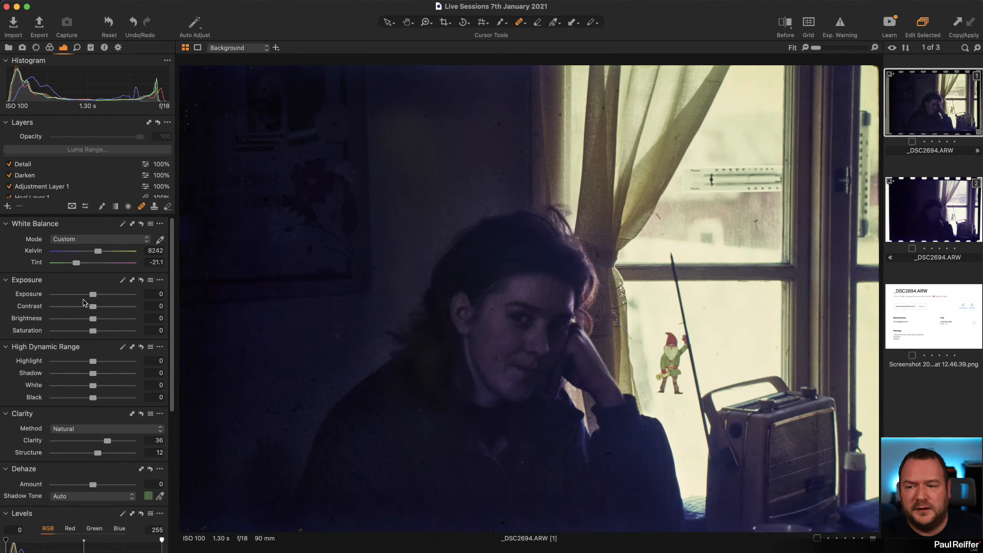
scroll(36, 194, down, 2)
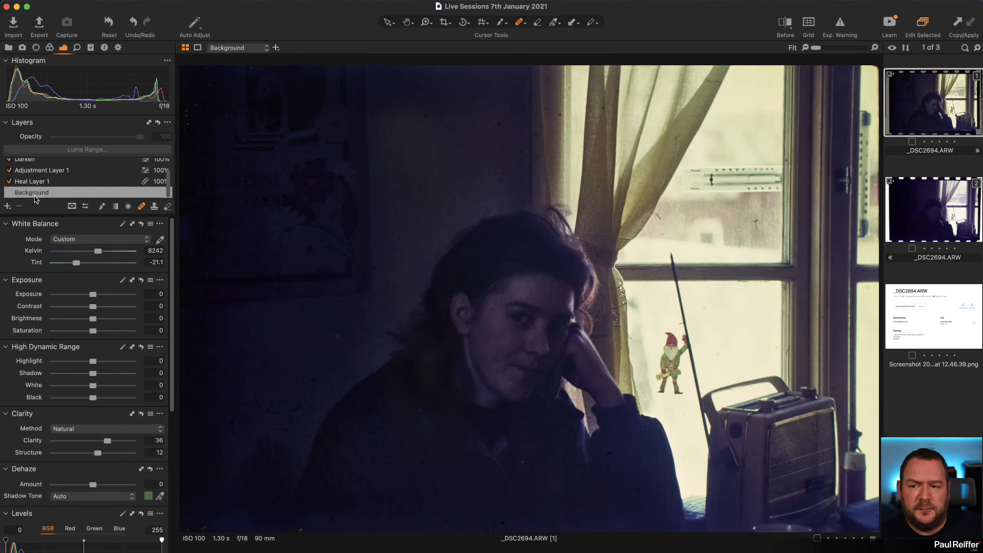
drag(94, 295, 99, 295)
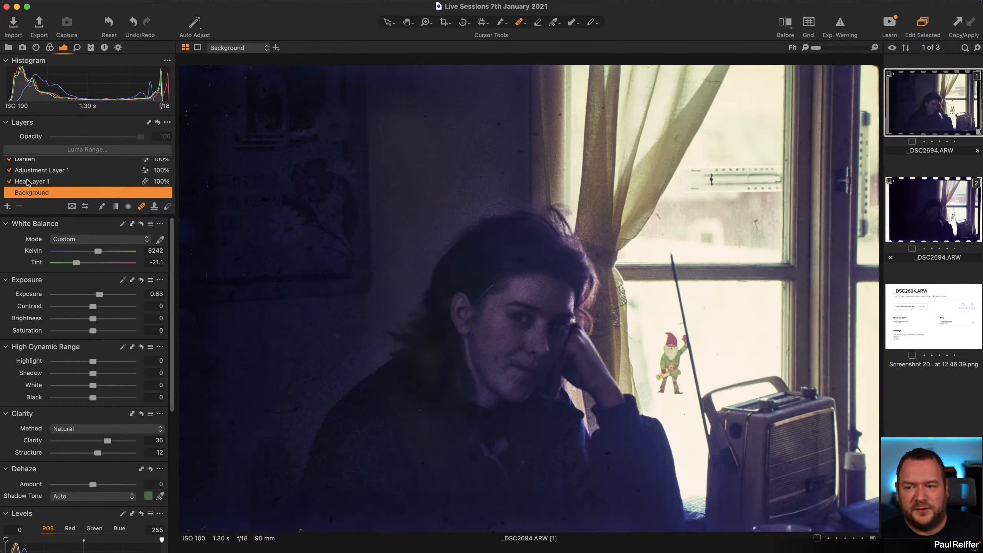
- Add a new adjustment layer with a diagonal linear gradient mask covering the window and radio, fading across the woman, and display the mask
click(7, 206)
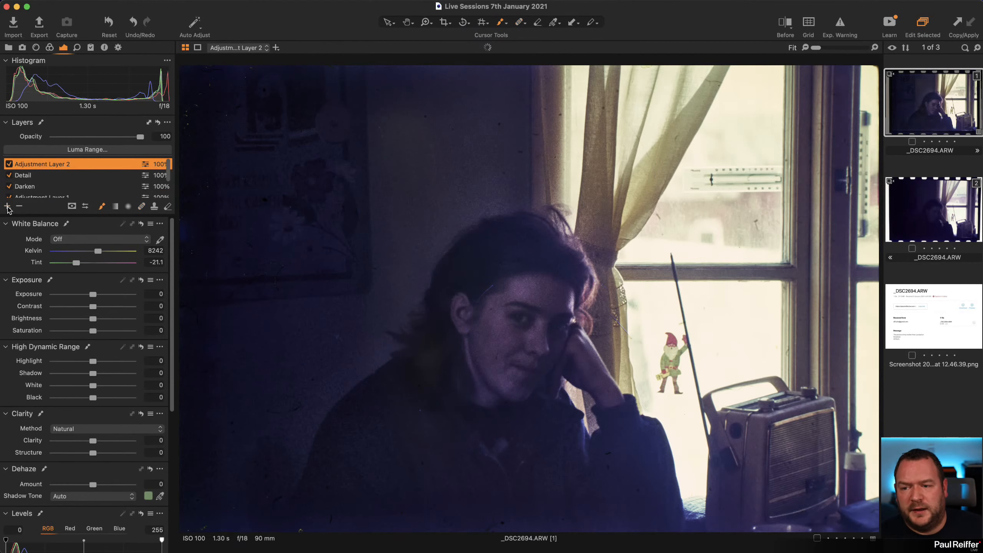
drag(616, 259, 462, 330)
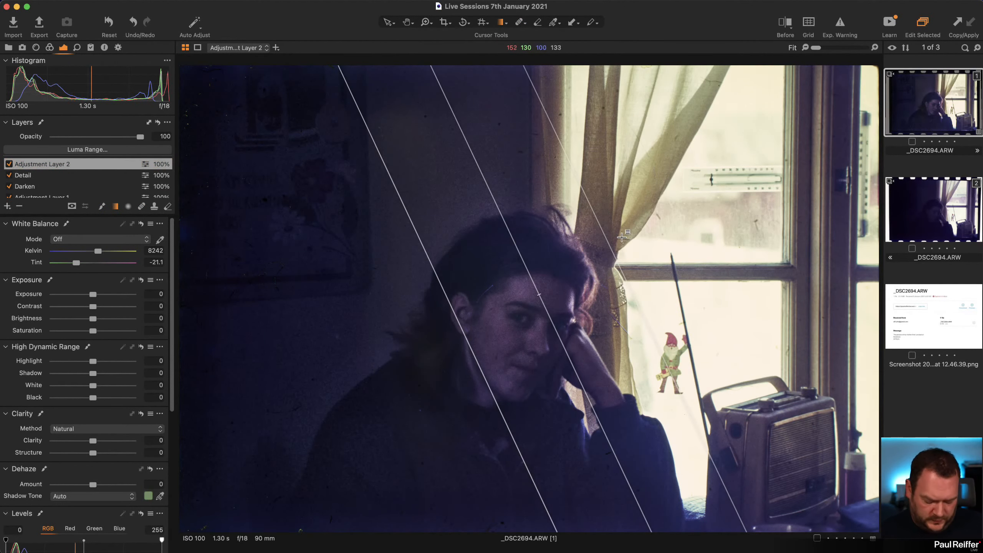
key(m)
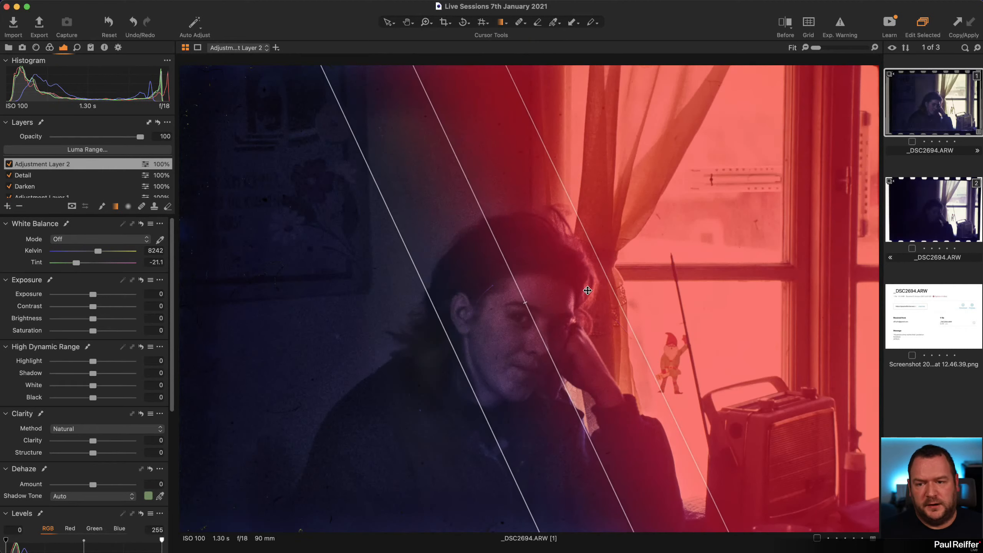
- Apply a luma range of 139–255 with lower falloff 36 and radius 1.9 to the Adjustment Layer 2 mask
click(130, 149)
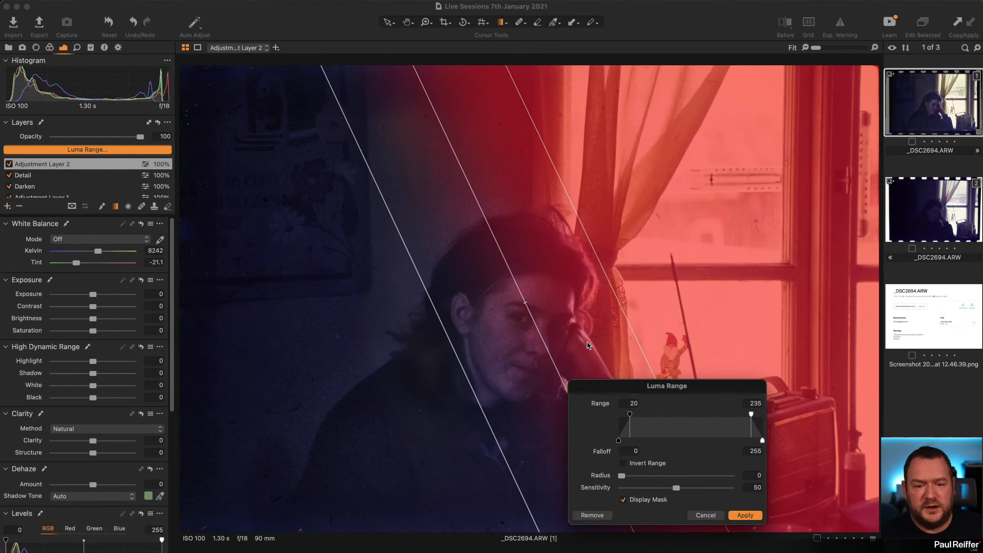
drag(630, 413, 663, 440)
drag(751, 414, 696, 413)
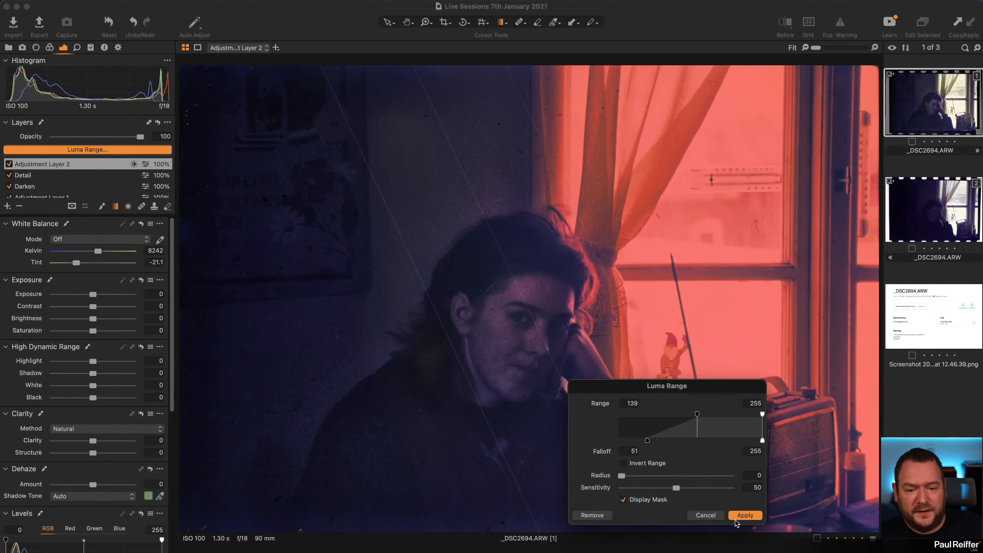
drag(647, 440, 638, 440)
drag(622, 475, 642, 476)
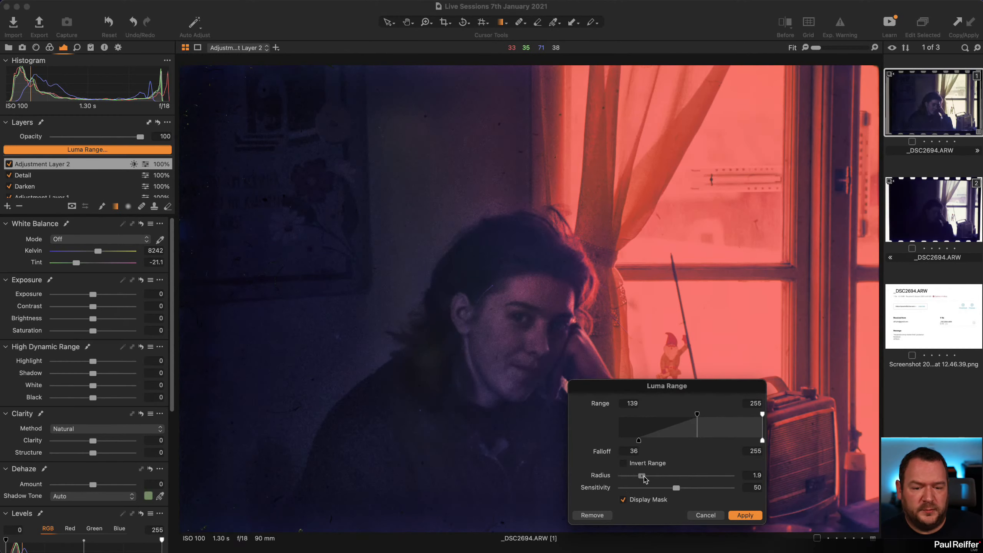
click(735, 514)
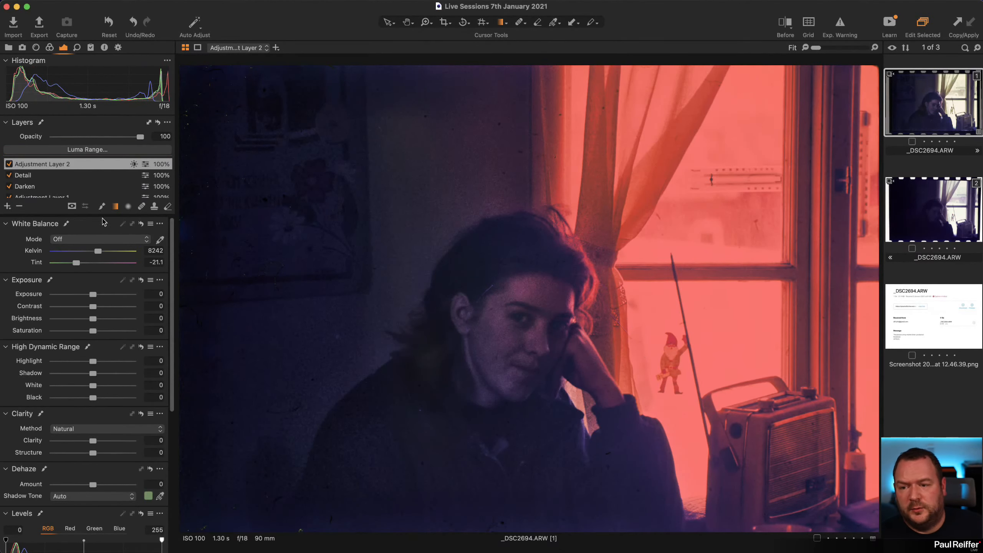
- Set the exposure to -1.05 on Adjustment Layer 2 and to 0.5 on the Background layer
drag(94, 295, 84, 296)
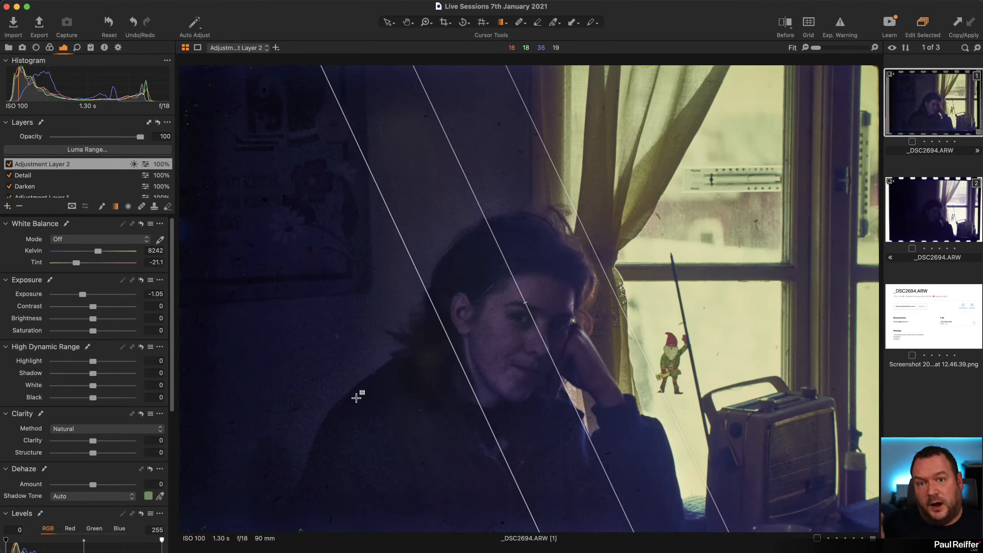
scroll(78, 182, down, 3)
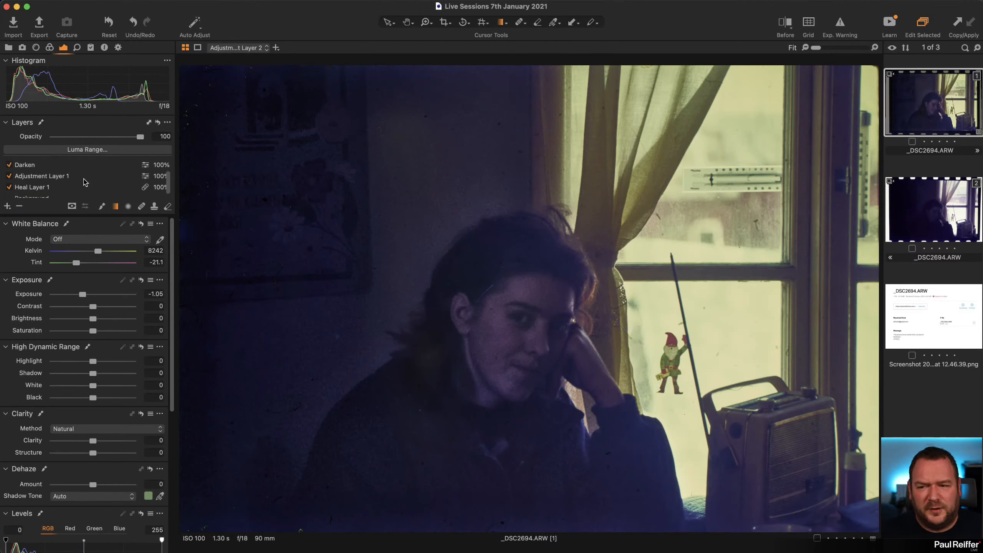
click(32, 192)
drag(104, 295, 97, 294)
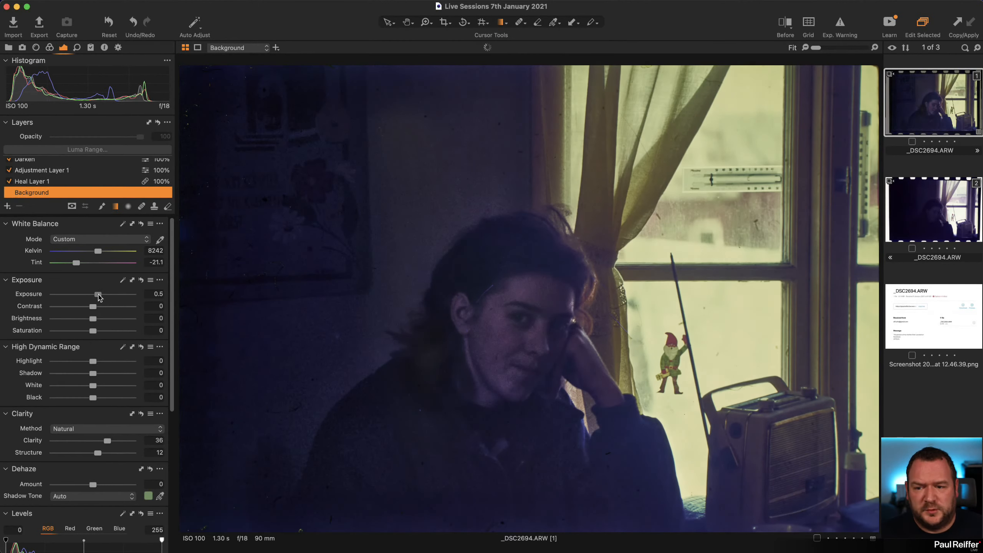
- Set Adjustment Layer 2's exposure to -0.45
scroll(46, 174, up, 3)
click(46, 171)
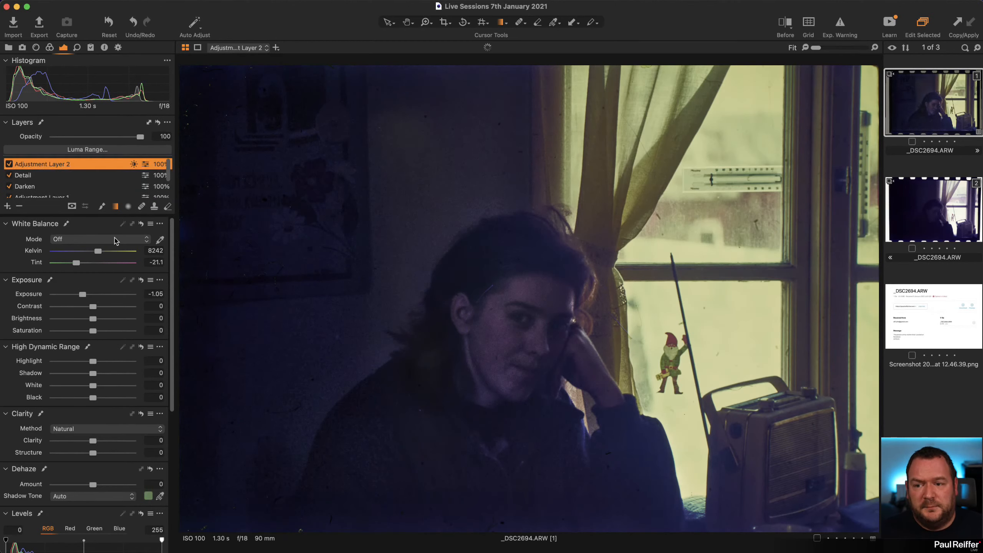
drag(93, 295, 89, 297)
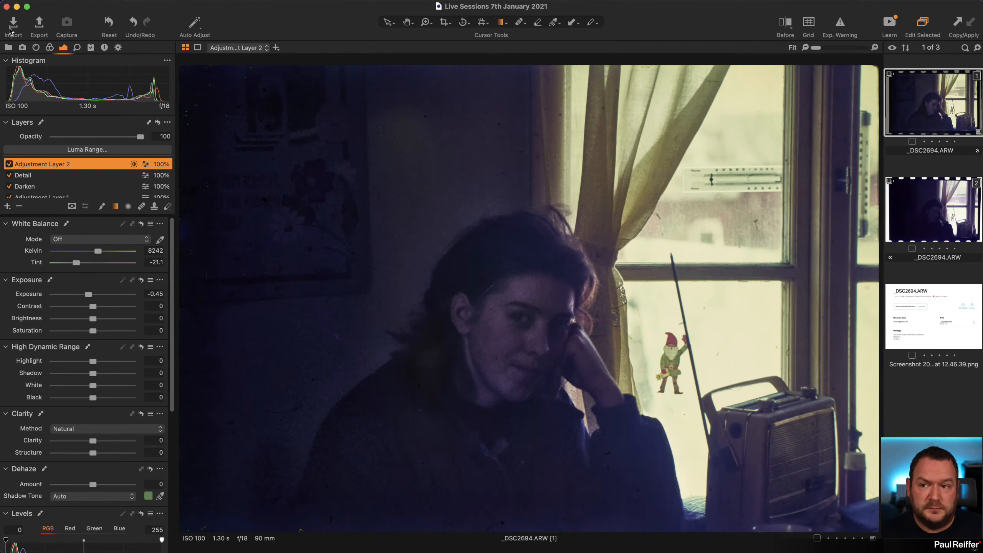
- Open the next viewer's collection and compare the edited and unedited variants of the sunset image Pw20201101_1825180.eip
click(8, 47)
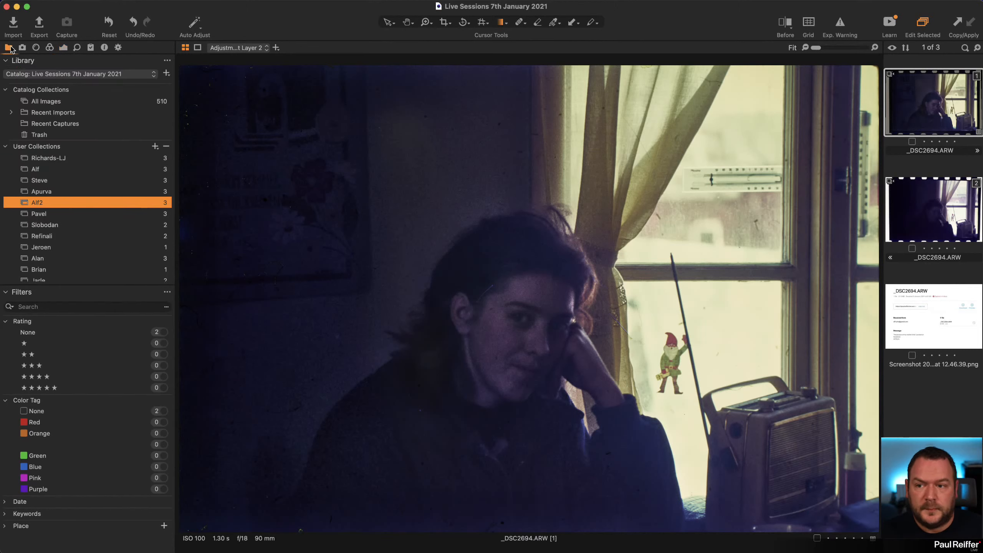
click(61, 214)
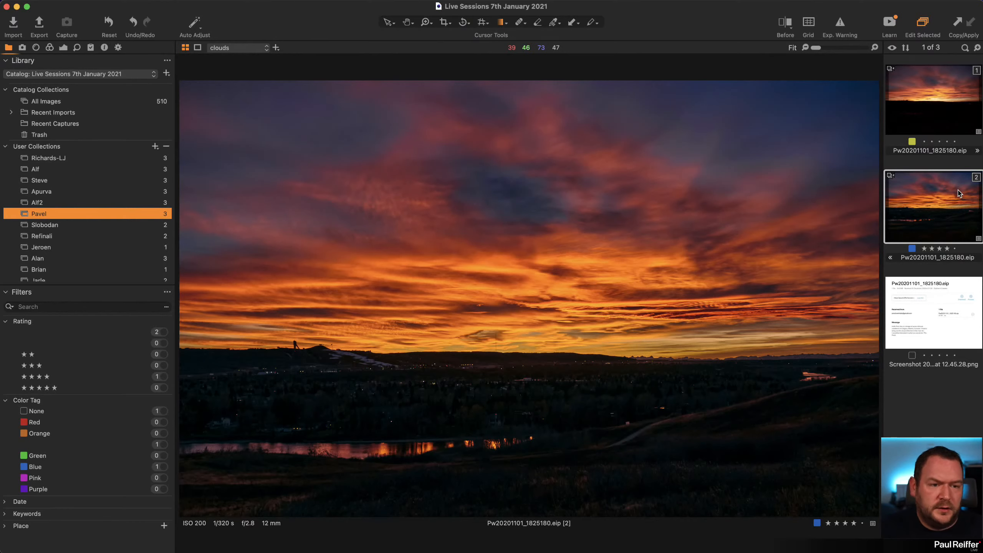
click(924, 118)
click(929, 195)
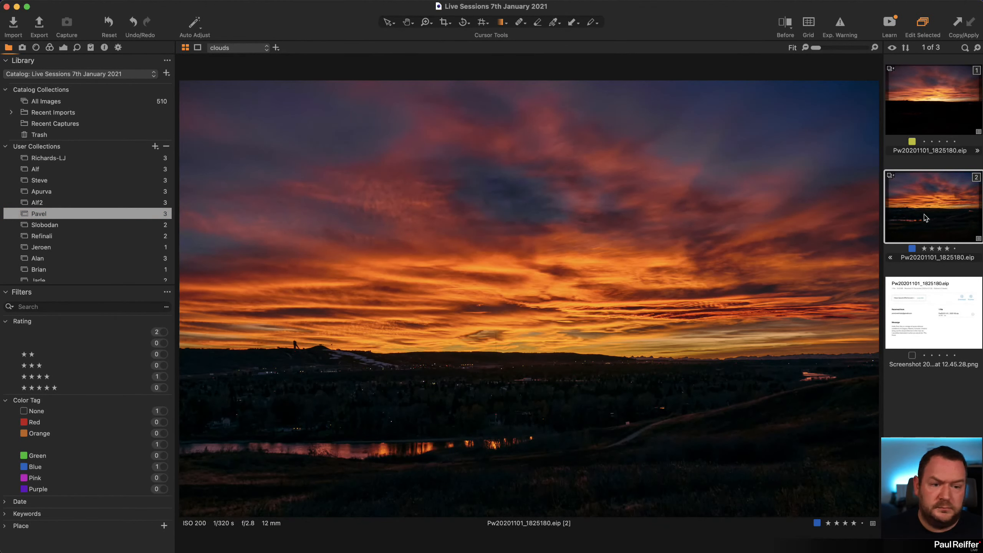
click(63, 47)
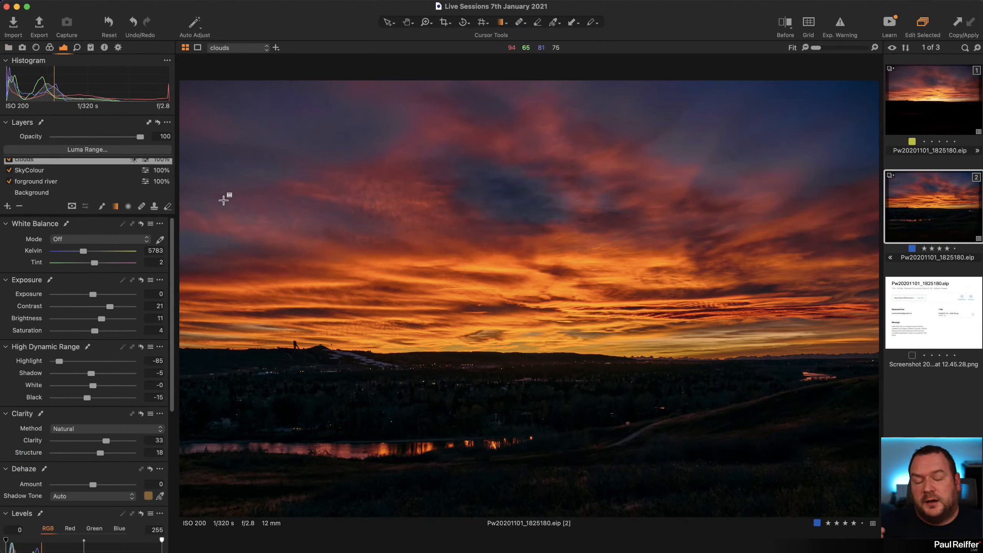
click(921, 105)
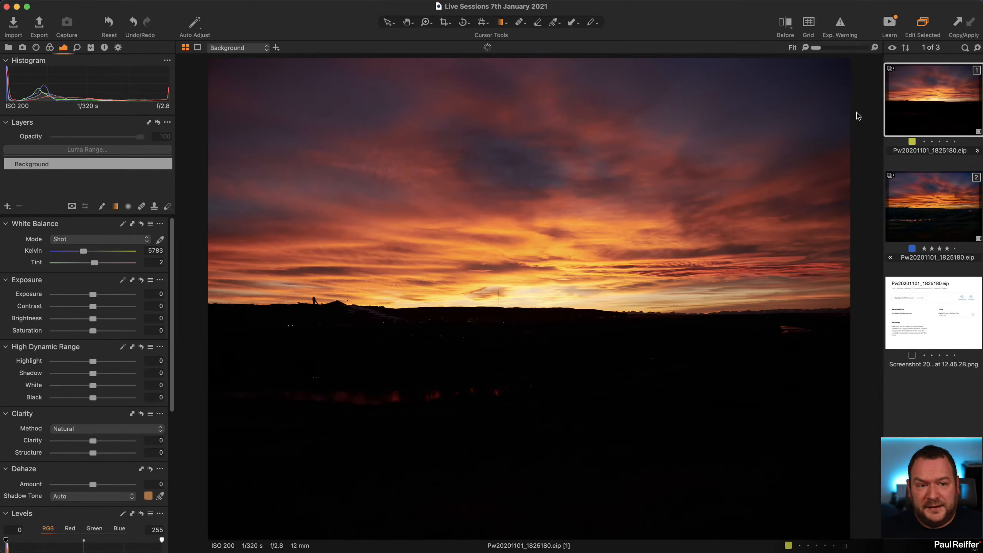
click(935, 204)
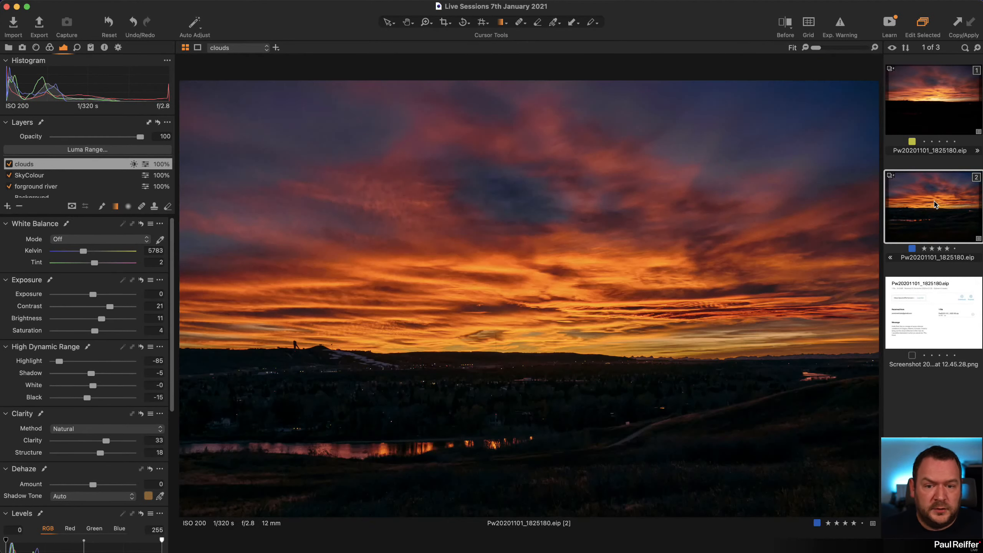
click(928, 113)
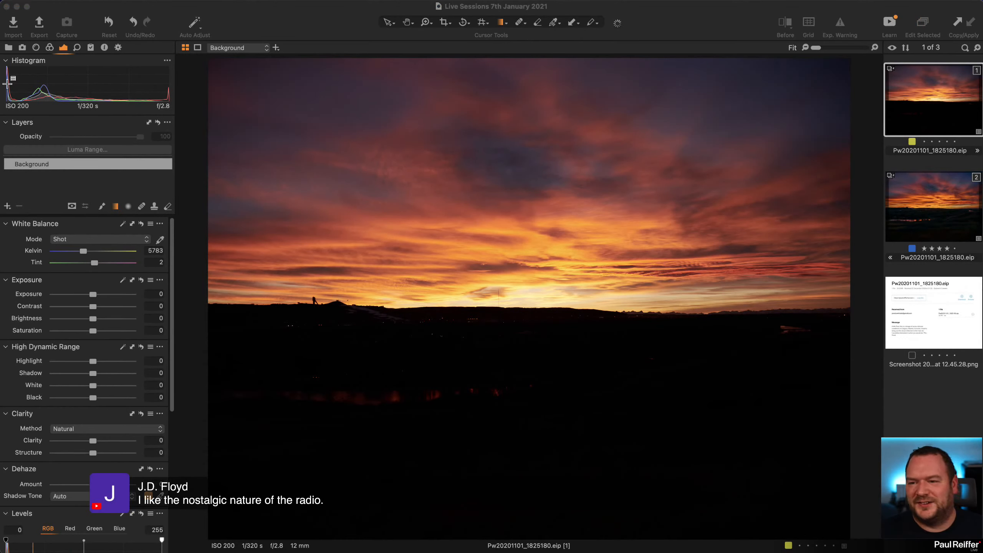
- Return to the film scan's collection and compare the edited and unedited variants of _DSC2694.ARW
click(9, 48)
click(44, 203)
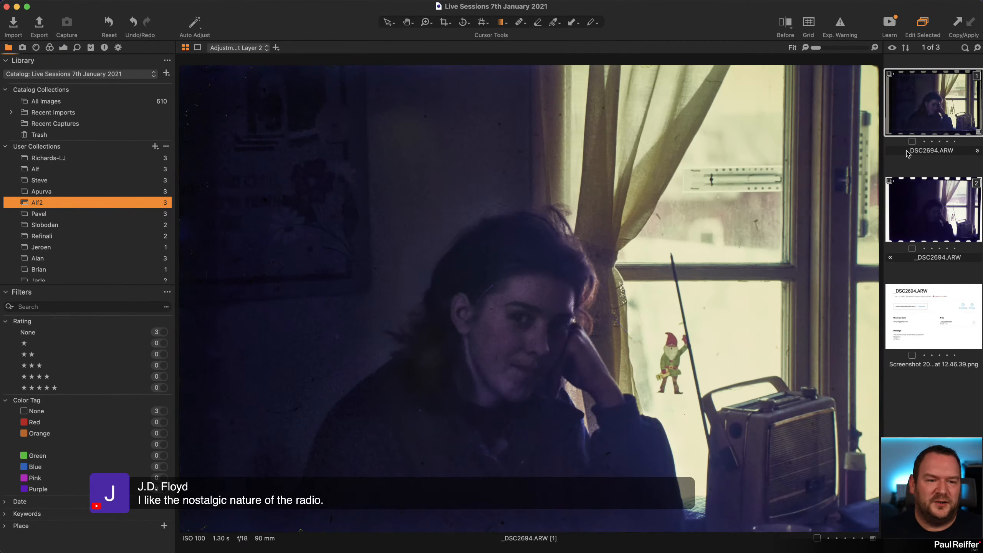
click(912, 169)
click(907, 103)
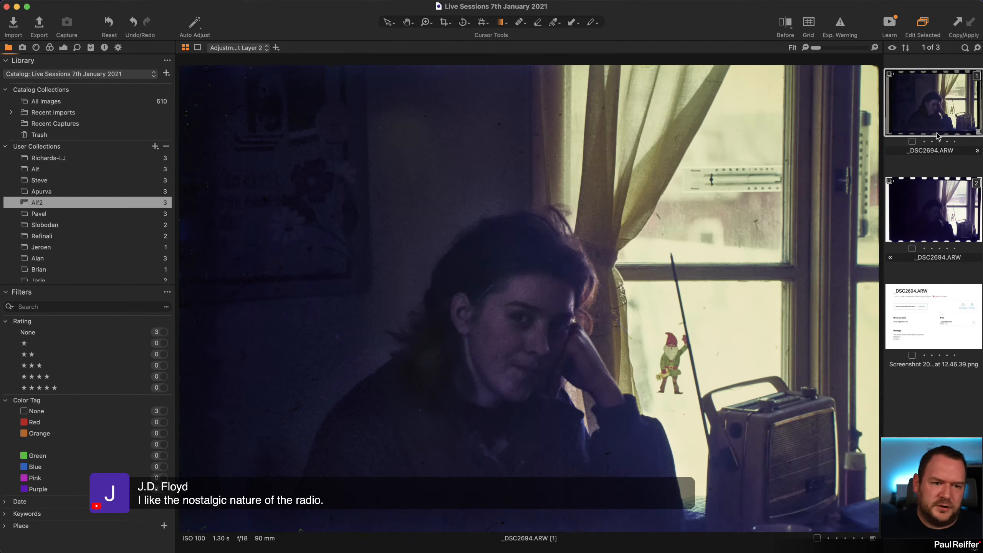
click(937, 209)
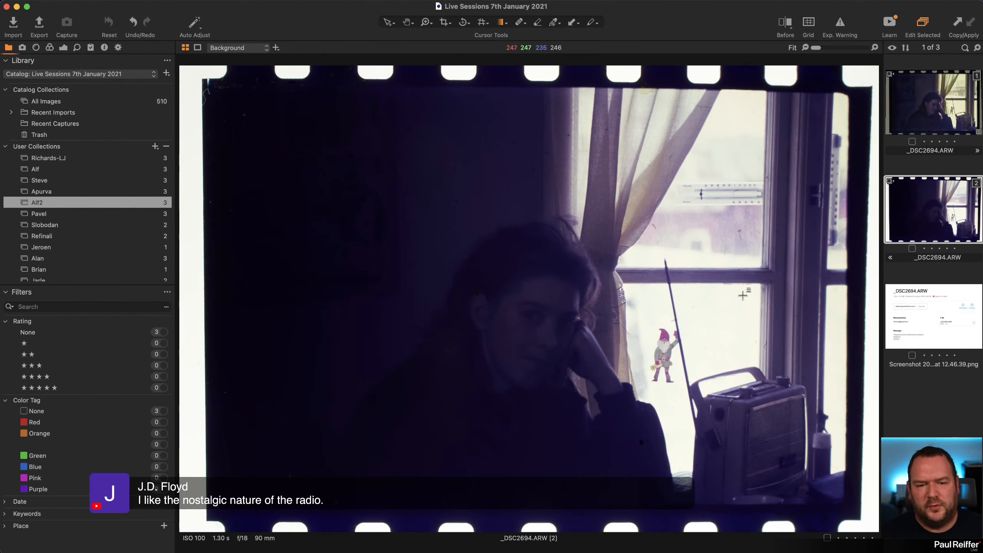
click(931, 113)
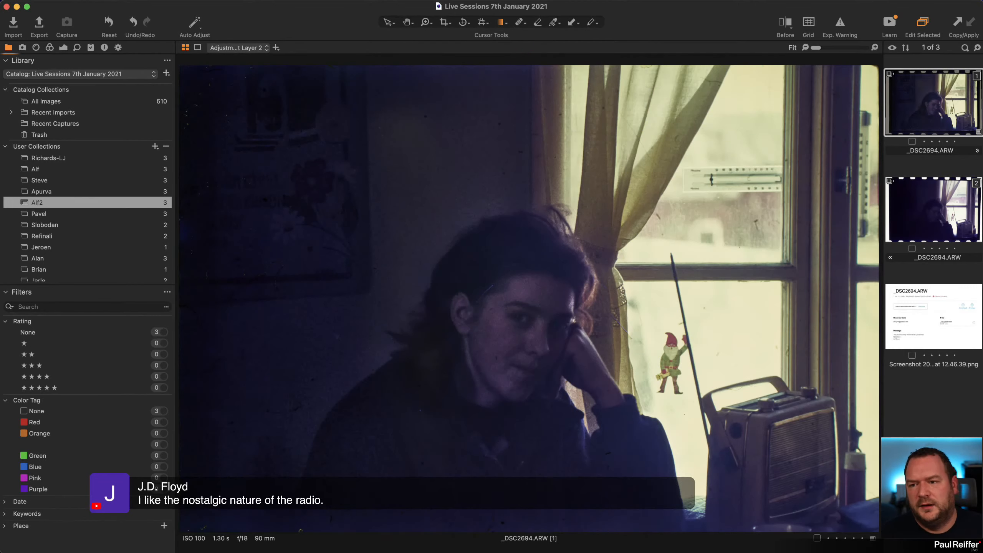
- Reopen the sunset image's collection and inspect the clouds and horizon up close, comparing the edited and unedited variants
click(47, 216)
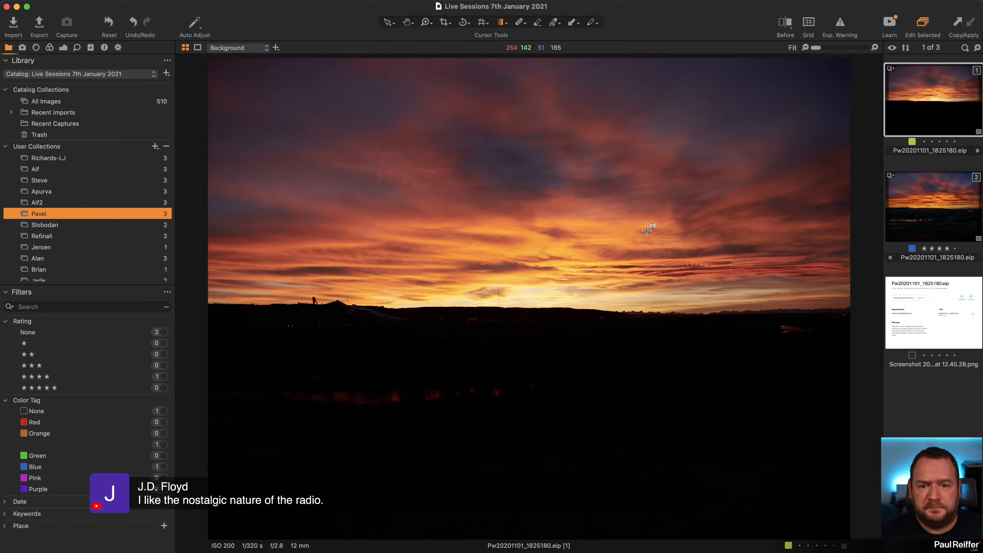
click(952, 208)
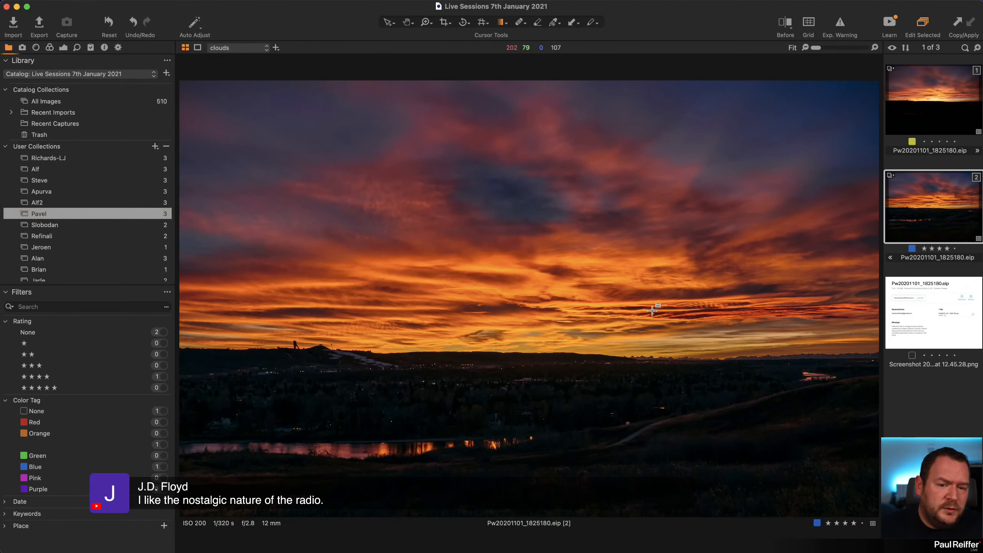
key(z)
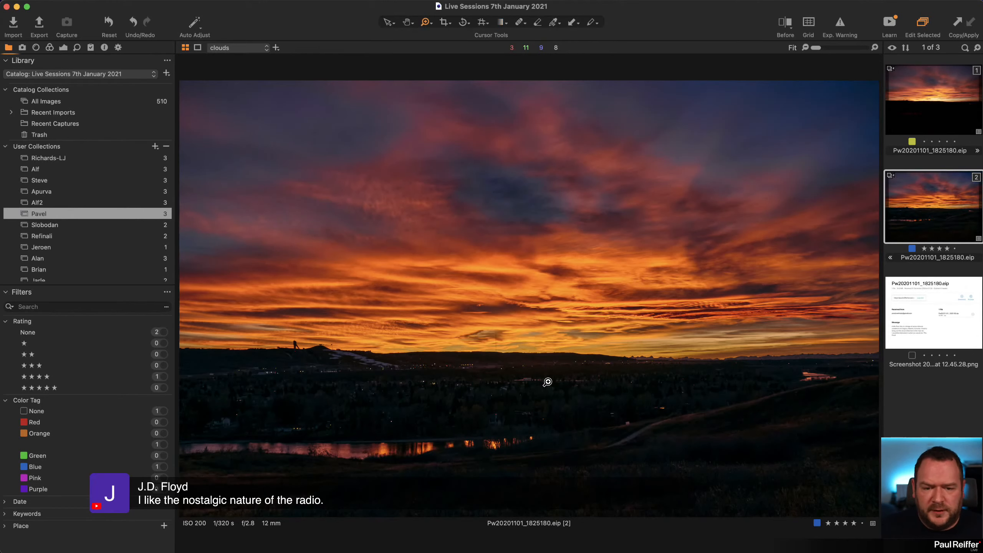
click(548, 382)
click(443, 206)
click(926, 91)
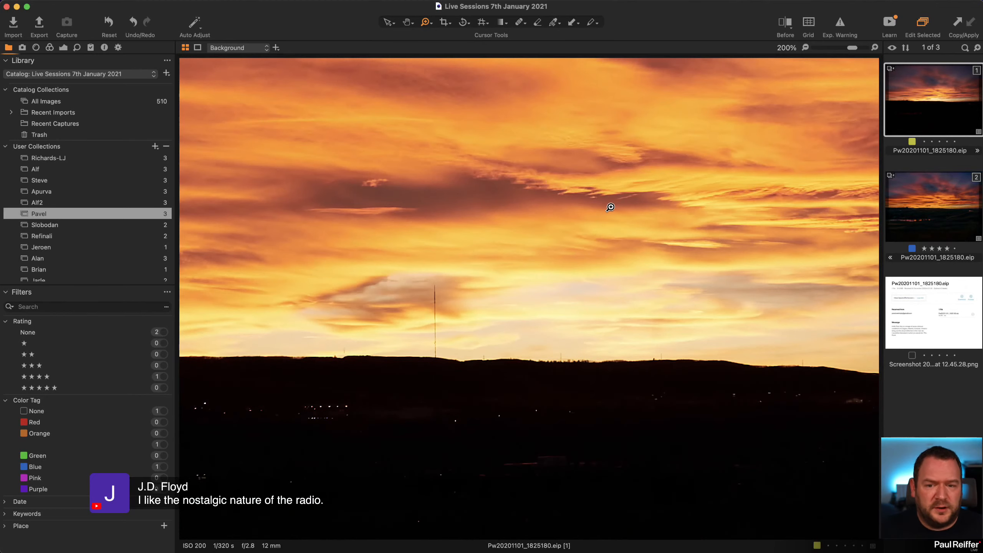
click(562, 214)
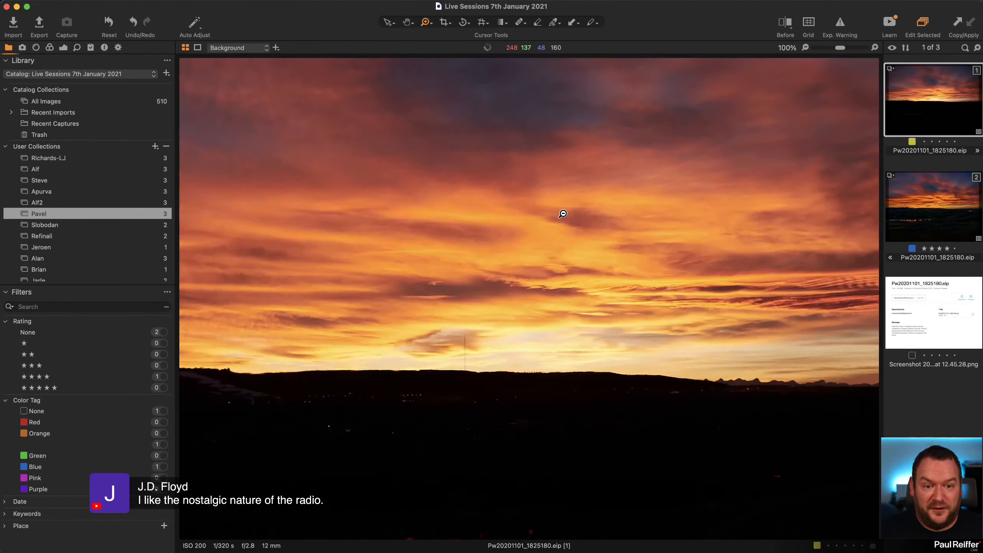
click(563, 214)
click(538, 400)
click(926, 201)
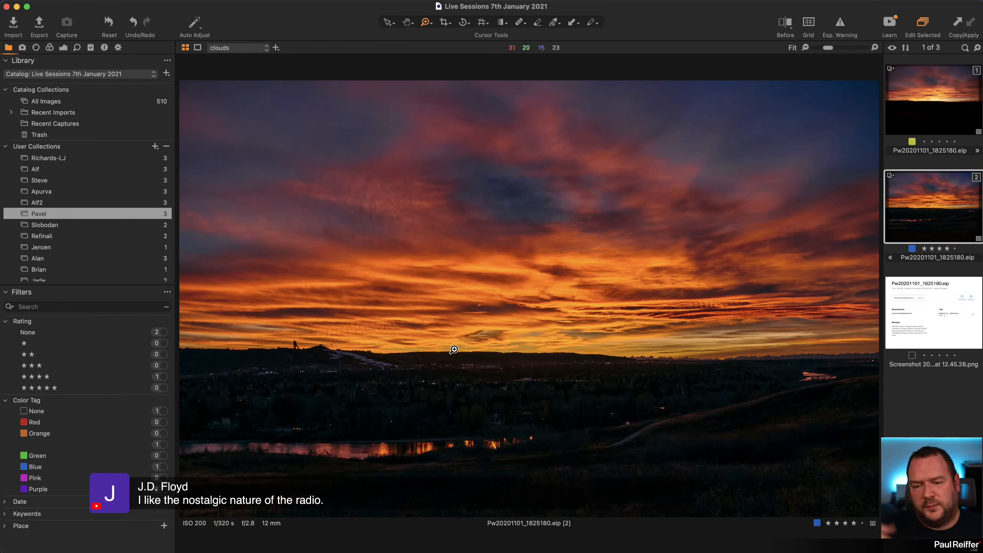
- Review the edited sunset variant's layers, checking the SkyColour mask and toggling the SkyColour and clouds layers off and on
click(63, 47)
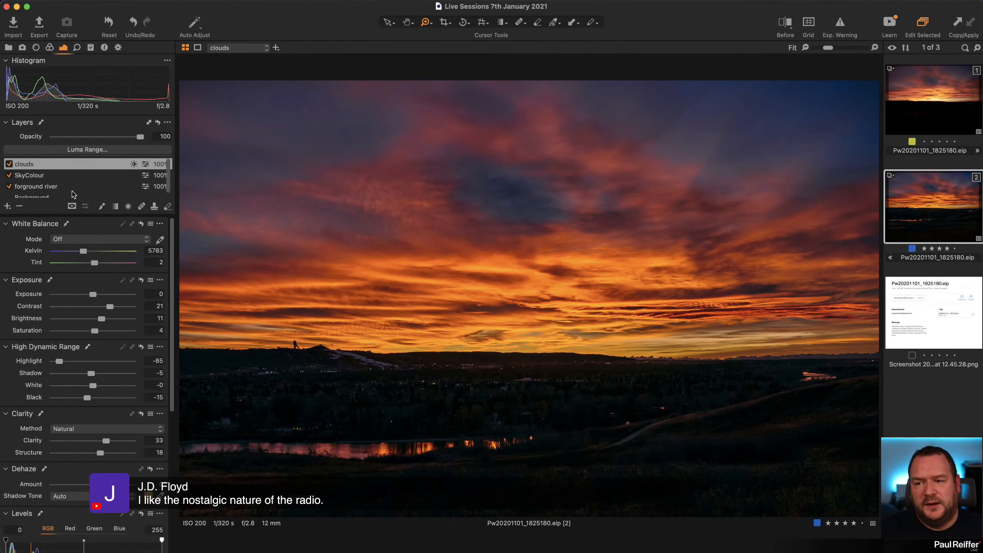
click(18, 173)
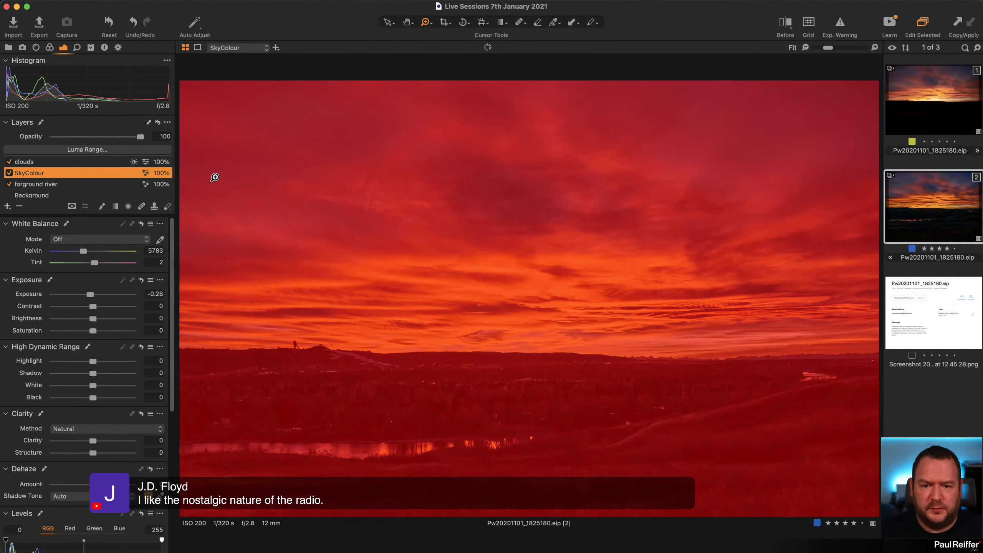
click(8, 172)
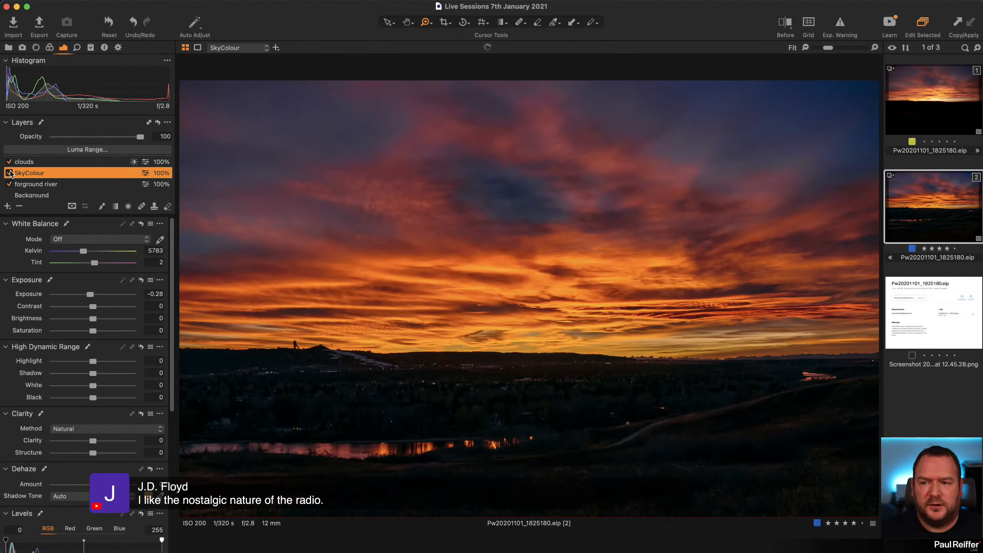
click(9, 173)
click(9, 172)
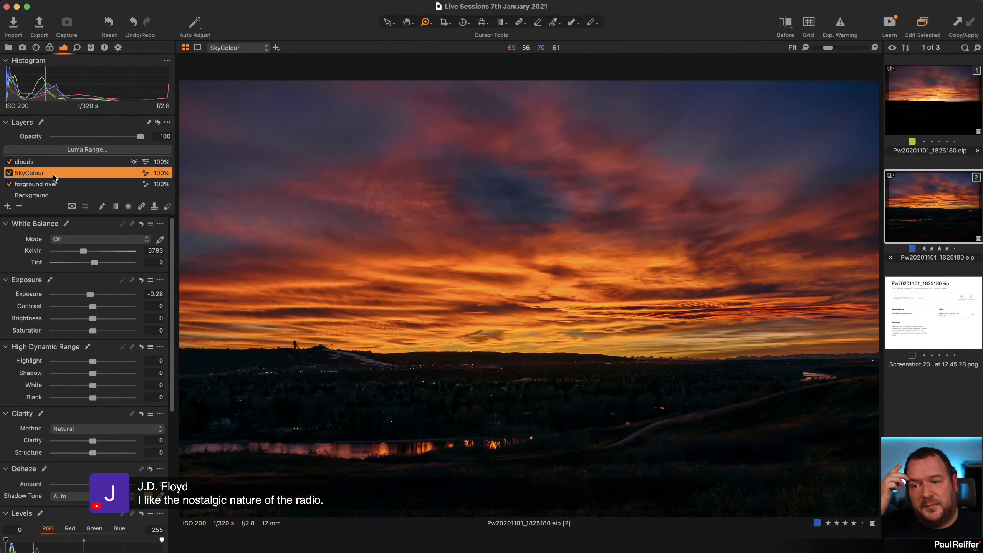
click(27, 162)
click(9, 165)
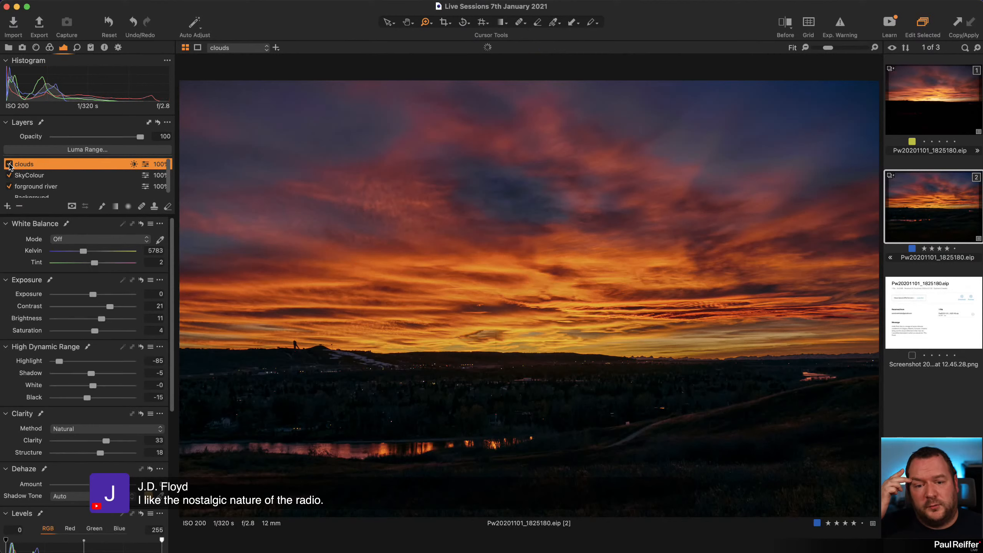
click(8, 164)
- On the Background layer, try Highlight and White at -100, reset White to 0 and set Highlight to -47
scroll(48, 196, down, 1)
click(48, 196)
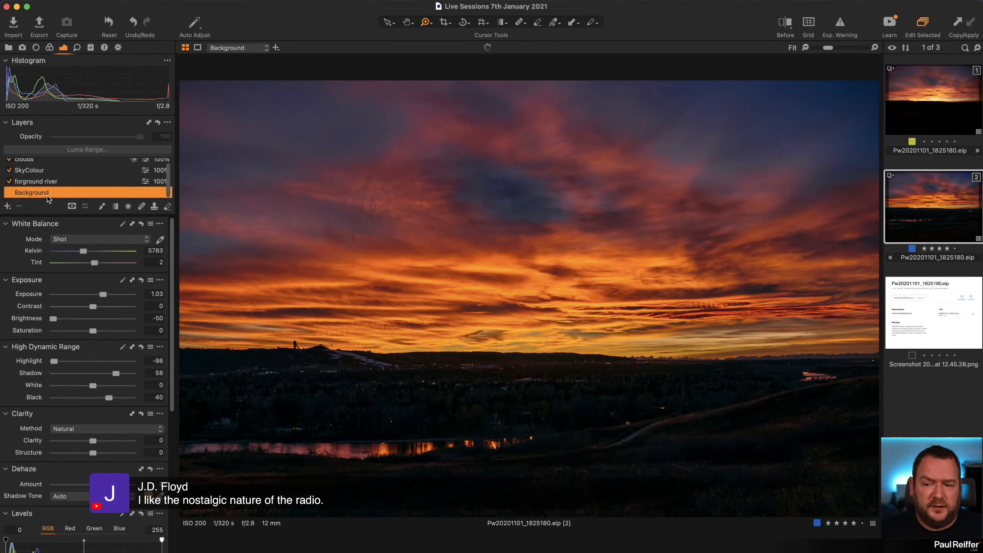
drag(53, 364, 76, 367)
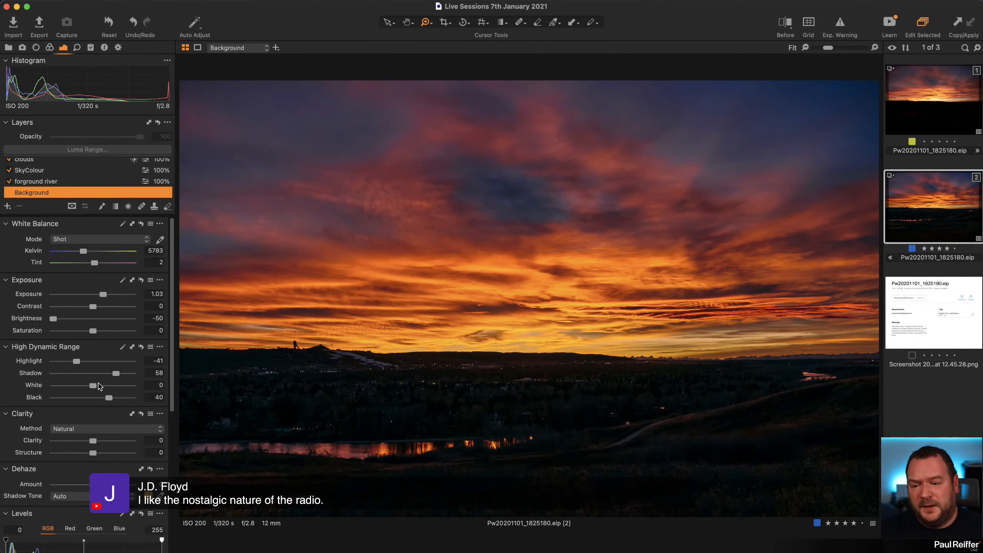
drag(93, 385, 43, 362)
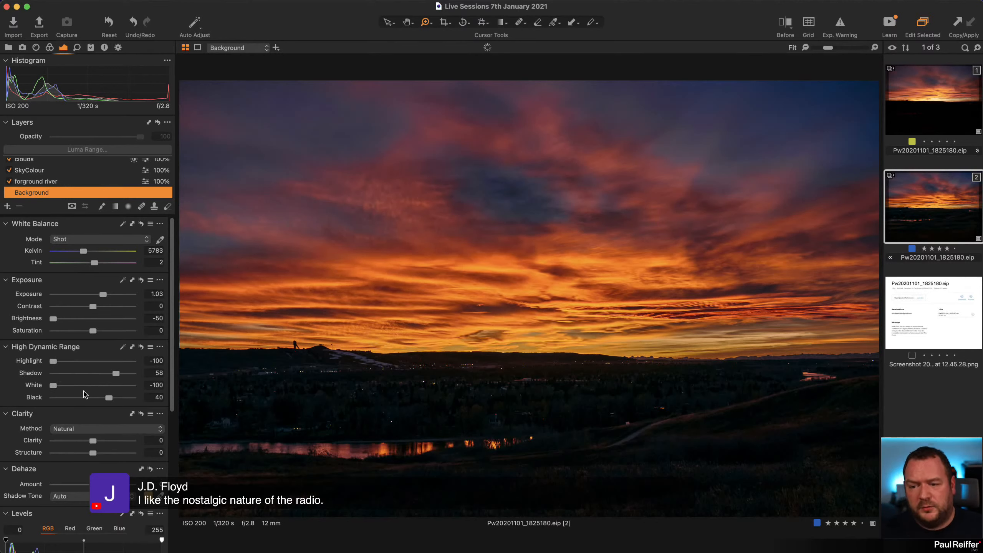
double_click(53, 385)
drag(53, 362, 75, 362)
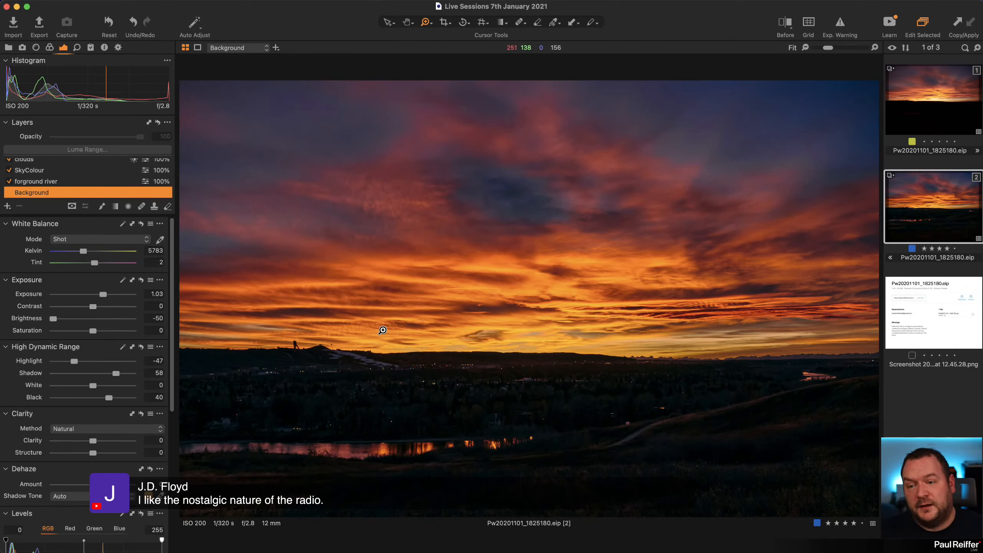
- Add a new adjustment layer to the edited sunset variant and name it Foreground
click(45, 184)
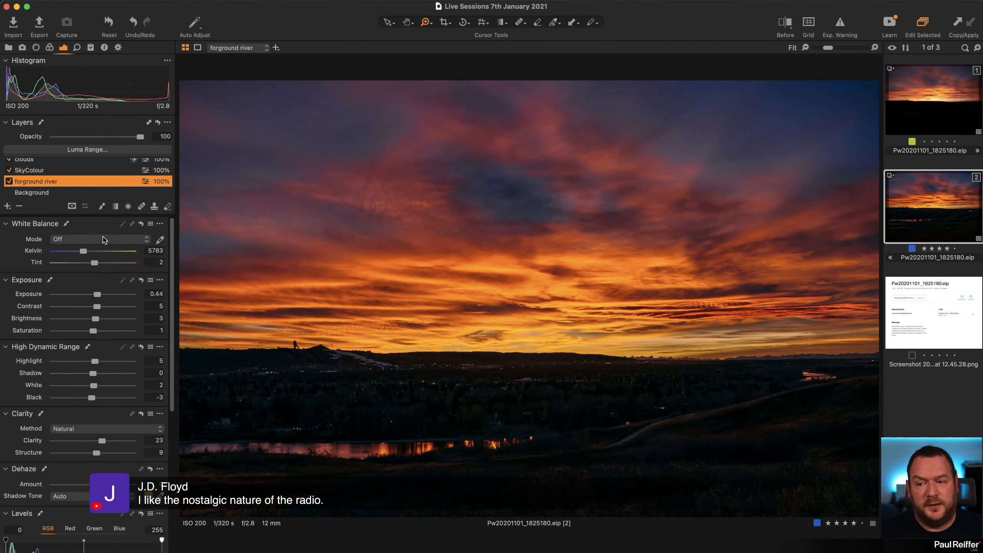
scroll(46, 186, up, 1)
click(7, 206)
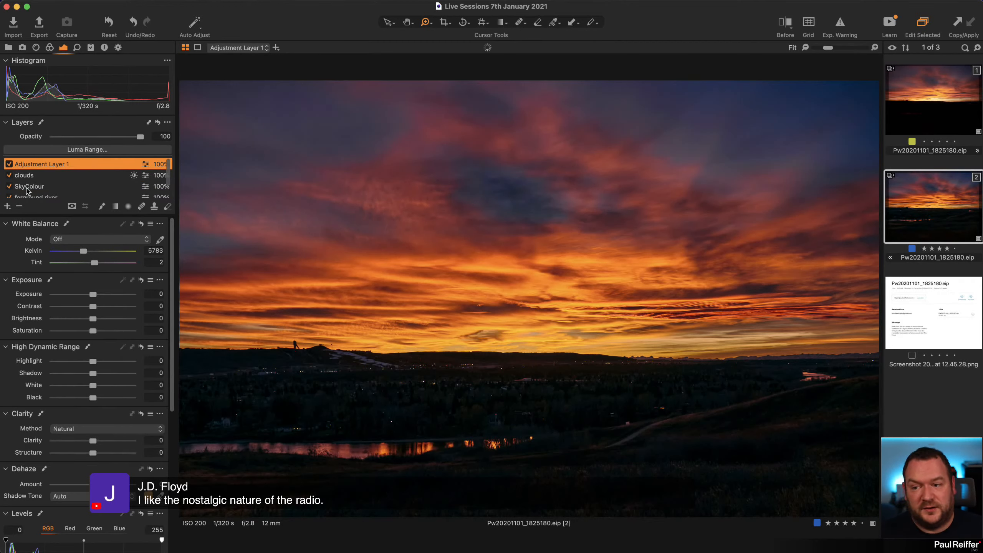
double_click(38, 163)
text(Foreground)
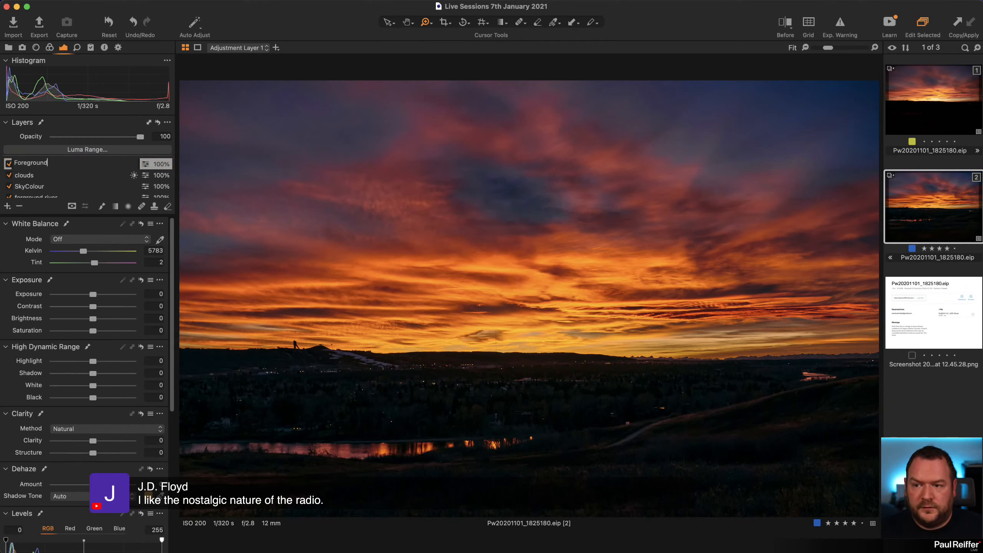
key(Return)
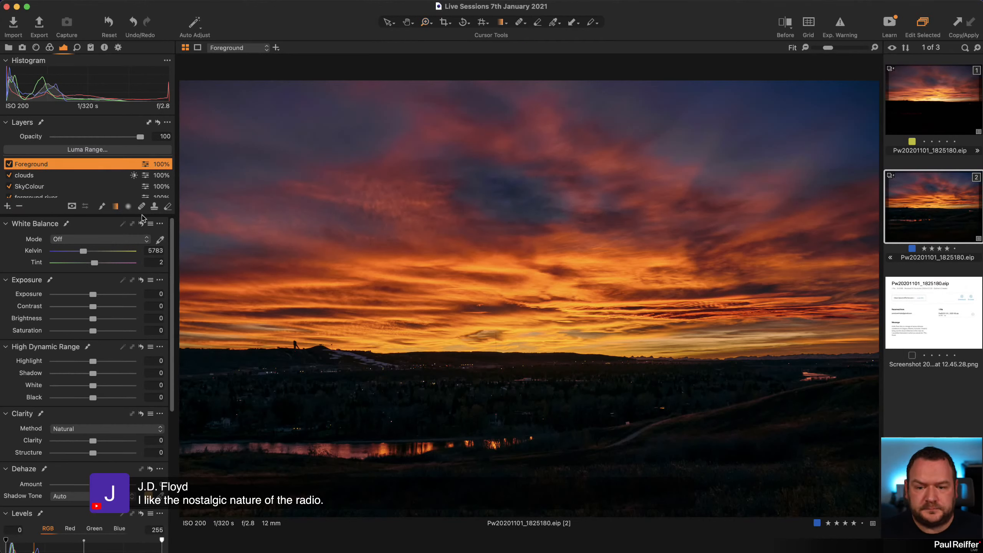
- Draw a linear gradient mask on the Foreground layer covering the land up to the horizon, and check its mask overlay
mouse_move(533, 359)
mouse_down()
mouse_move(533, 322)
mouse_move(571, 340)
mouse_up()
key(m)
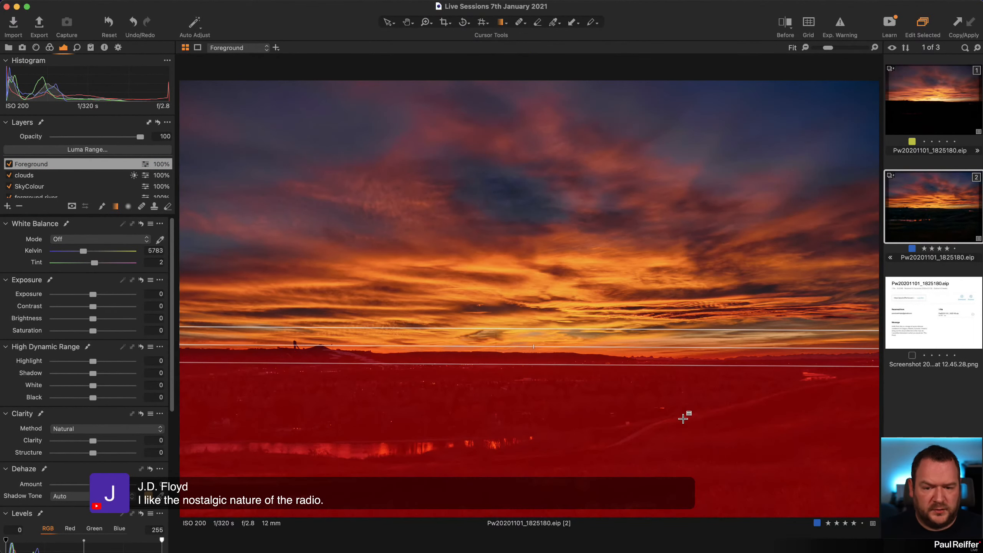
key(m)
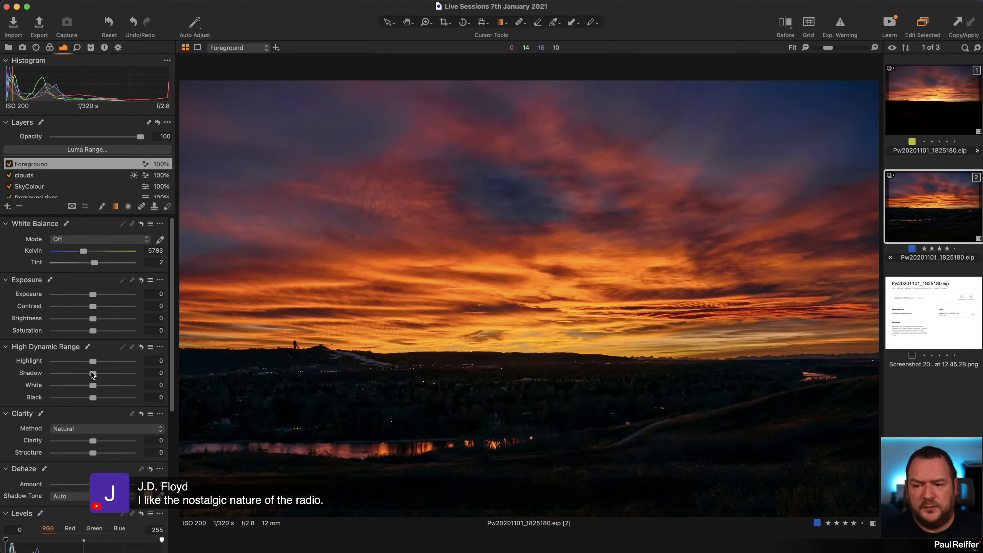
- Set the Foreground layer's Shadow to 40 and Black to 12, toggling the layer off and on to compare
drag(93, 374, 99, 402)
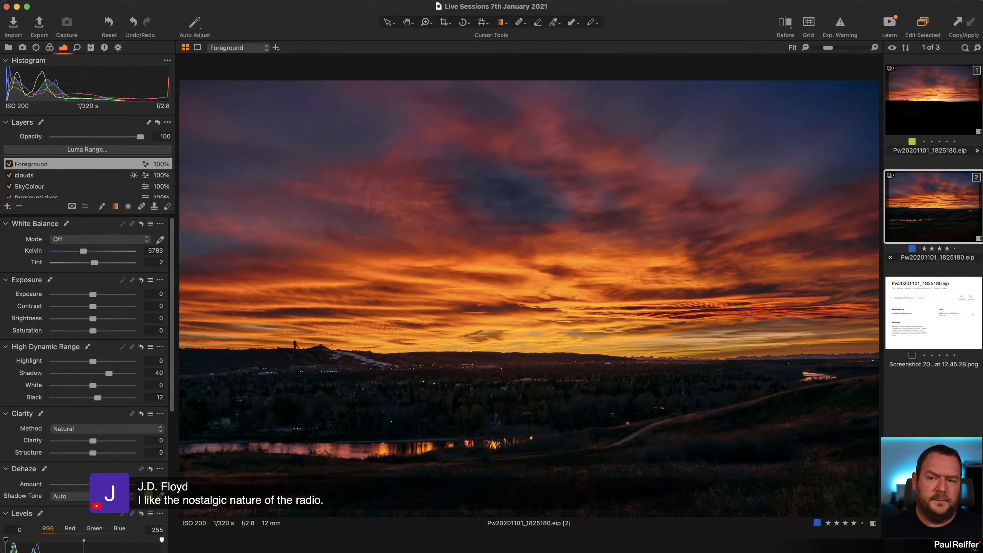
click(9, 165)
click(10, 165)
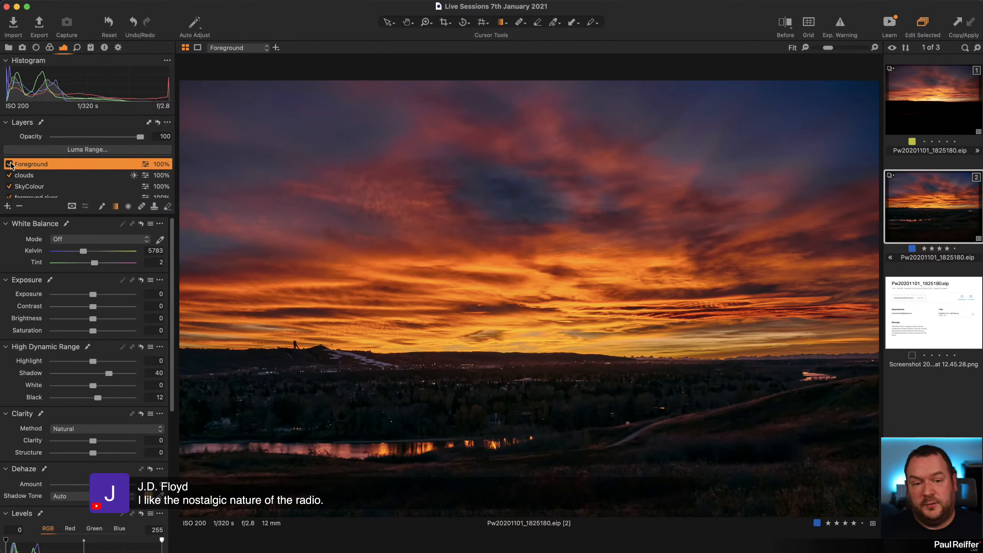
- Compare the unedited and edited sunset variants, and review the settings of the Background, forground river and Foreground layers
click(926, 99)
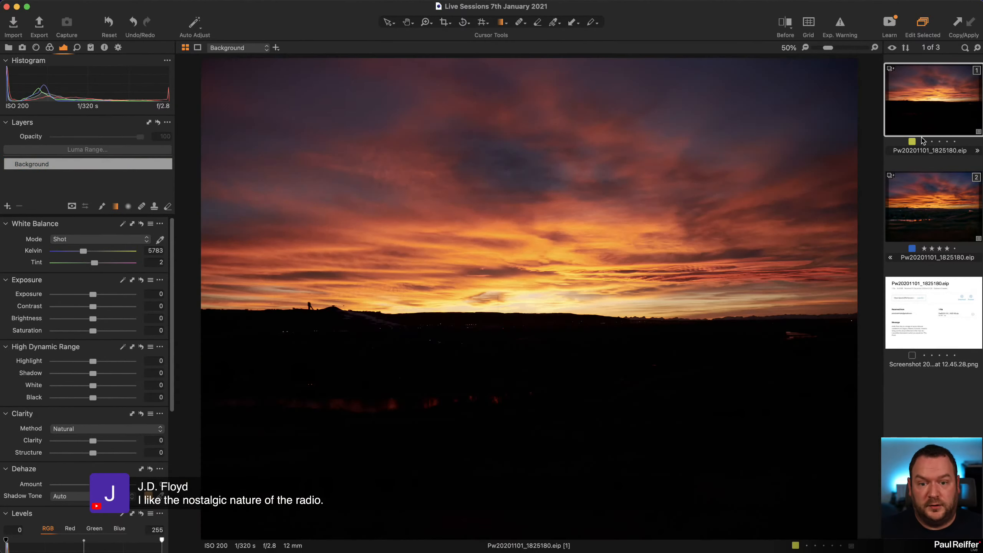
click(944, 215)
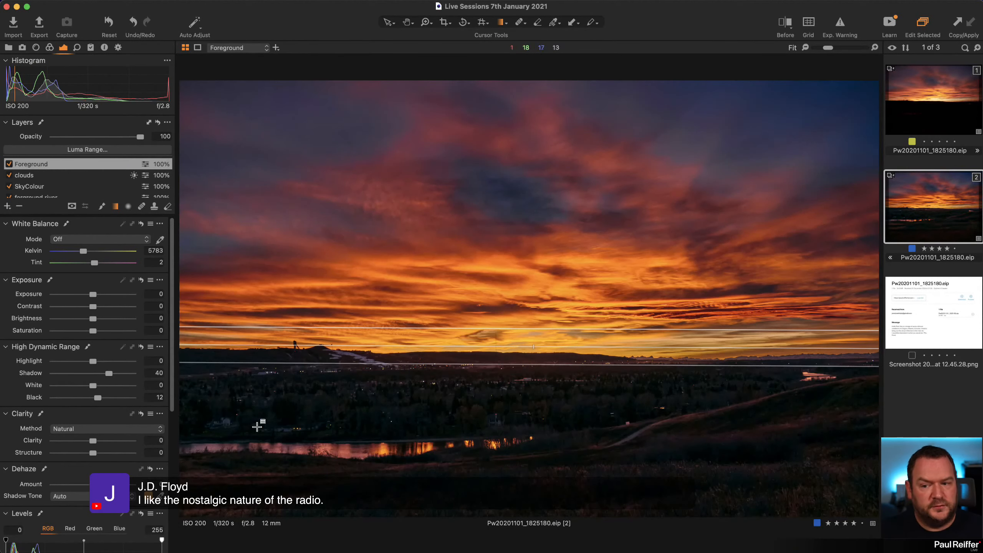
scroll(36, 190, down, 2)
click(37, 193)
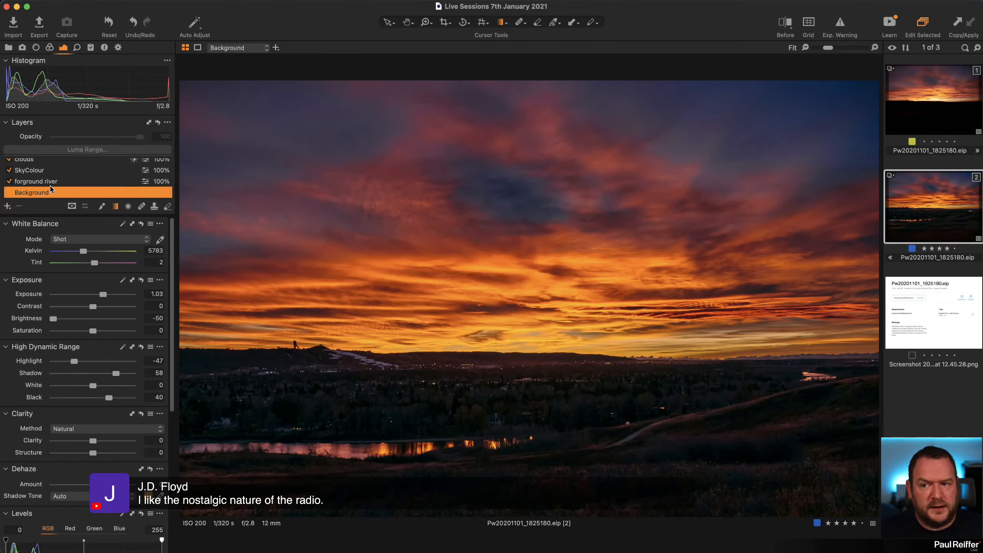
click(55, 182)
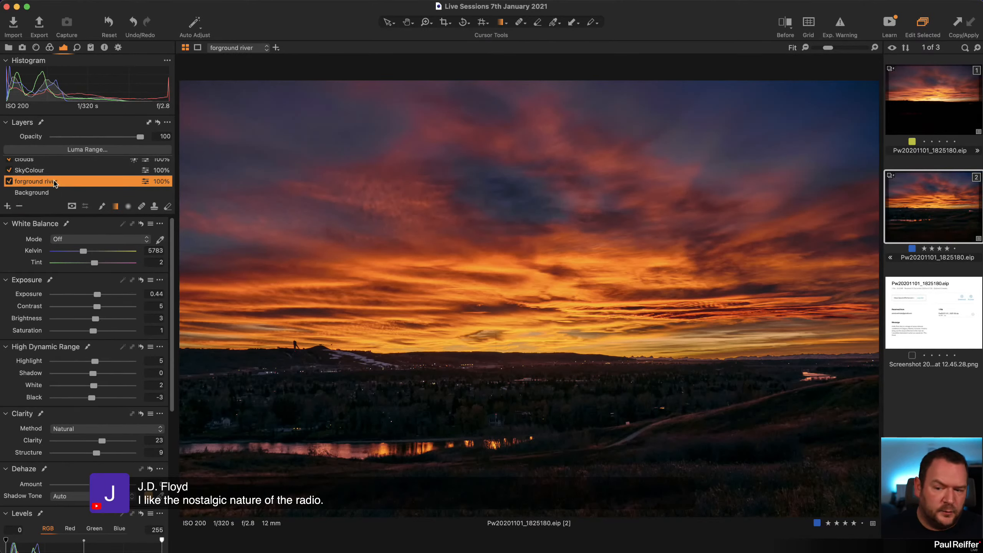
scroll(49, 172, up, 2)
click(39, 164)
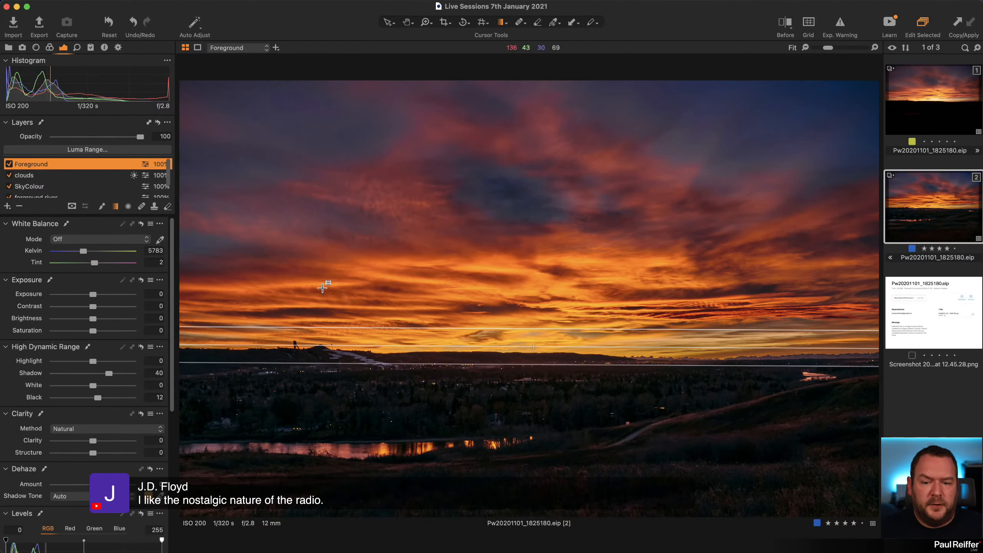
- Inspect the river and dark foreground up close, and compare the full unedited and edited sunset variants
key(z)
drag(308, 385, 501, 517)
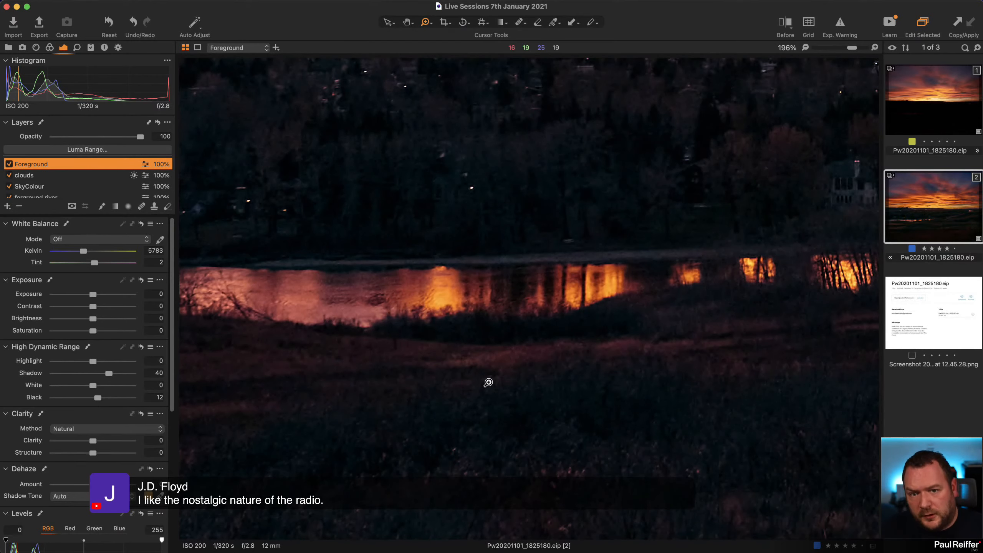
alt+click(503, 371)
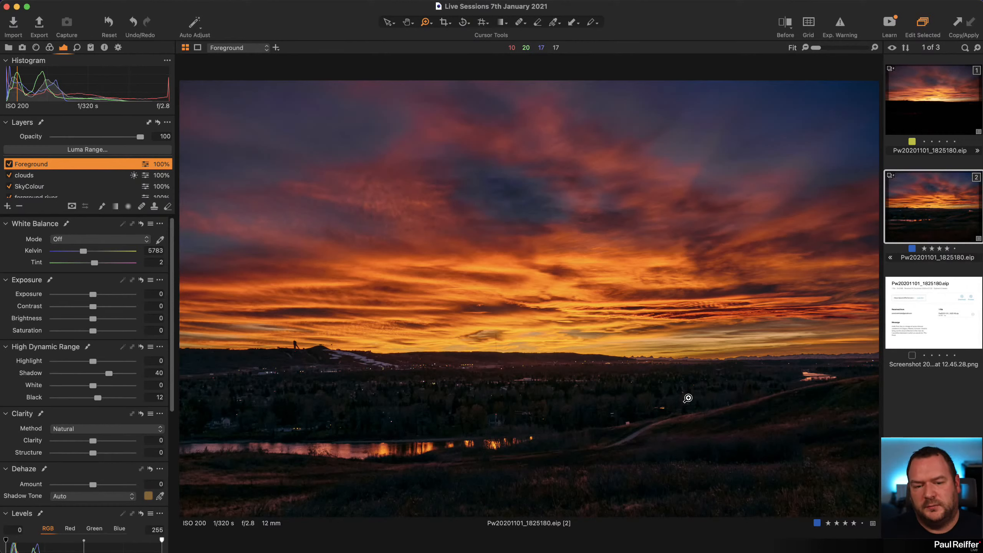
click(929, 104)
click(940, 222)
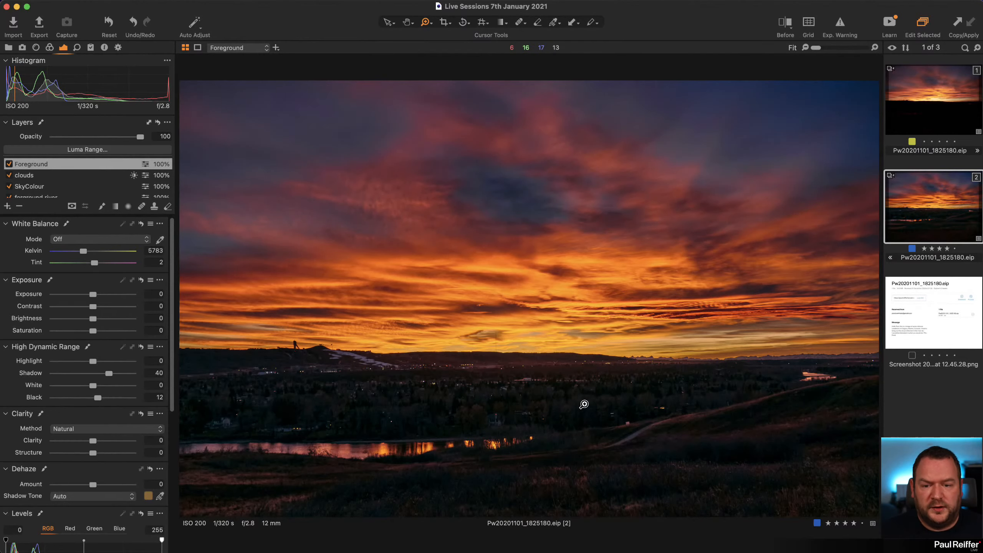
- Compare the bright horizon up close in the unedited and edited variants, and check the SkyColour layer's settings
click(928, 117)
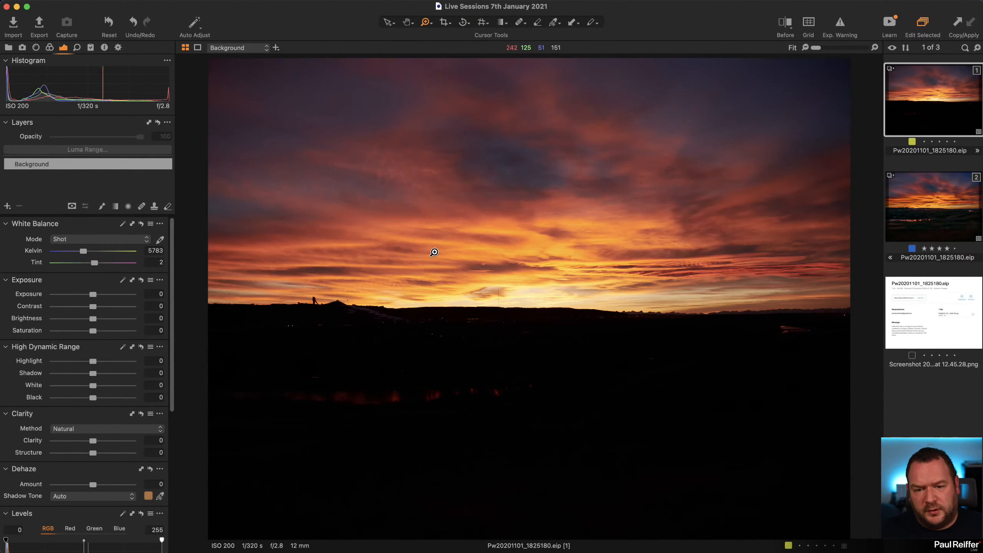
drag(433, 251, 624, 364)
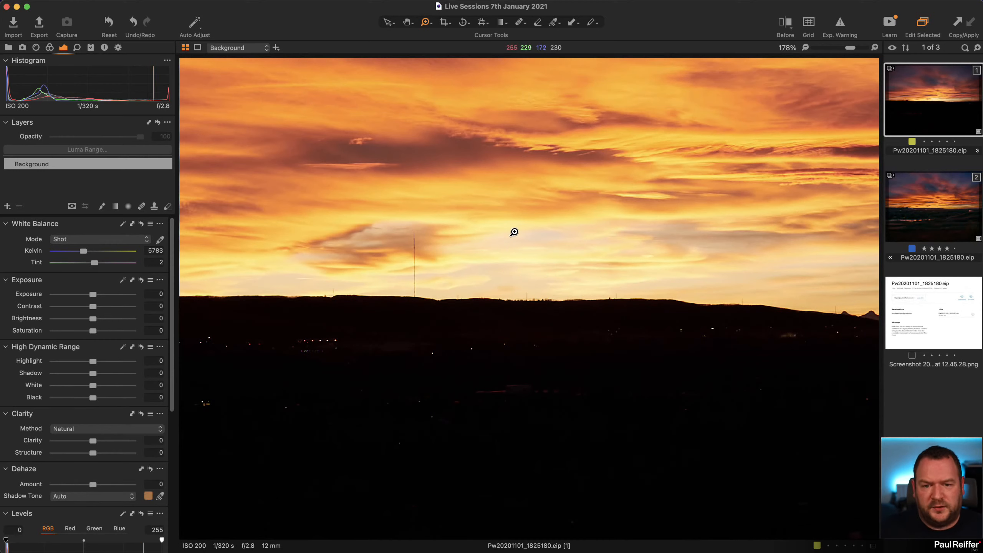
click(917, 199)
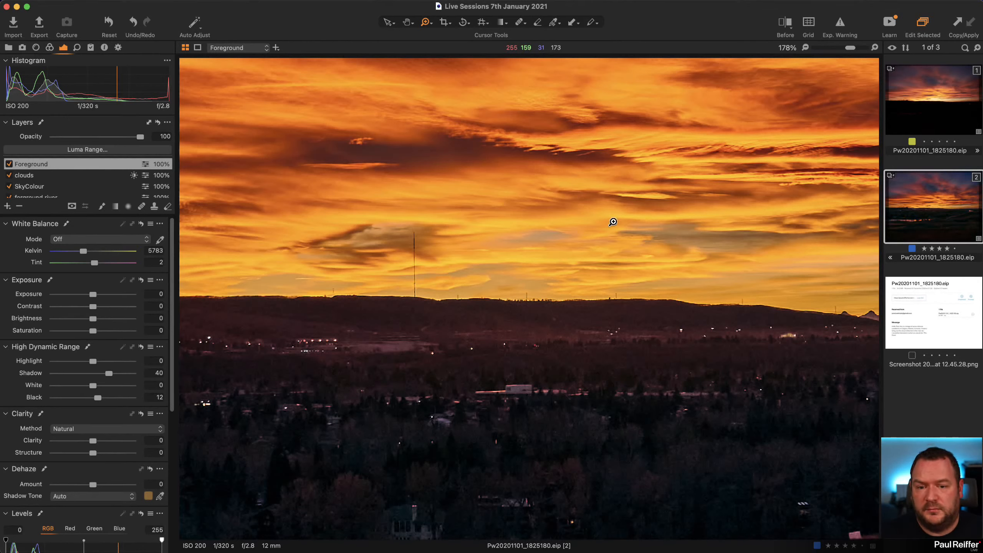
click(80, 186)
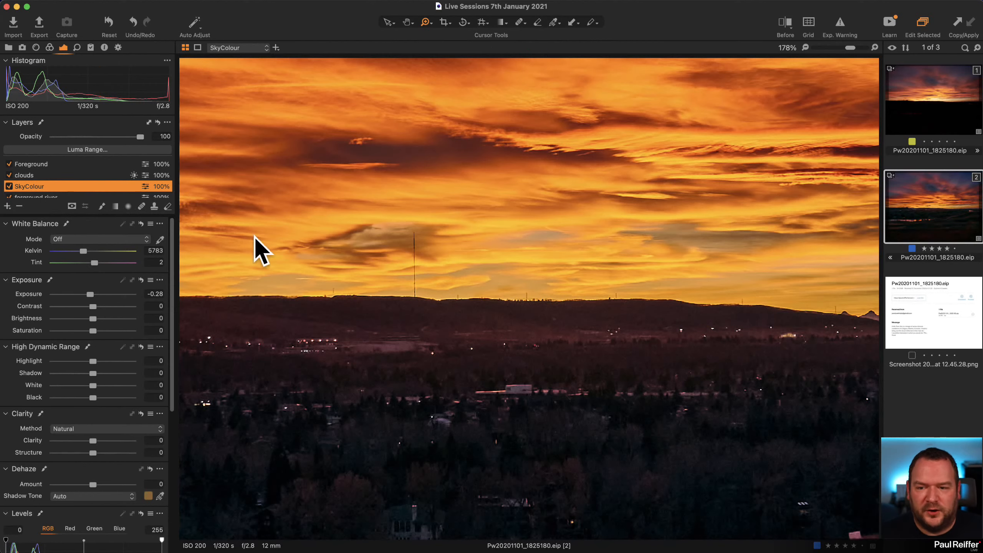
- Browse the collections containing LonePalmTree.CR2, the Weddell seal image and the lone tree at sunset
click(8, 48)
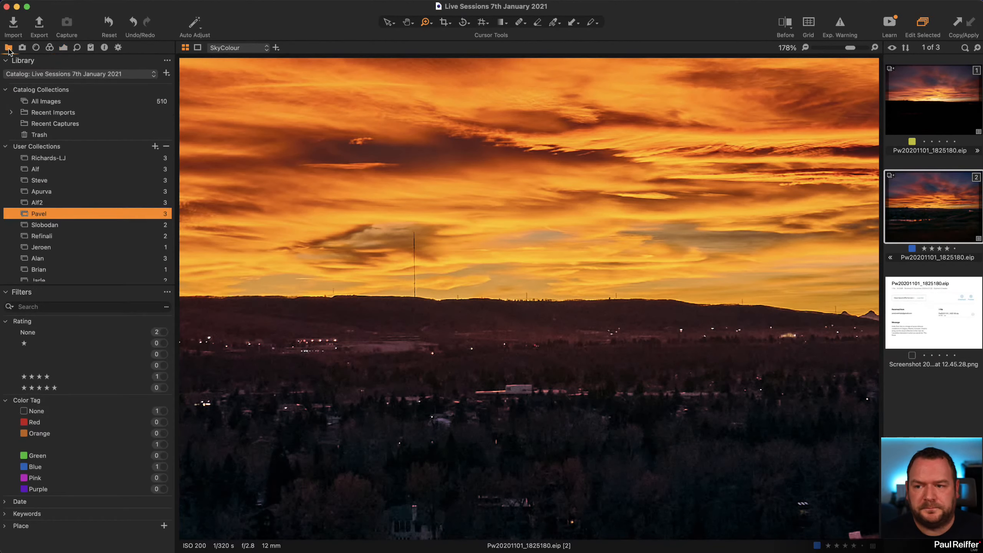
click(64, 225)
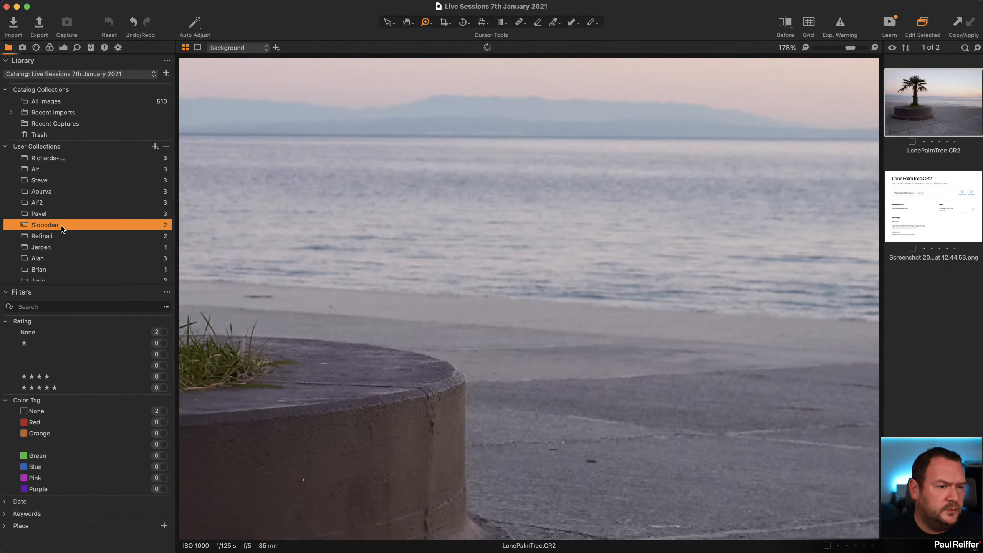
double_click(578, 256)
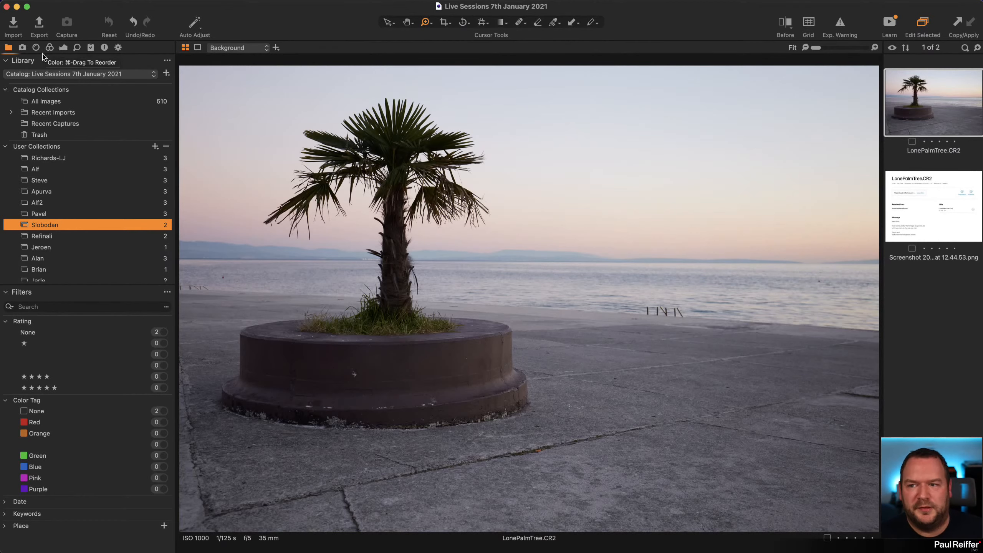
click(53, 158)
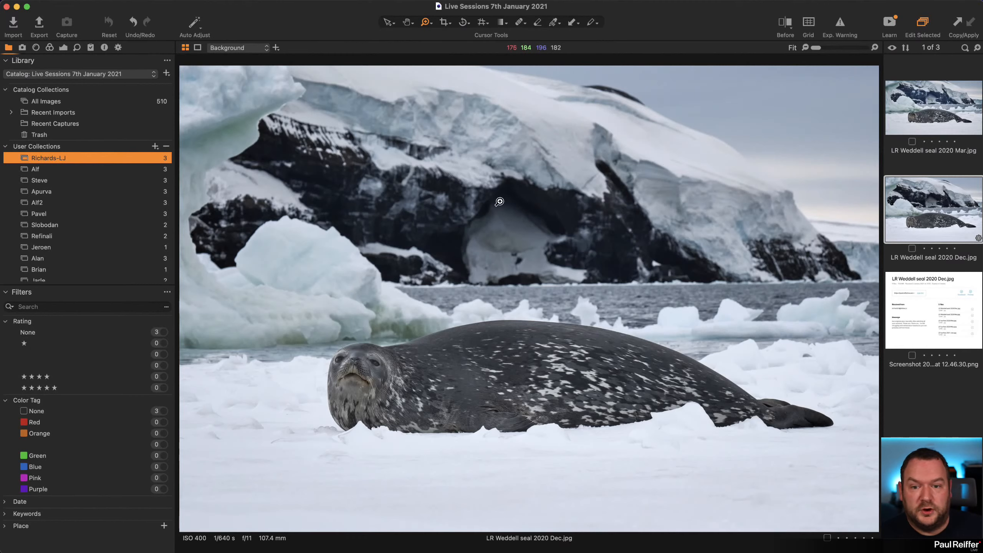
click(97, 168)
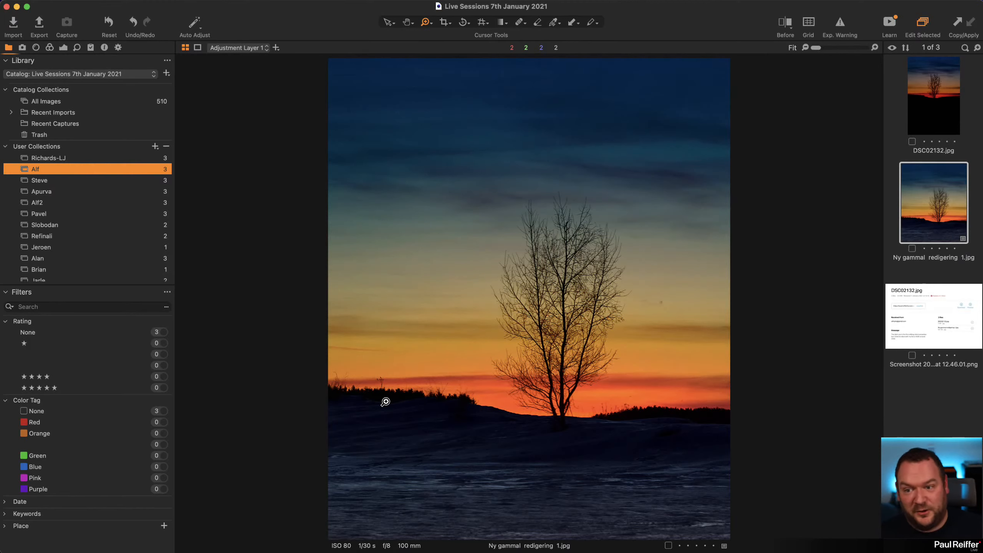
- Open the collection of the coastal image _MG_9229.CR3 and set the Sky layer's White to -53
click(110, 182)
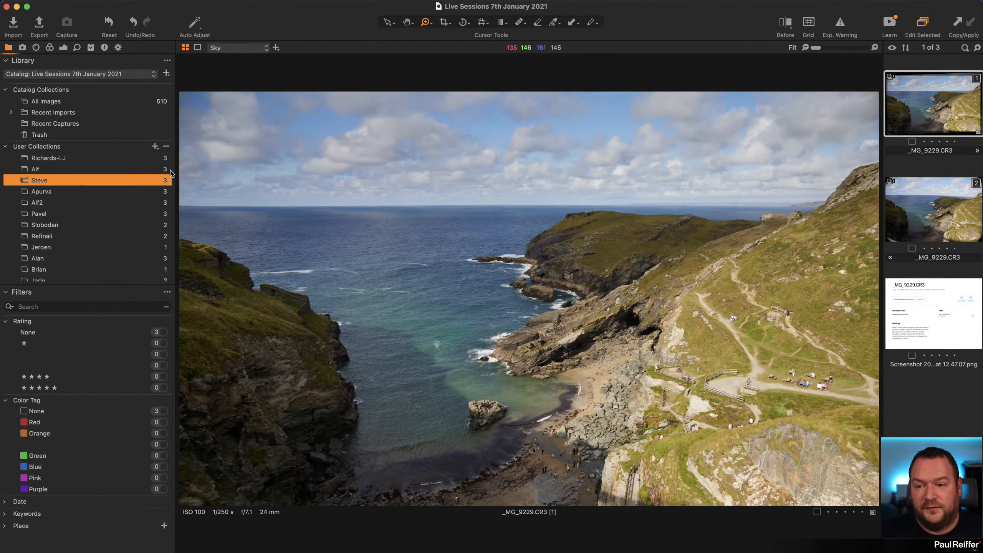
click(63, 48)
click(36, 48)
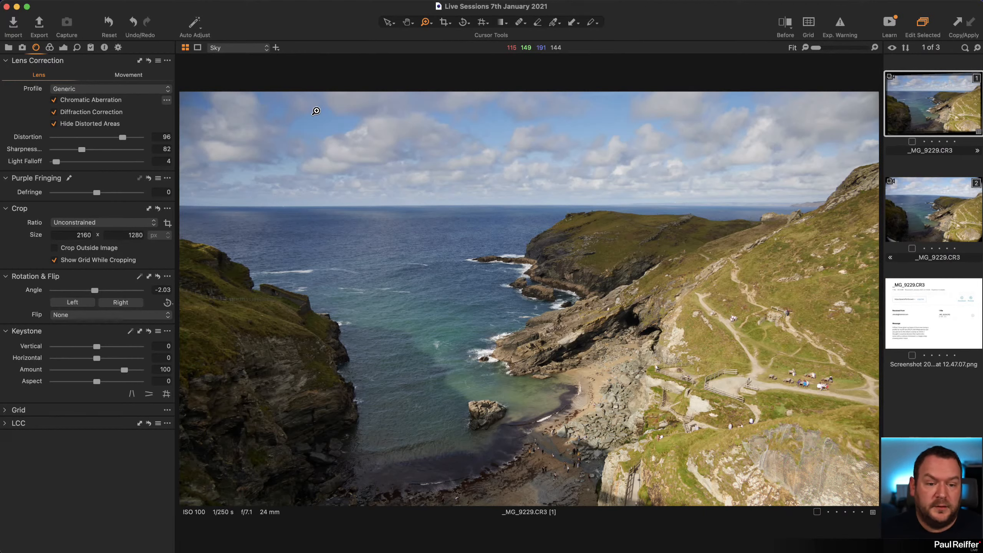
click(63, 48)
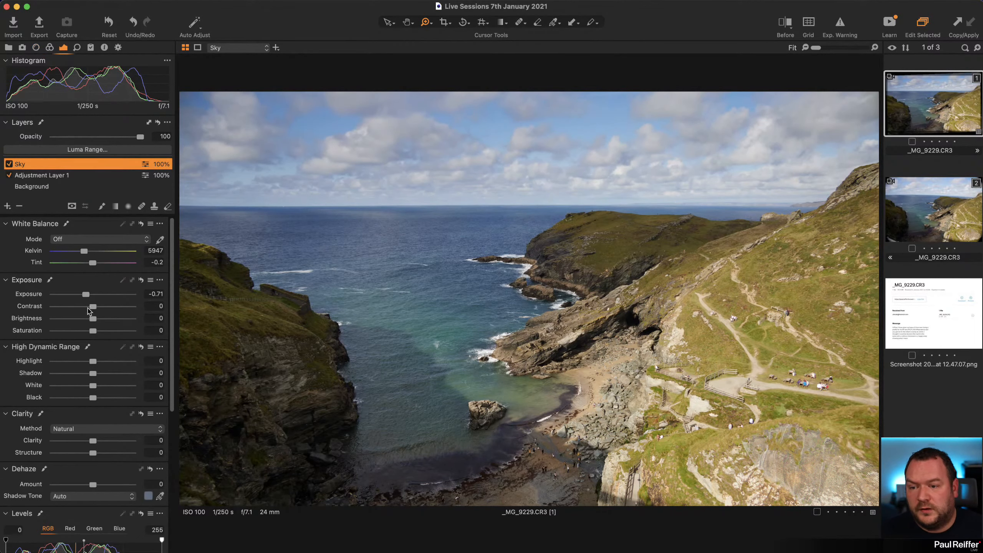
drag(93, 385, 71, 386)
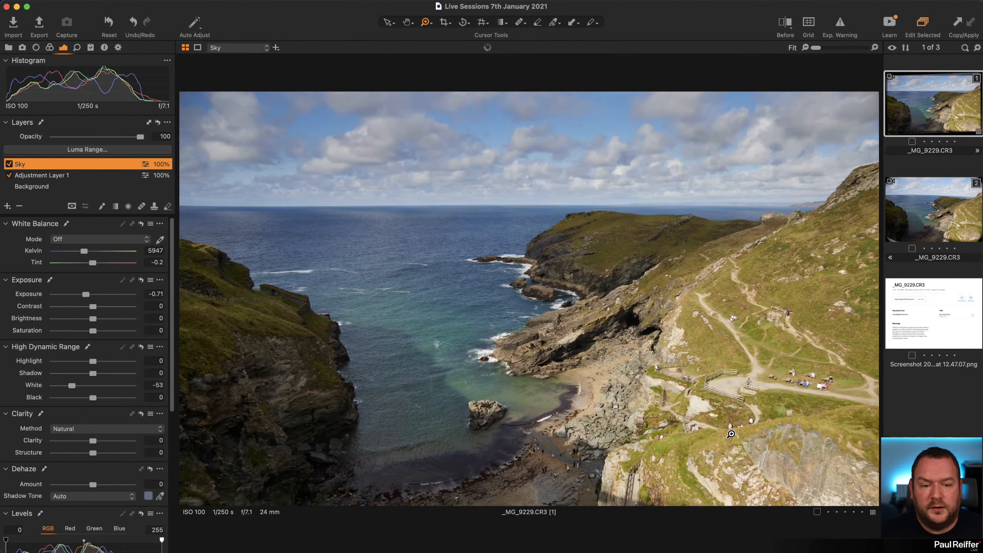
- Set White to -72 on the coastal image's Background layer and to 2 on its Sky layer
click(66, 186)
drag(93, 386, 63, 386)
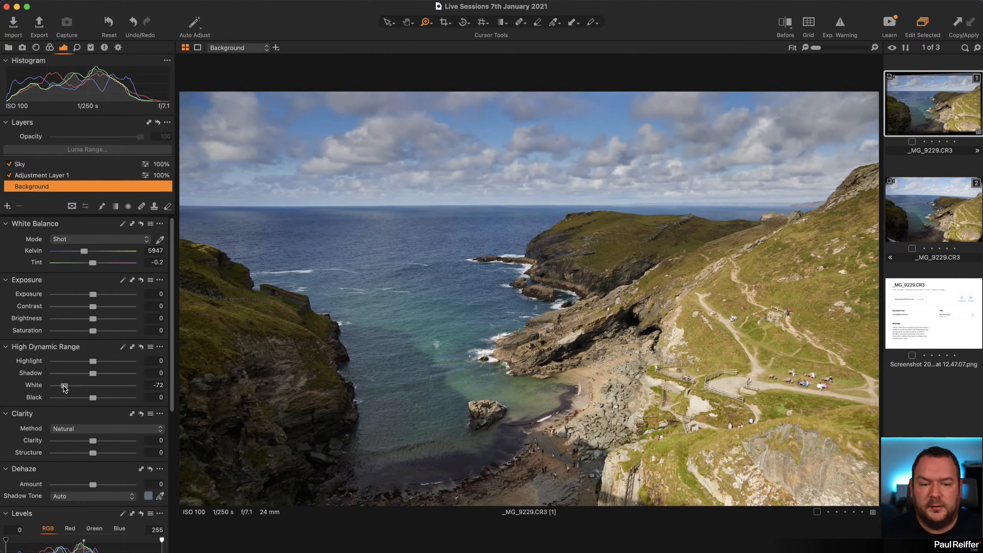
click(50, 167)
click(96, 385)
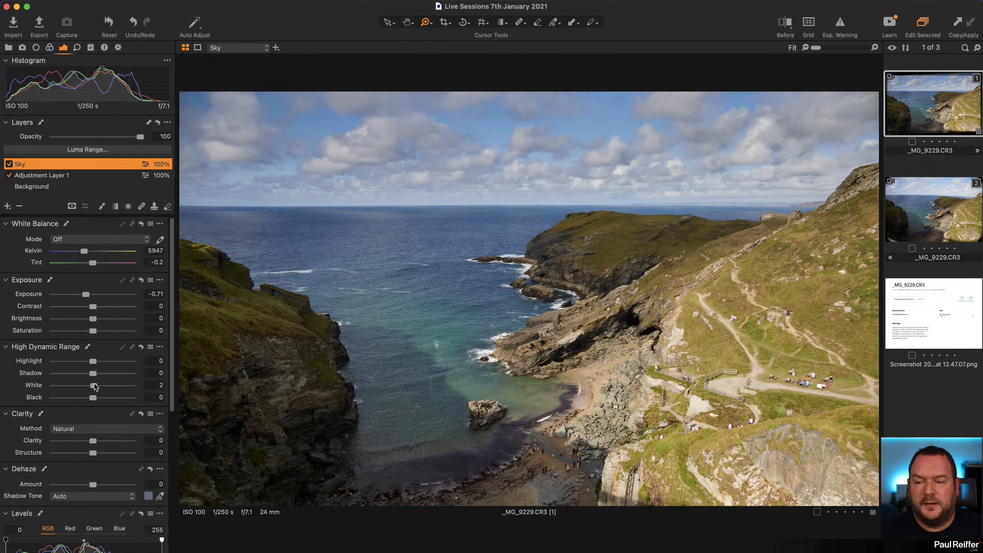
- Open the collection of the canyon image ACM_0879.NEF and show the output process recipes
click(9, 47)
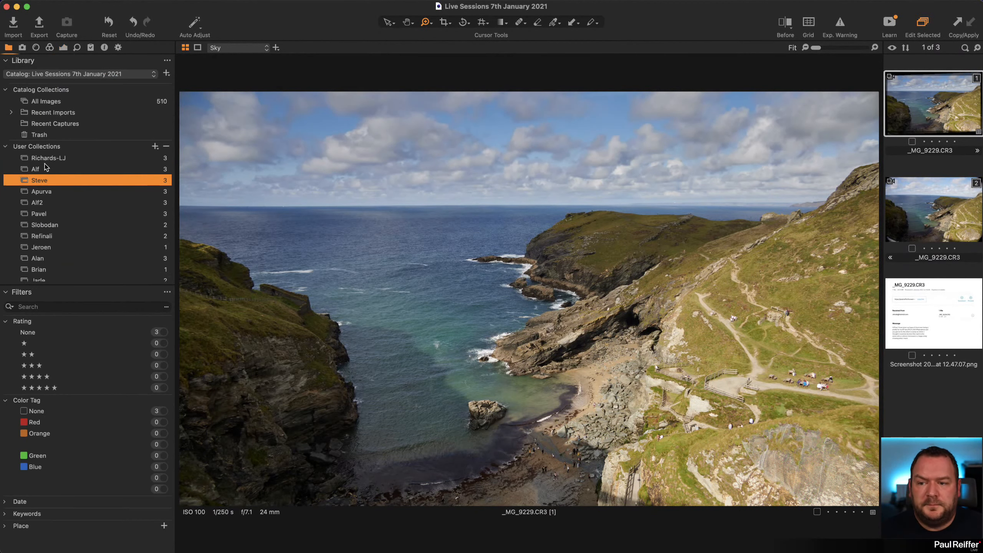
click(60, 193)
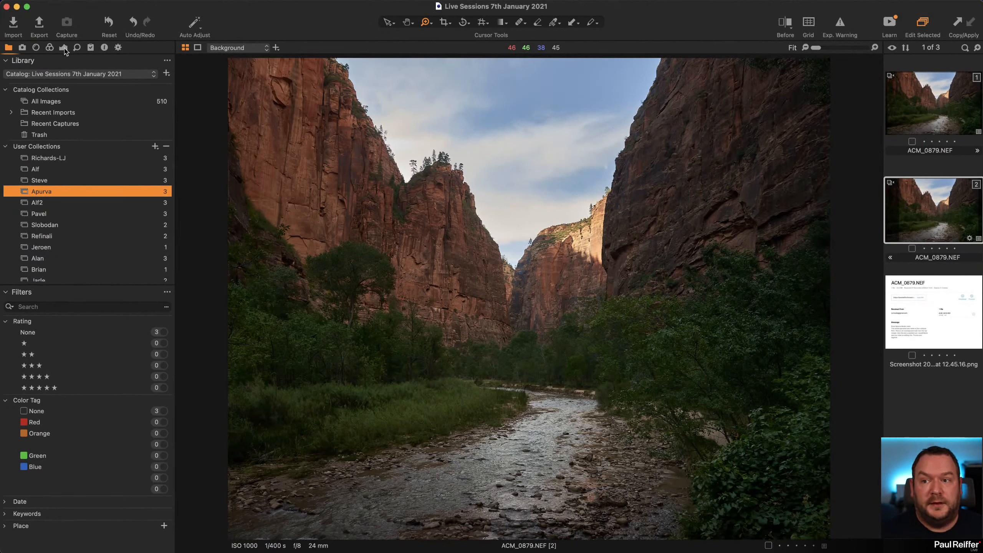
click(118, 48)
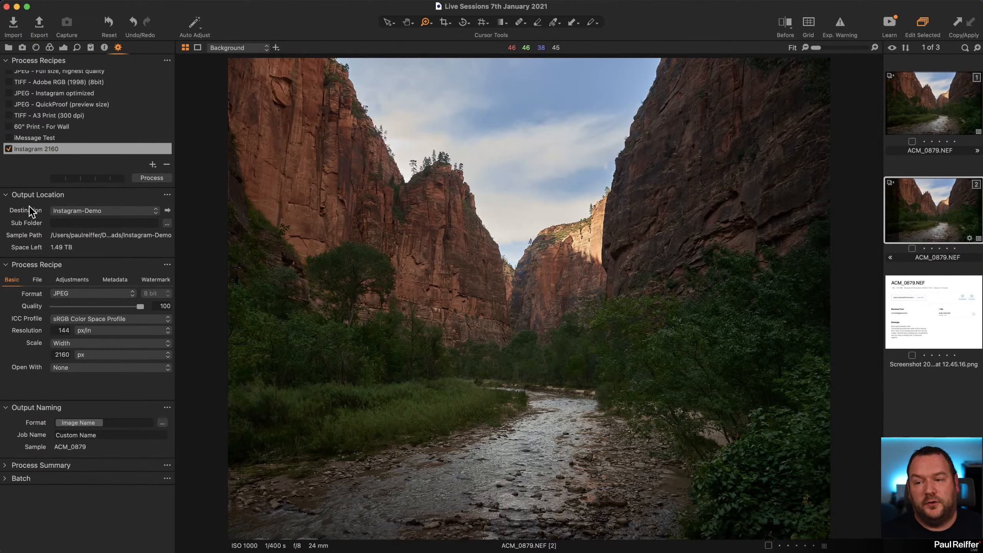